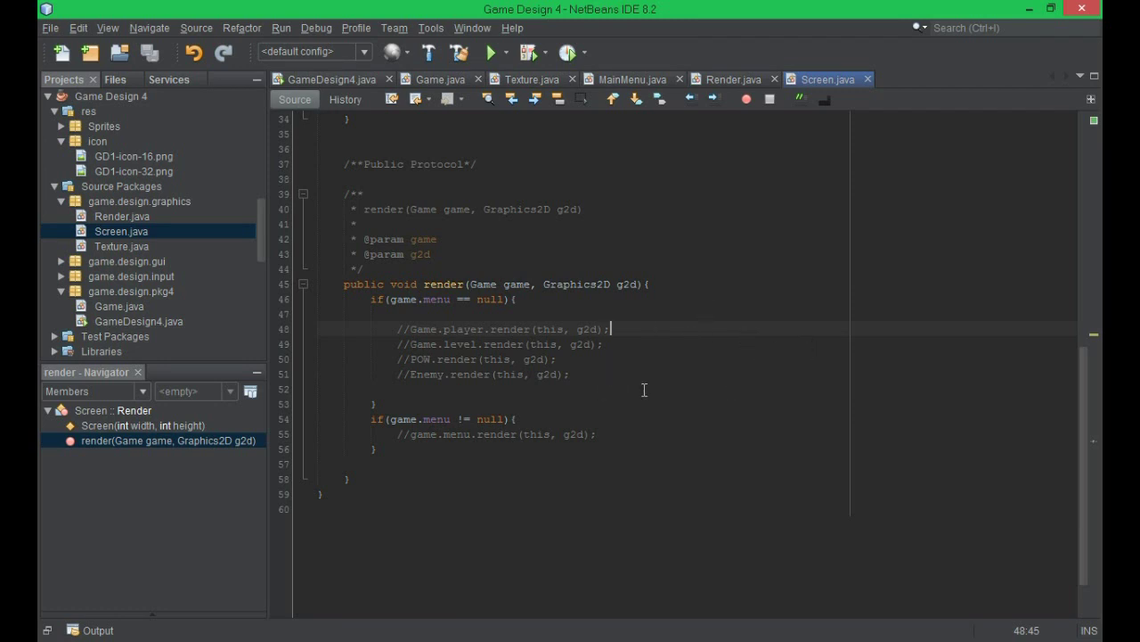
click(568, 359)
click(609, 327)
click(560, 358)
click(592, 359)
click(620, 345)
click(608, 328)
Switch from NetBeans to Photoshop, hide the magenta Layer 0 and display the grid over the canvas.
click(1030, 9)
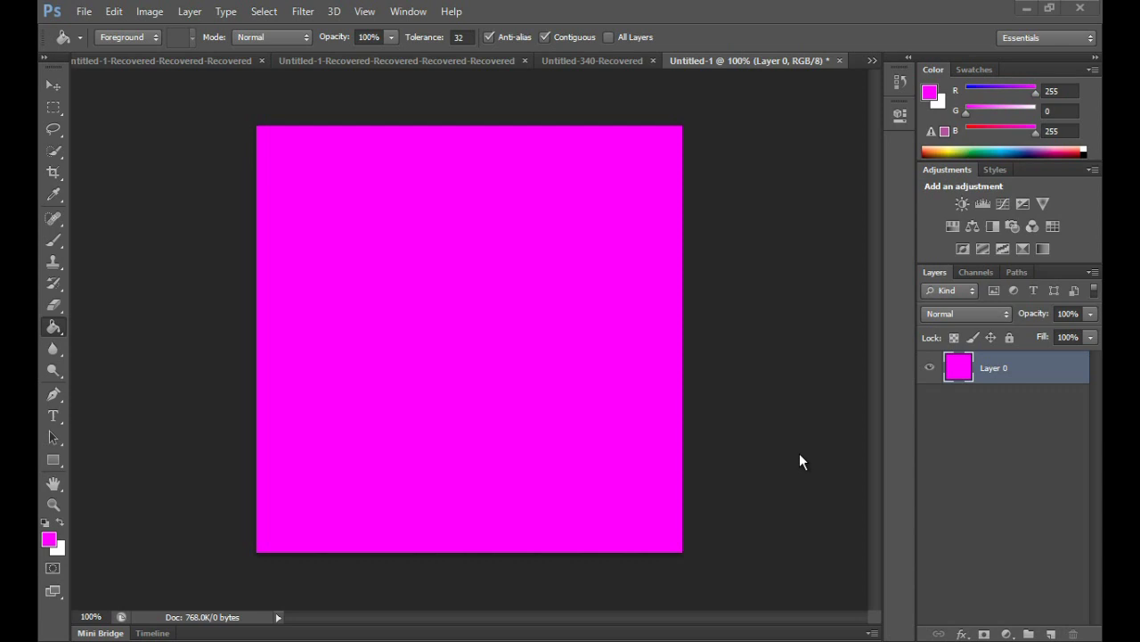
click(930, 369)
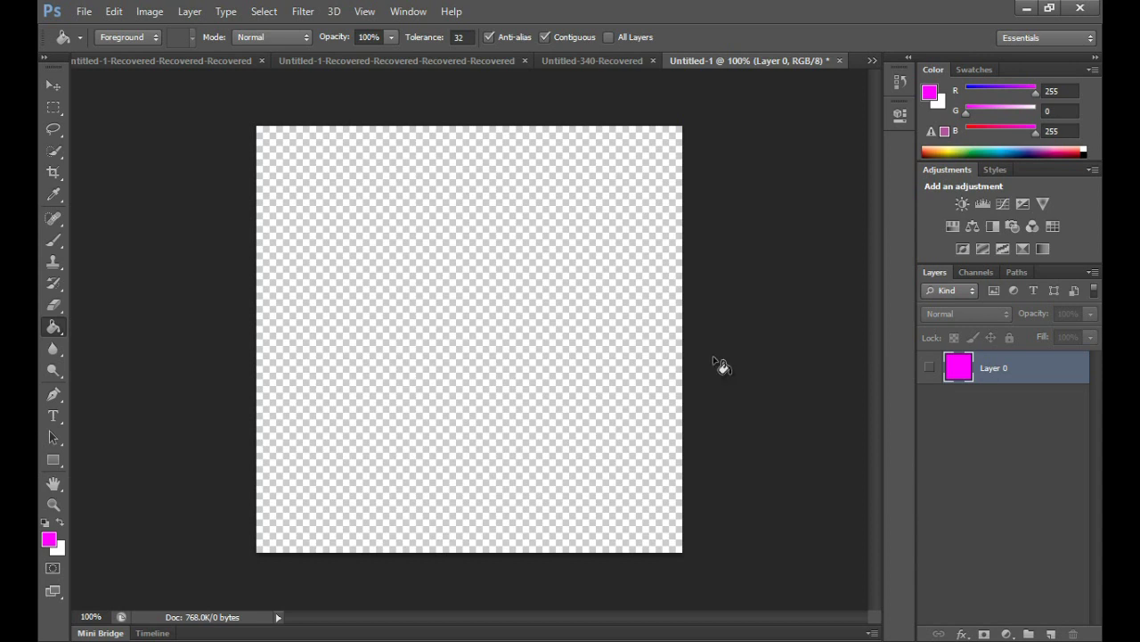
click(365, 12)
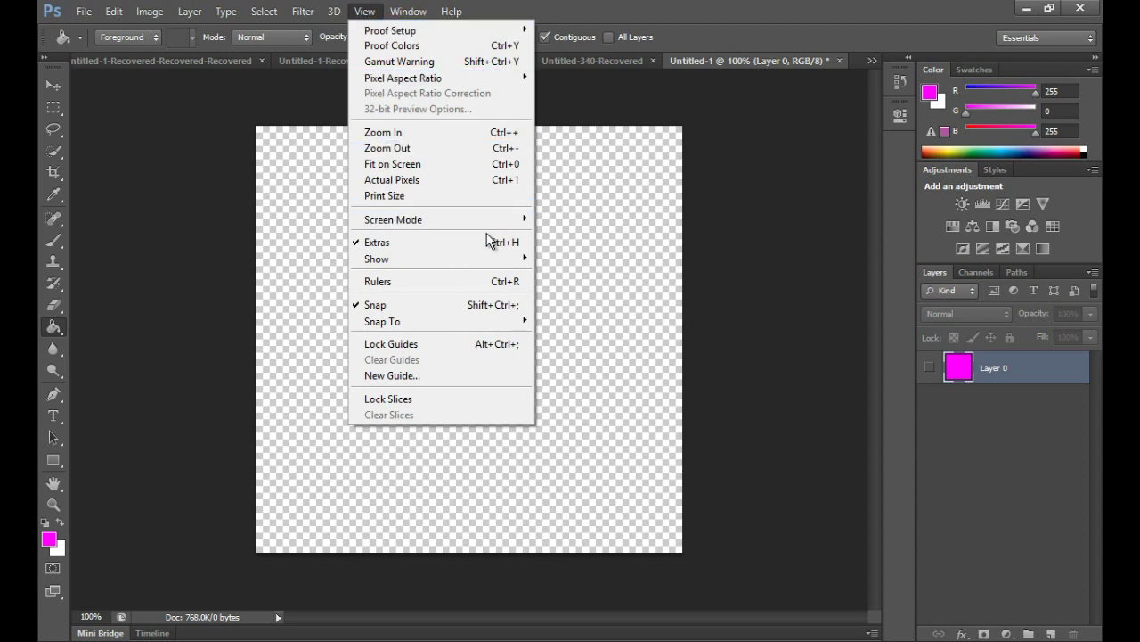
mouse_move(499, 259)
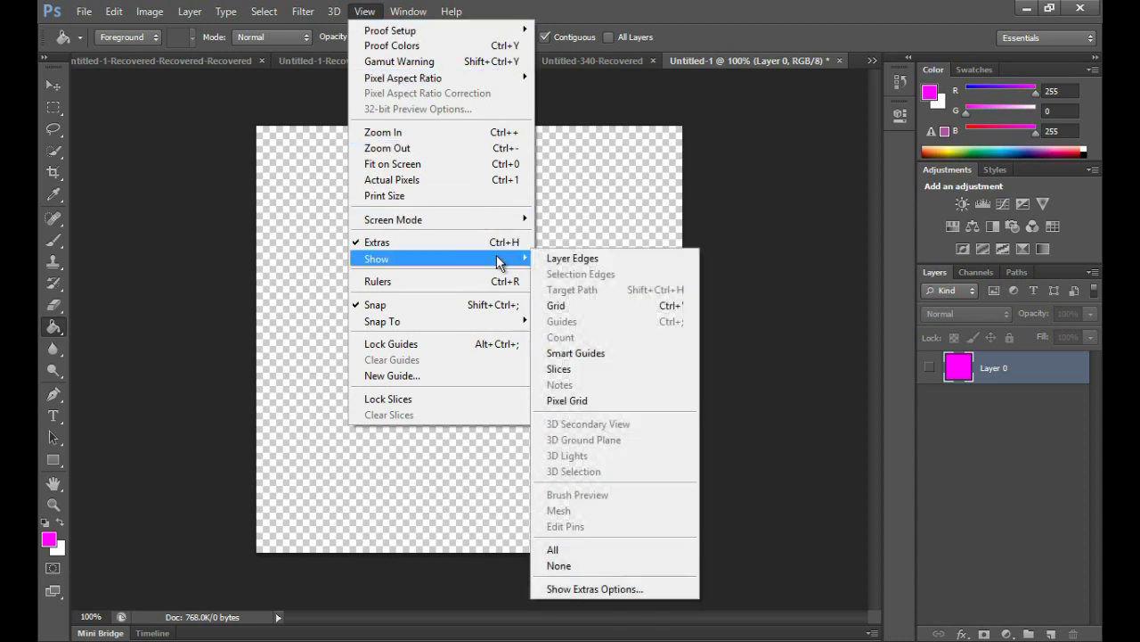
click(587, 305)
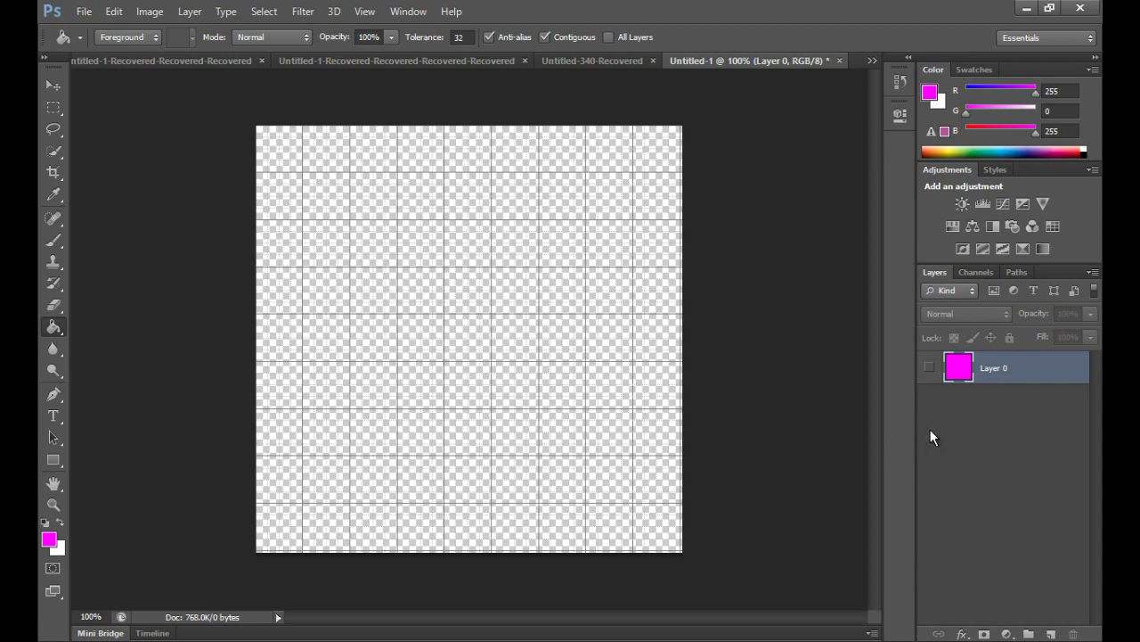
Add an empty layer above the magenta Layer 0, and duplicate Layer 0 within the same document, leaving the original hidden.
click(1051, 633)
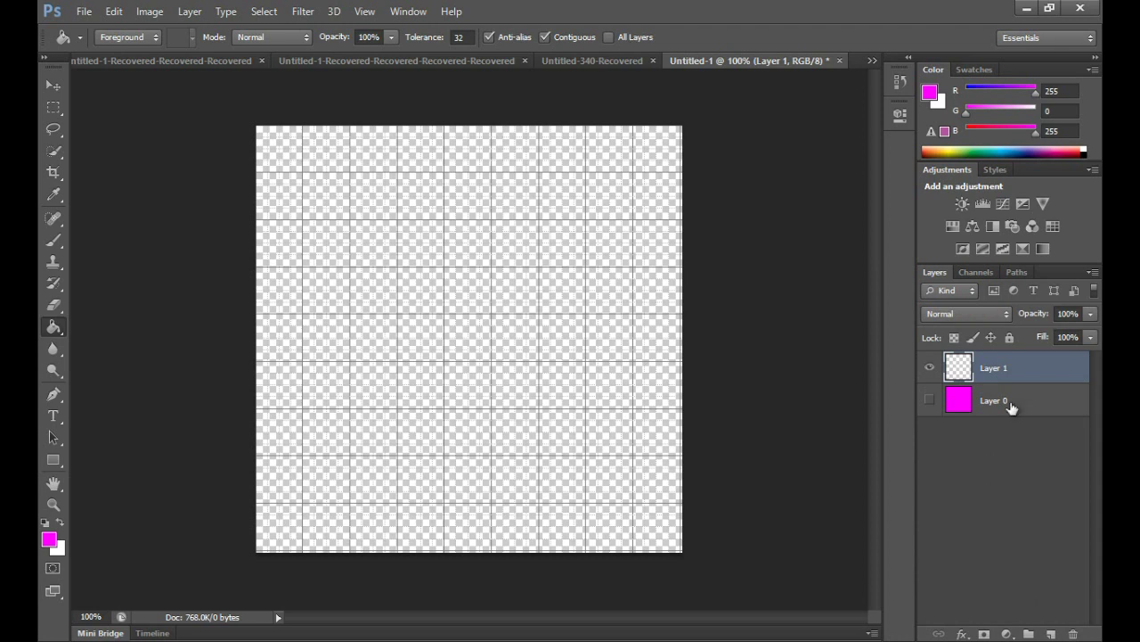
click(929, 401)
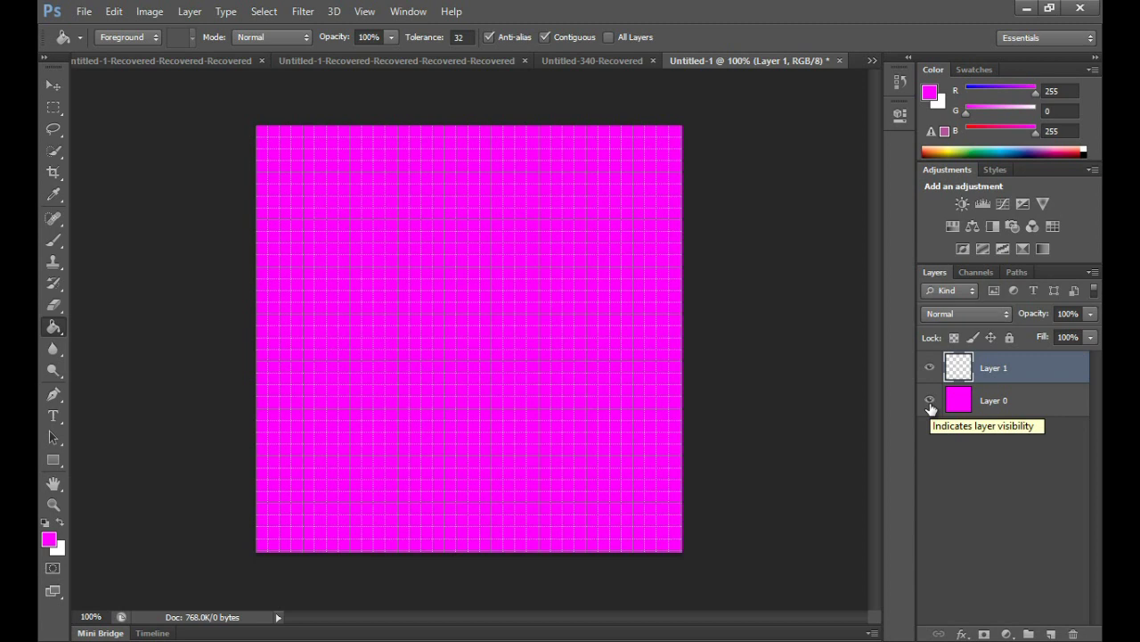
click(1052, 398)
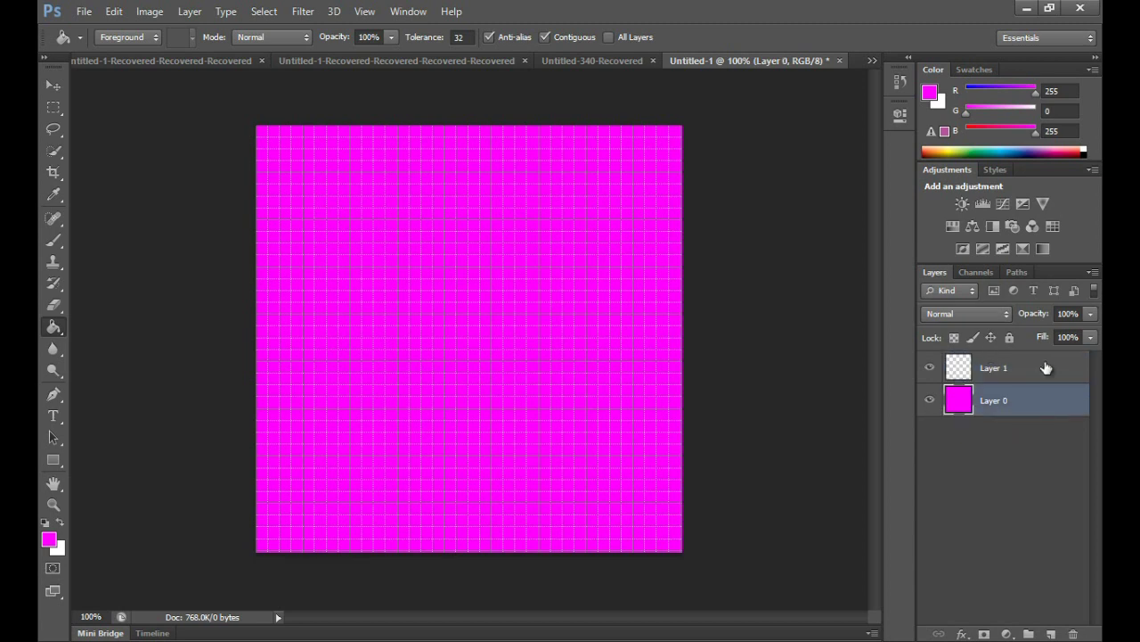
right_click(1048, 406)
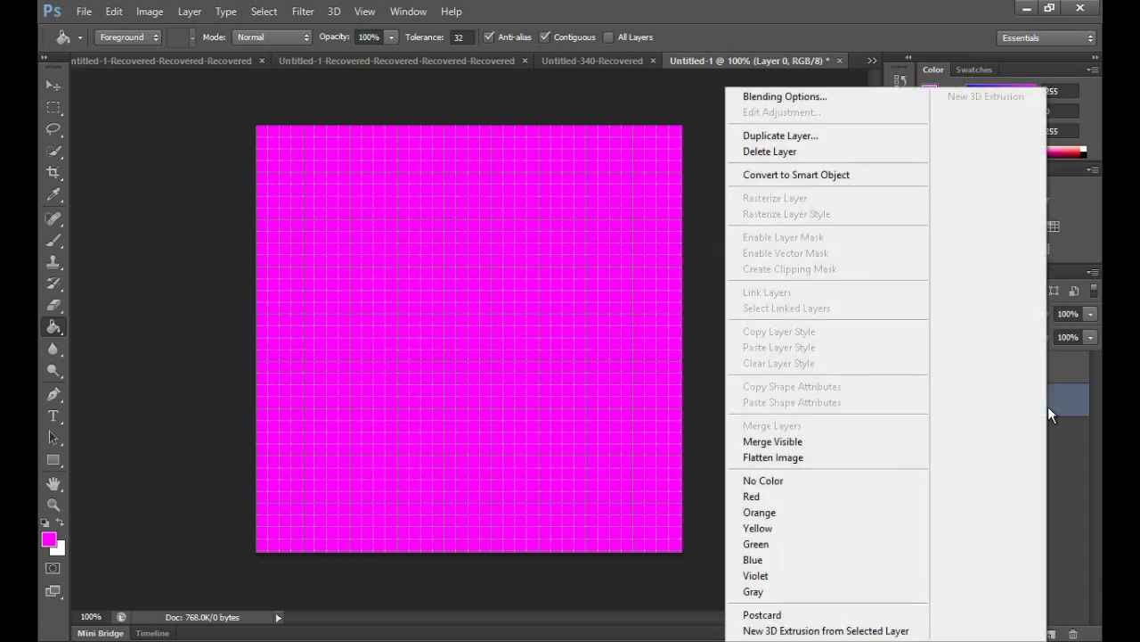
click(831, 140)
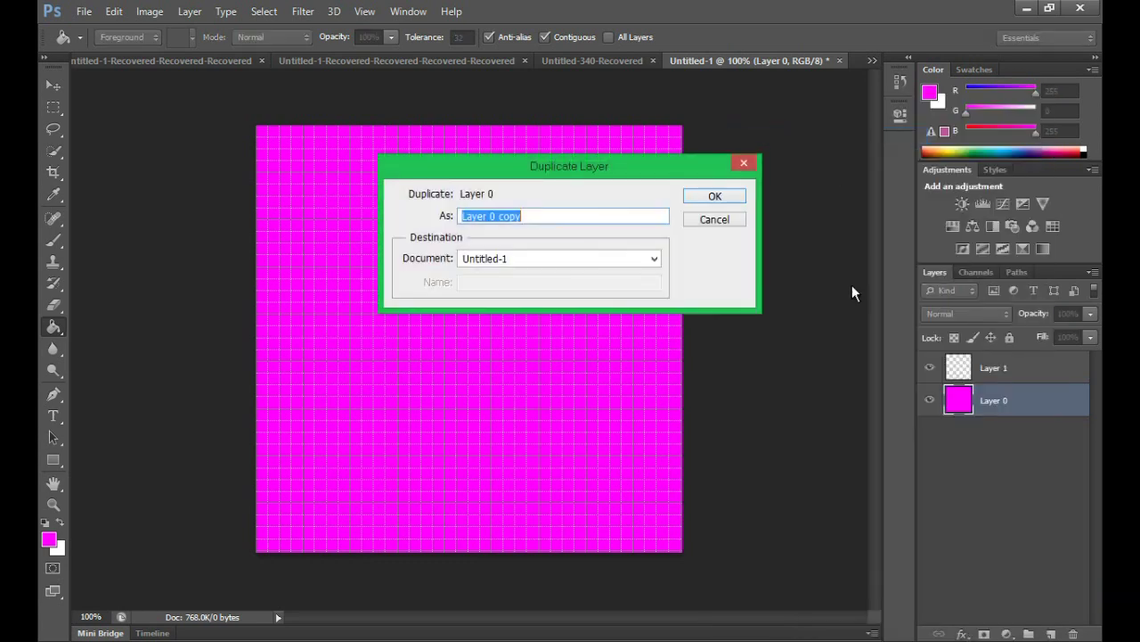
click(714, 195)
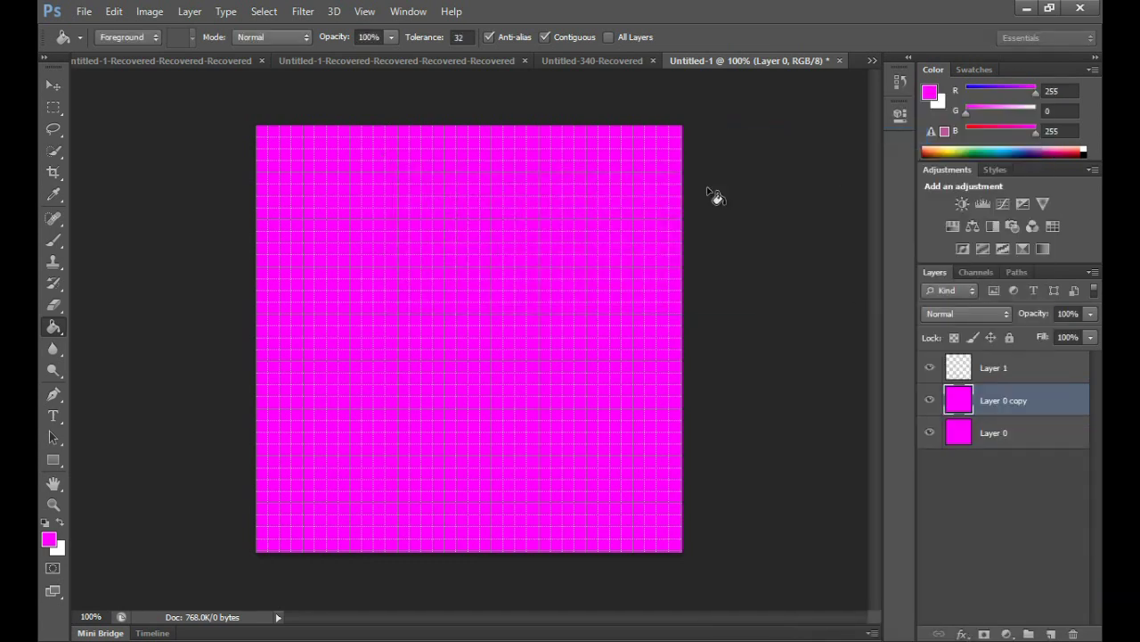
click(930, 433)
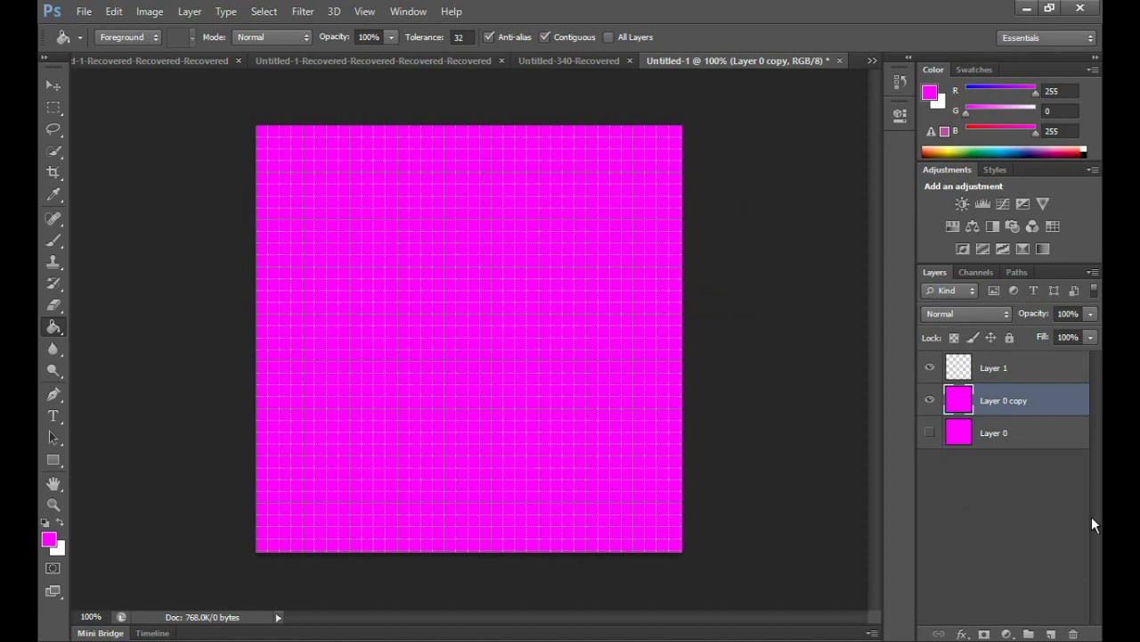
Free-transform Layer 1 and Layer 0 copy together, scaling them to about 11.13% so the square fills the canvas's upper-left grid cell.
shift+click(1044, 370)
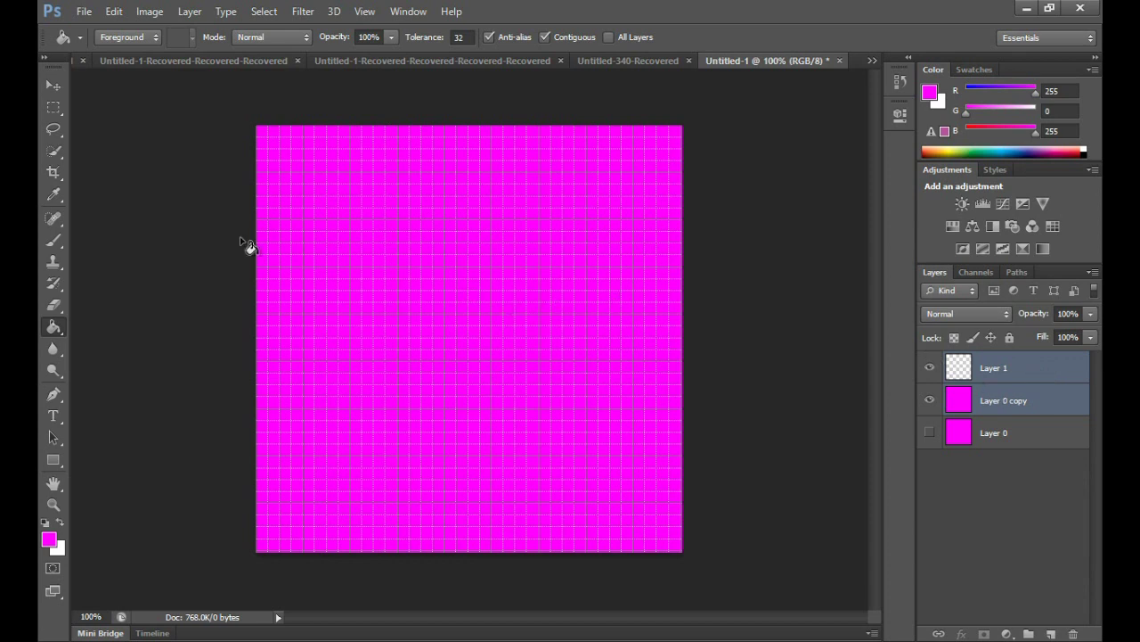
click(51, 104)
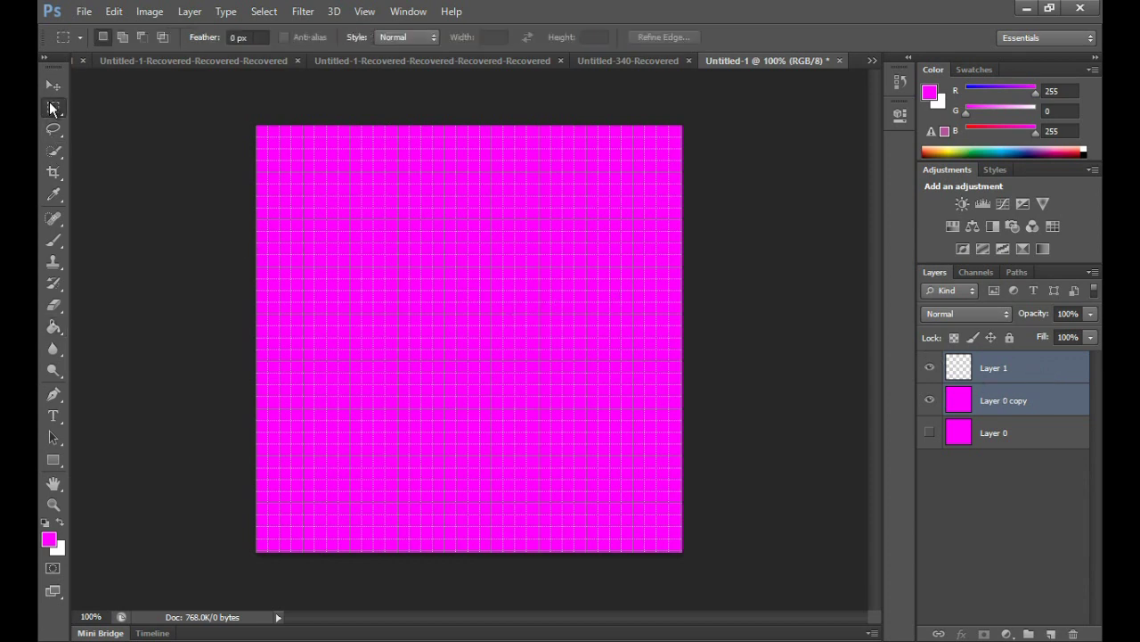
right_click(499, 406)
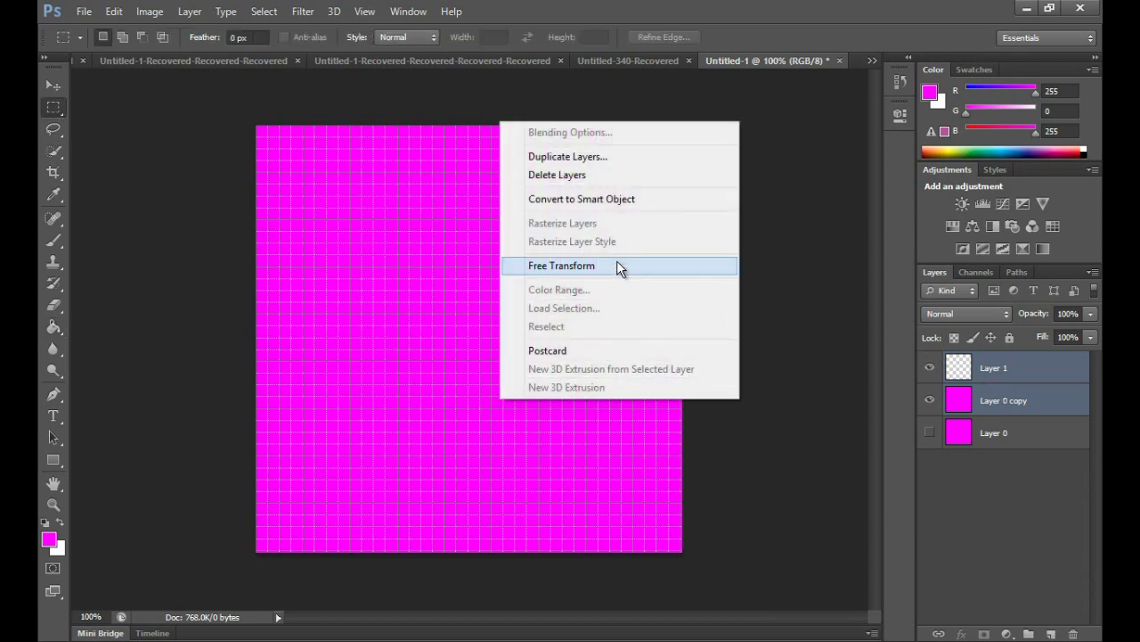
click(617, 264)
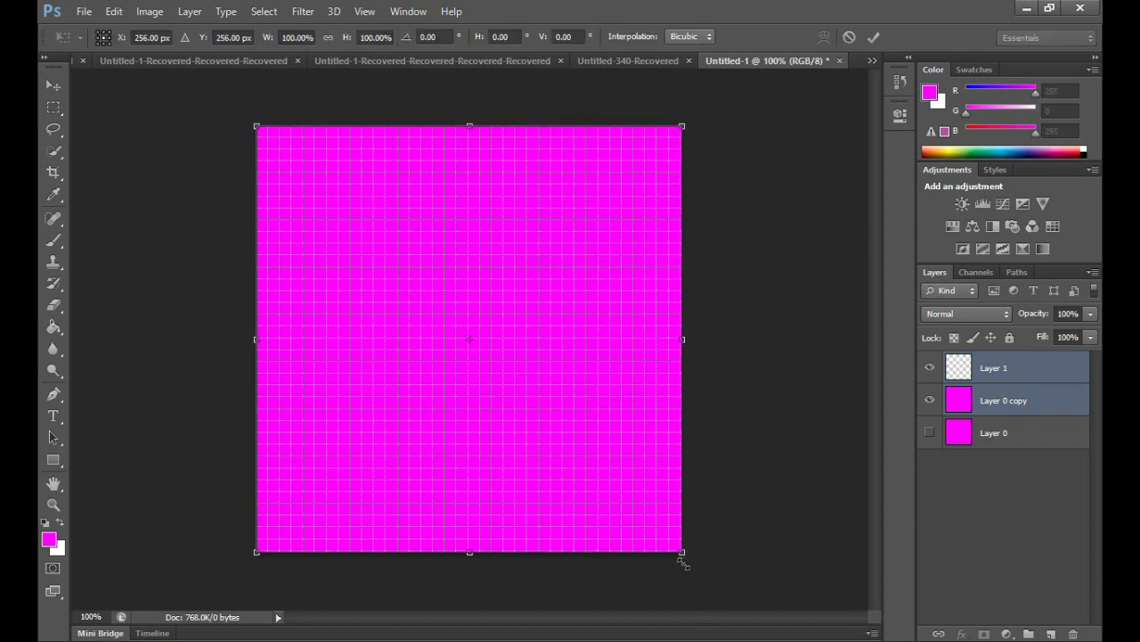
drag(683, 552, 304, 176)
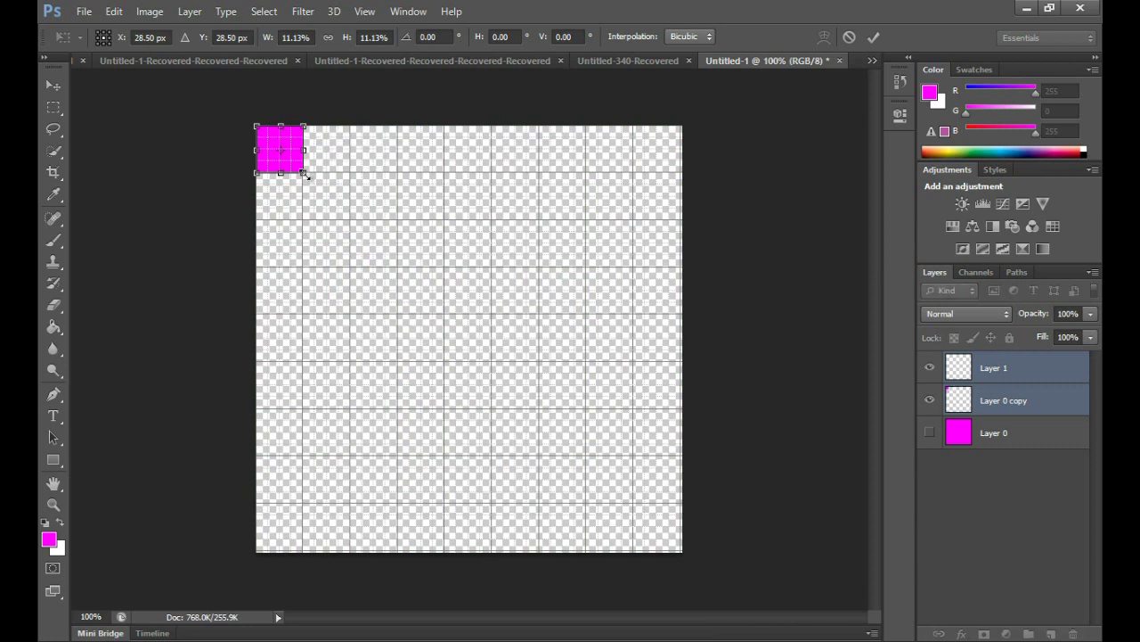
key(Return)
key(m)
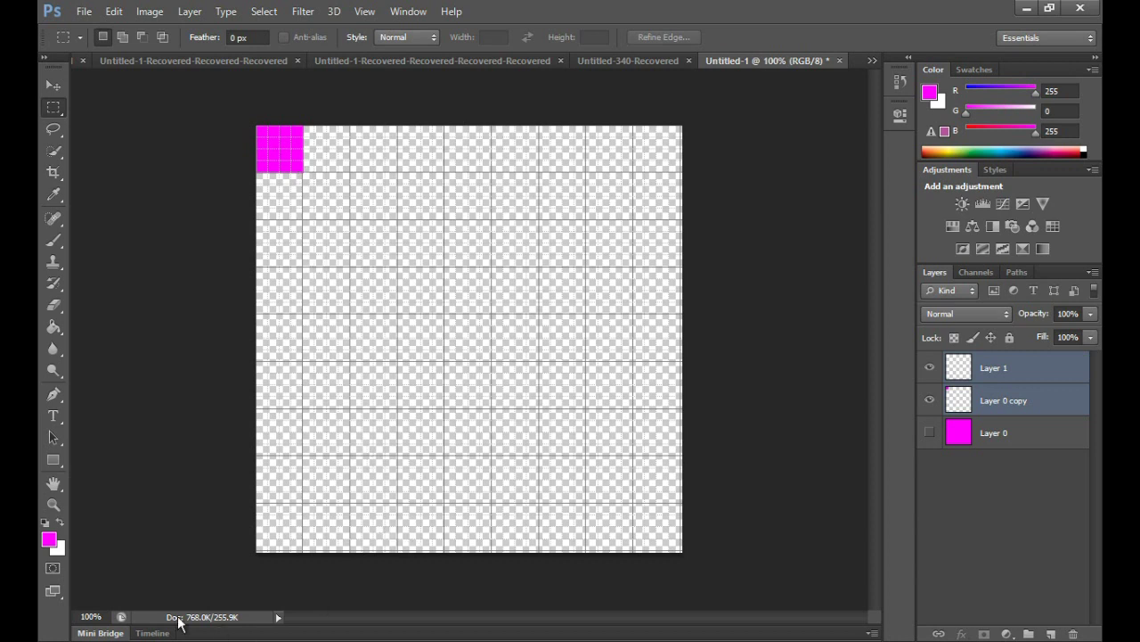
Try to shrink the magenta square slightly from its lower-right corner with Free Transform, working at 800% zoom.
click(90, 615)
double_click(90, 614)
text(800)
key(Return)
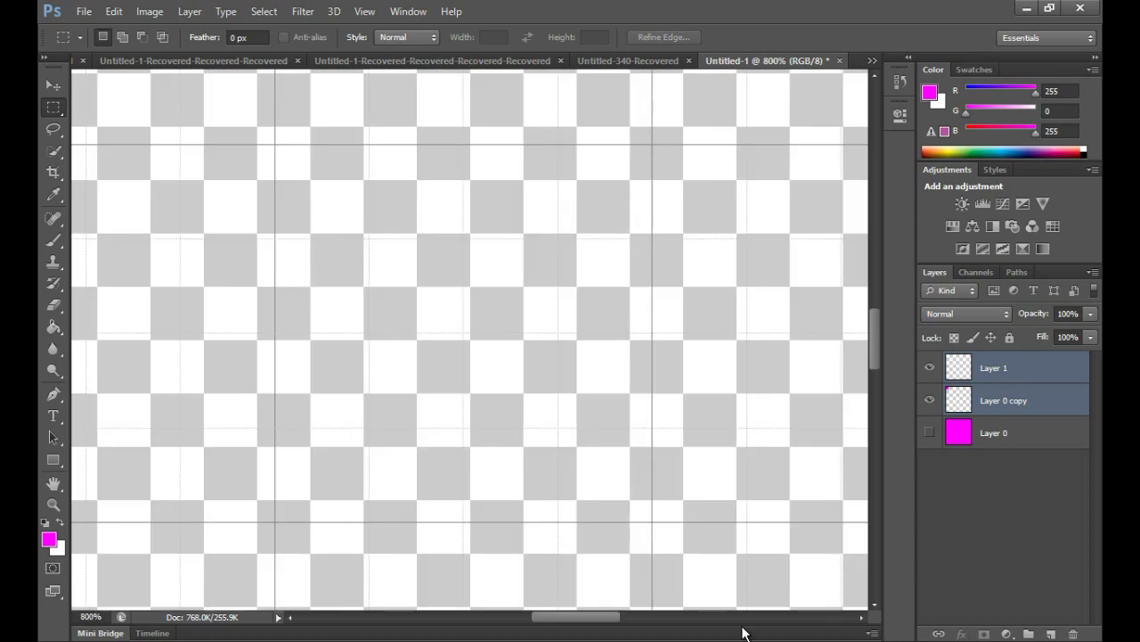
drag(873, 346, 877, 158)
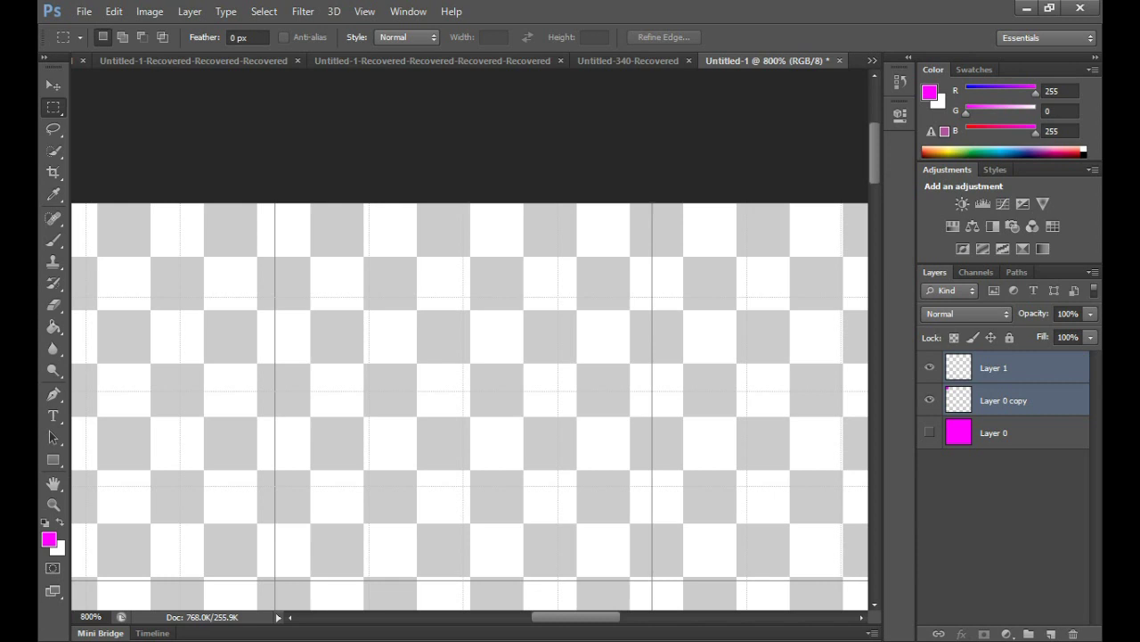
drag(593, 617, 426, 620)
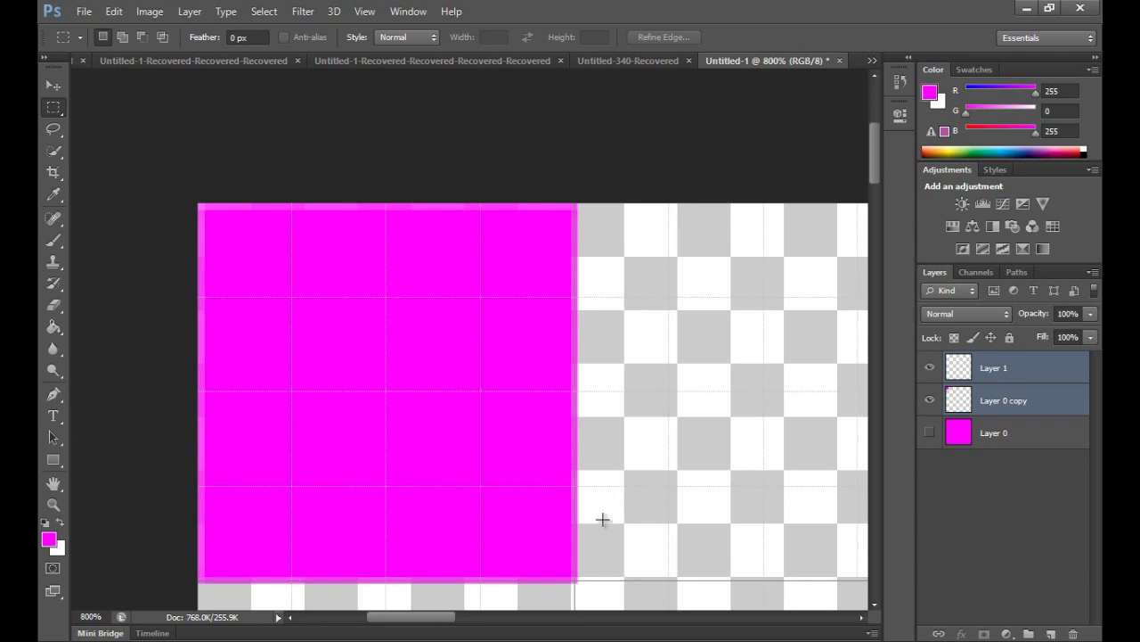
right_click(397, 434)
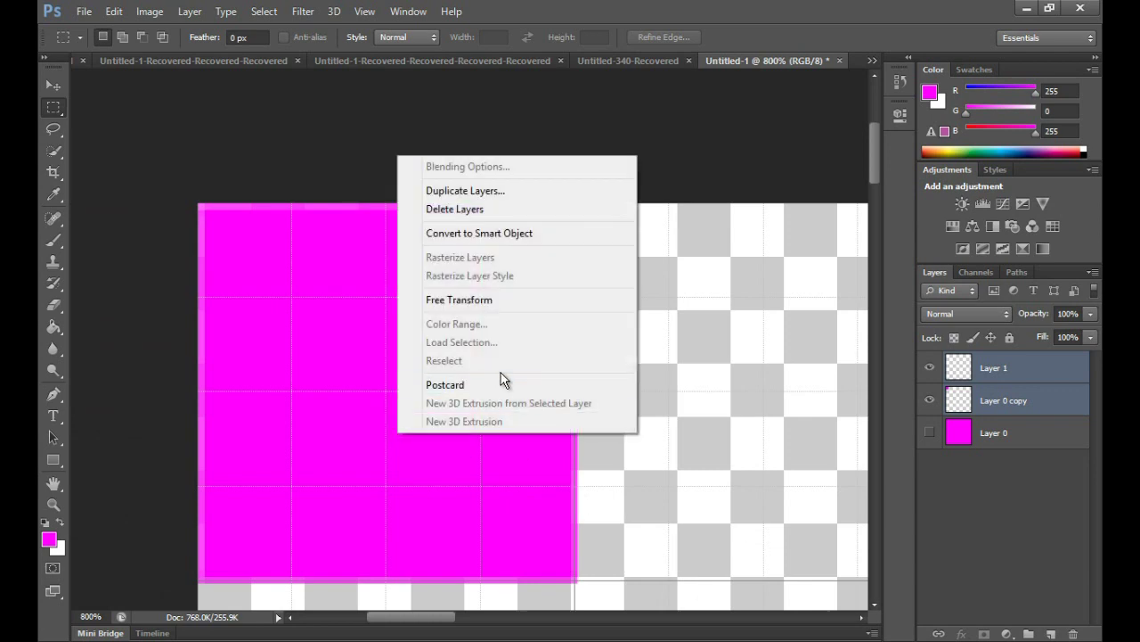
click(502, 299)
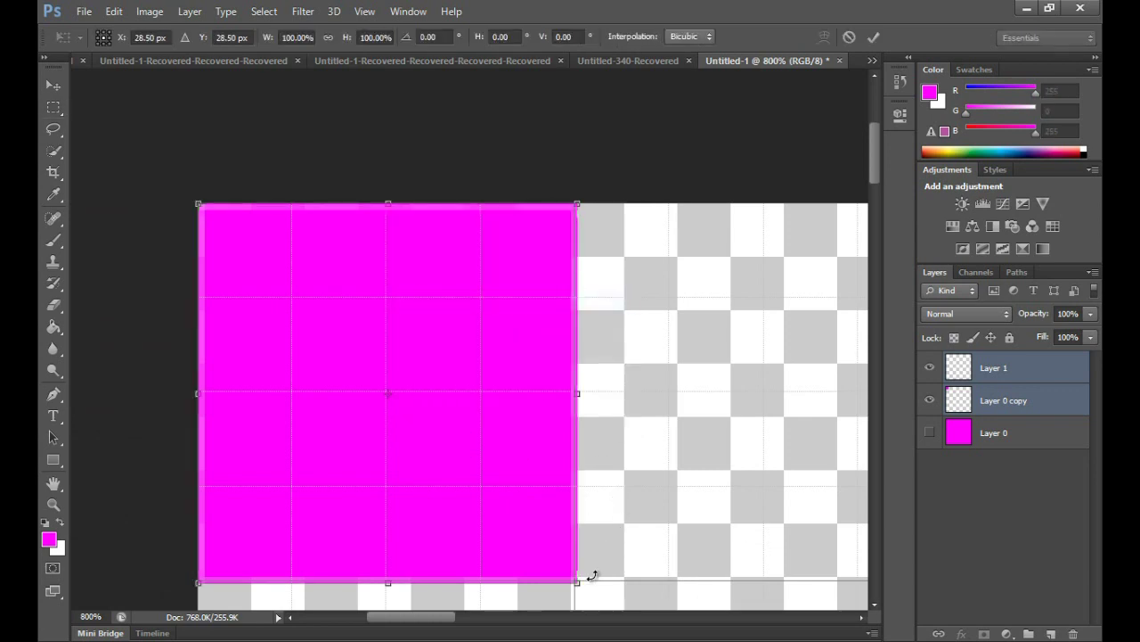
mouse_move(579, 583)
mouse_down()
mouse_move(555, 550)
mouse_move(570, 578)
mouse_up()
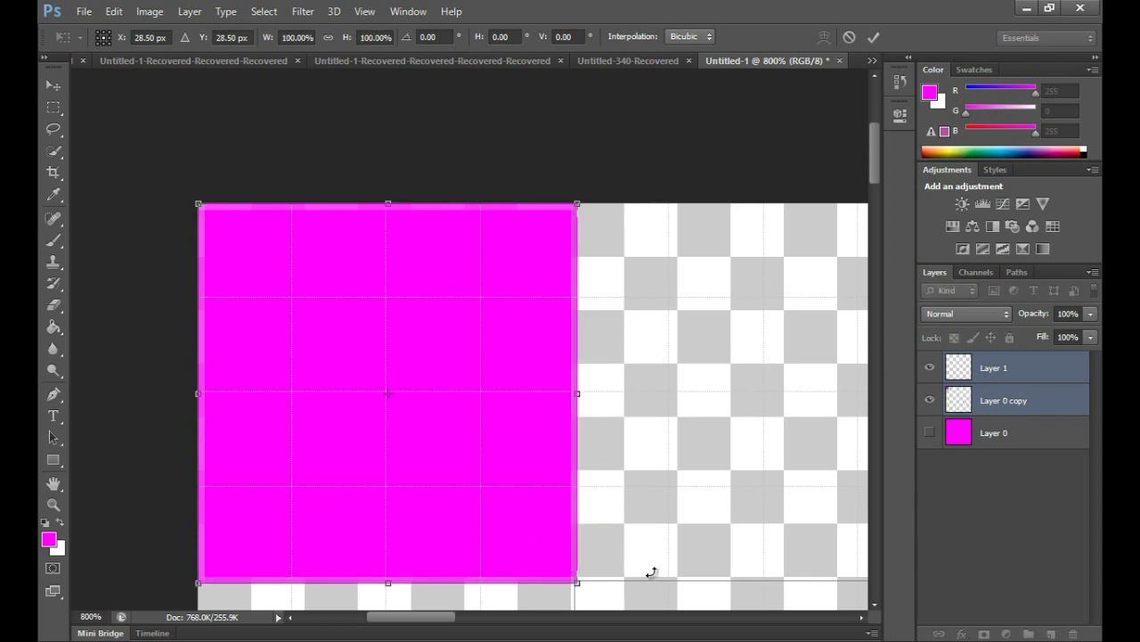
key(Return)
key(m)
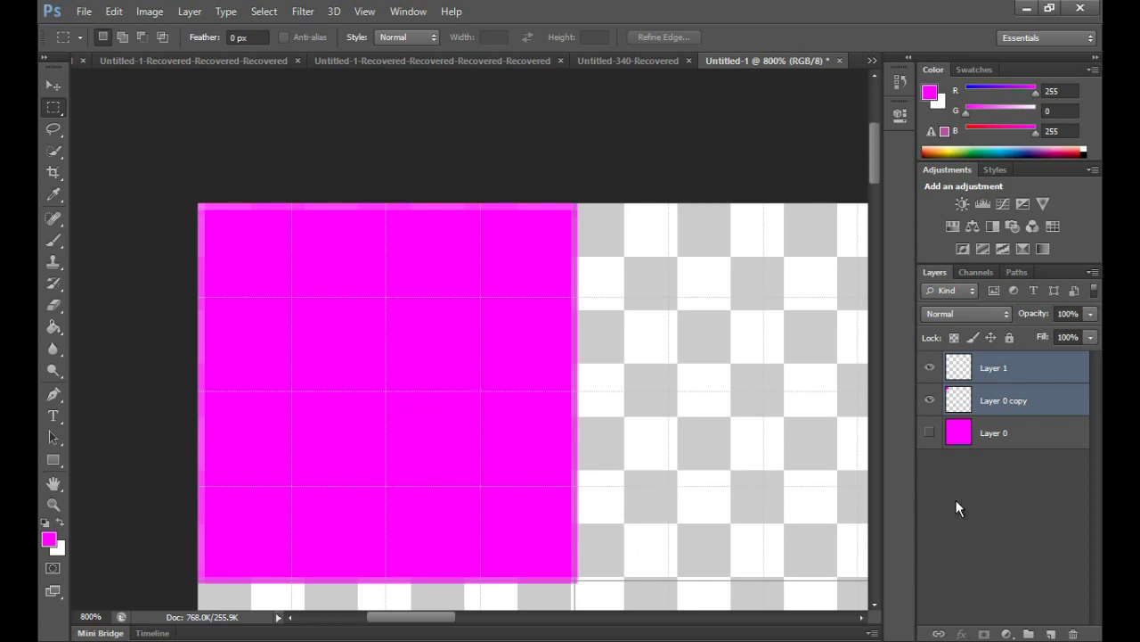
Rename Layer 0 copy to spr1_BG and Layer 1 to spr1.
click(1052, 411)
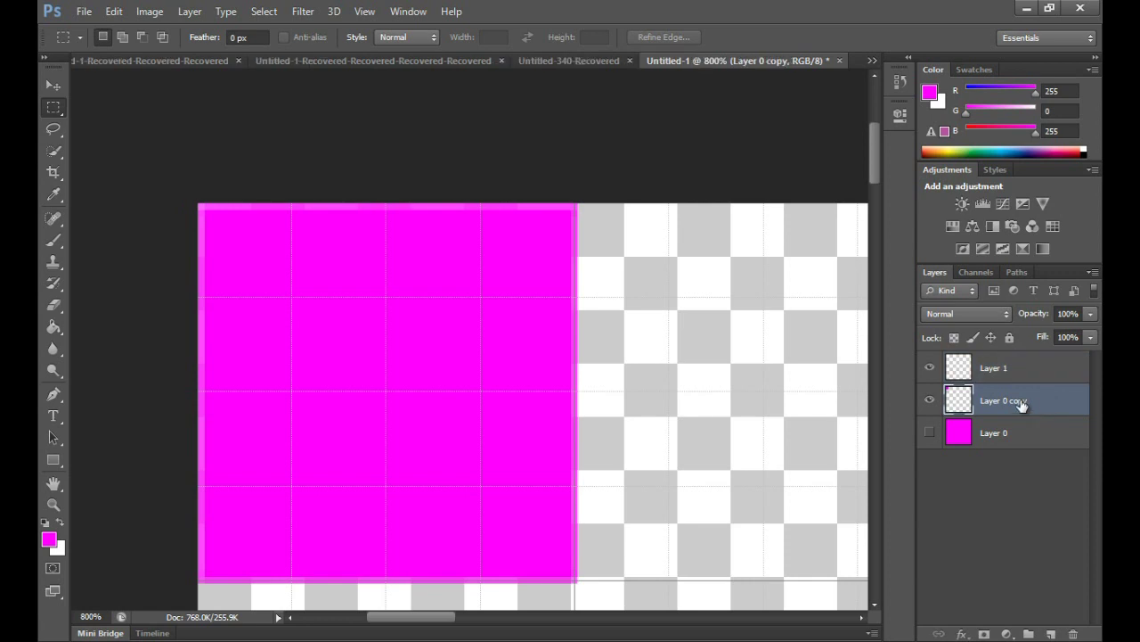
double_click(1021, 402)
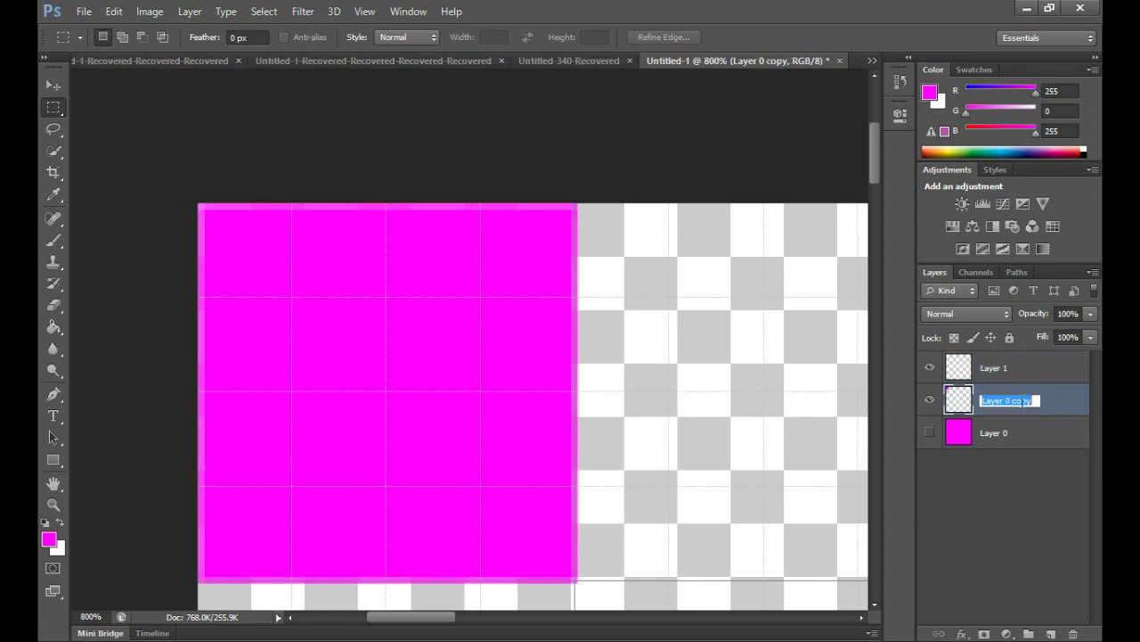
text(spr1_BG)
key(Return)
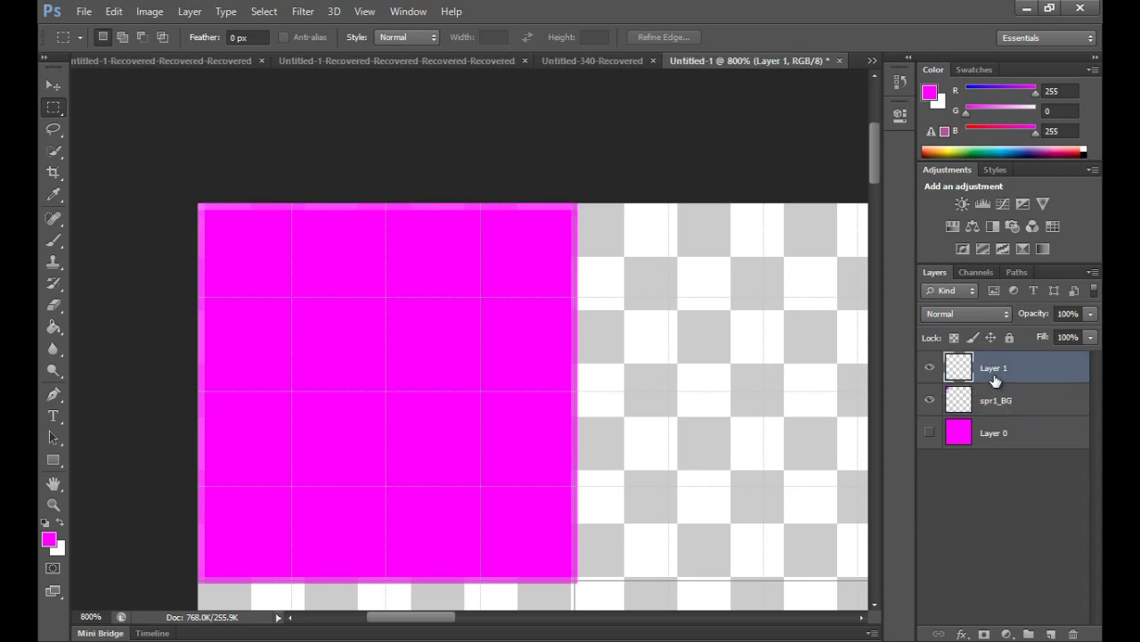
double_click(994, 370)
text(spr)
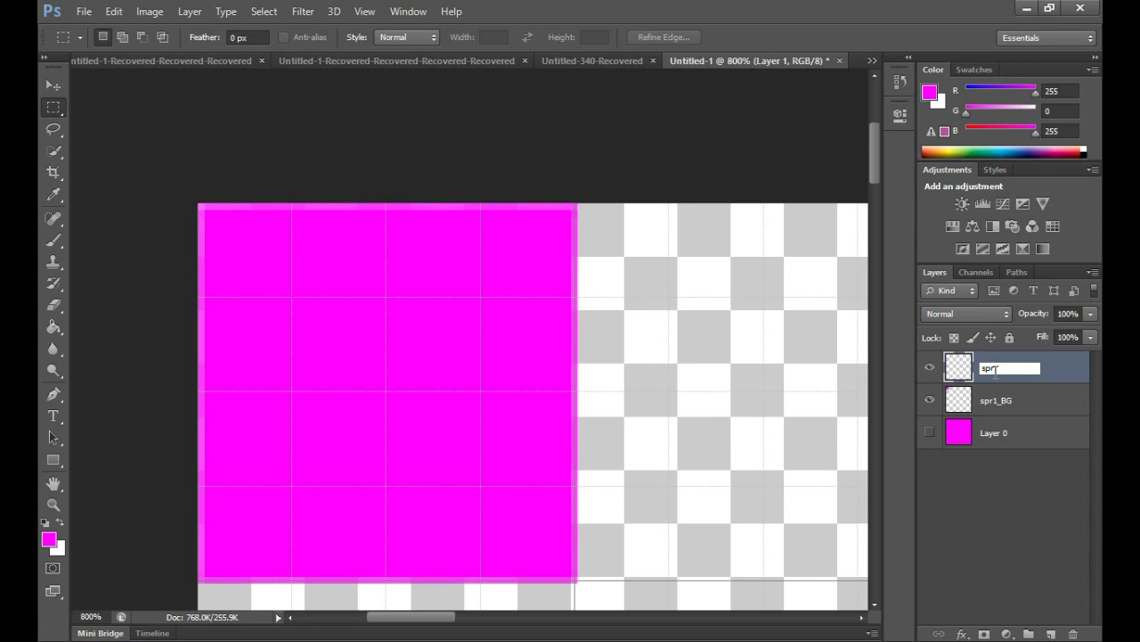
text(1)
key(Return)
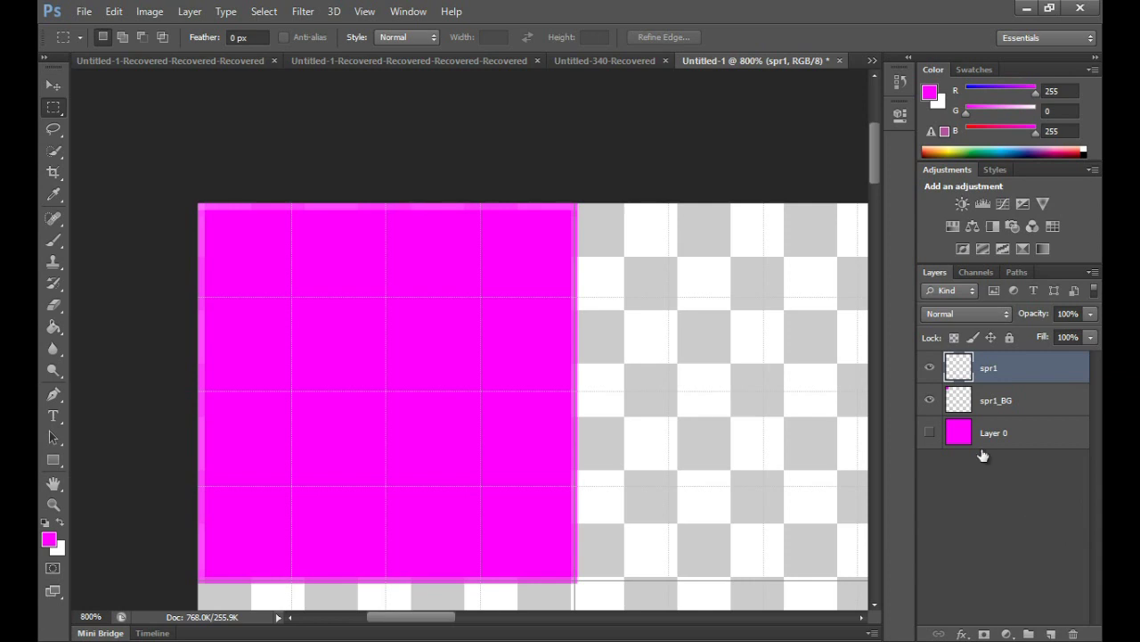
Set the foreground color to the bright yellow e4ff00.
click(929, 401)
click(930, 401)
click(49, 539)
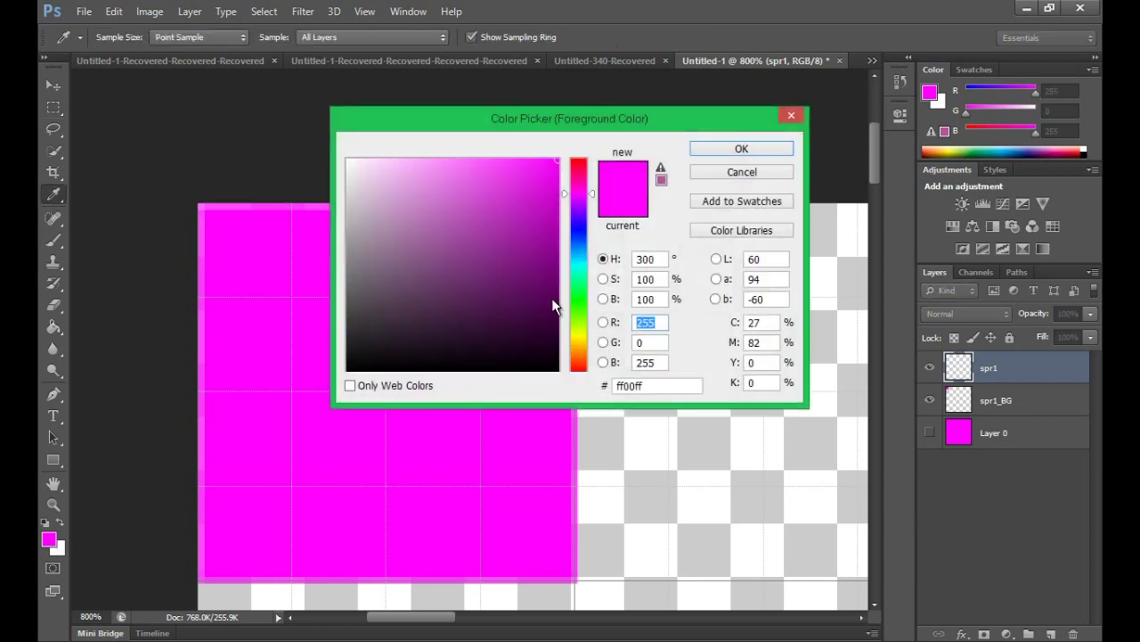
click(578, 331)
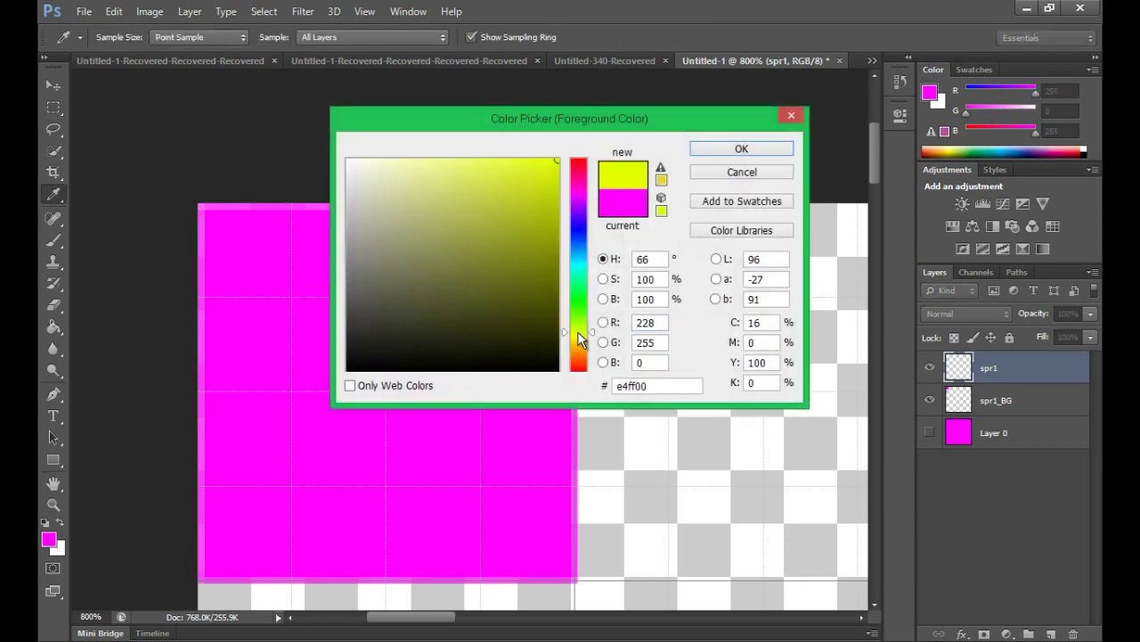
click(720, 152)
key(m)
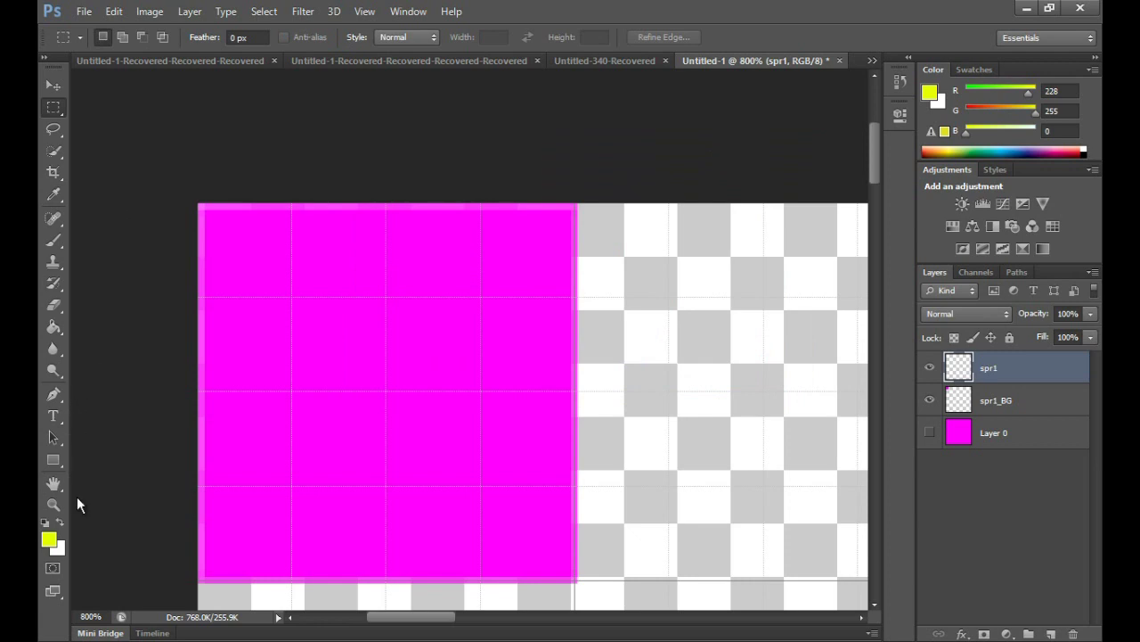
Draw a yellow ellipse about 39 by 42 px inside the magenta square with the Ellipse Tool.
click(55, 461)
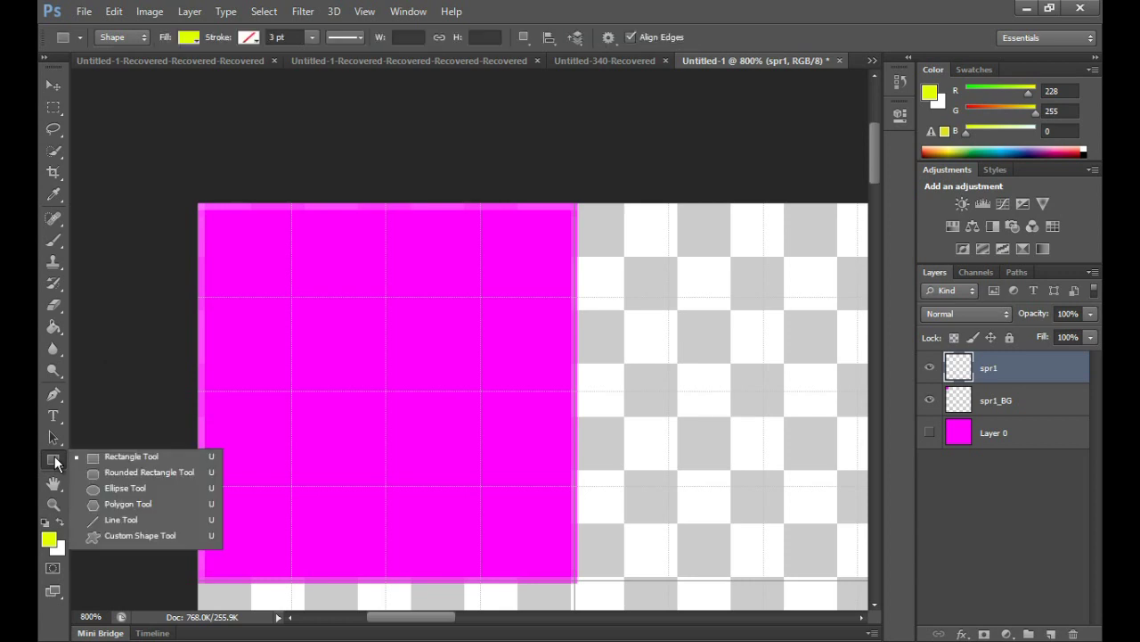
click(108, 489)
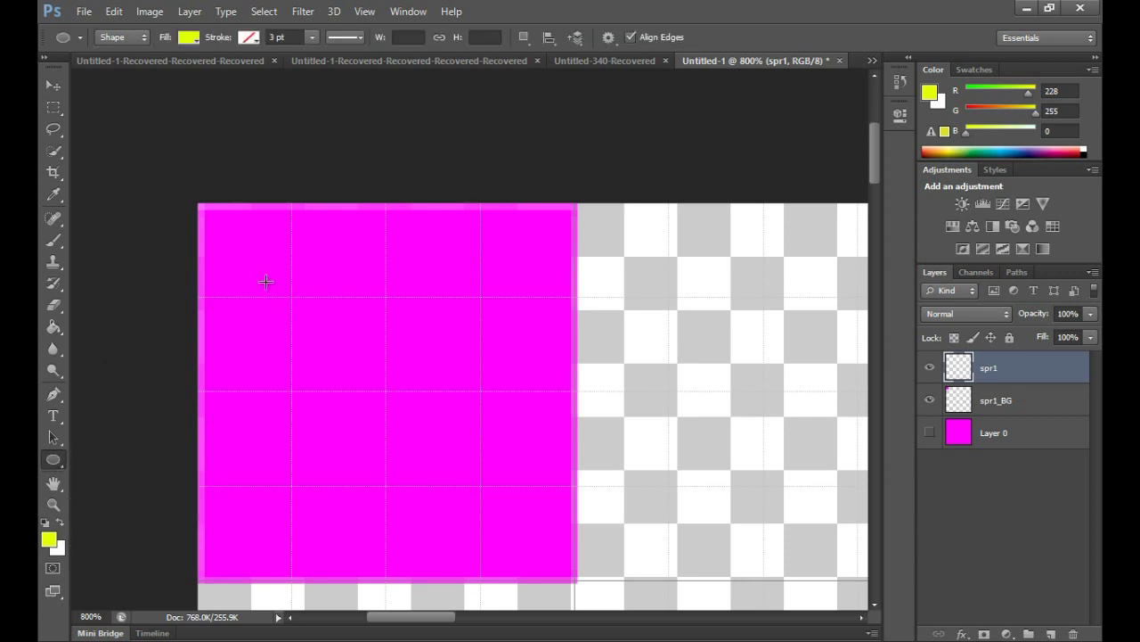
drag(257, 266, 507, 536)
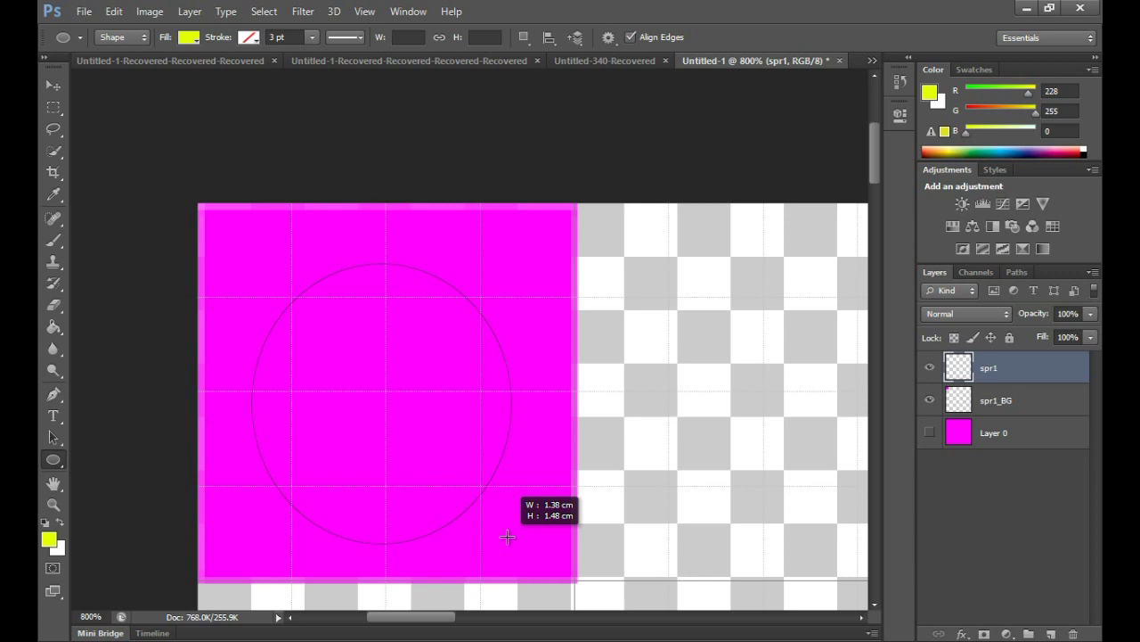
drag(507, 536, 508, 536)
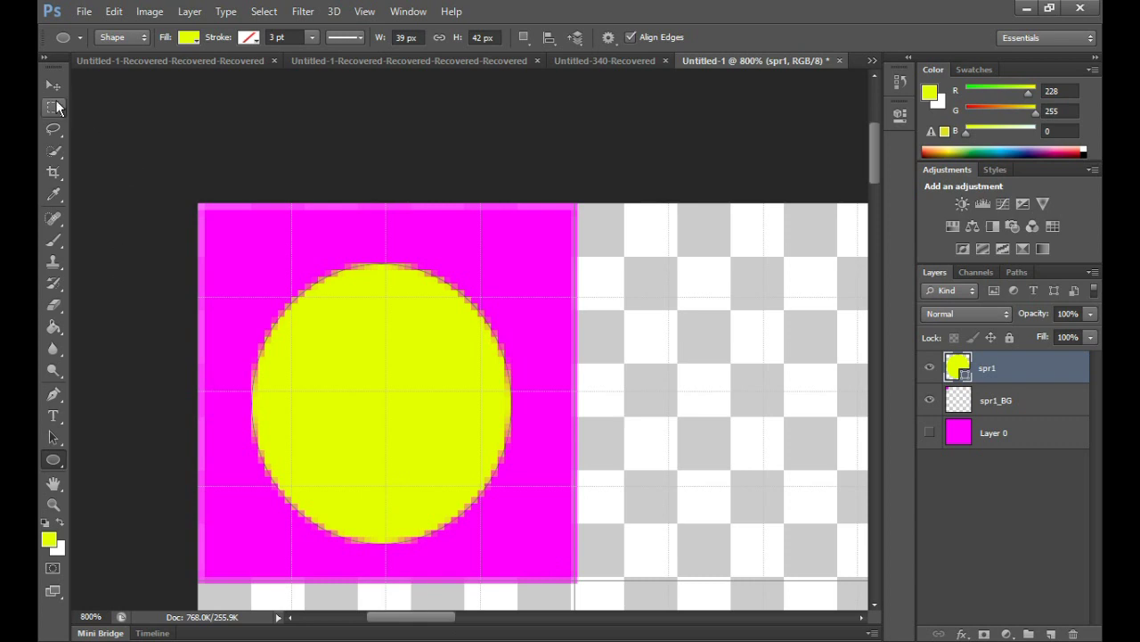
click(54, 83)
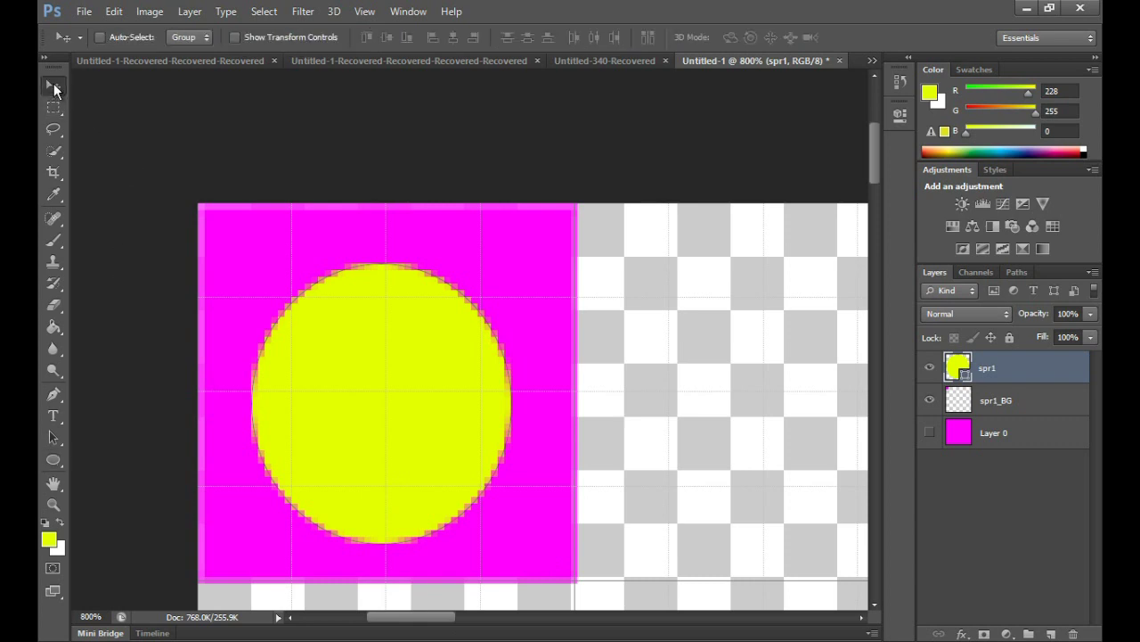
key(Right)
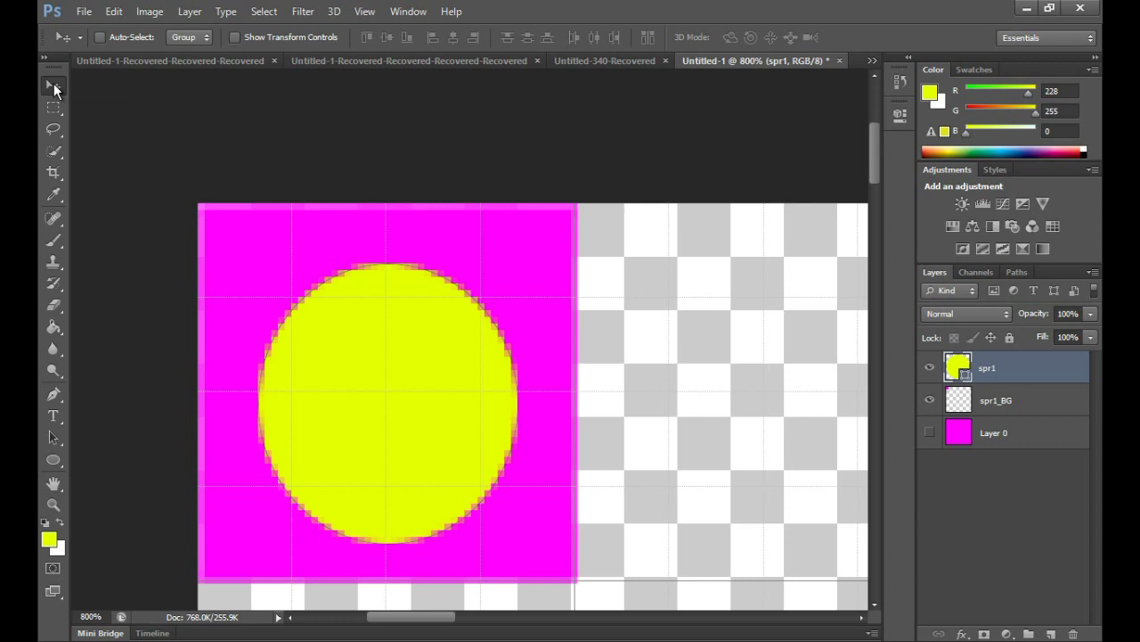
key(Left)
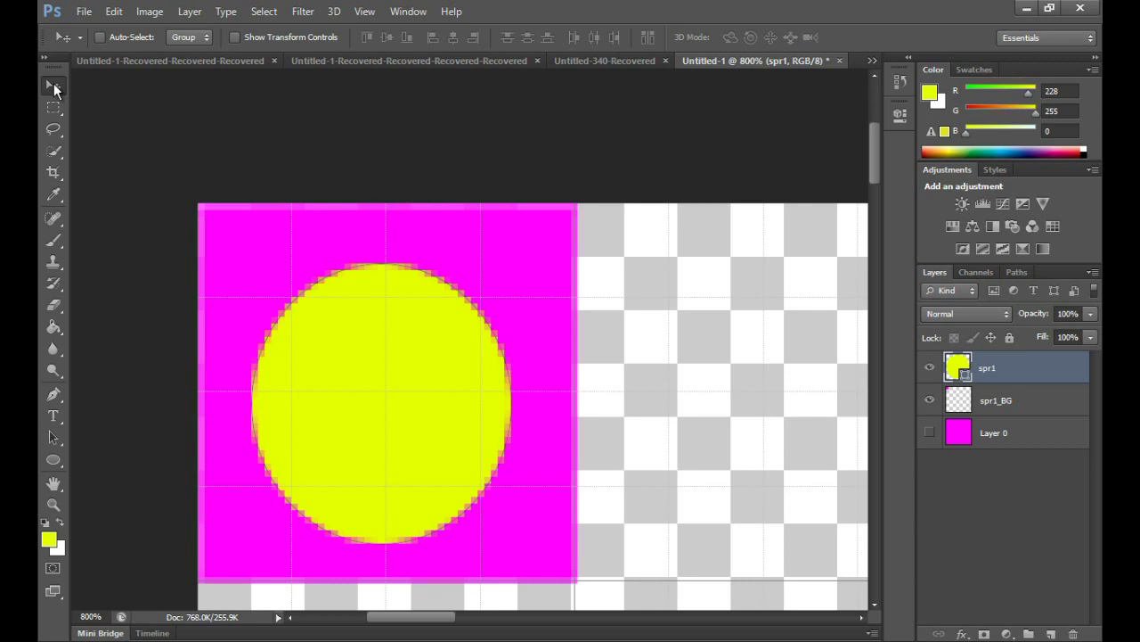
Enlarge the yellow ellipse from its upper-right corner with Free Transform Path to about 102.56% width and 102.38% height.
click(48, 105)
right_click(381, 413)
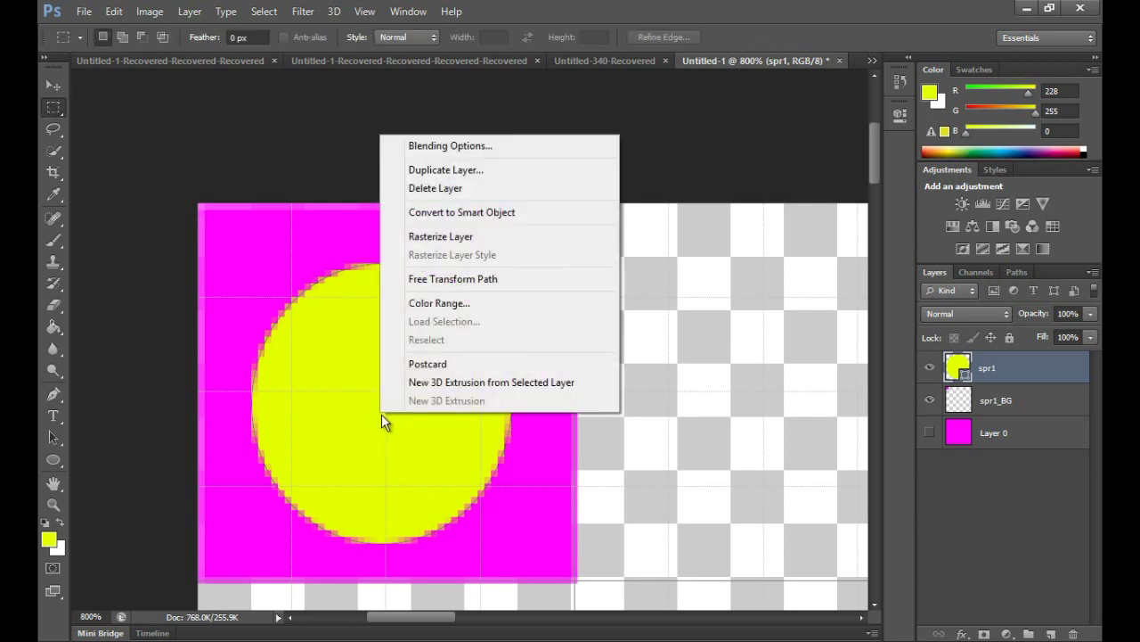
click(439, 278)
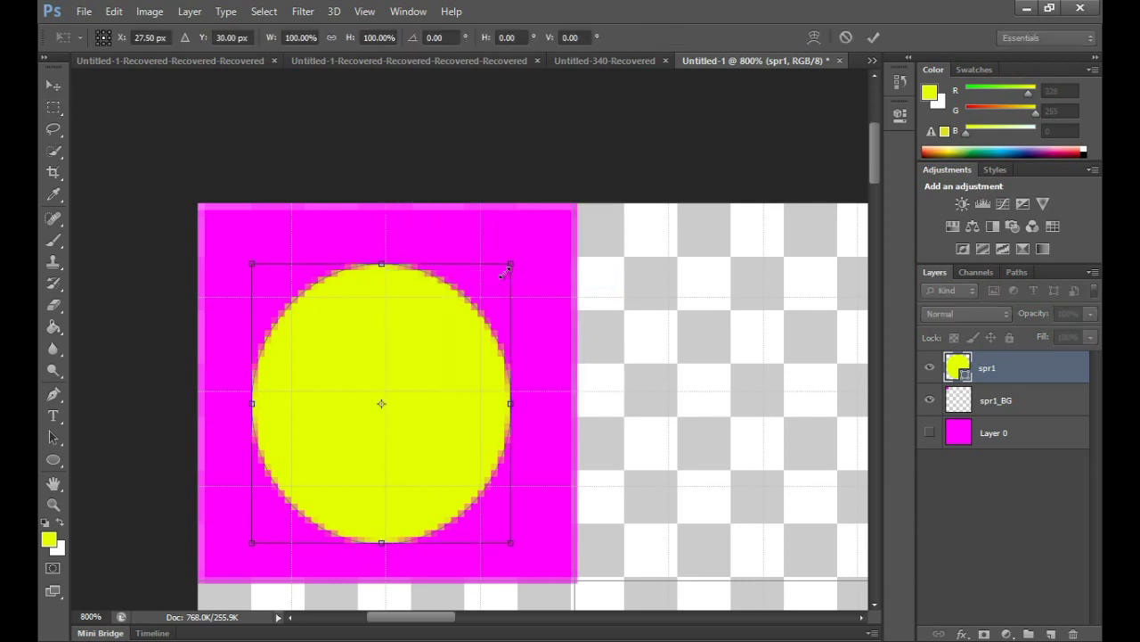
drag(513, 263, 517, 259)
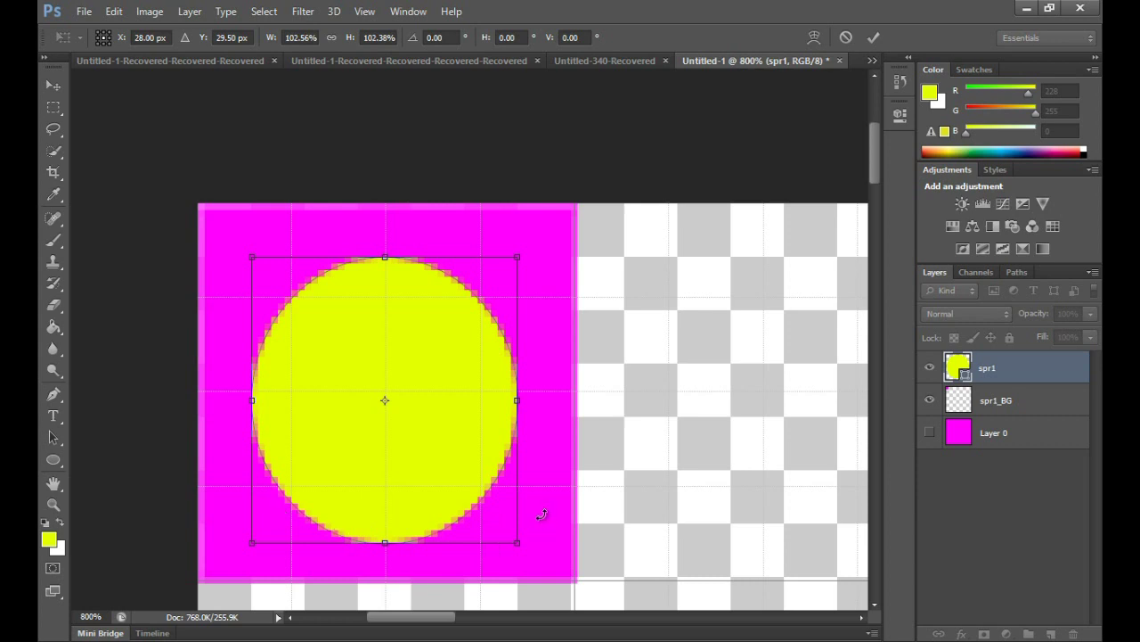
key(Return)
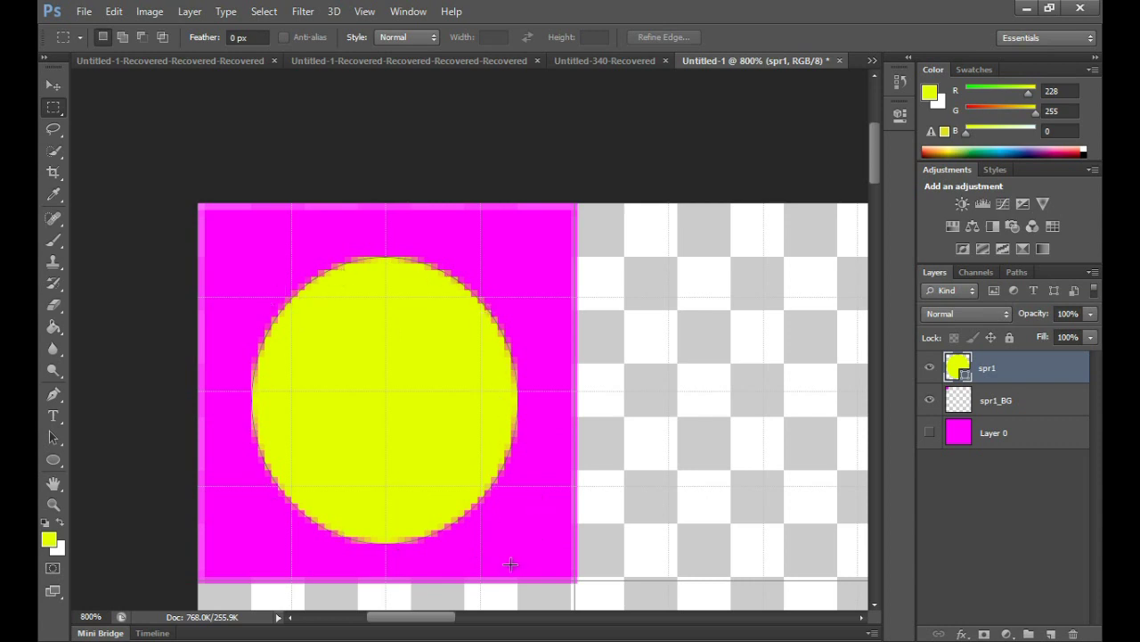
Rasterize the spr1 shape layer so it can be edited with the Eraser Tool.
click(1038, 398)
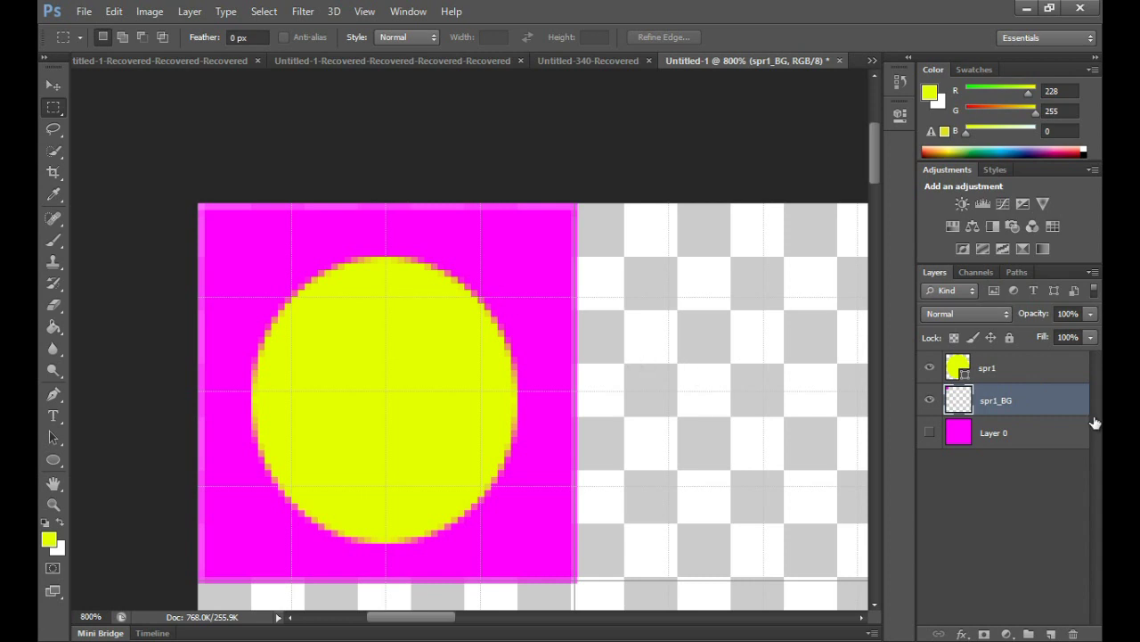
click(1049, 370)
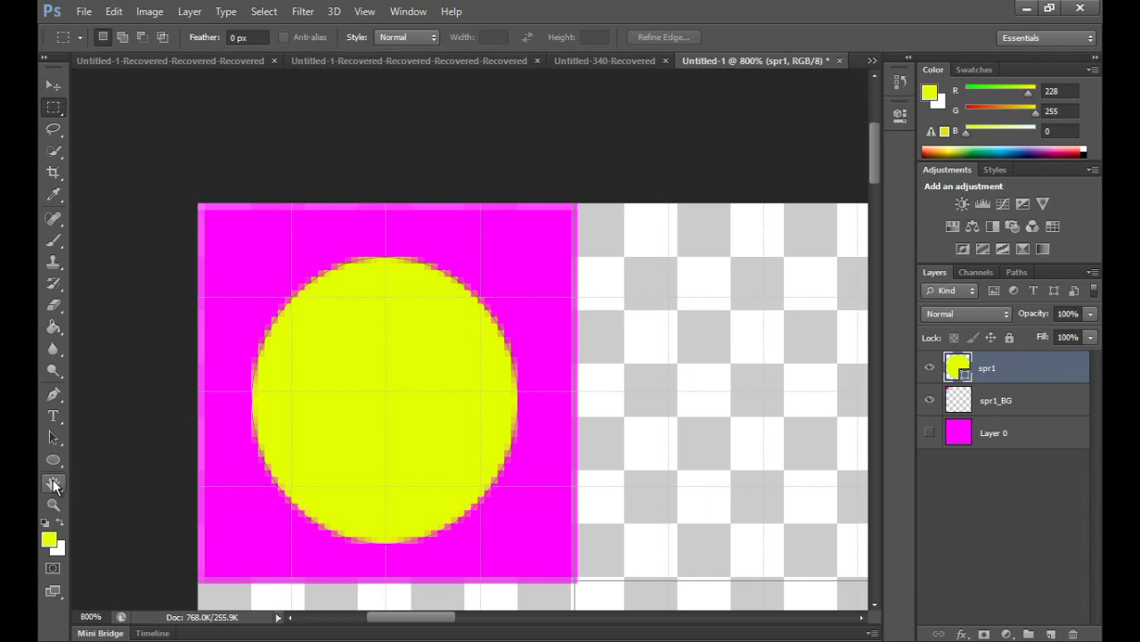
click(53, 304)
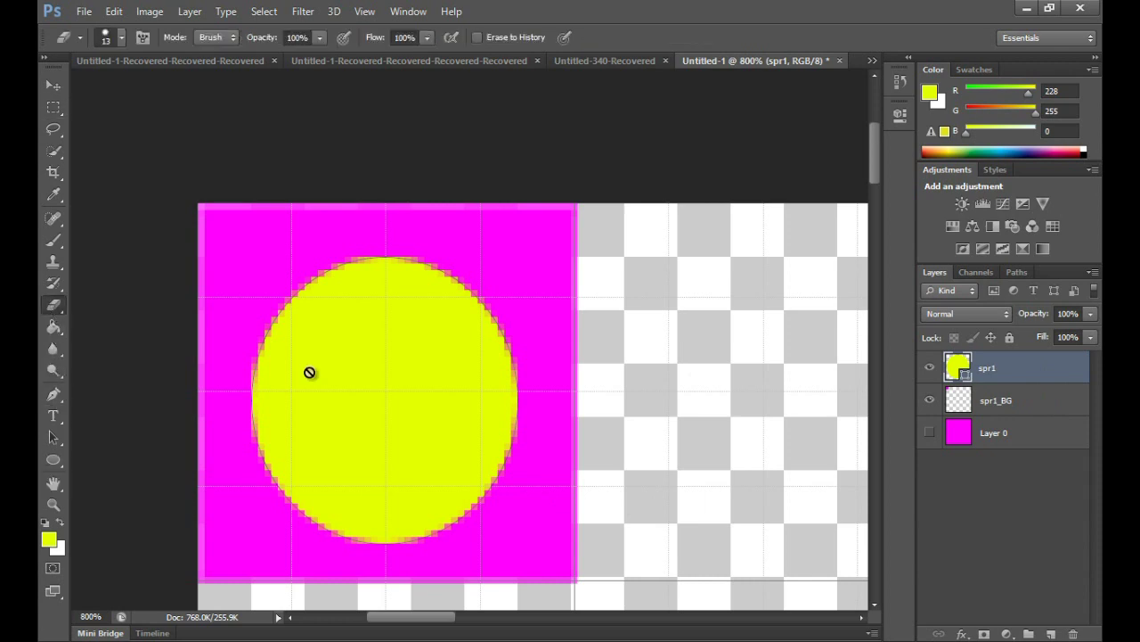
right_click(1018, 369)
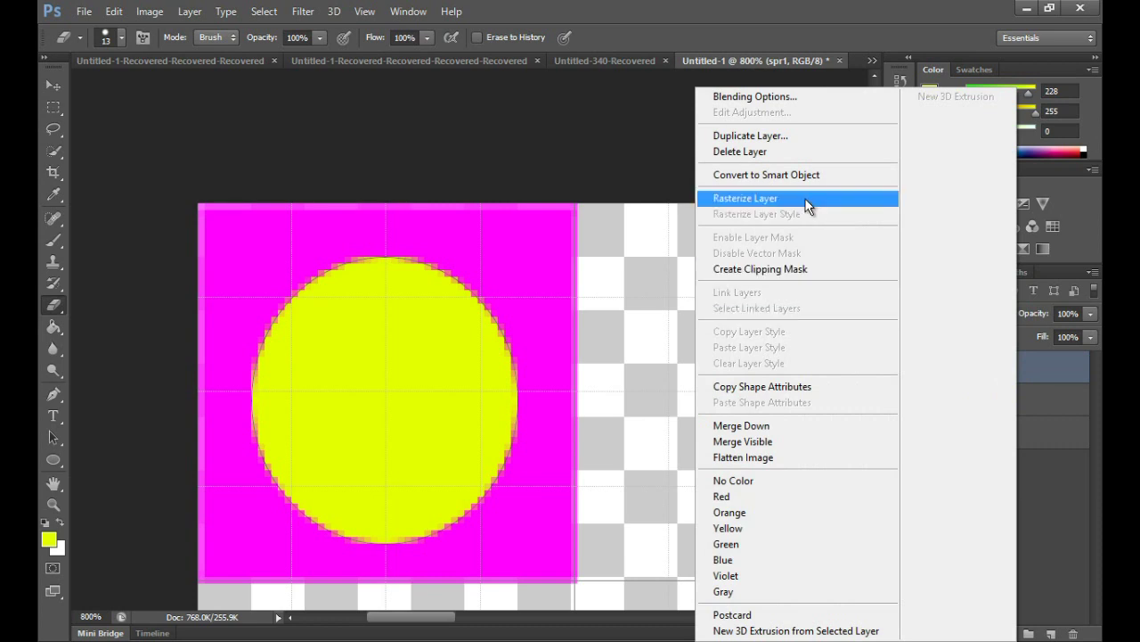
click(806, 205)
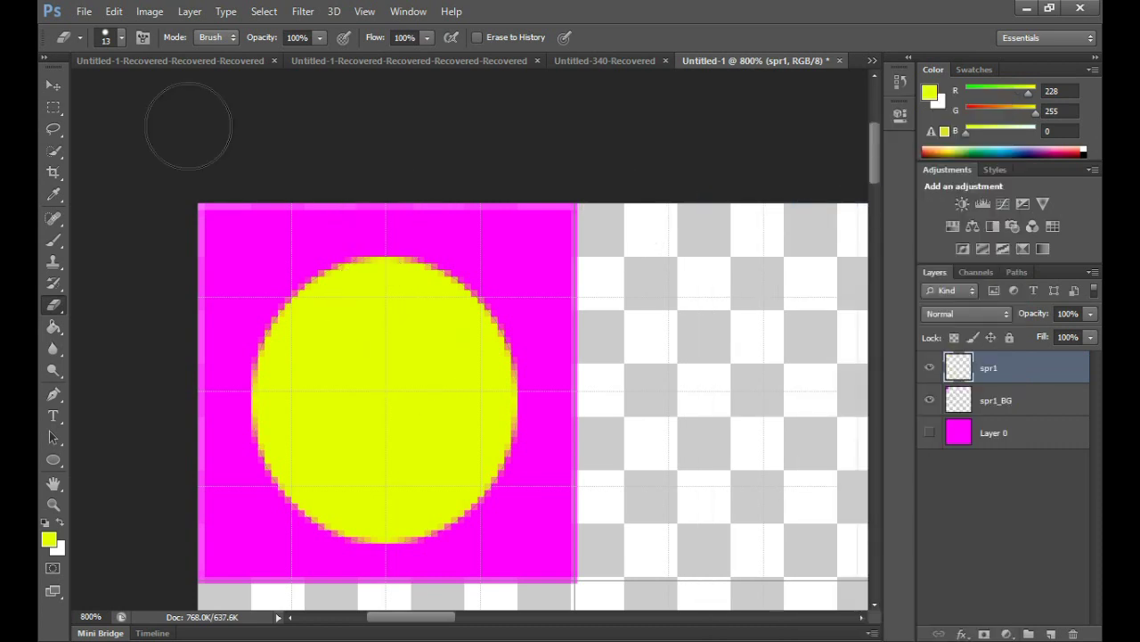
With the eraser size set to 1 px, erase the two edges of a wedge-shaped mouth from the circle's center to its right rim.
click(122, 38)
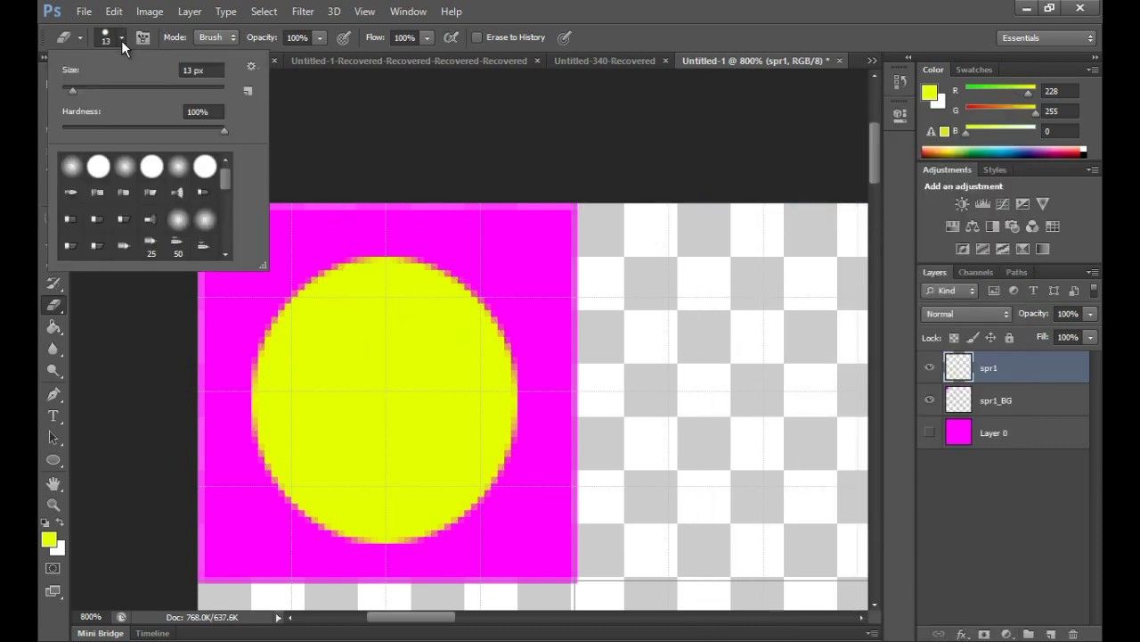
drag(71, 89, 58, 90)
click(124, 37)
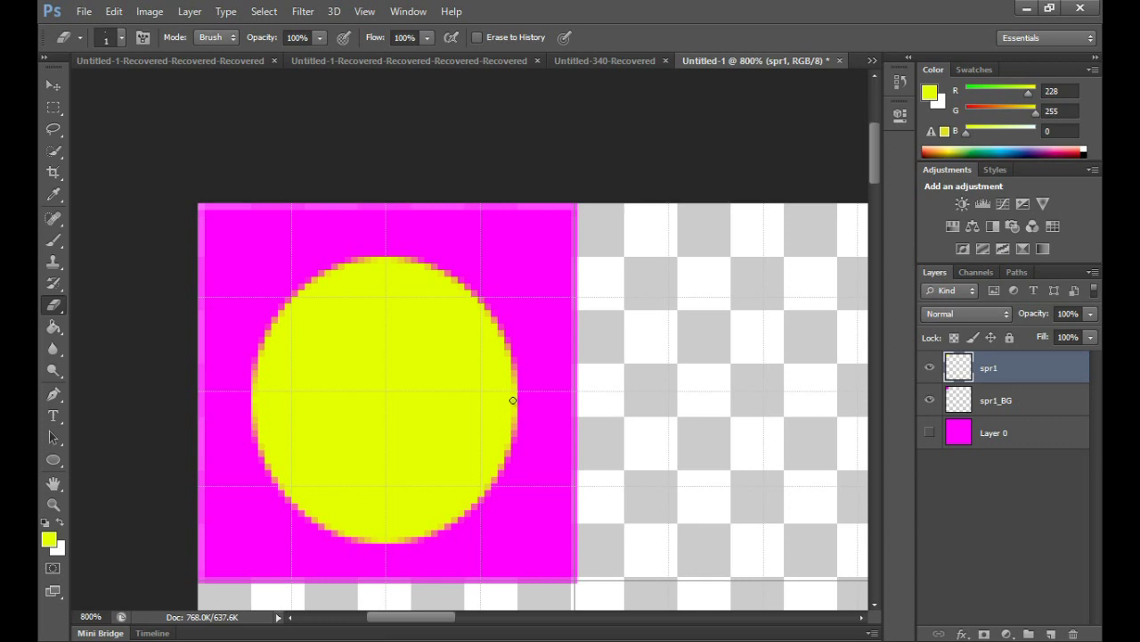
drag(513, 391, 385, 392)
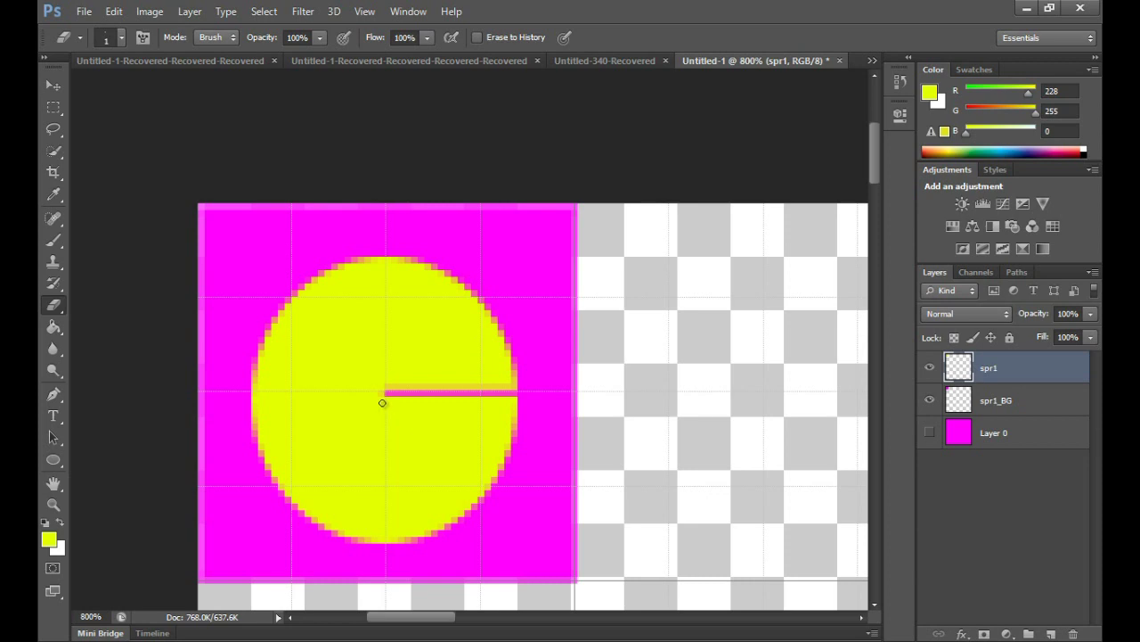
drag(401, 403, 509, 449)
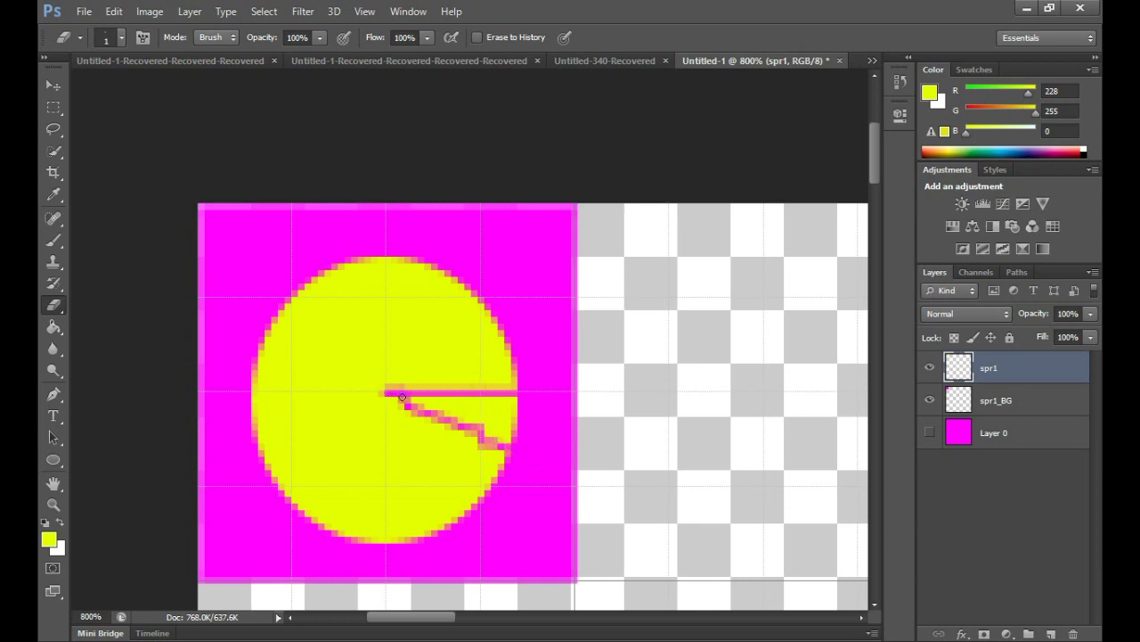
drag(408, 400, 506, 444)
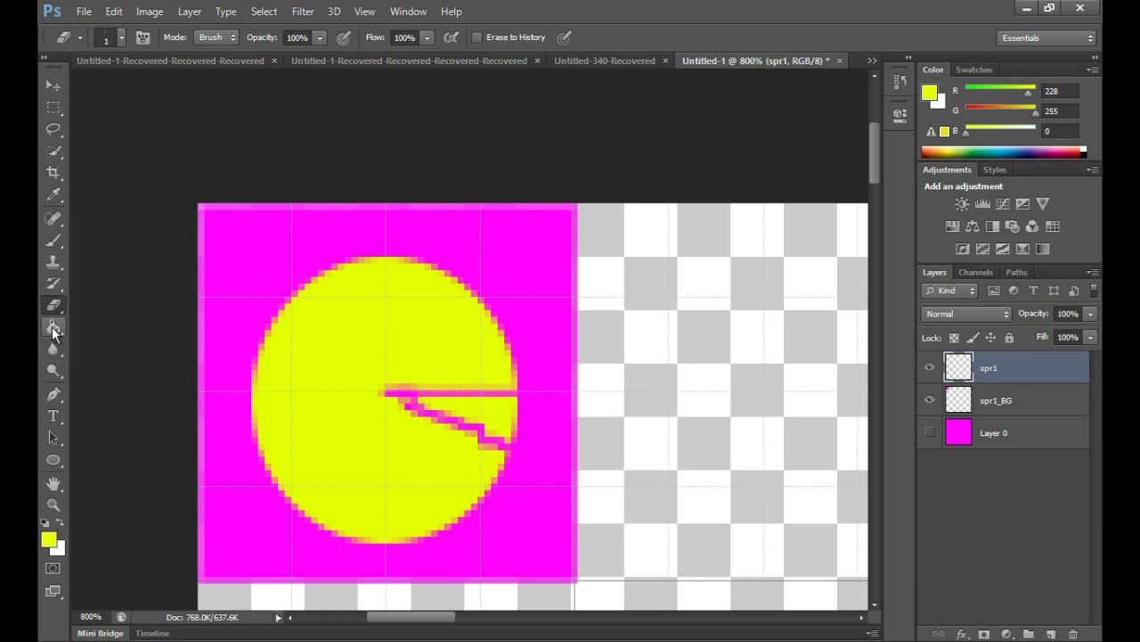
click(120, 38)
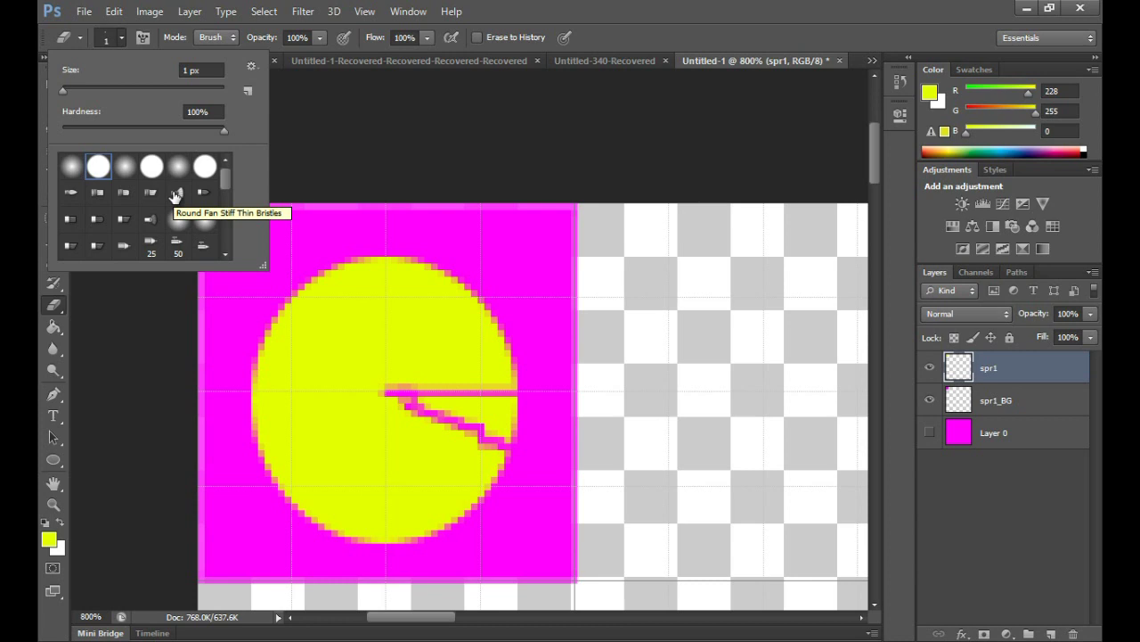
click(515, 413)
drag(521, 411, 430, 402)
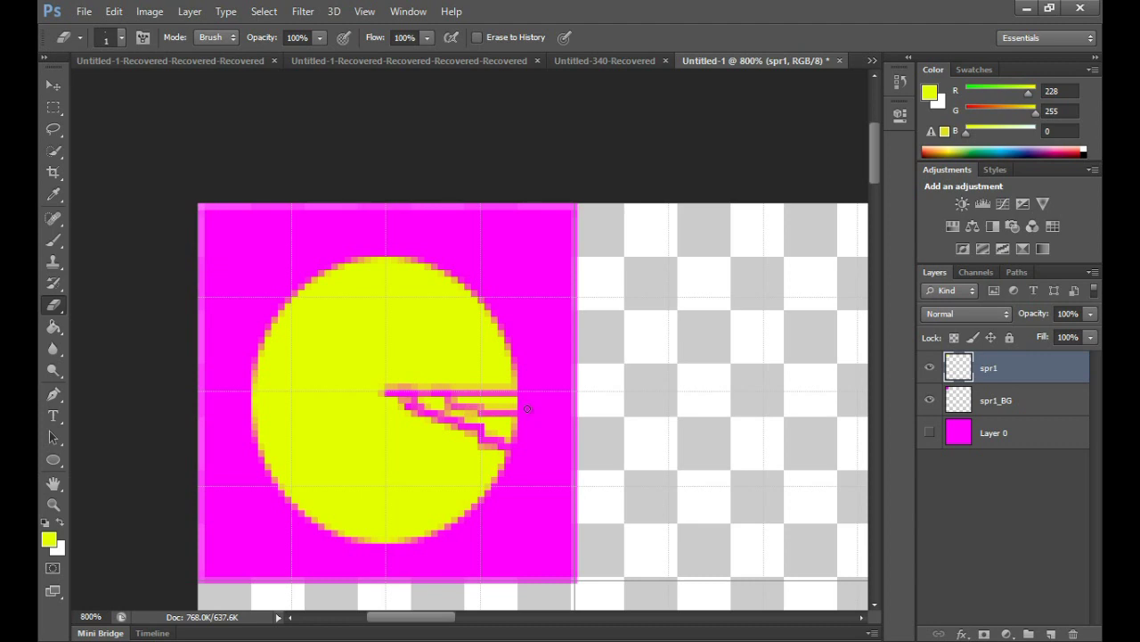
key(ctrl+z)
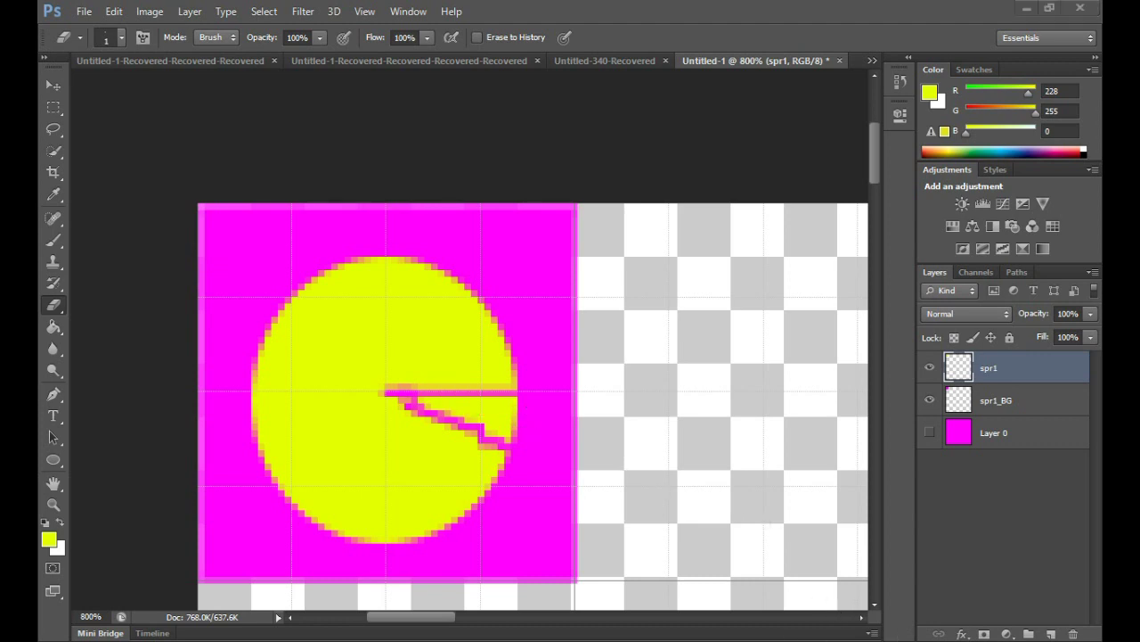
click(1024, 577)
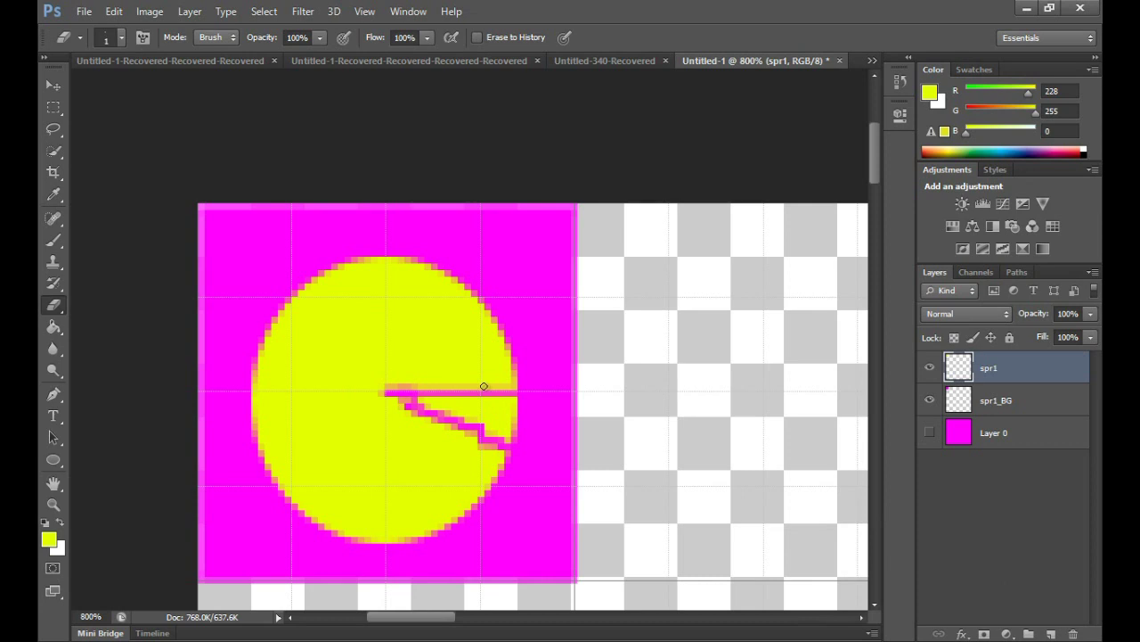
Erase the yellow pixels inside the mouth wedge on the spr1 layer with the 1 px eraser.
mouse_move(522, 417)
mouse_down()
mouse_move(456, 404)
mouse_move(508, 434)
mouse_move(517, 411)
mouse_move(503, 429)
mouse_move(513, 441)
mouse_move(485, 420)
mouse_move(514, 413)
mouse_move(487, 403)
mouse_move(526, 401)
mouse_move(488, 414)
mouse_move(517, 407)
mouse_move(477, 404)
mouse_move(506, 405)
mouse_up()
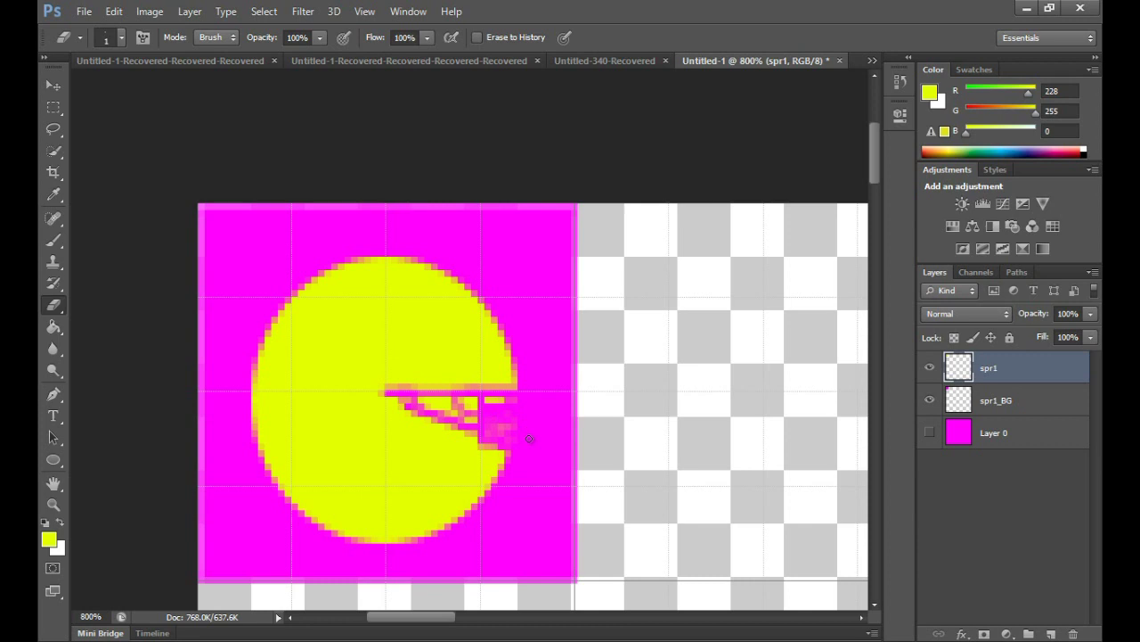
right_click(54, 307)
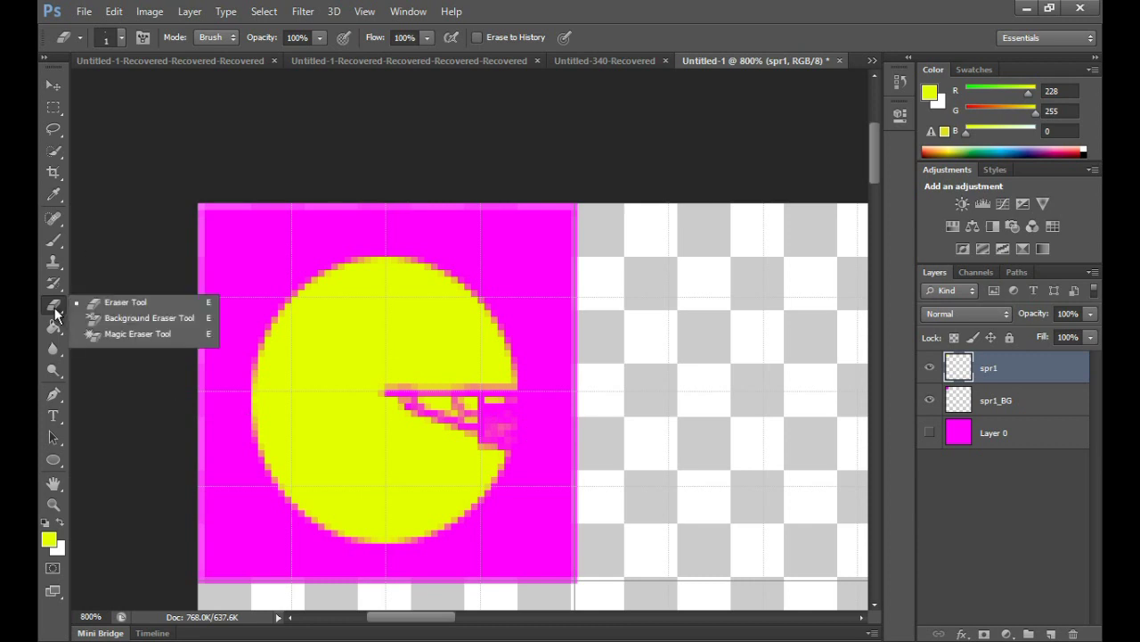
click(55, 314)
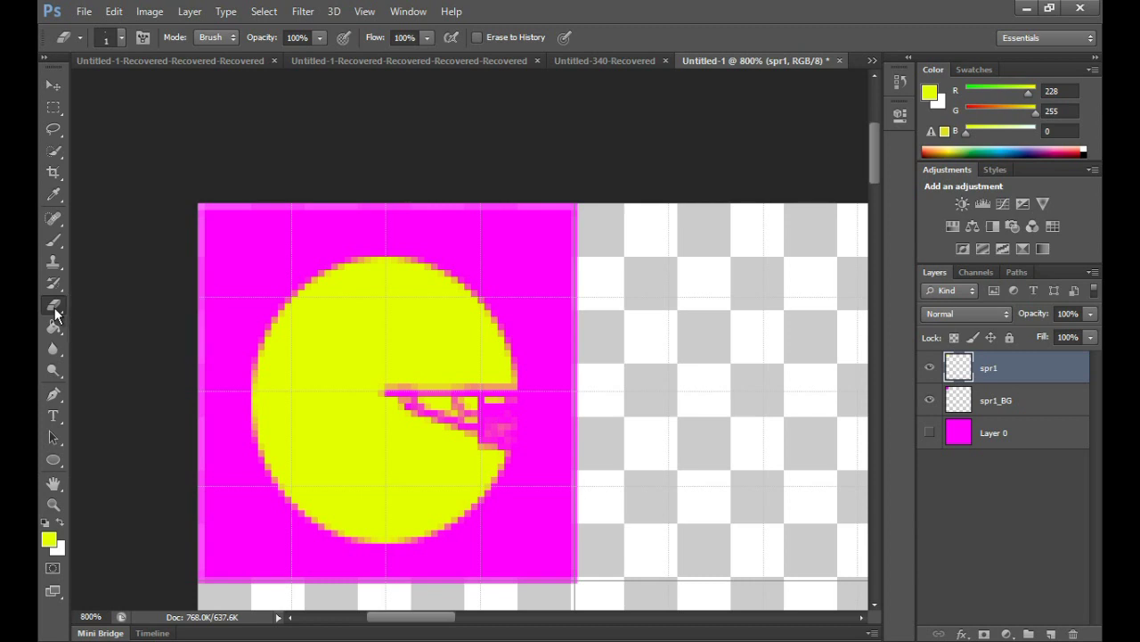
drag(472, 408, 423, 401)
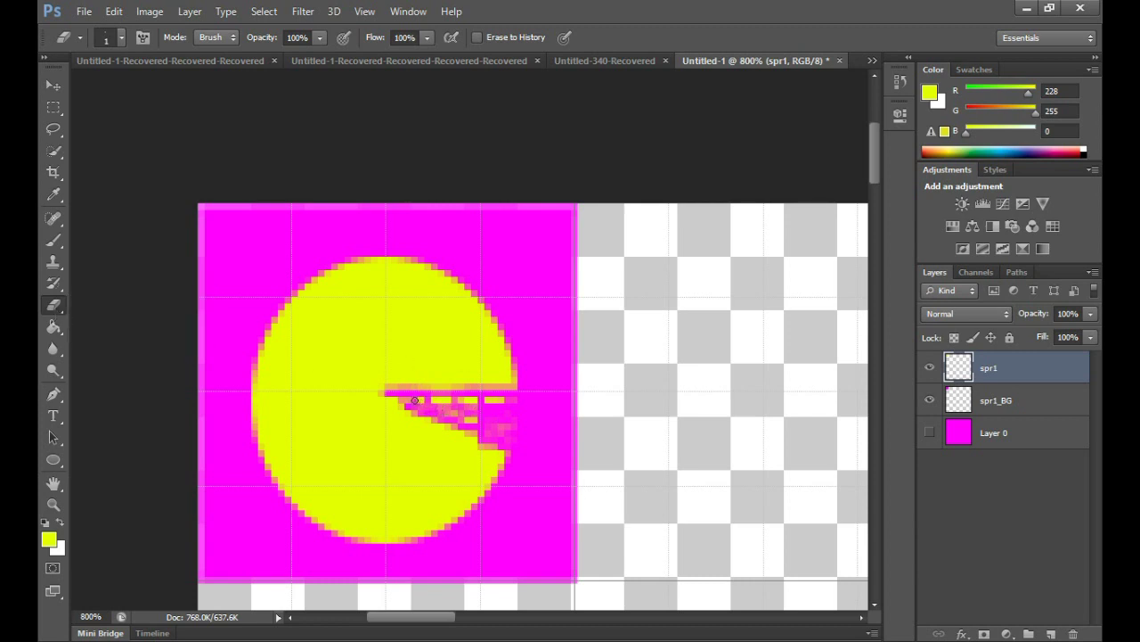
mouse_move(504, 408)
mouse_down()
mouse_move(425, 411)
mouse_move(494, 406)
mouse_move(421, 400)
mouse_move(491, 433)
mouse_move(519, 412)
mouse_up()
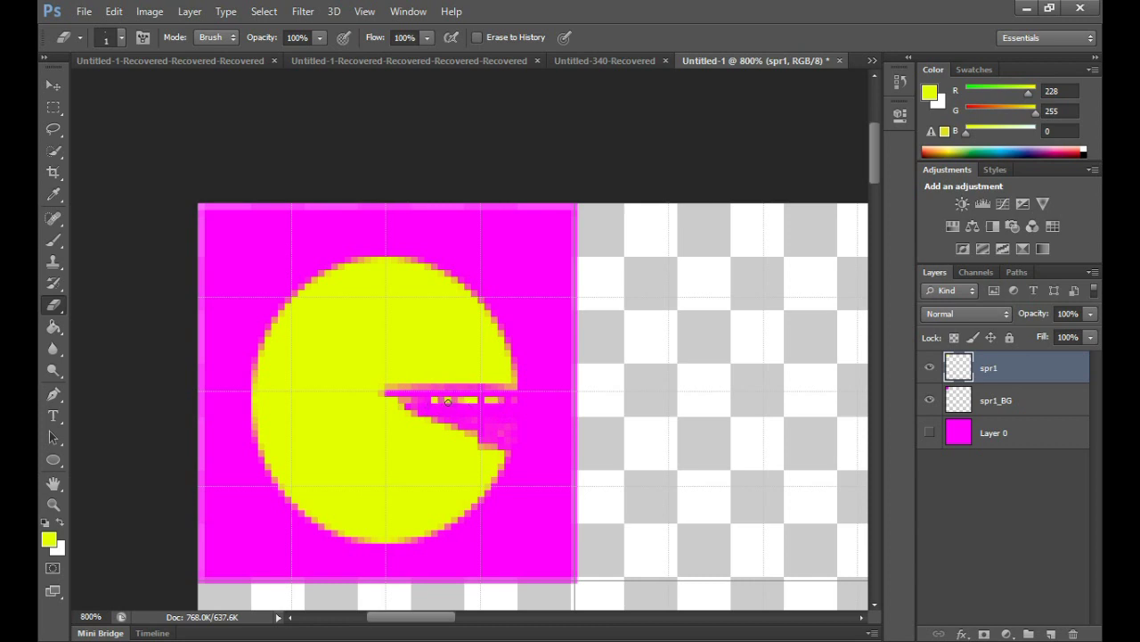
drag(496, 401, 432, 402)
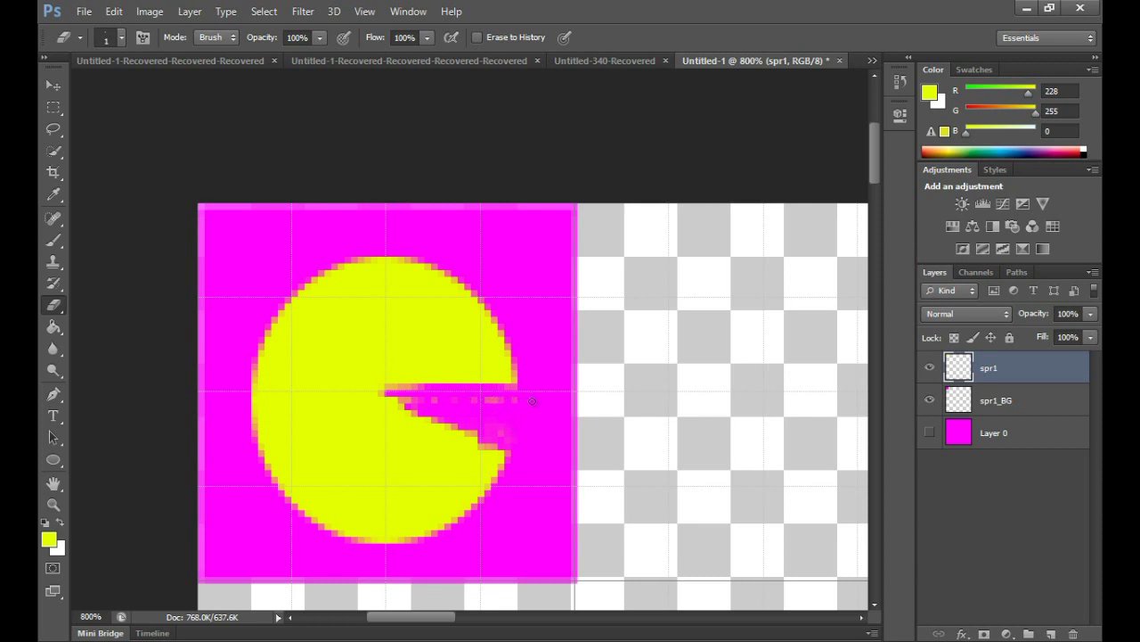
Select the leftover pixels in the mouth's middle and lower right with rectangular marquees and delete them.
click(53, 108)
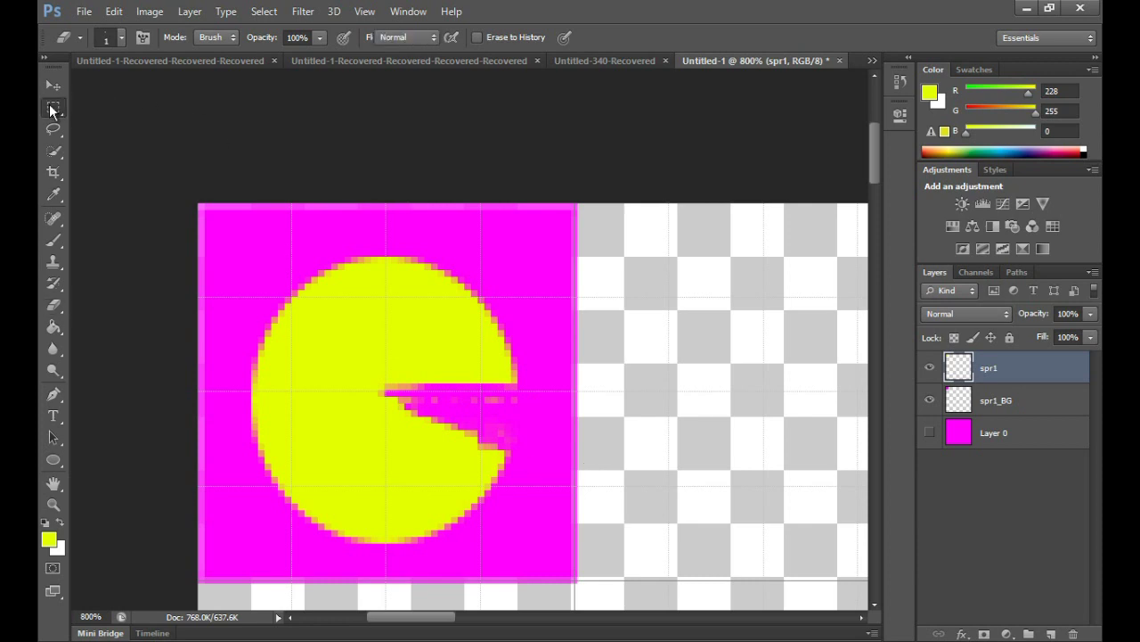
drag(544, 389, 440, 416)
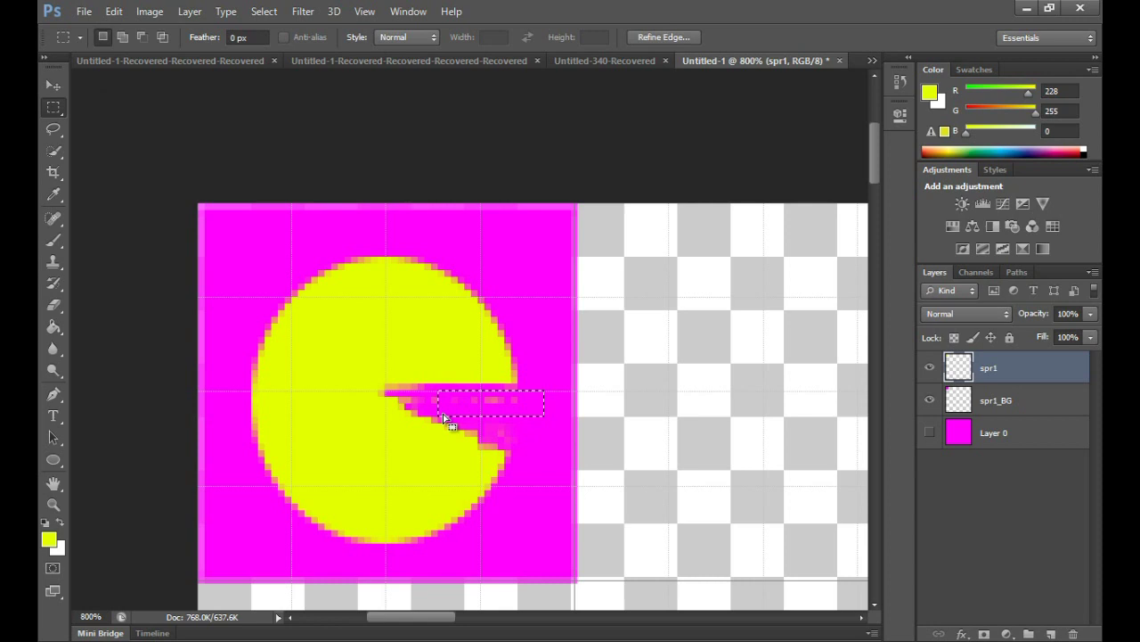
key(Delete)
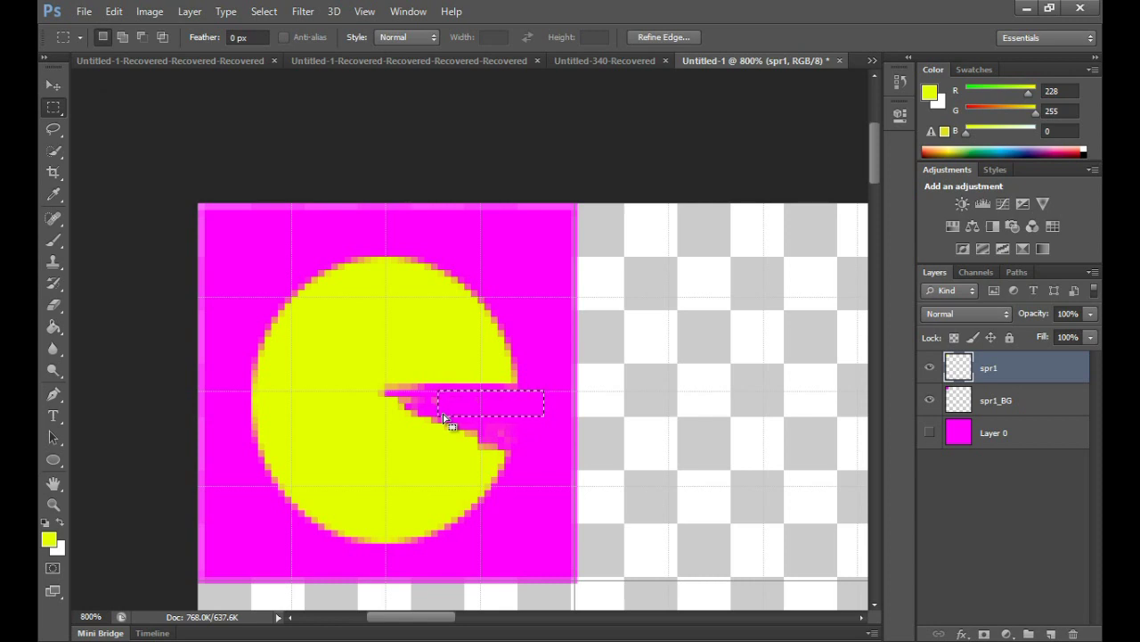
drag(524, 424, 478, 443)
key(Delete)
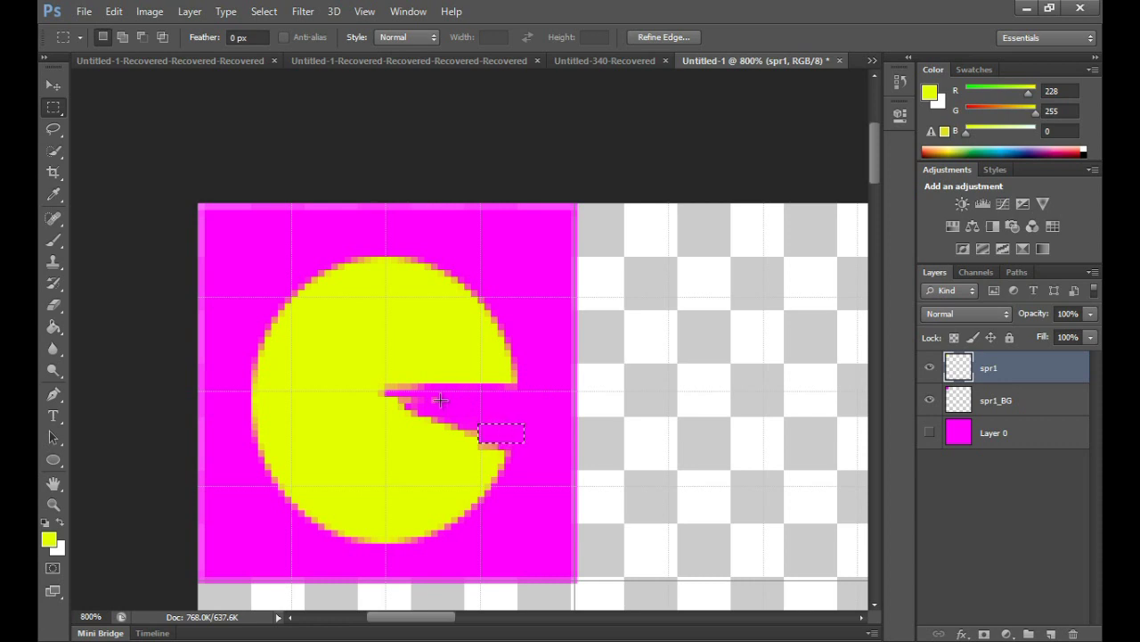
Select the leftover pixels in the mouth's middle with a rectangular marquee, delete them and clear the selection.
drag(416, 399, 485, 413)
key(Delete)
key(ctrl+d)
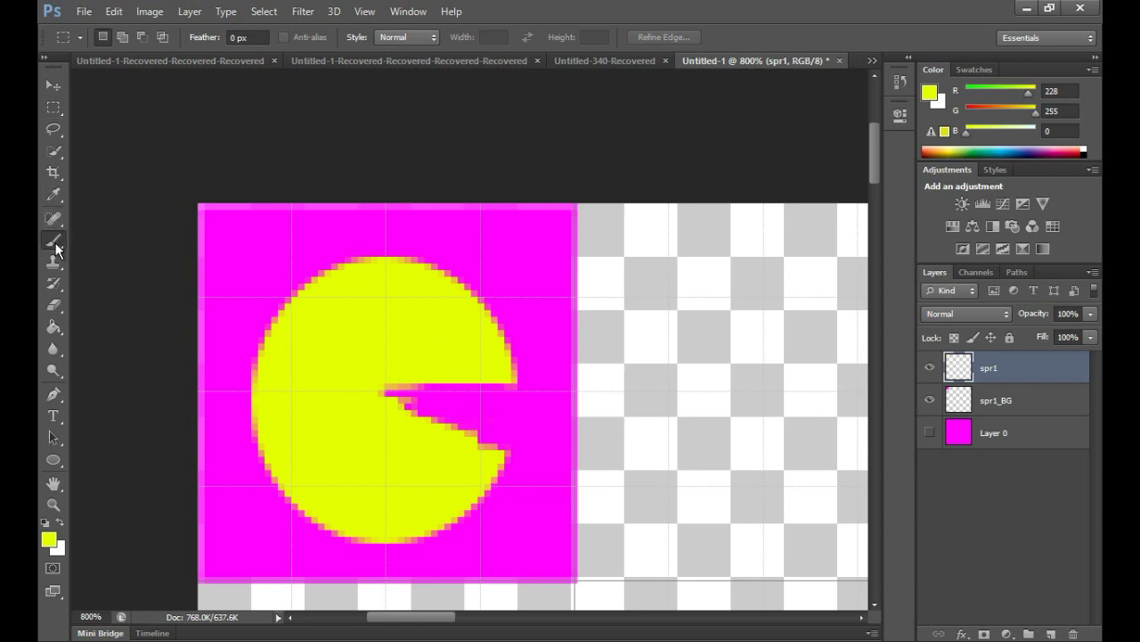
With the Pencil Tool at 1 px, draw a yellow line just below the mouth's upper edge from its inner corner to the rim.
click(55, 249)
click(90, 251)
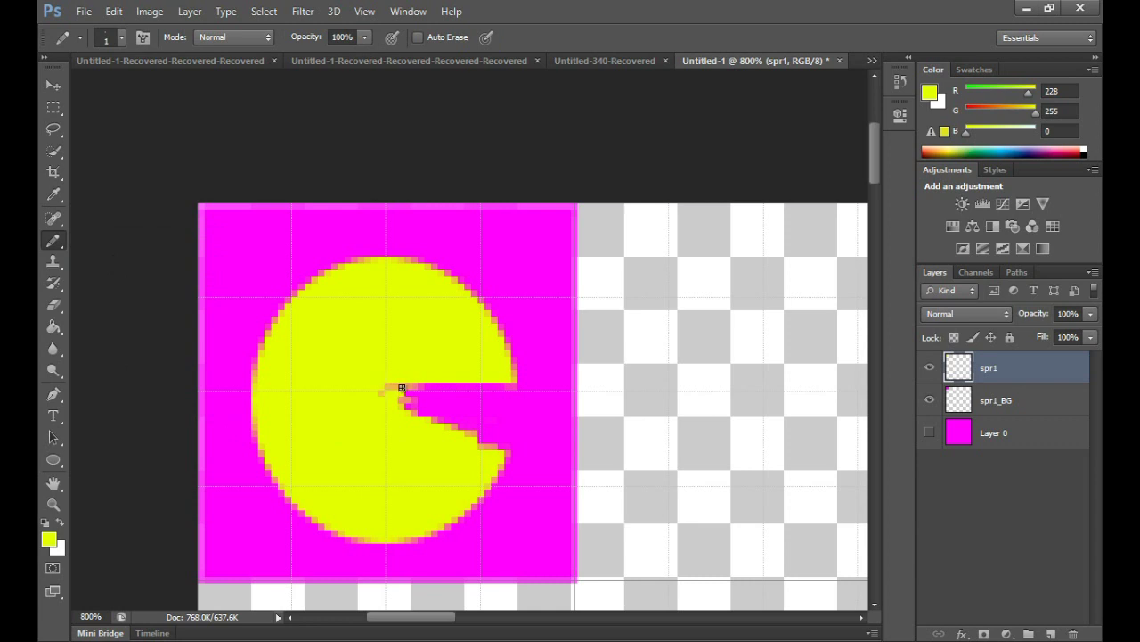
click(122, 37)
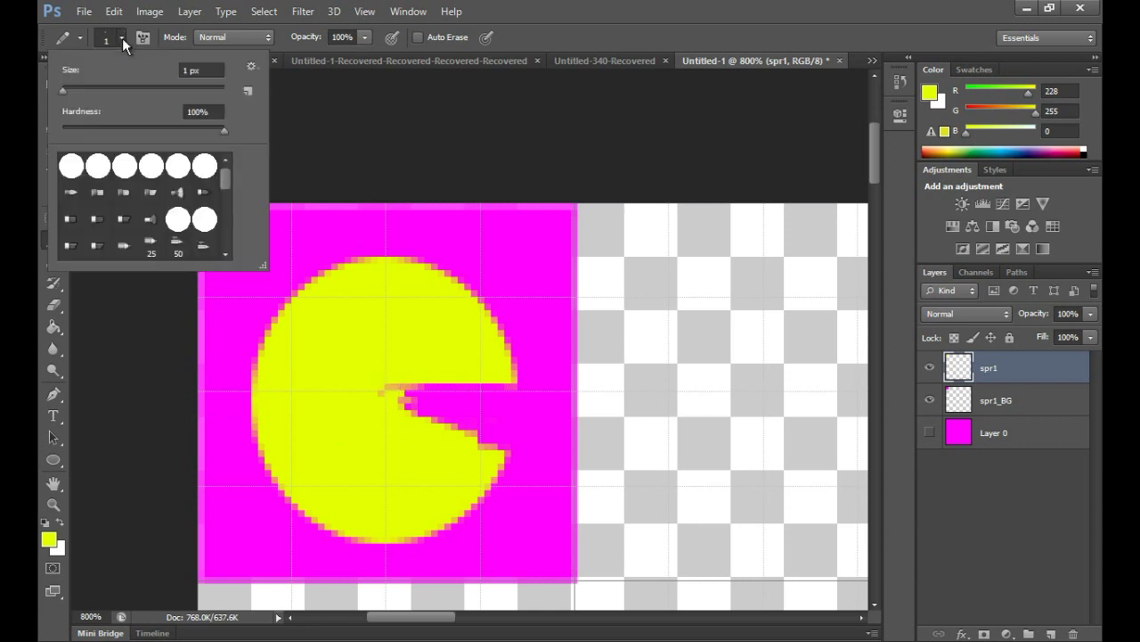
click(71, 166)
click(122, 36)
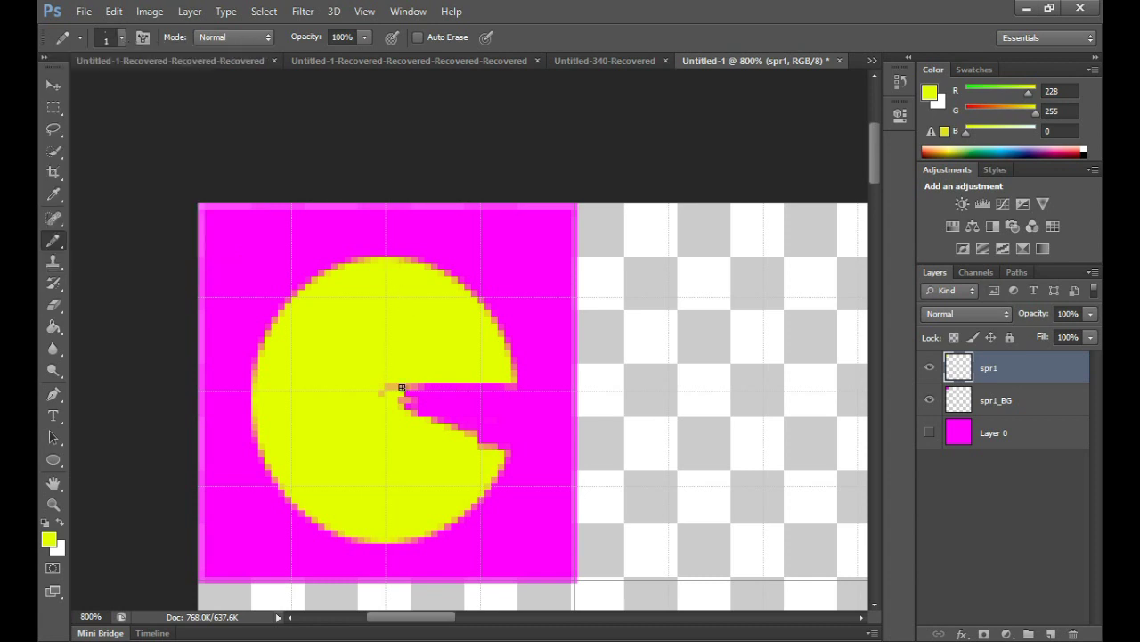
drag(392, 388, 508, 385)
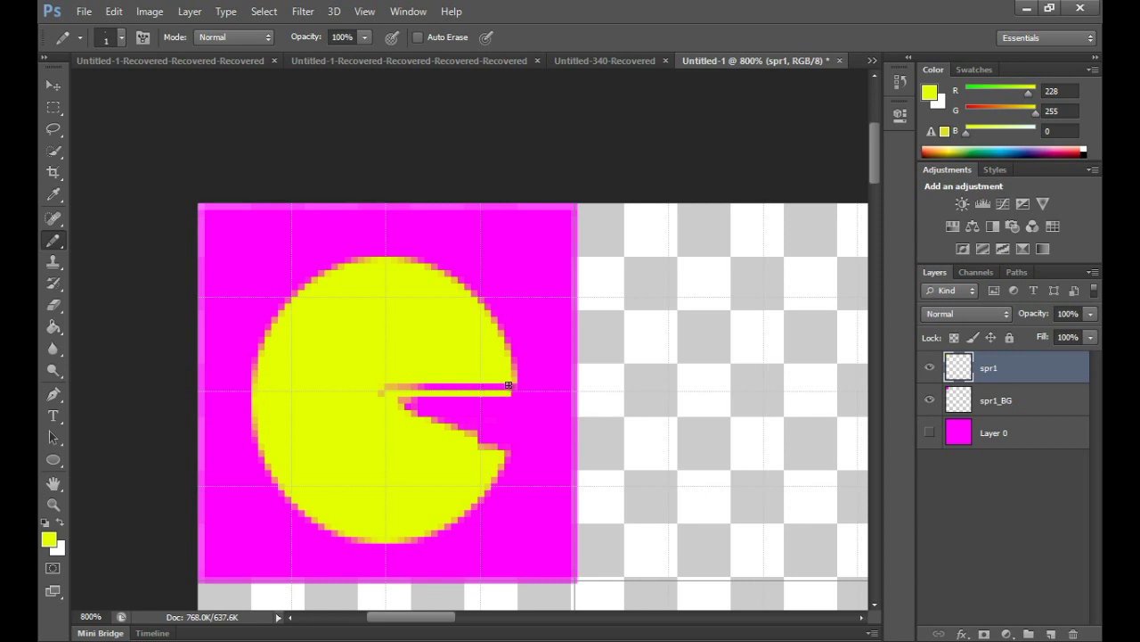
drag(508, 385, 515, 385)
Fill the magenta gap between the new line and the upper half of the circle with single yellow pencil pixels.
click(418, 385)
click(399, 387)
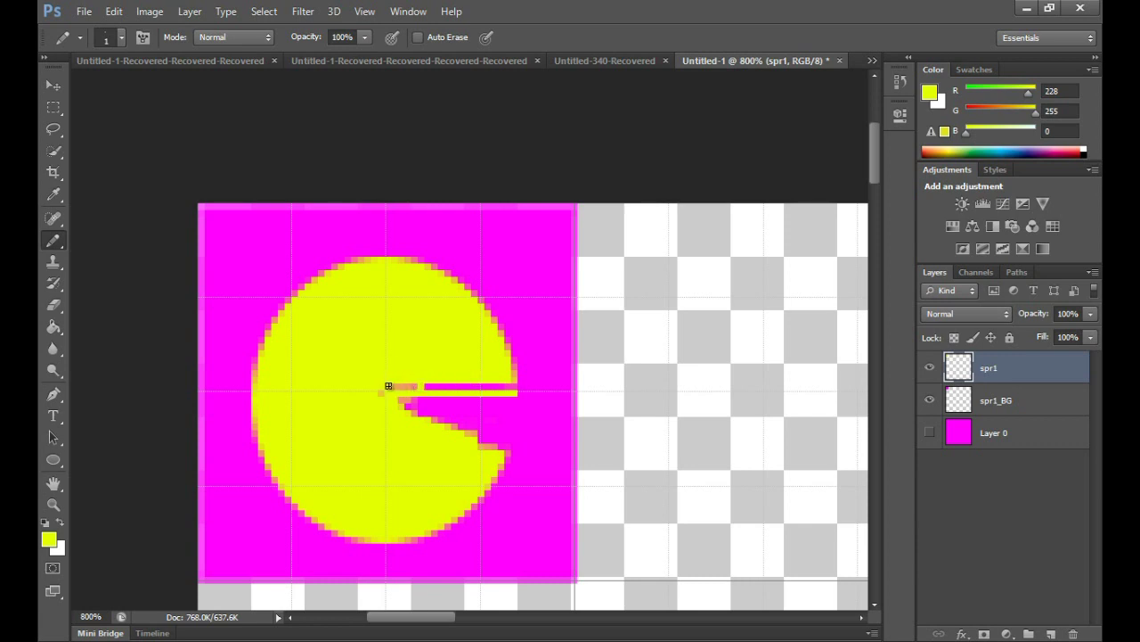
click(466, 387)
click(441, 387)
click(380, 387)
click(456, 386)
click(429, 385)
click(522, 389)
click(501, 386)
click(460, 386)
Try filling the remaining gaps above the mouth with the yellow Paint Bucket, and undo the fill.
click(54, 326)
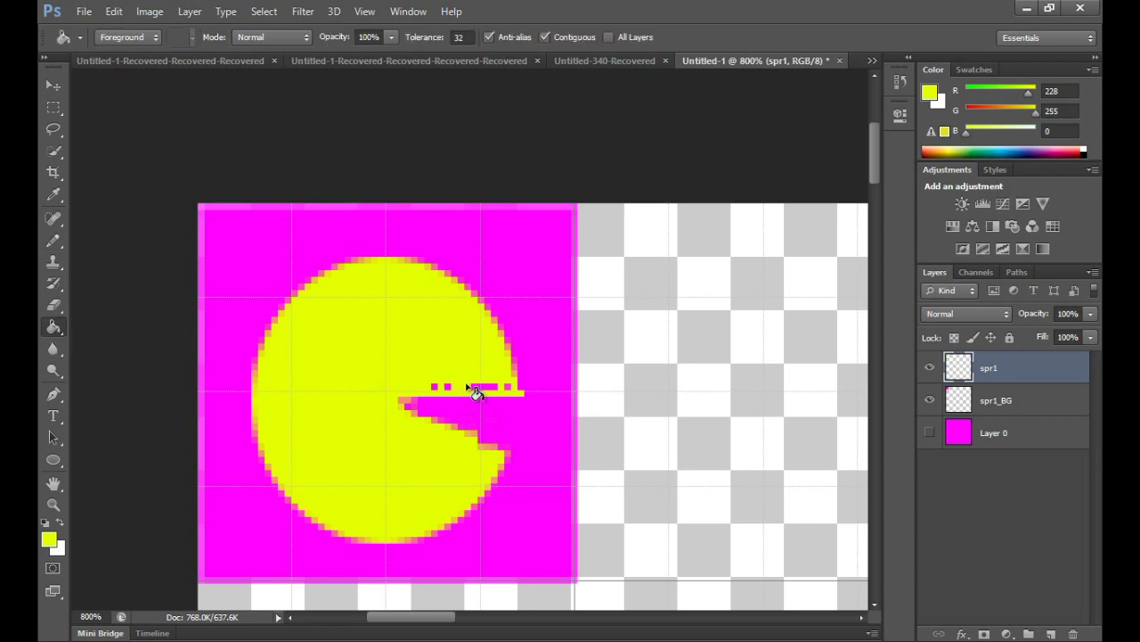
click(451, 389)
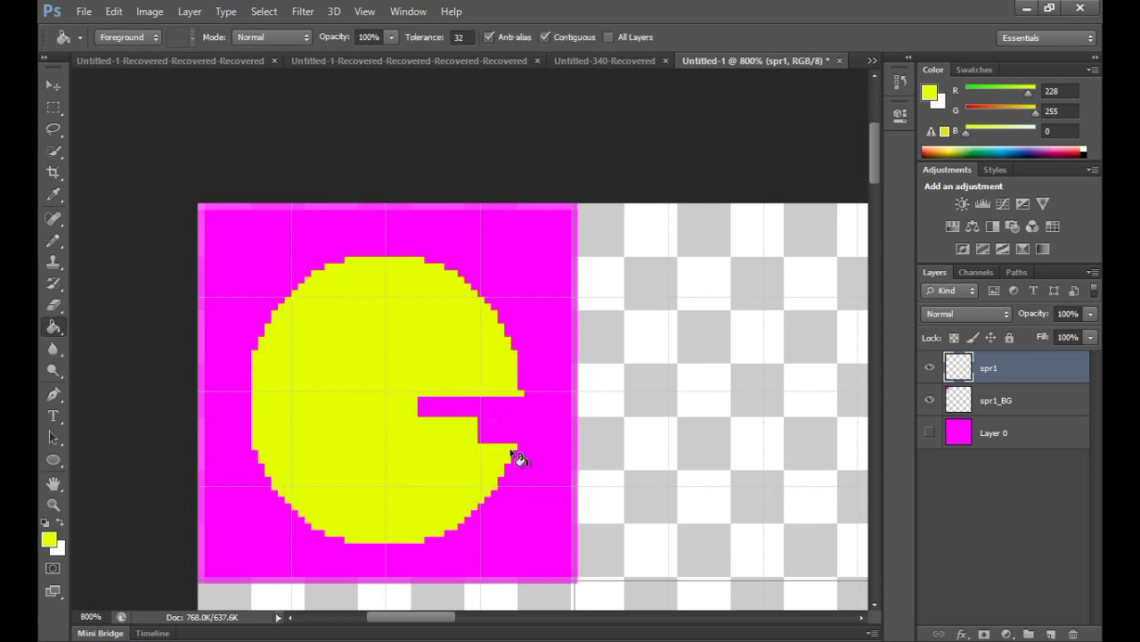
key(ctrl+z)
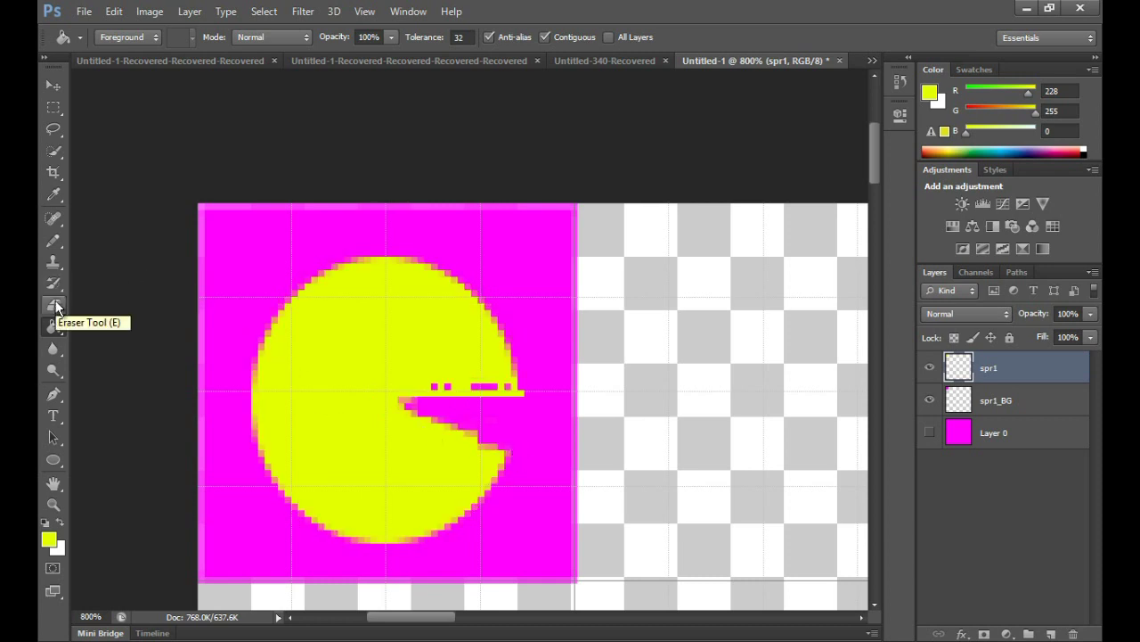
Paint over more of the magenta gap pixels above the mouth with the 1 px yellow pencil.
click(53, 241)
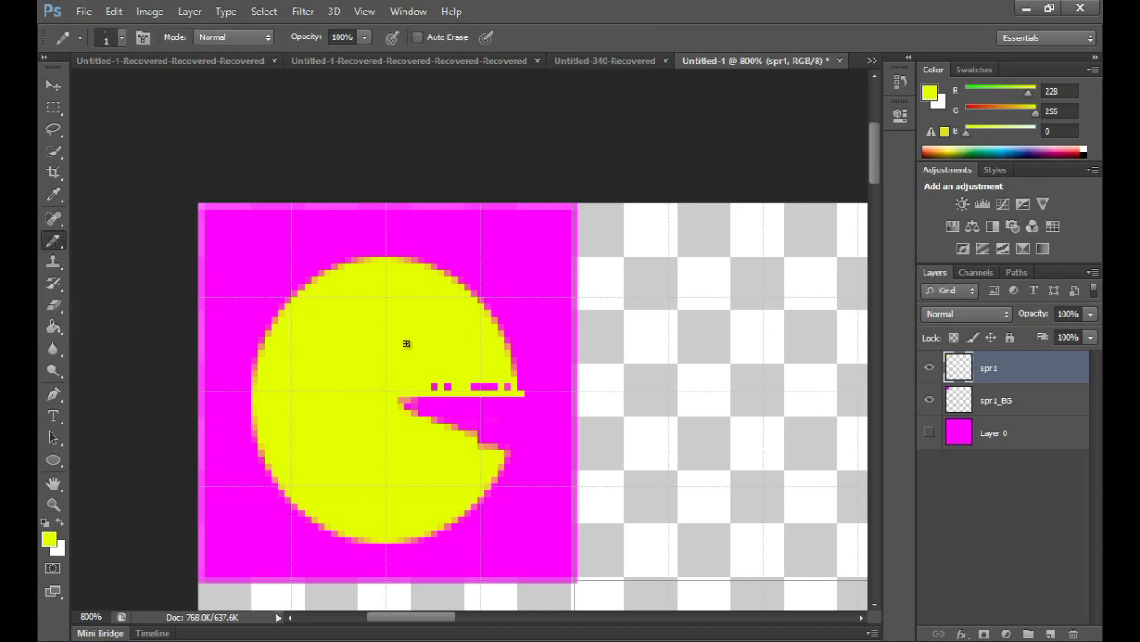
click(434, 386)
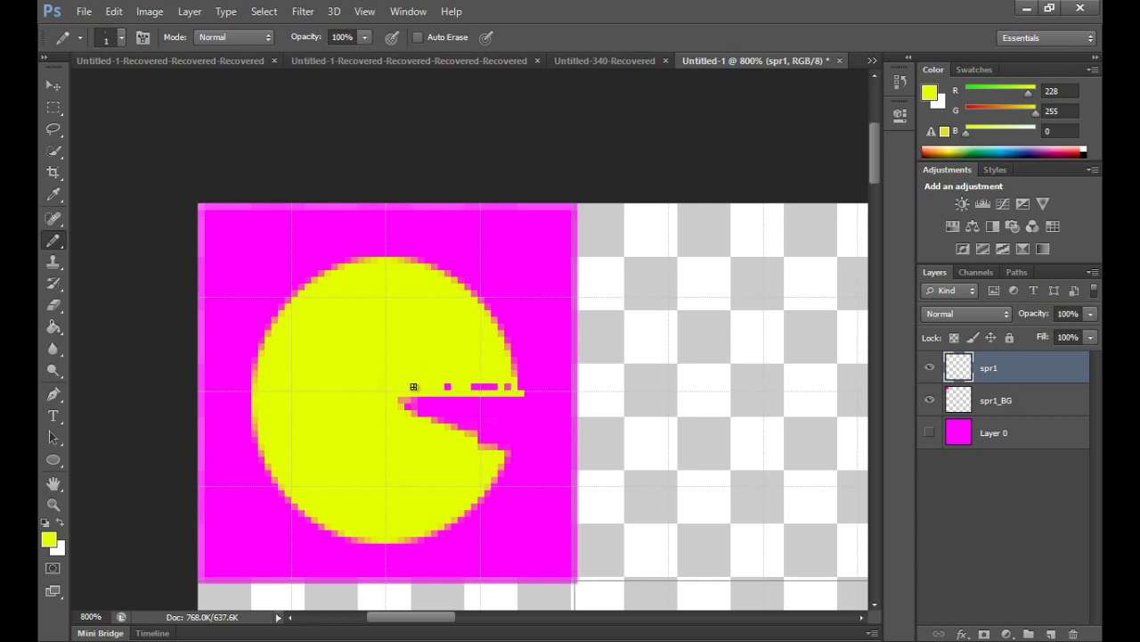
click(482, 385)
click(509, 385)
Enlarge the pencil to 12 px, reduce it to 6 px, and cover the last gaps along the mouth's edges in yellow.
click(120, 39)
drag(64, 91, 71, 91)
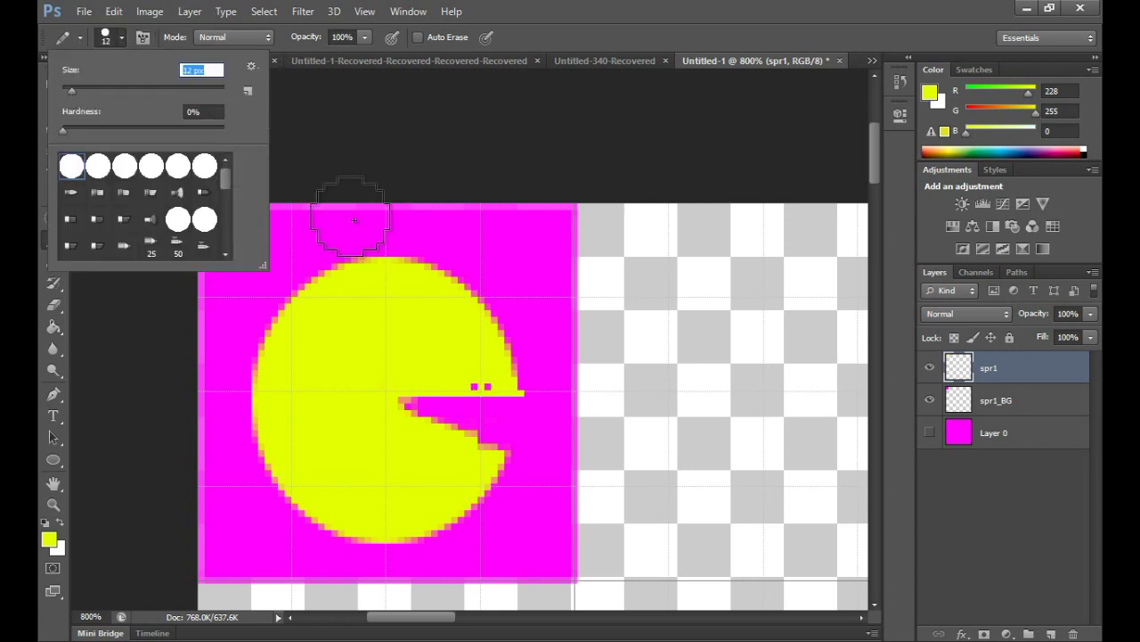
click(409, 351)
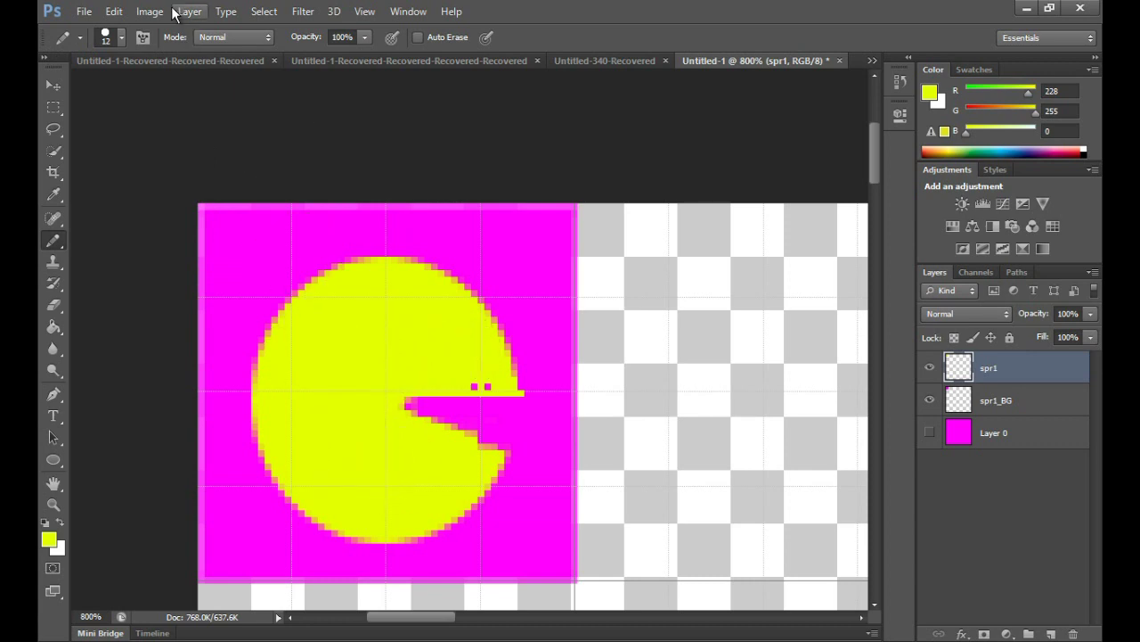
click(120, 37)
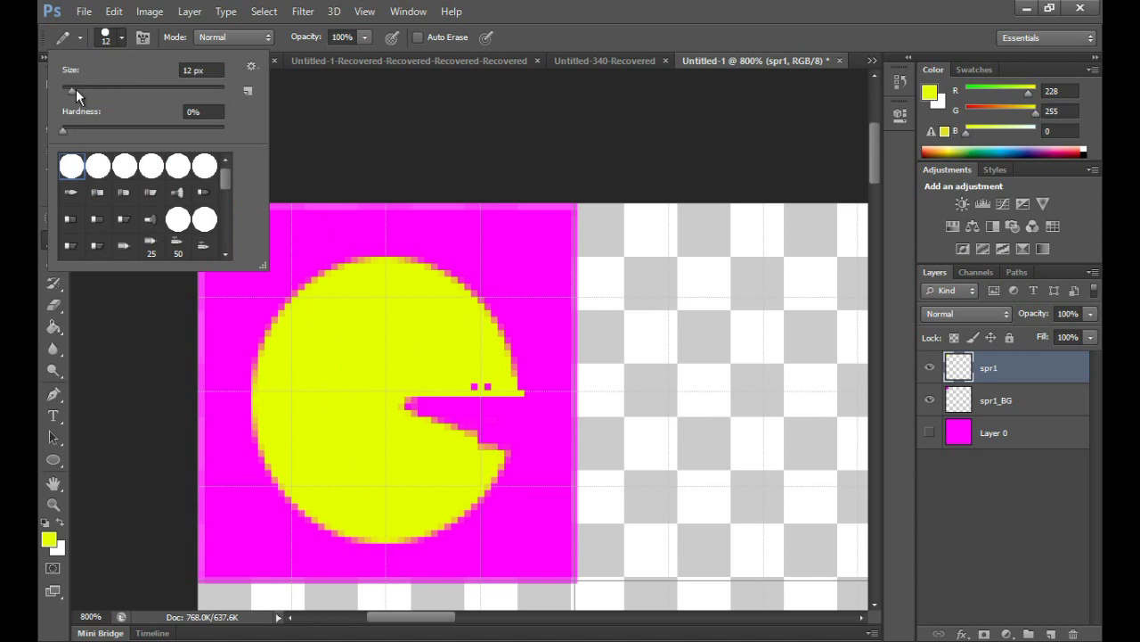
drag(73, 88, 67, 89)
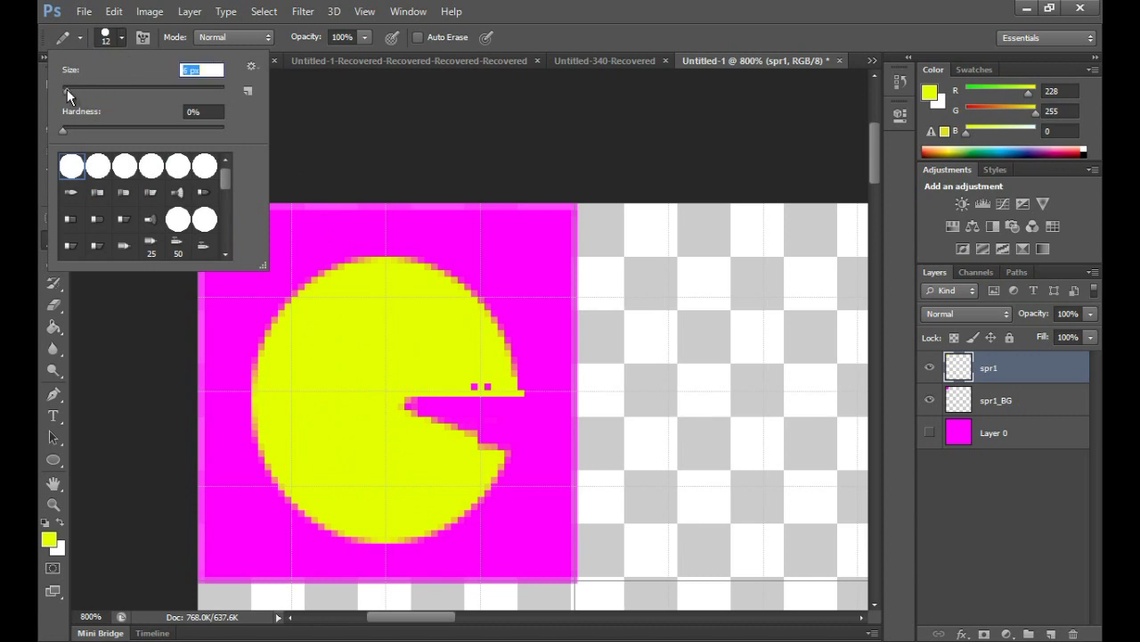
click(118, 38)
click(473, 371)
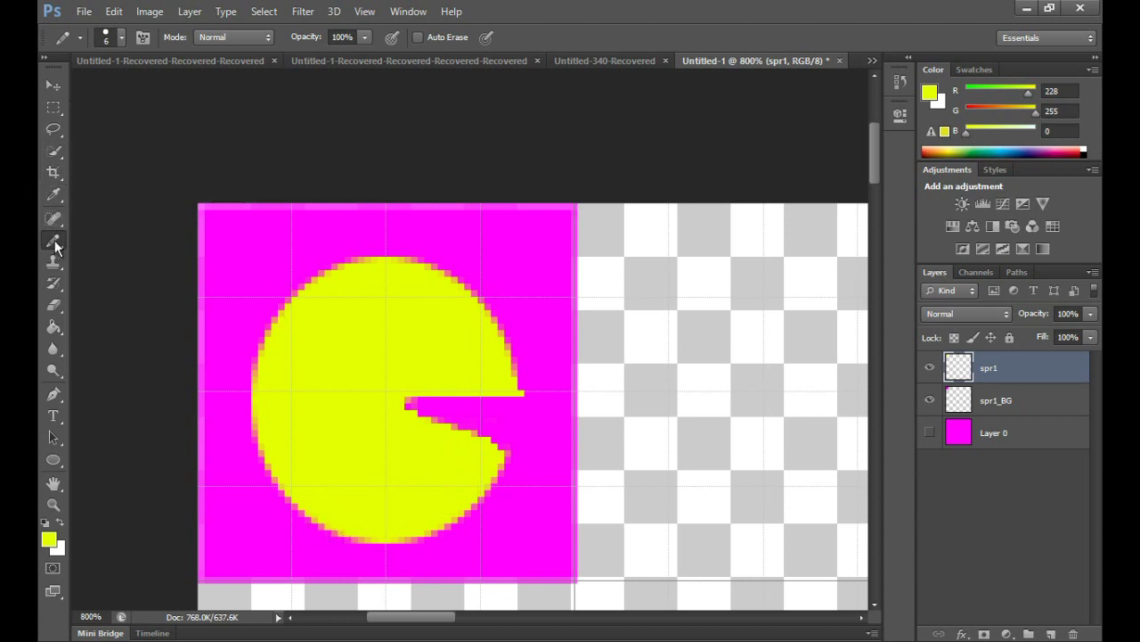
With the 1 px Eraser Tool, trim the mouth's lower lip, deepen its inner corner and erase along its upper edge.
click(53, 305)
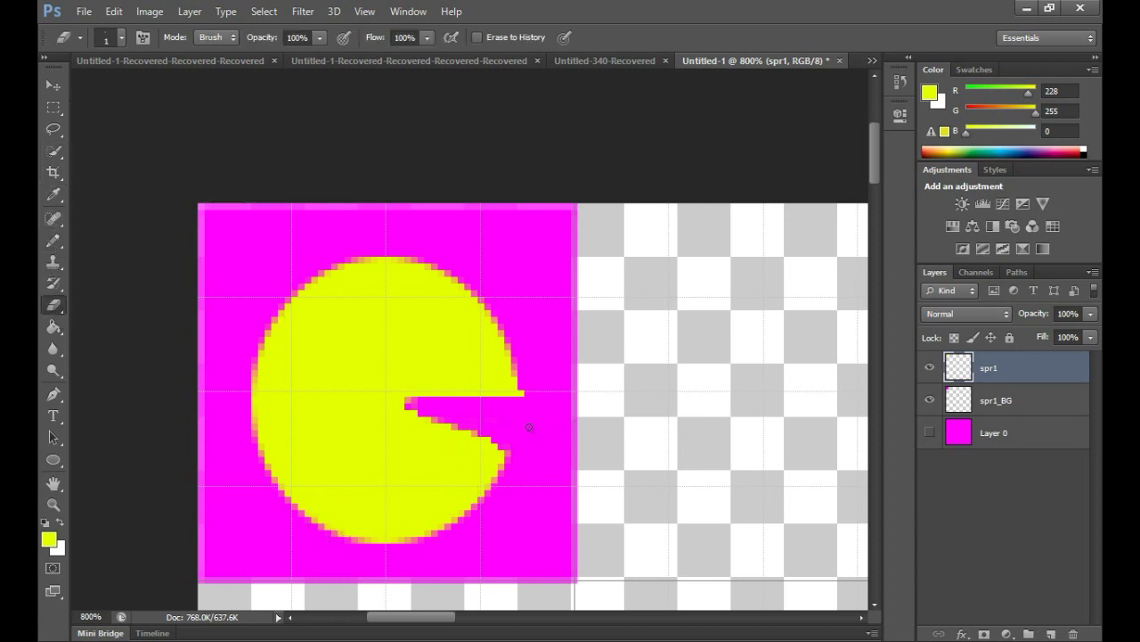
drag(487, 437, 504, 445)
click(401, 393)
key(ctrl+z)
click(394, 401)
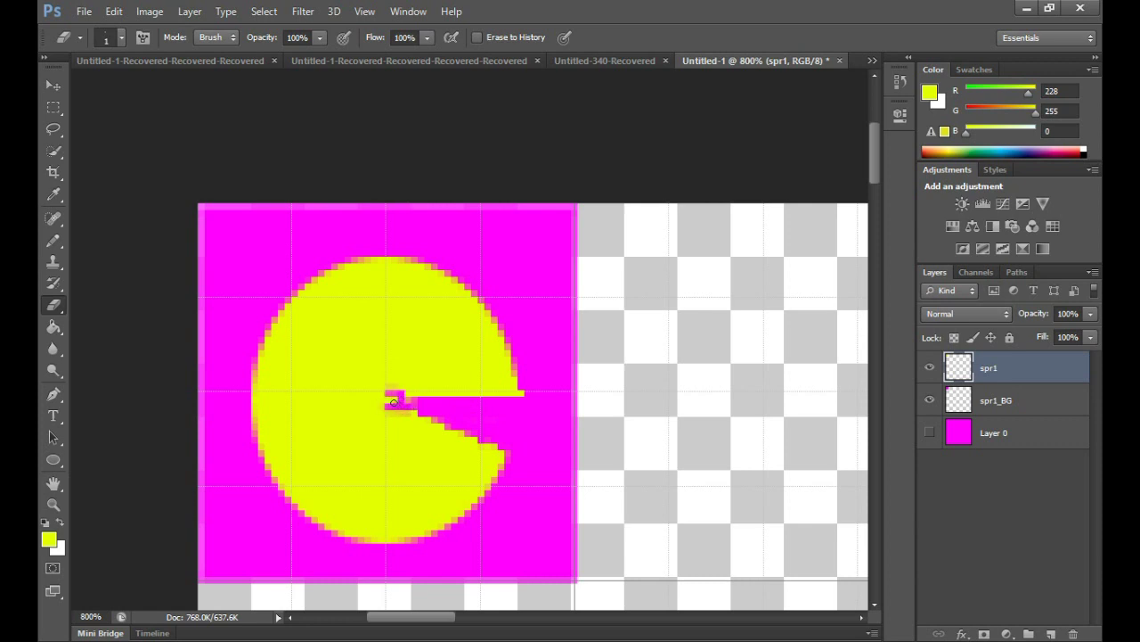
mouse_move(394, 397)
mouse_down()
mouse_move(422, 401)
mouse_move(408, 408)
mouse_move(394, 401)
mouse_move(527, 398)
mouse_up()
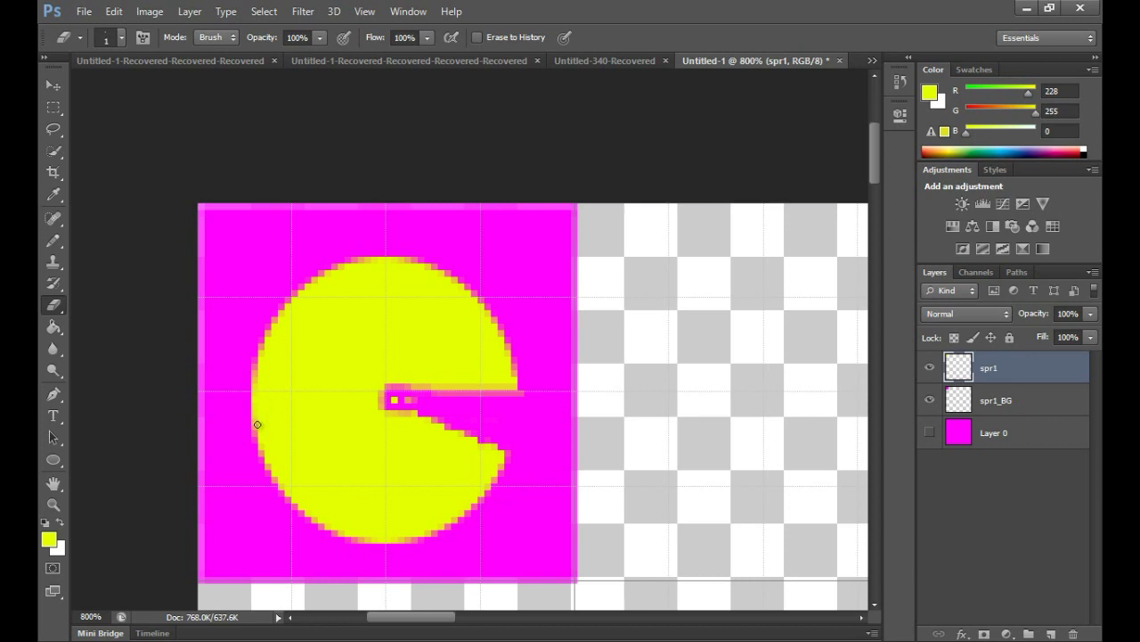
Erase the stray pixels in the mouth's inner corner and the faded pixel row along its upper edge.
click(55, 241)
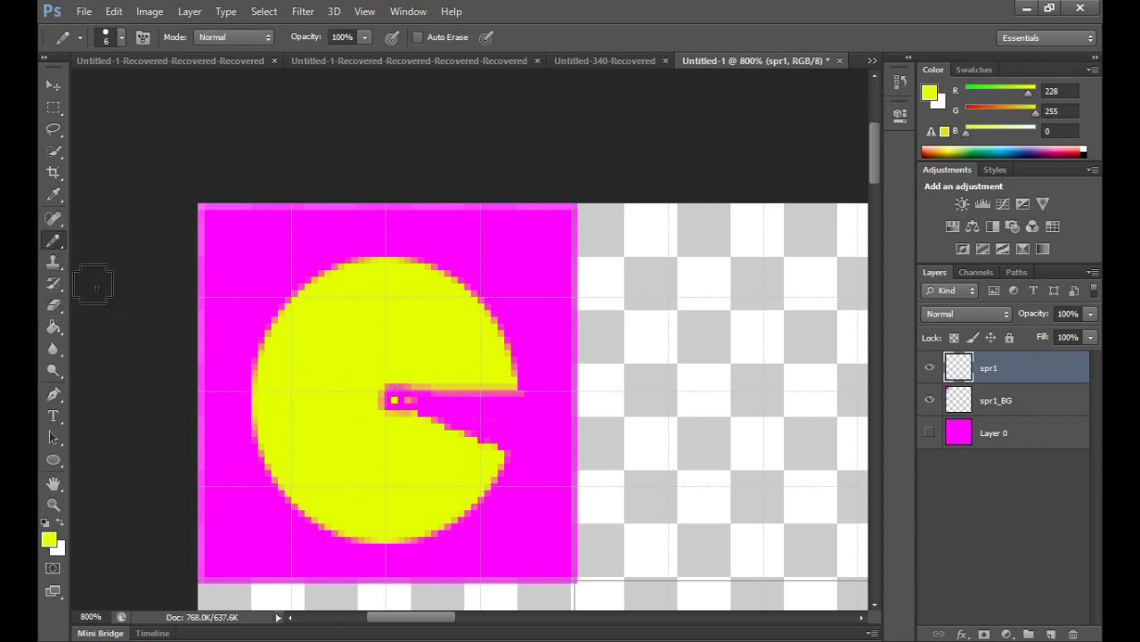
click(55, 305)
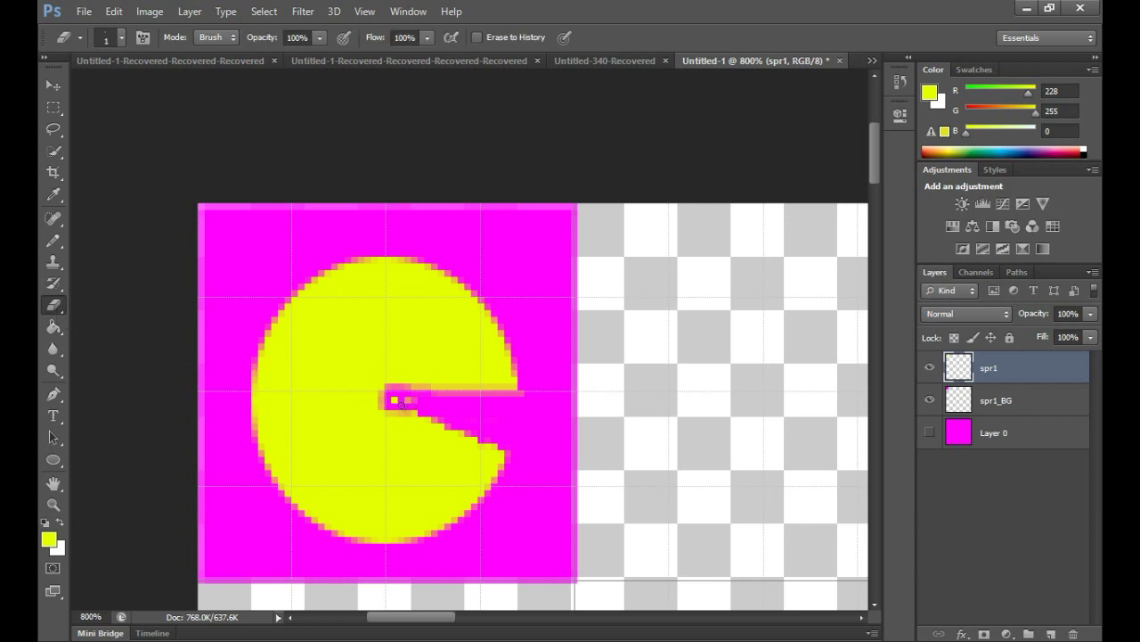
click(392, 401)
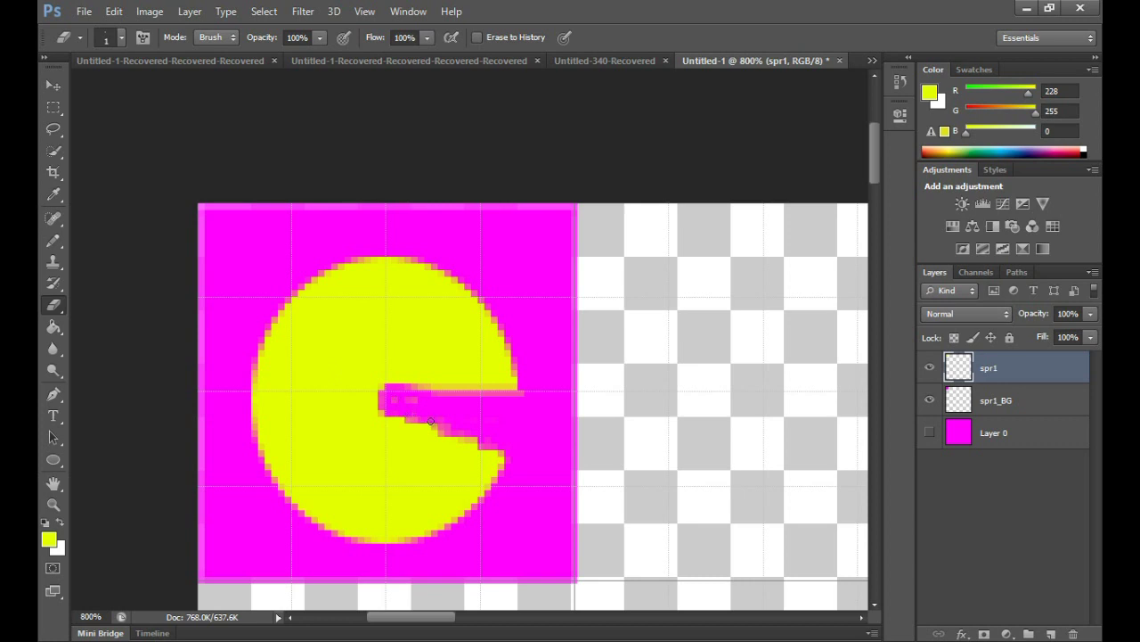
drag(405, 388, 525, 392)
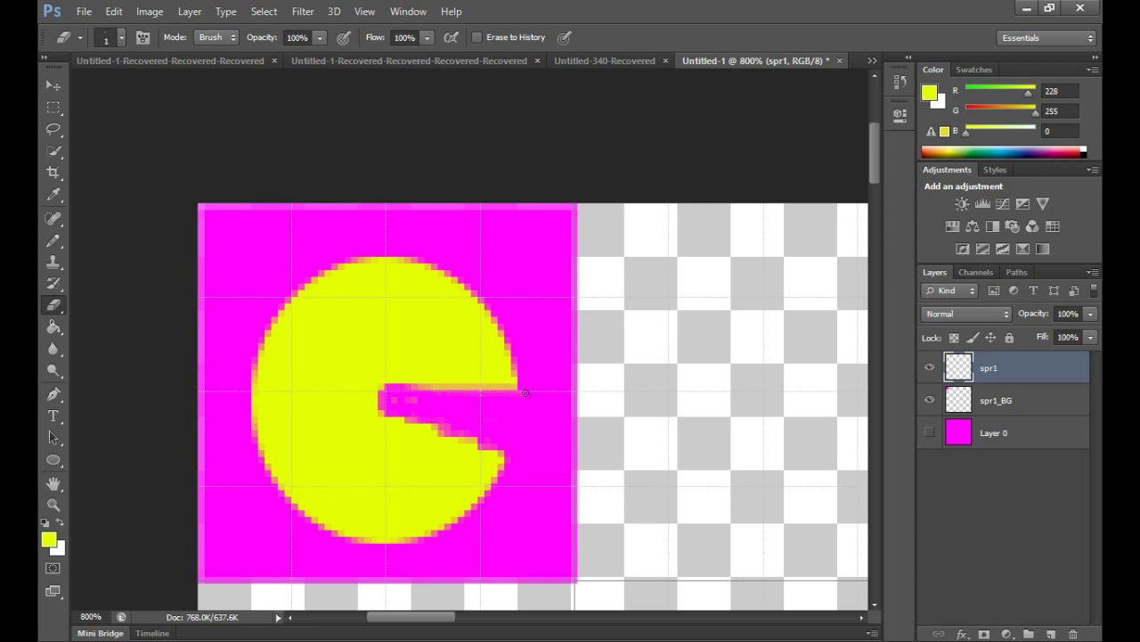
drag(437, 389, 523, 388)
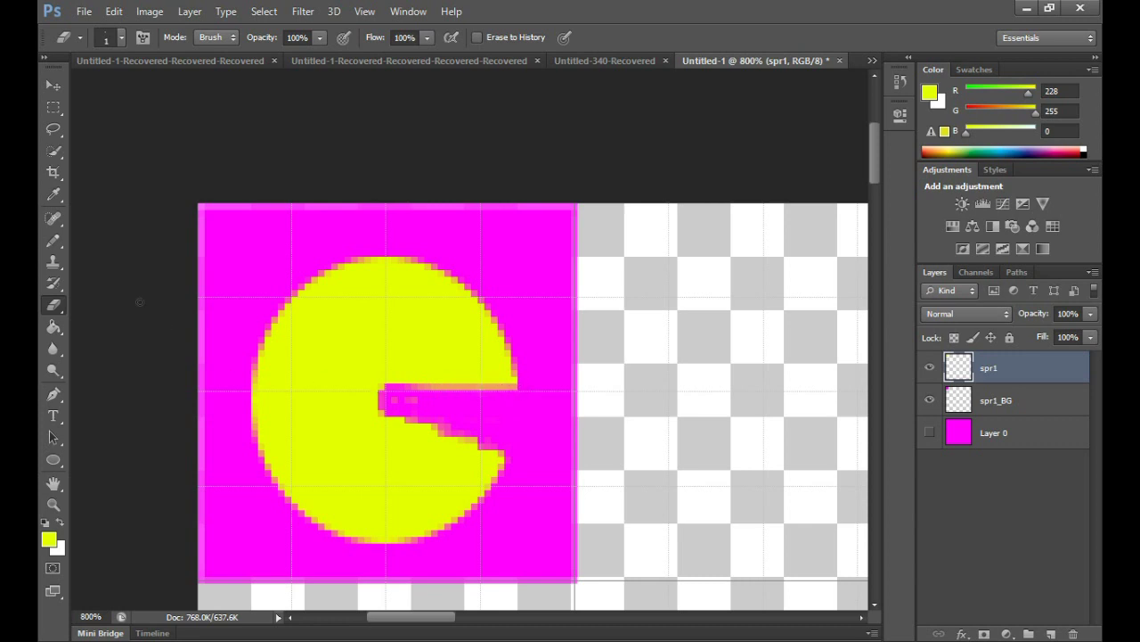
Select a narrow rectangle along the mouth's upper edge, from the inner corner past the rim, and delete its pixels.
click(54, 109)
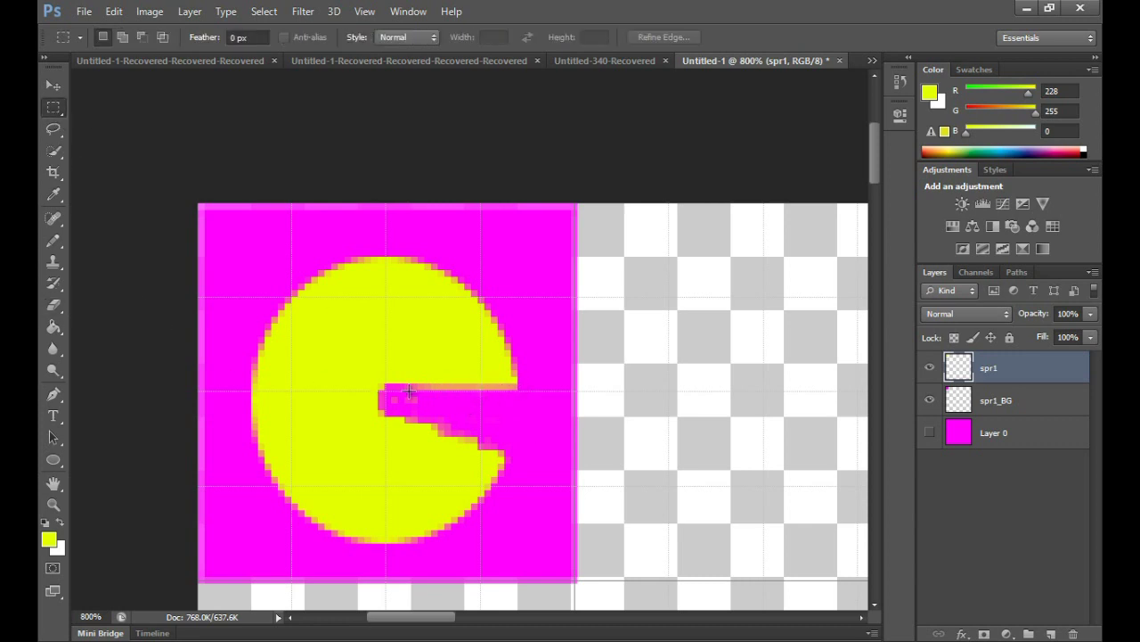
drag(406, 390, 551, 409)
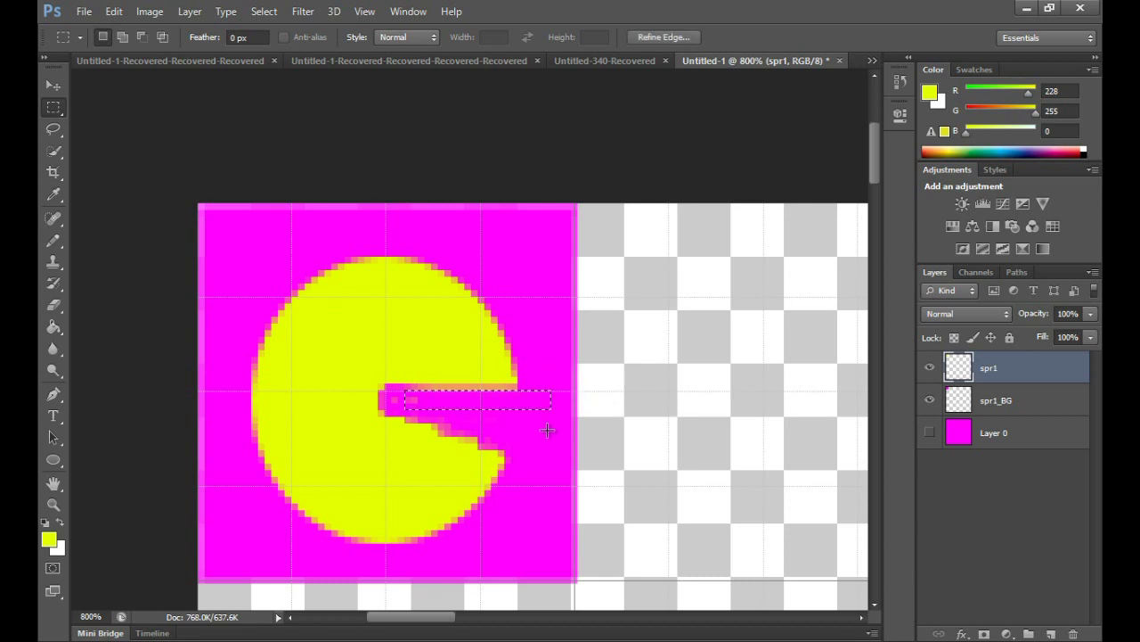
click(534, 409)
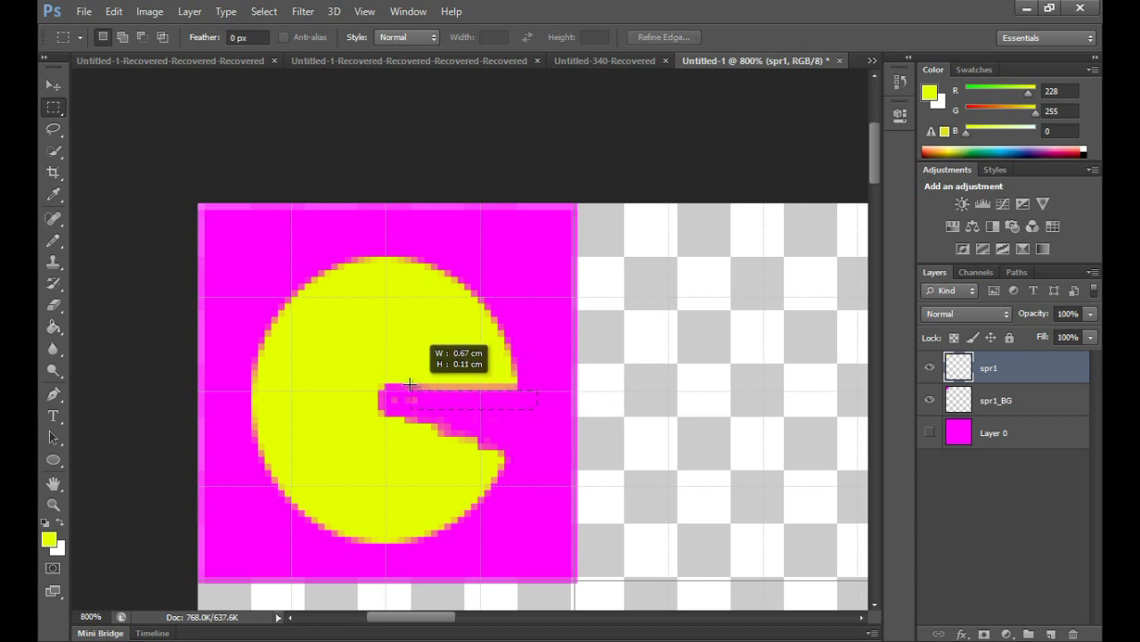
drag(403, 383, 398, 378)
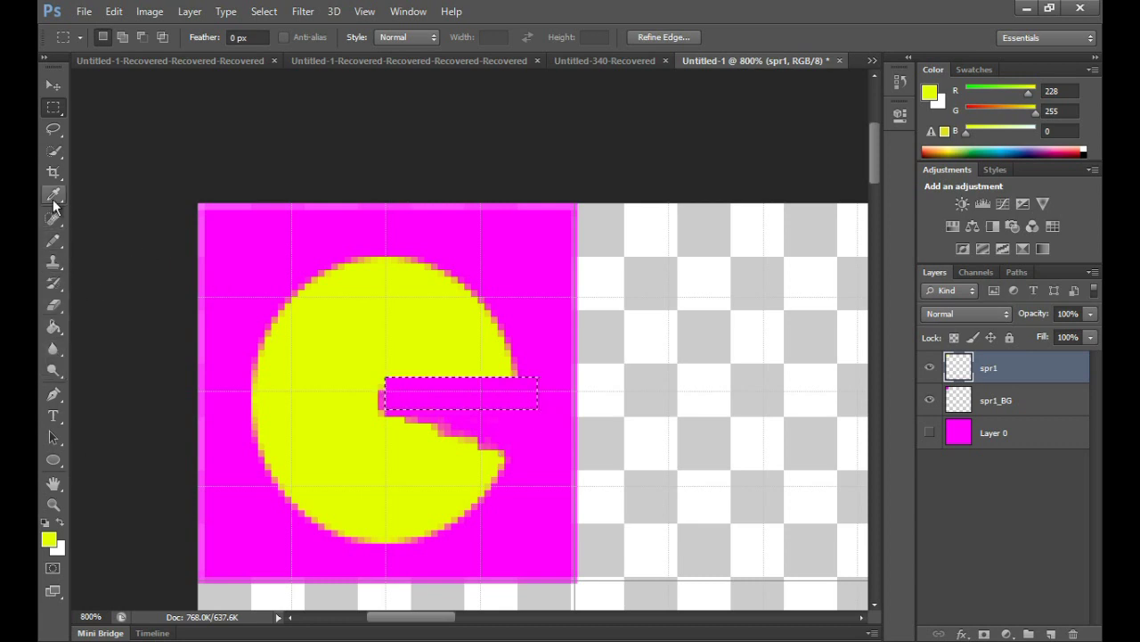
Clear the selection and, with the Brush Tool at 4 px, paint the mouth's inner corner and sloping lower edge yellow.
click(56, 241)
drag(59, 249, 94, 242)
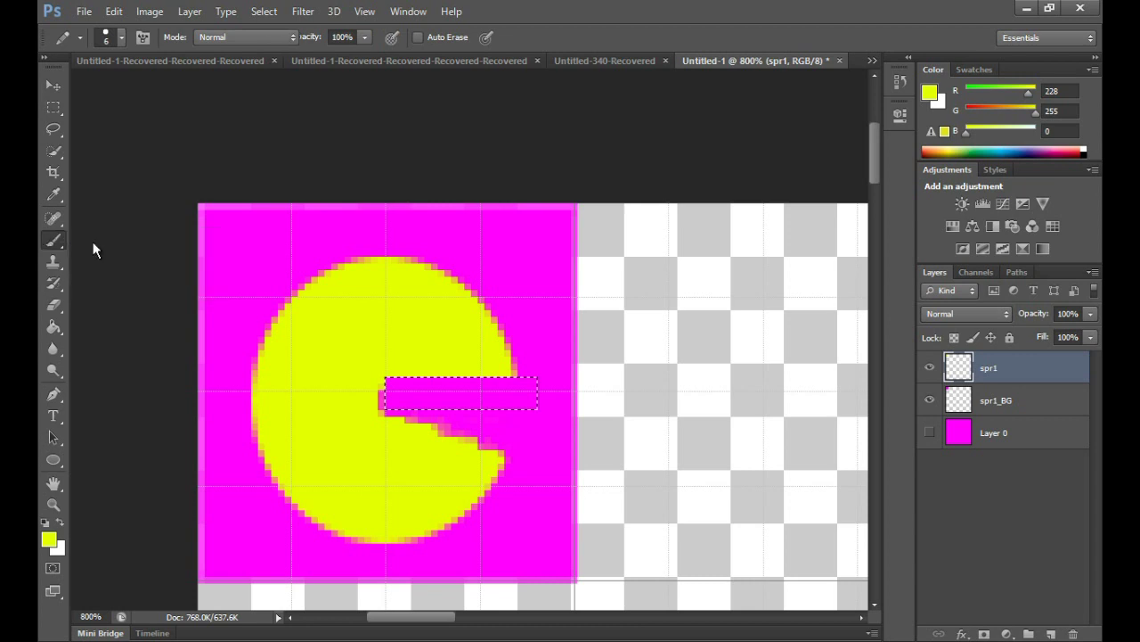
click(122, 39)
drag(72, 90, 65, 91)
click(120, 37)
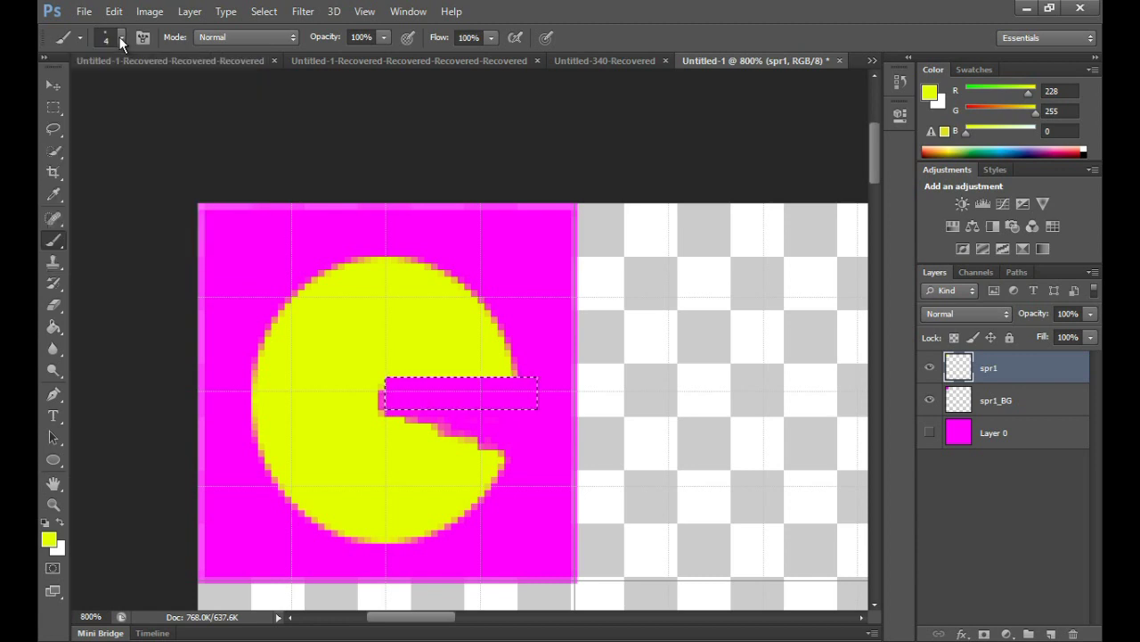
key(ctrl+d)
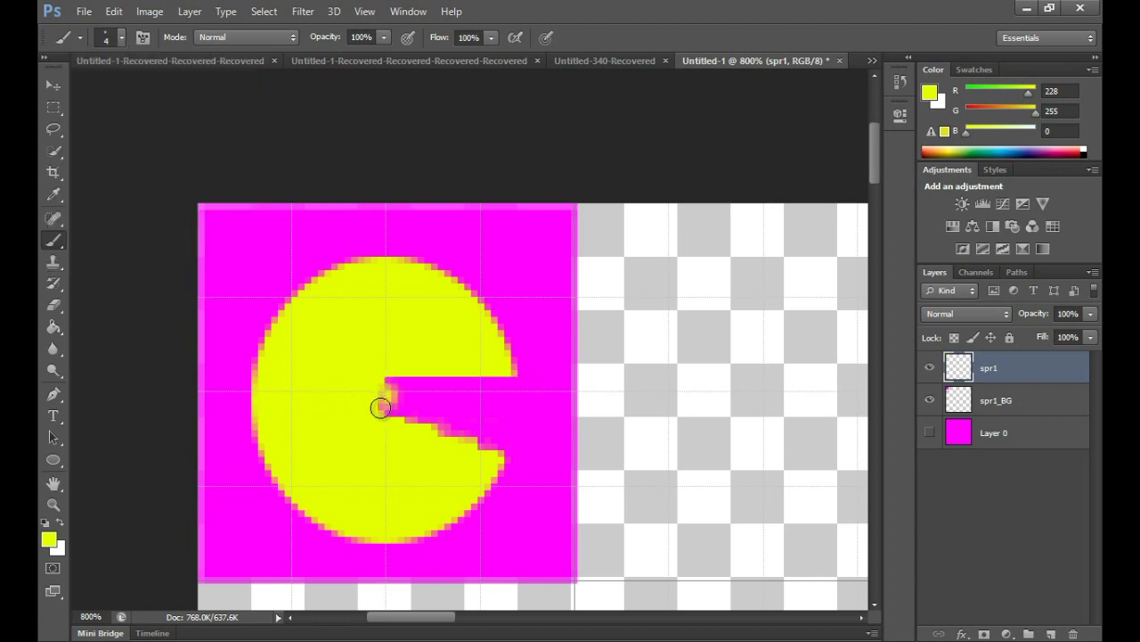
drag(399, 416, 488, 456)
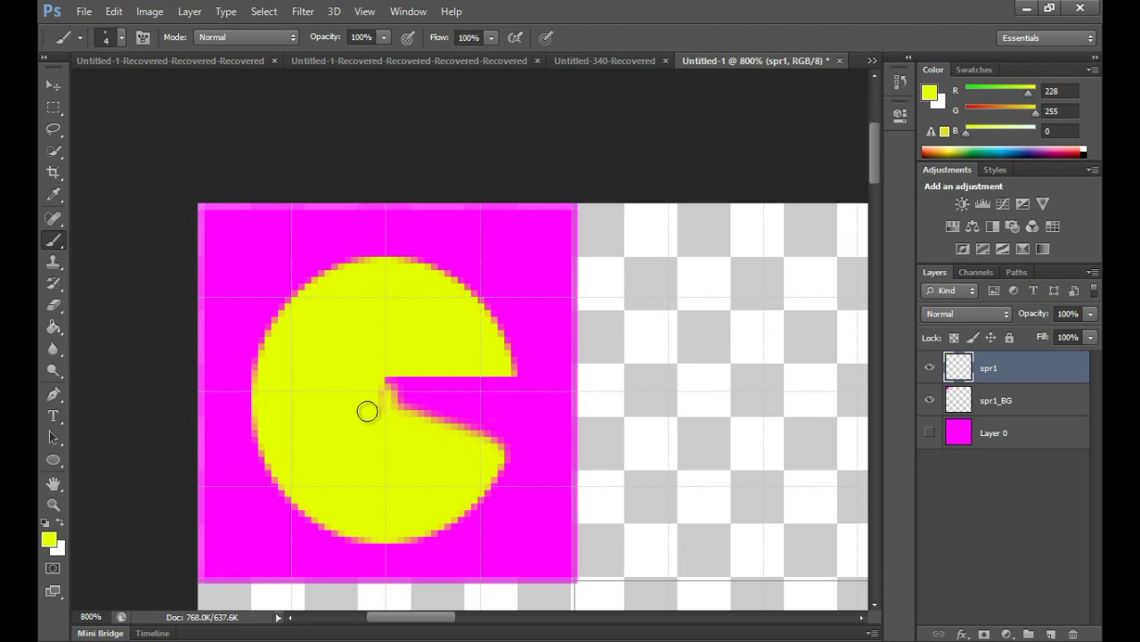
drag(373, 401, 488, 444)
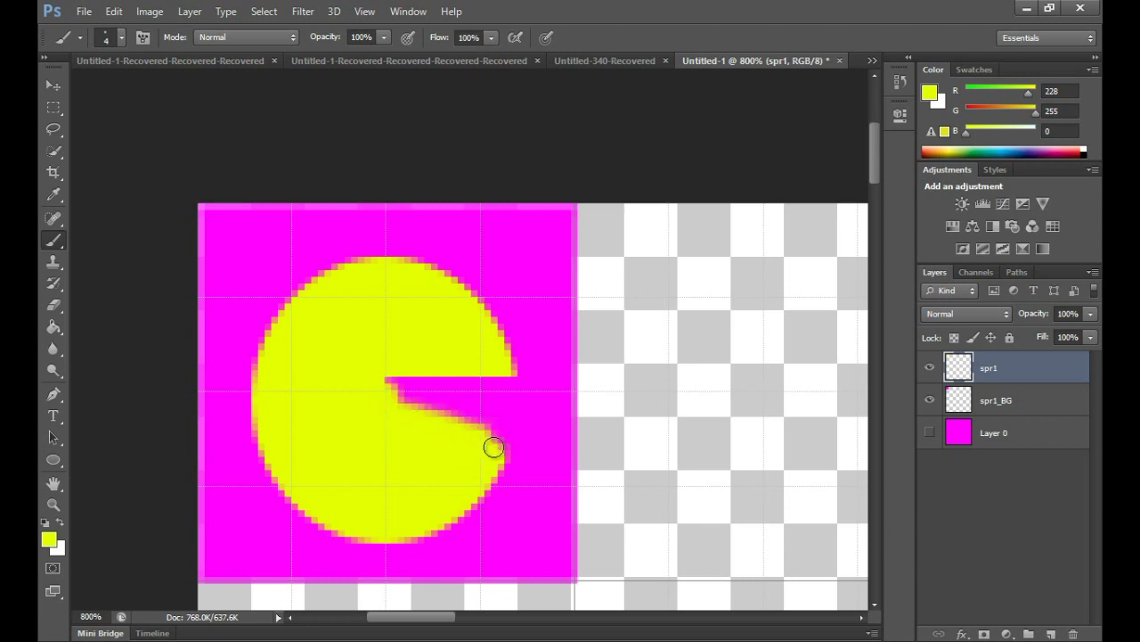
drag(401, 404, 491, 446)
drag(375, 382, 387, 376)
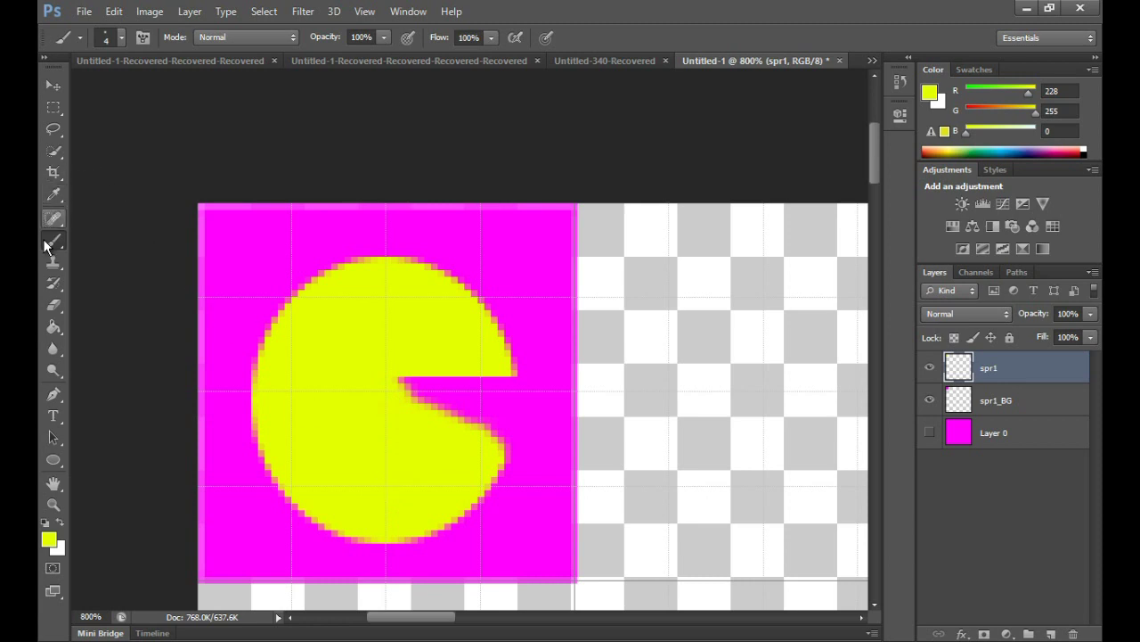
With the Eraser Tool, trim the mouth's sloping lower edge and lower lip to open the mouth wider.
click(56, 306)
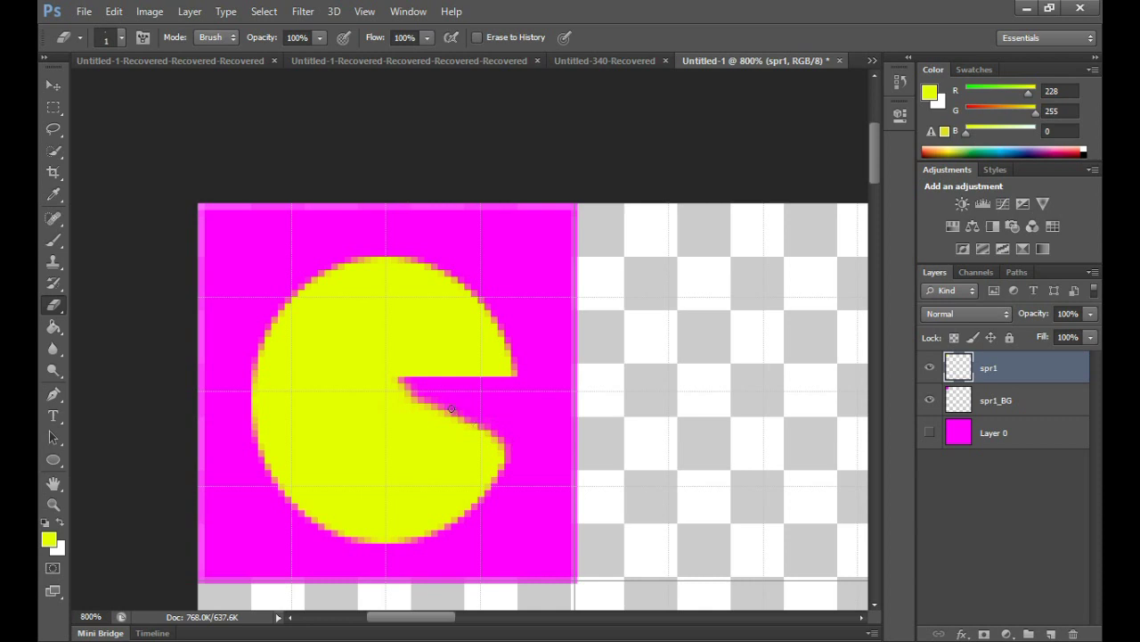
mouse_move(486, 433)
mouse_down()
mouse_move(517, 456)
mouse_move(449, 412)
mouse_move(486, 438)
mouse_up()
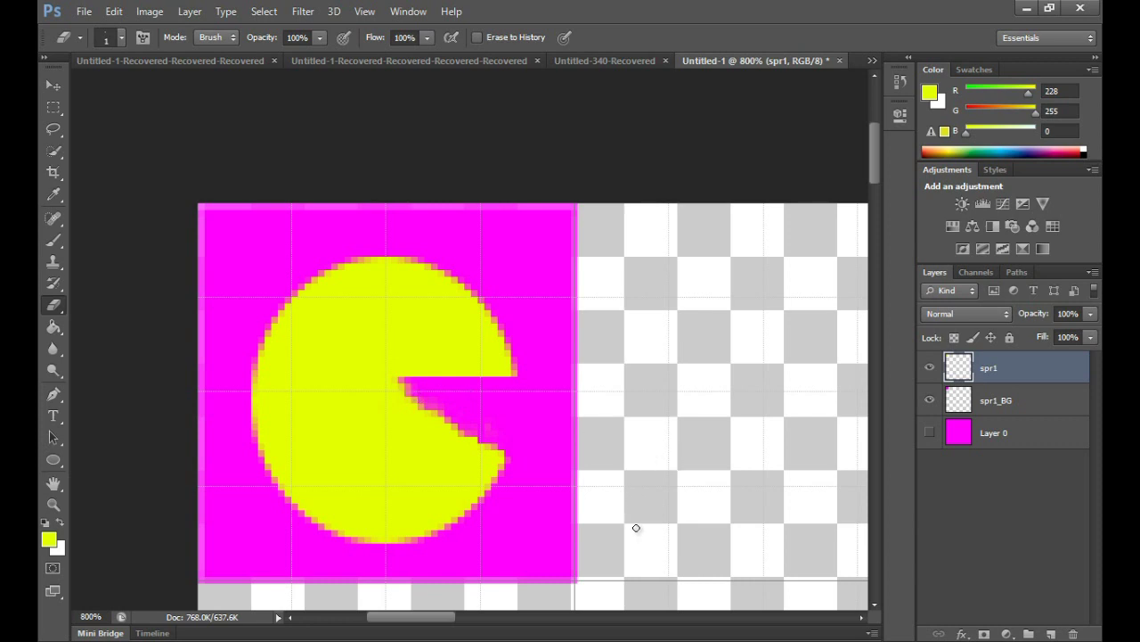
mouse_move(872, 162)
mouse_down()
mouse_move(869, 216)
mouse_move(870, 154)
mouse_move(870, 183)
mouse_move(875, 170)
mouse_up()
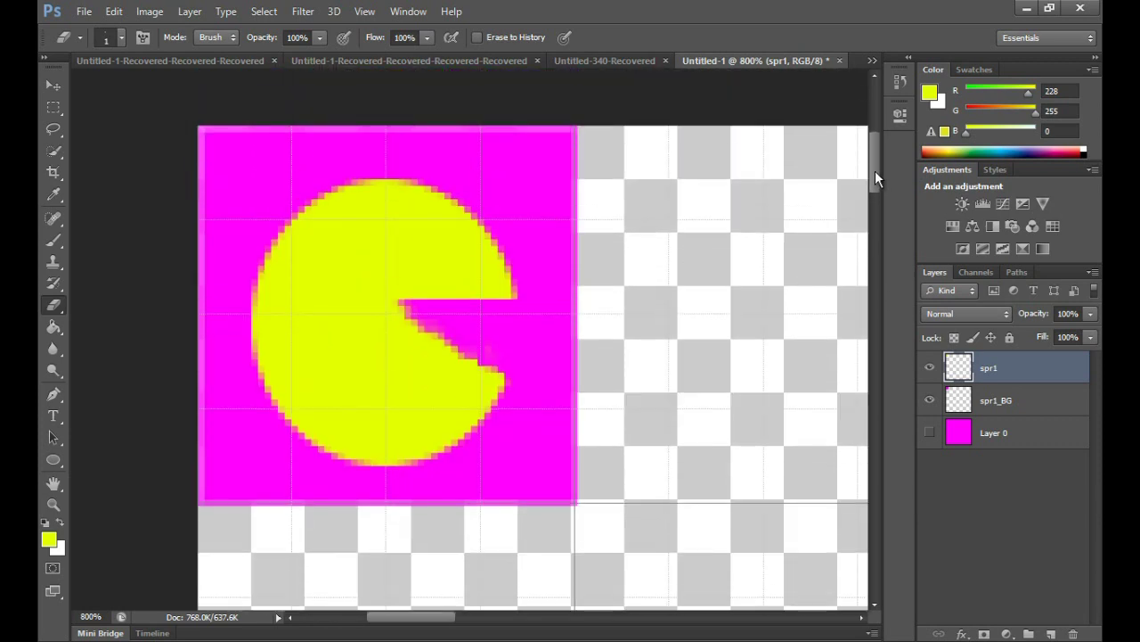
Duplicate the spr1 and spr1_BG layers and move the copies into the grid cell directly right of the original.
click(53, 86)
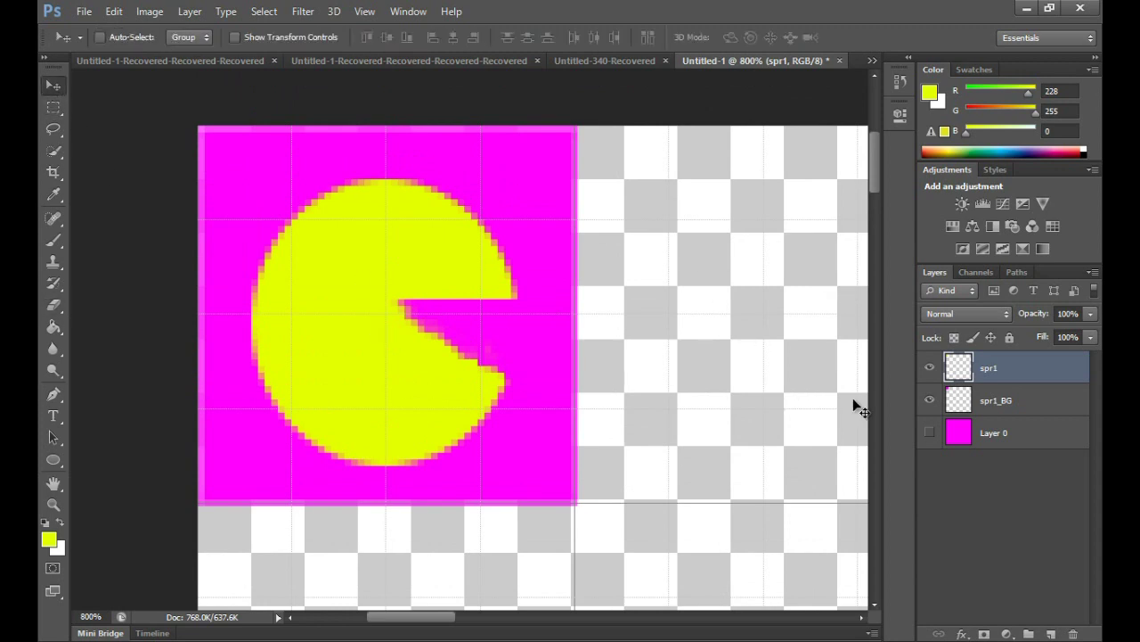
click(1043, 398)
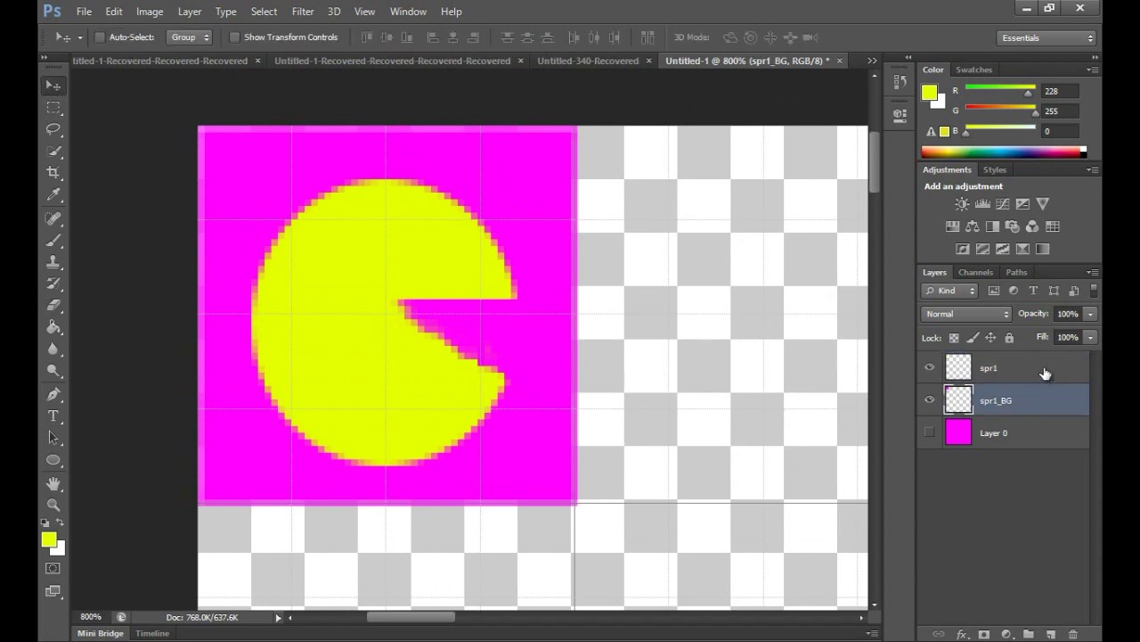
shift+click(1045, 372)
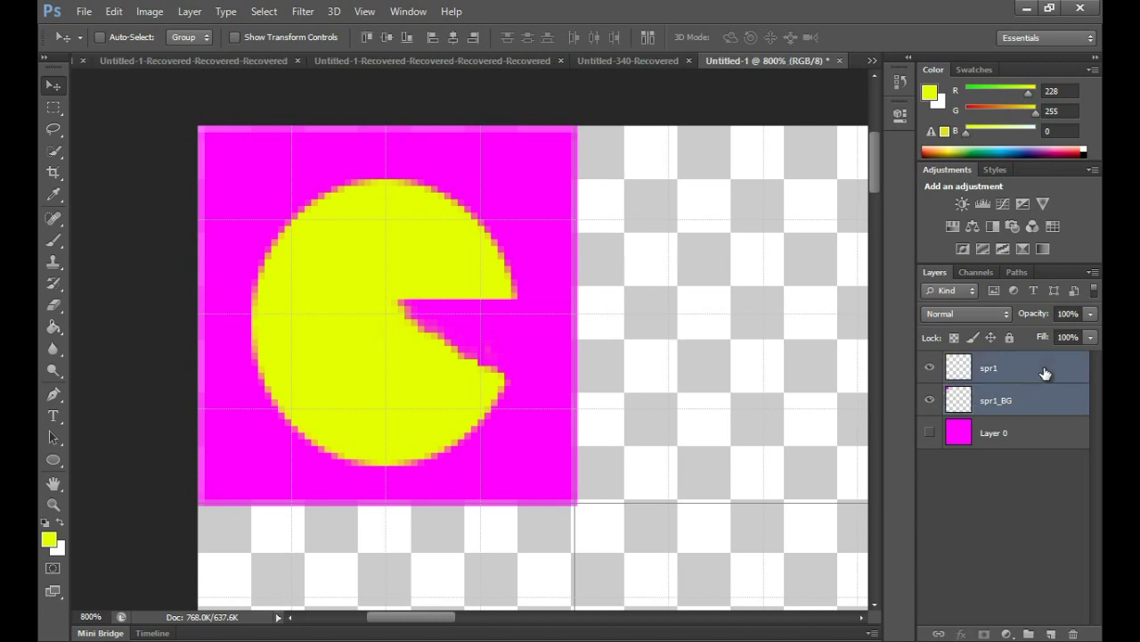
right_click(1045, 373)
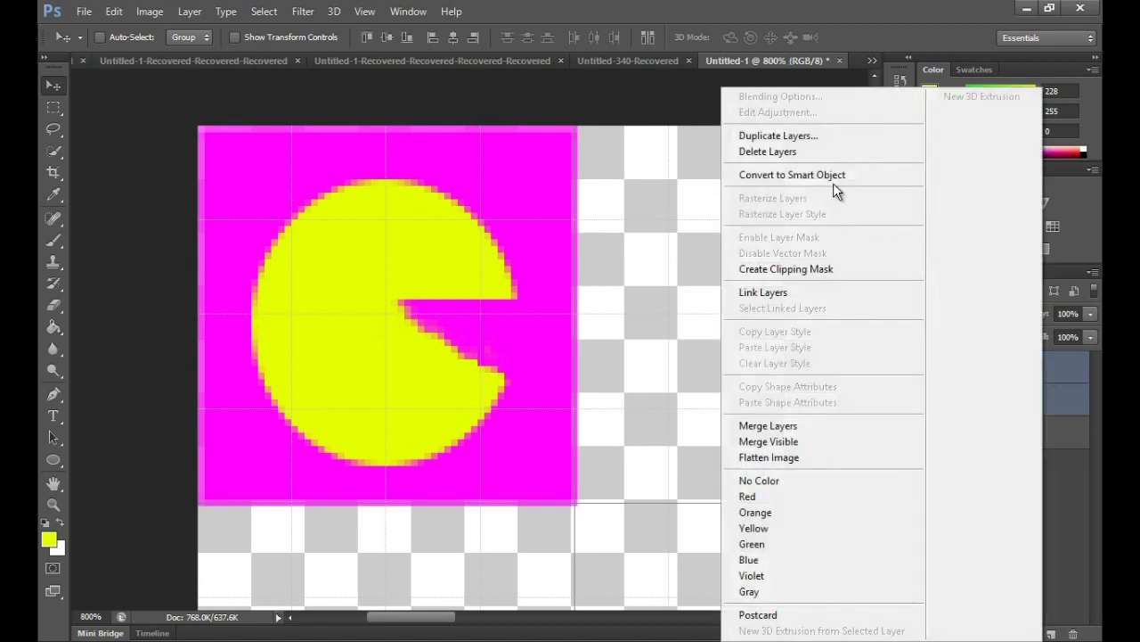
click(808, 143)
click(722, 196)
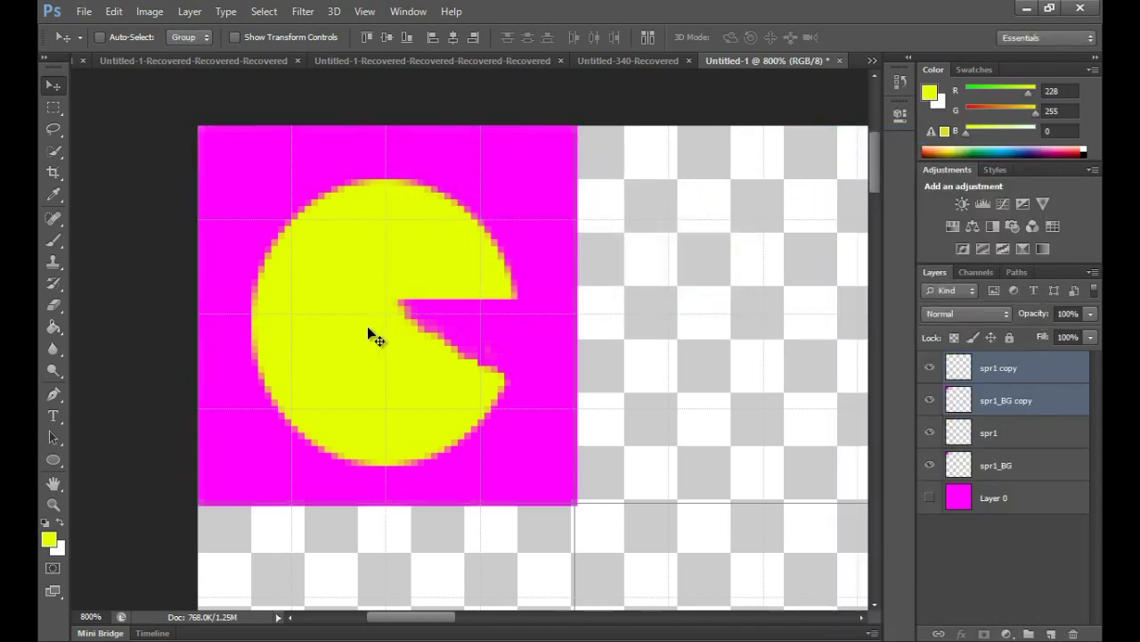
drag(374, 330, 743, 333)
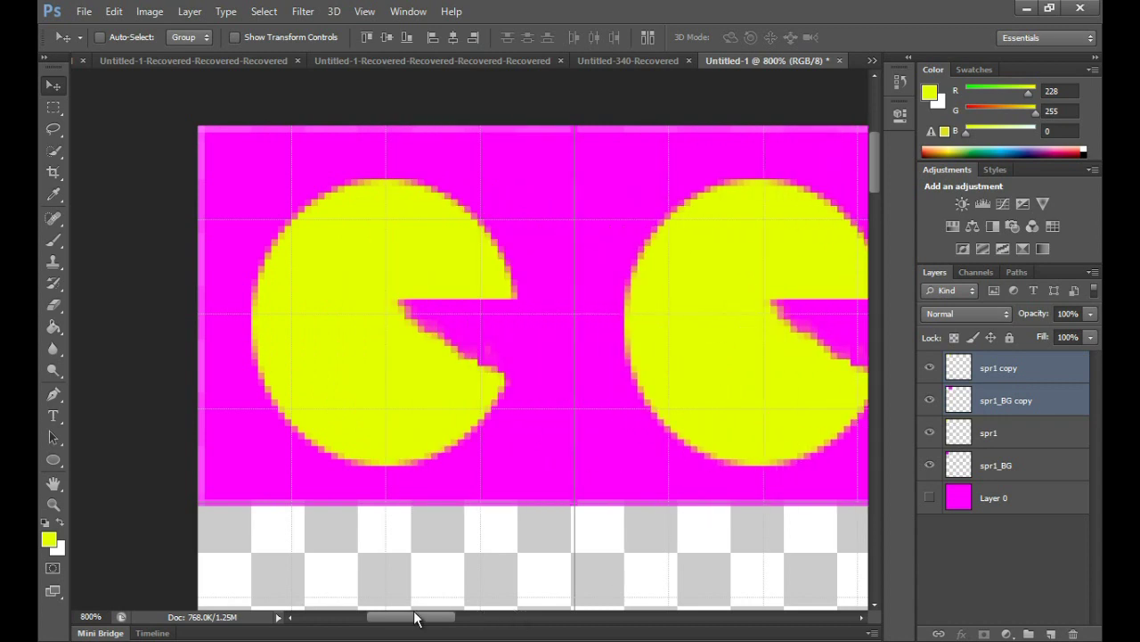
Rename the spr1 copy layer as spr2.
scroll(695, 588, right, 5)
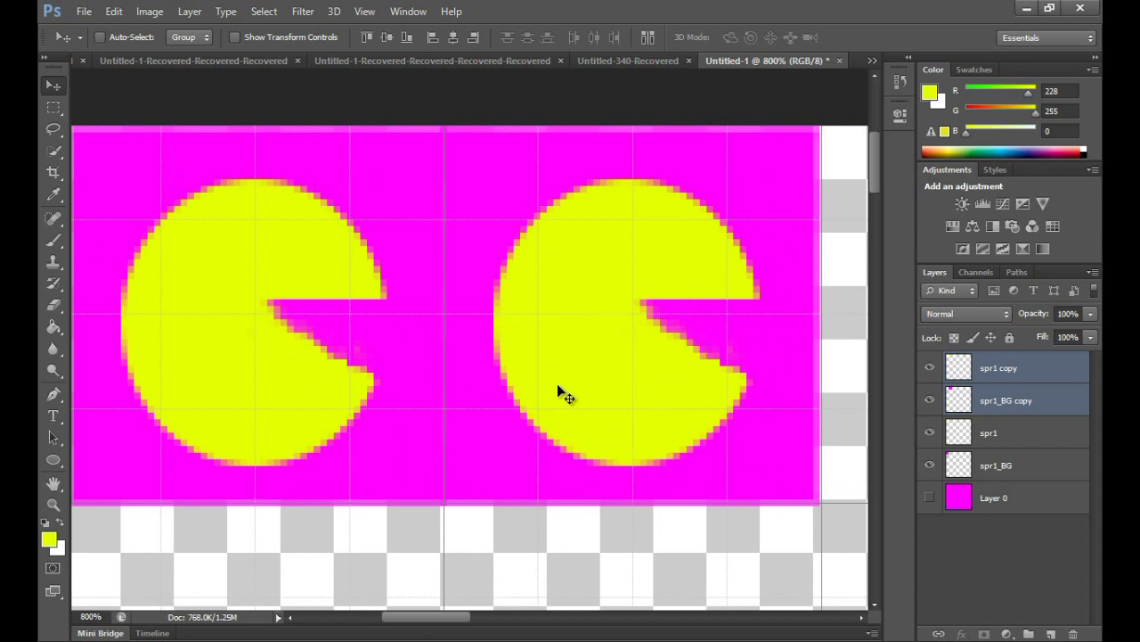
click(1057, 363)
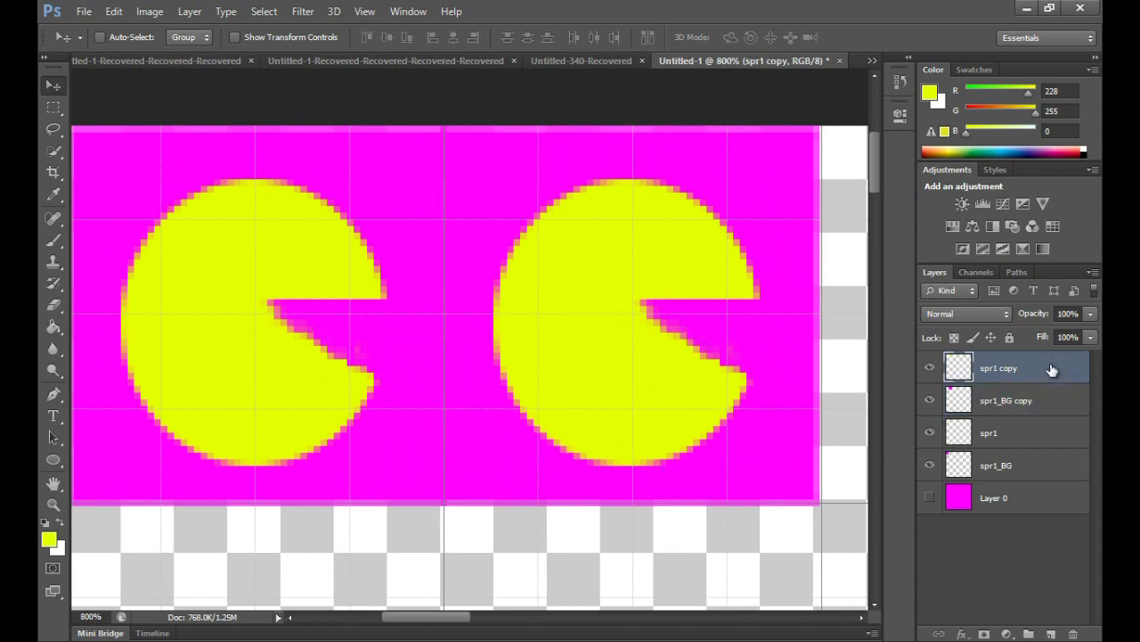
double_click(998, 369)
drag(995, 368, 1038, 368)
text(2)
key(Return)
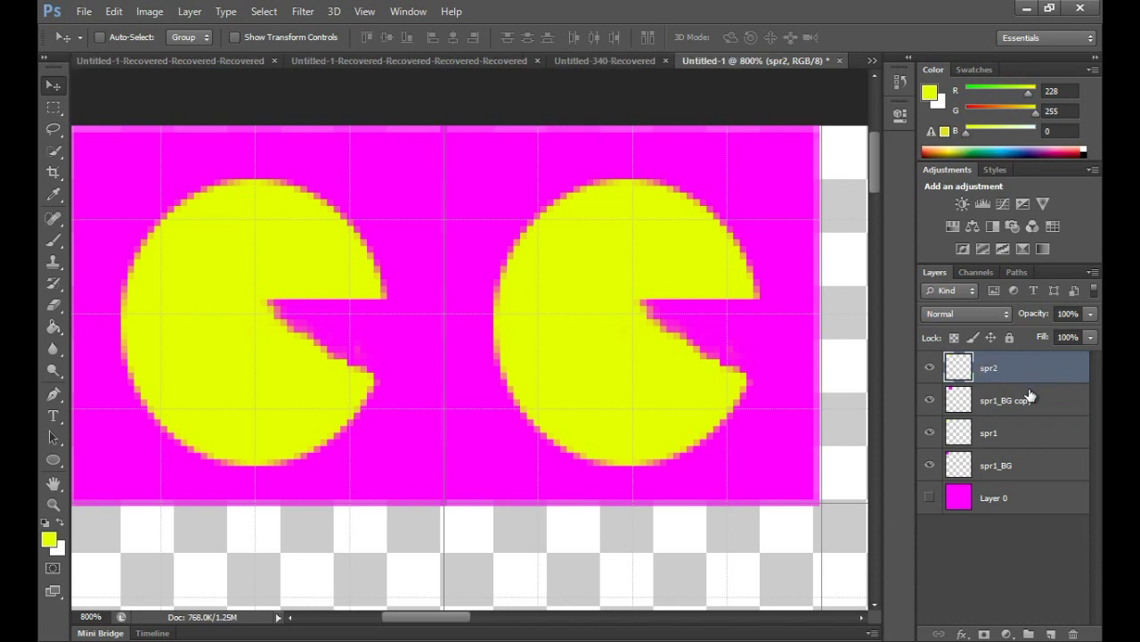
Flip the spr2 sprite horizontally with Free Transform so its mouth faces left, and apply the transformation.
click(55, 107)
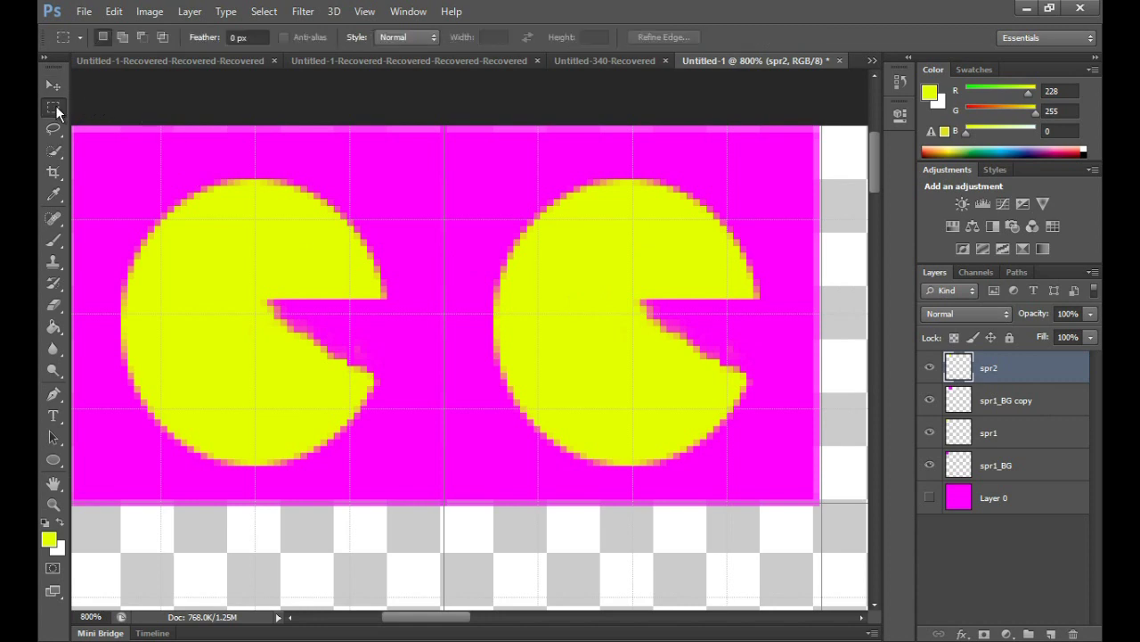
right_click(621, 281)
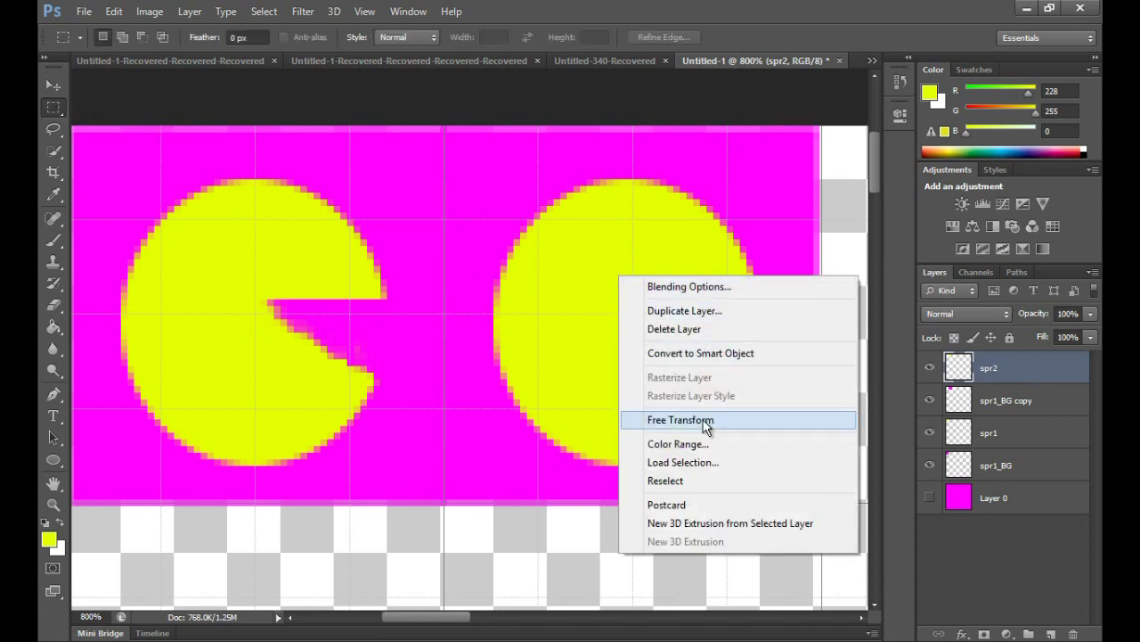
click(706, 424)
right_click(660, 401)
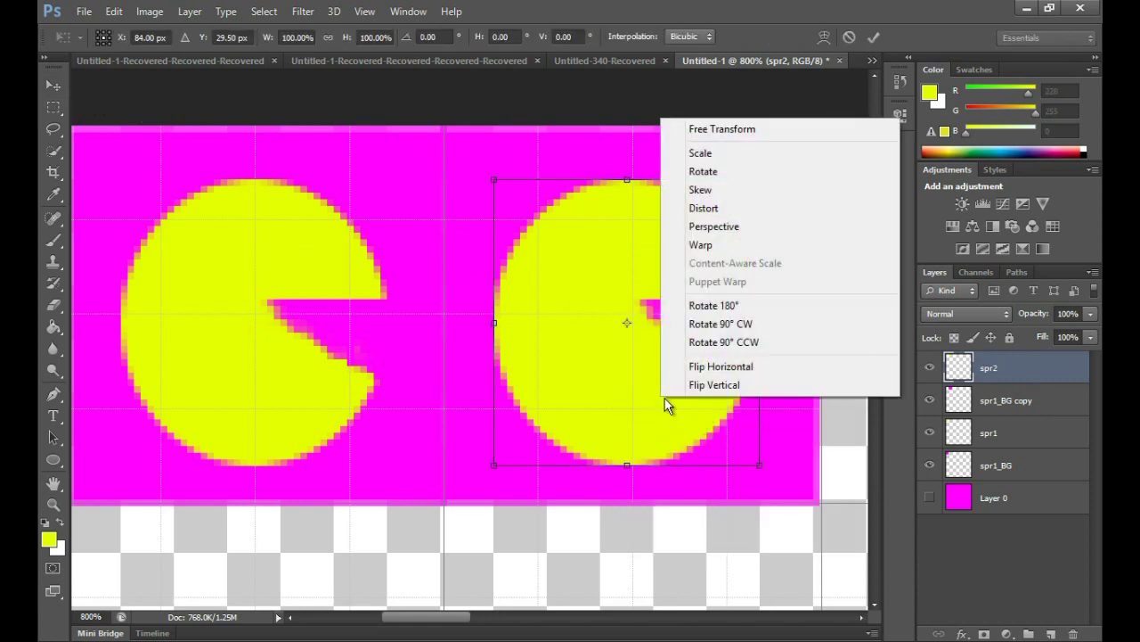
click(720, 368)
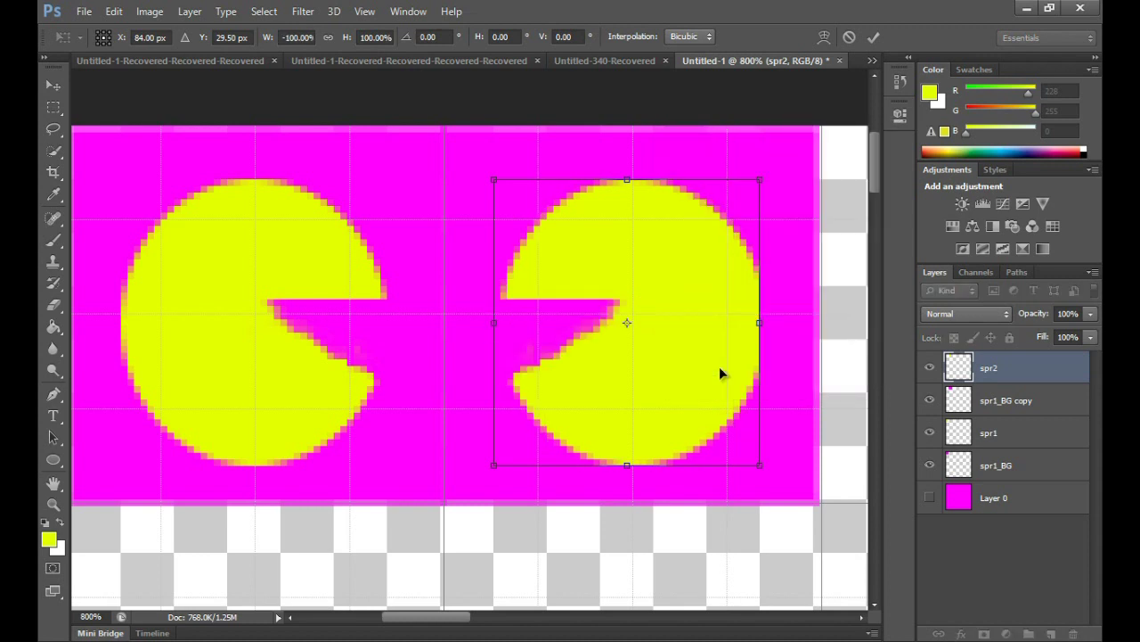
key(Return)
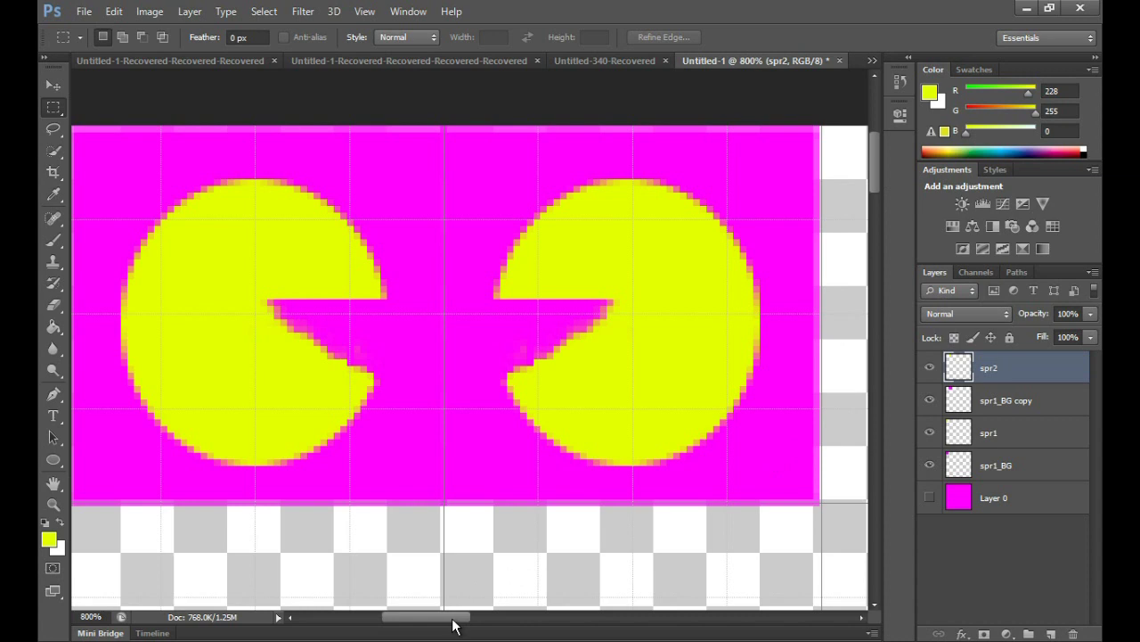
Rename the spr1_BG copy layer as spr2_BG.
click(1038, 406)
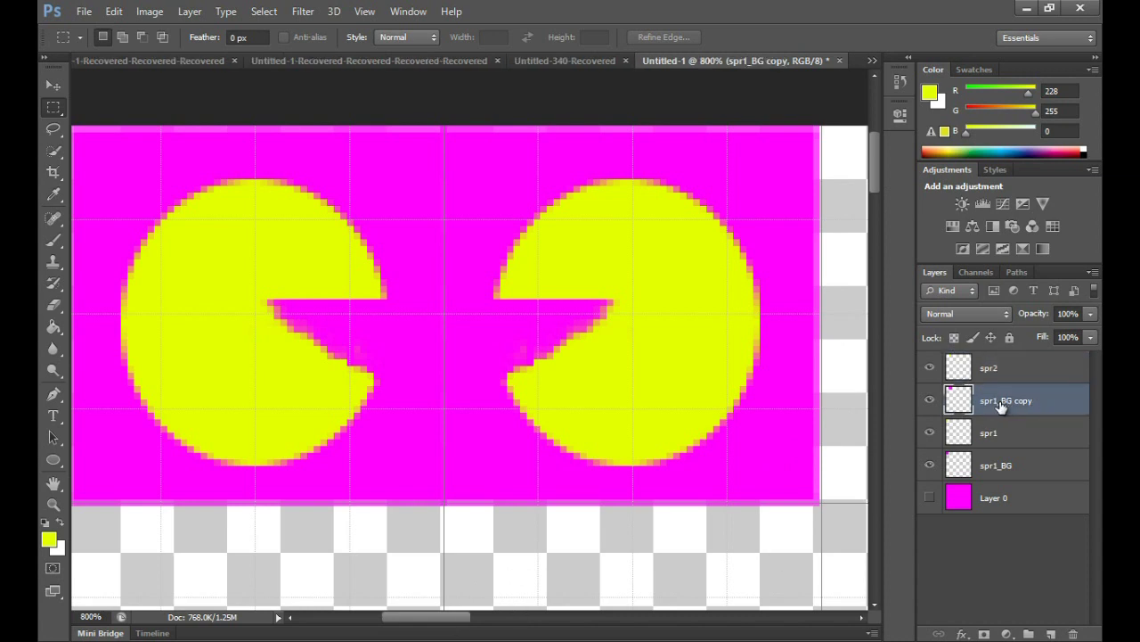
double_click(1001, 403)
click(996, 400)
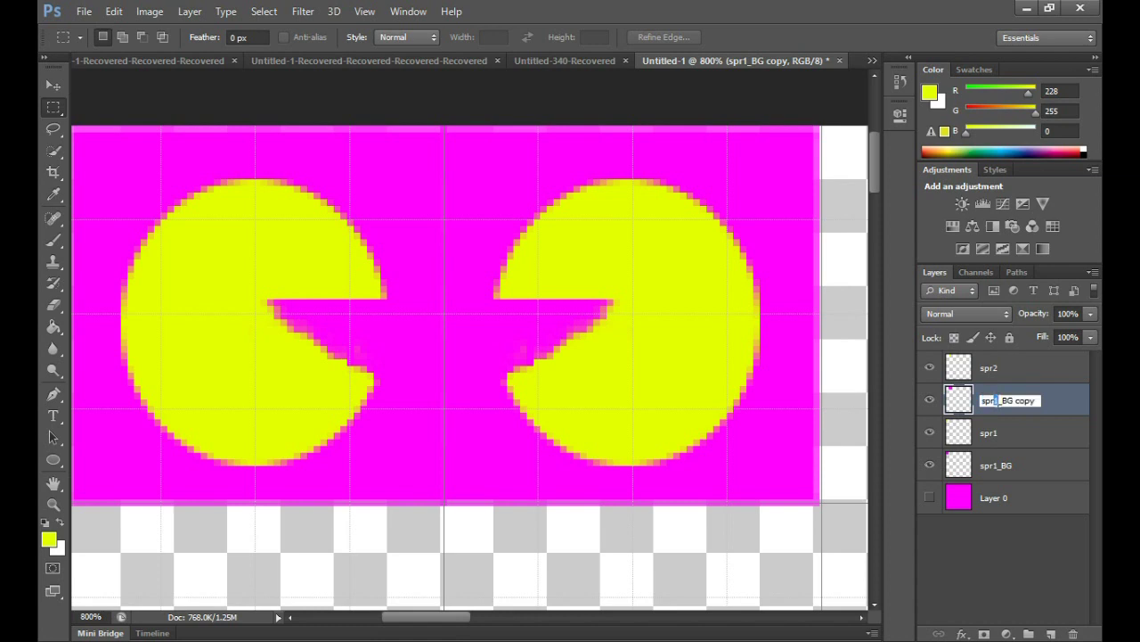
drag(1013, 400, 1037, 400)
key(BackSpace)
key(Return)
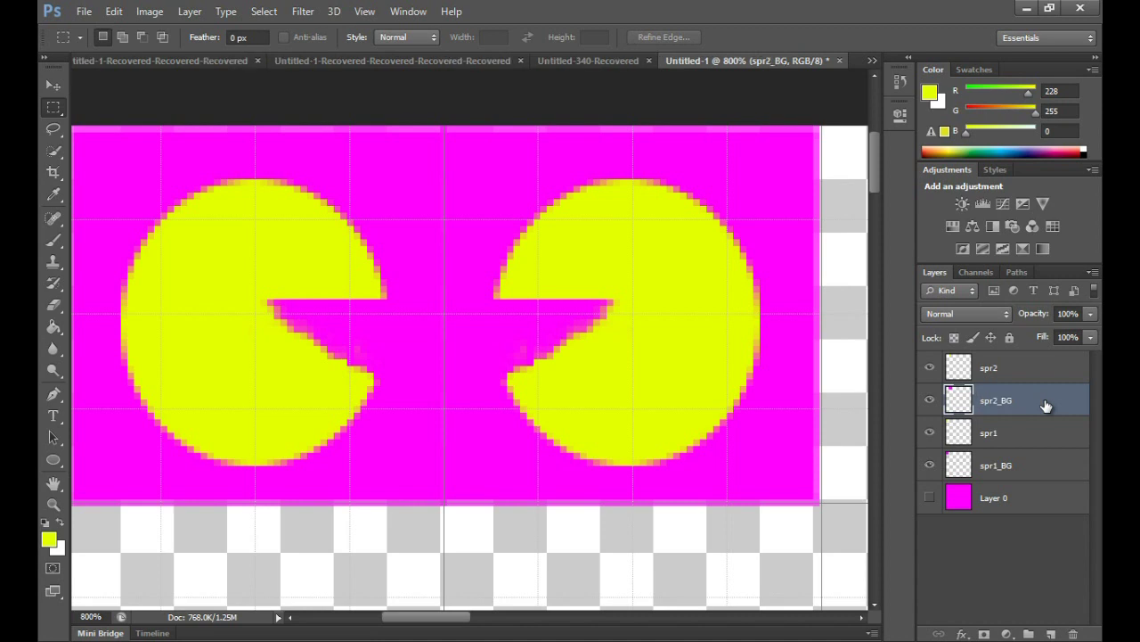
Duplicate the spr2, spr2_BG, spr1 and spr1_BG layers together within the same document.
click(1029, 374)
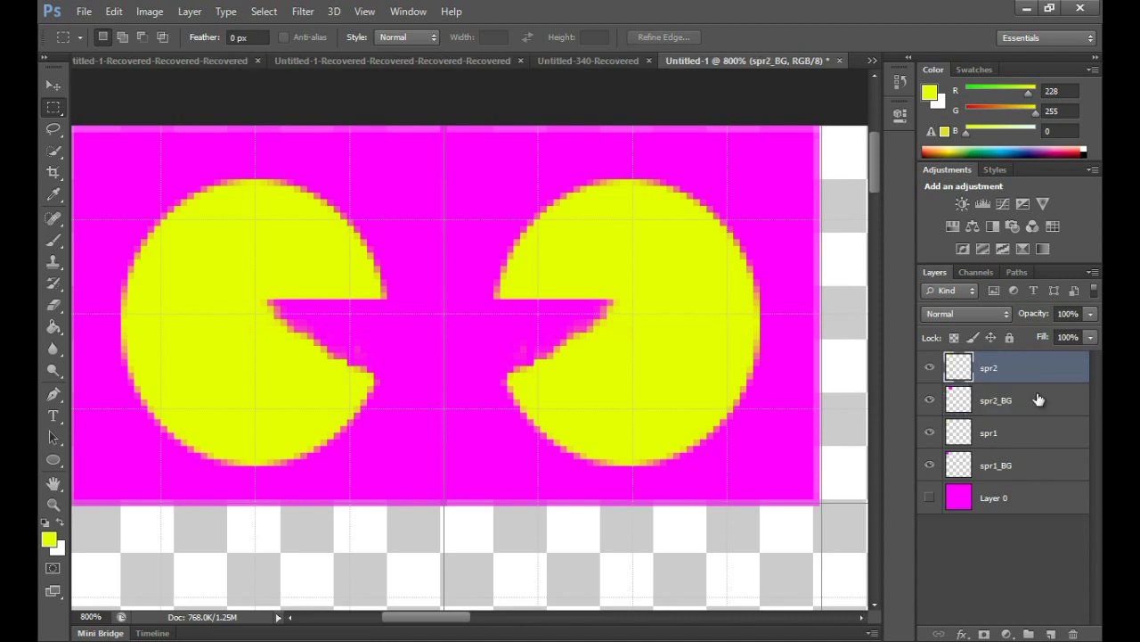
ctrl+click(1039, 402)
ctrl+click(1039, 433)
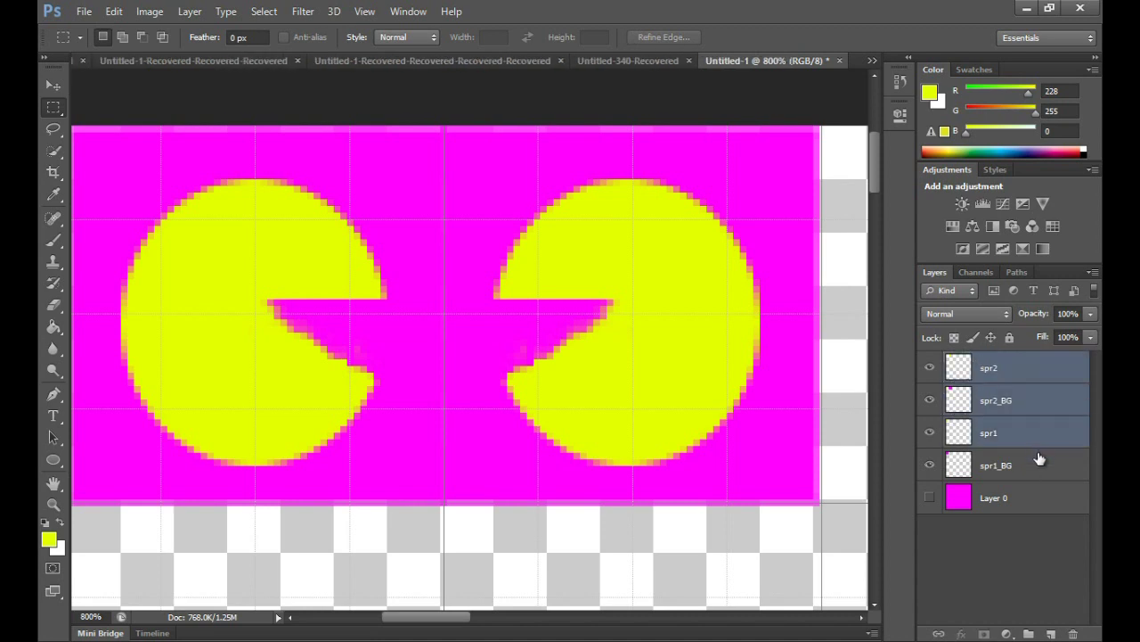
ctrl+click(1039, 465)
right_click(1039, 465)
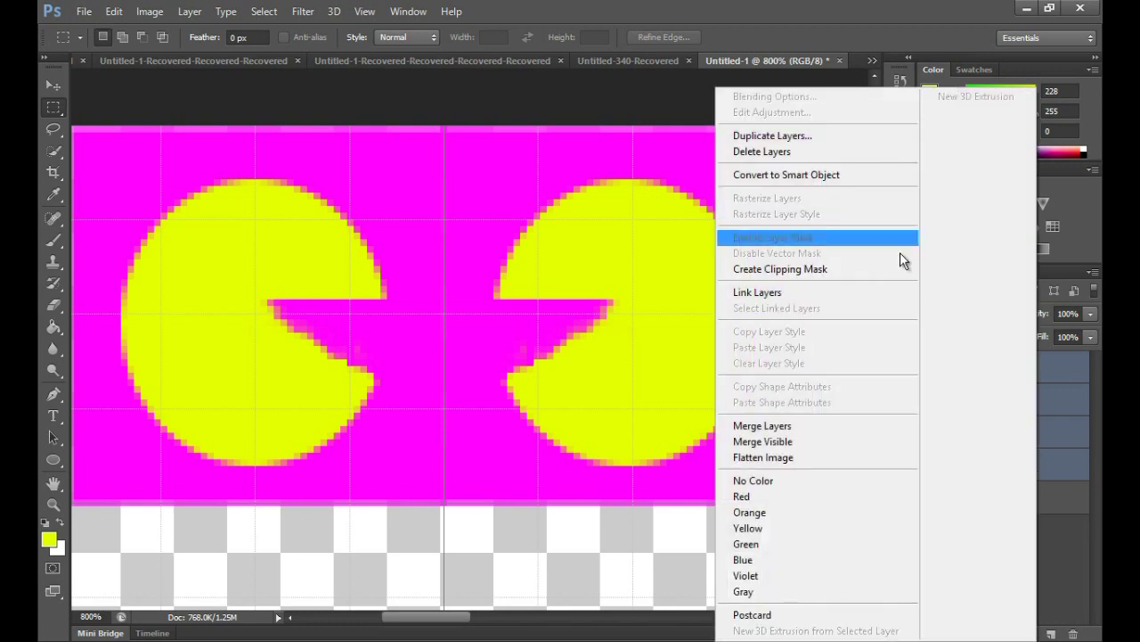
click(822, 136)
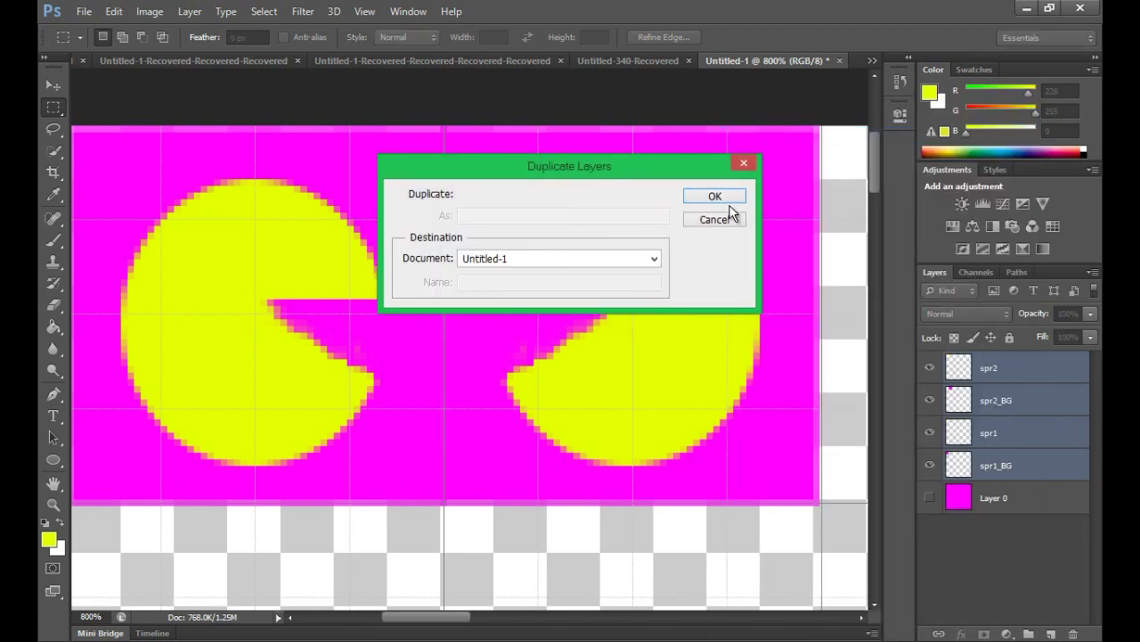
click(722, 196)
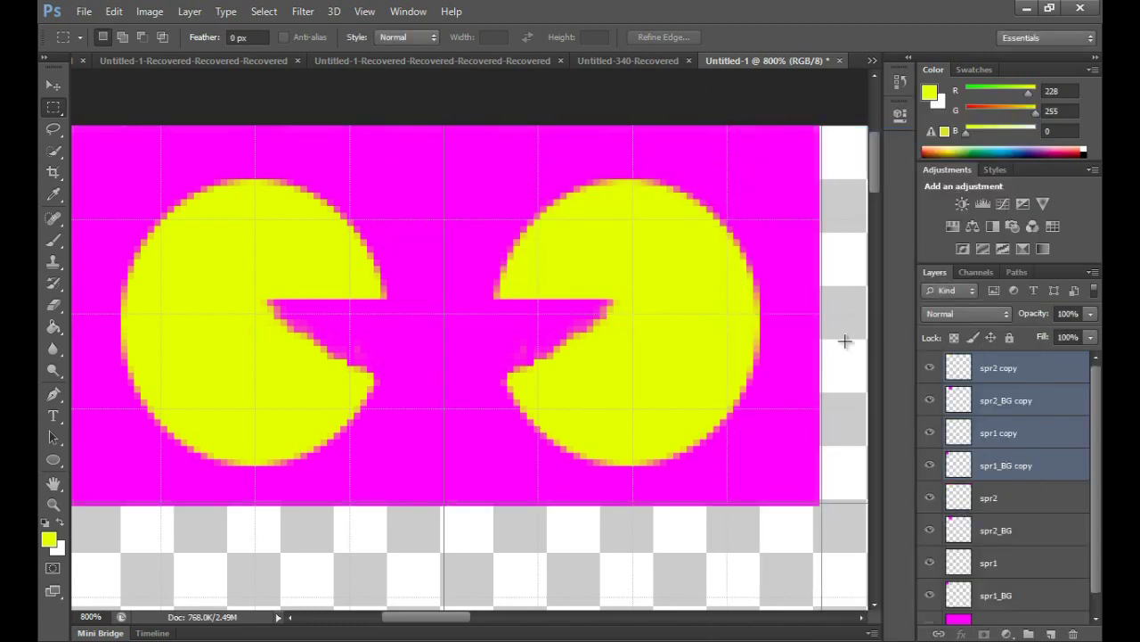
Move the four copied layers down about 2 cm, aligning them with the grid as a second row directly beneath the first.
drag(877, 177, 876, 223)
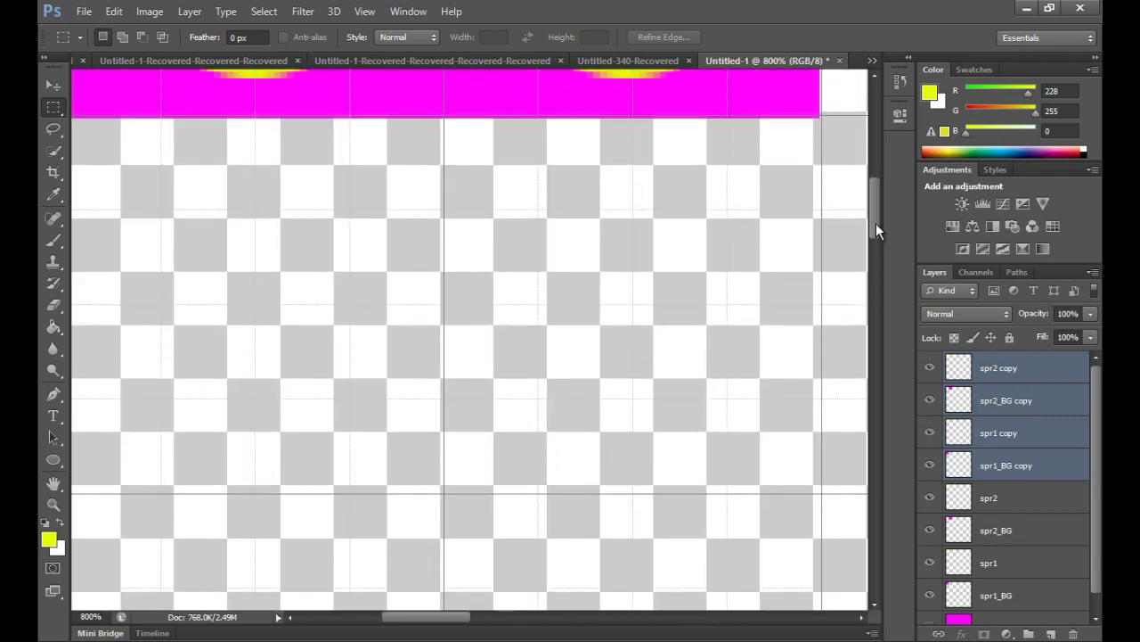
click(49, 86)
drag(134, 102, 150, 487)
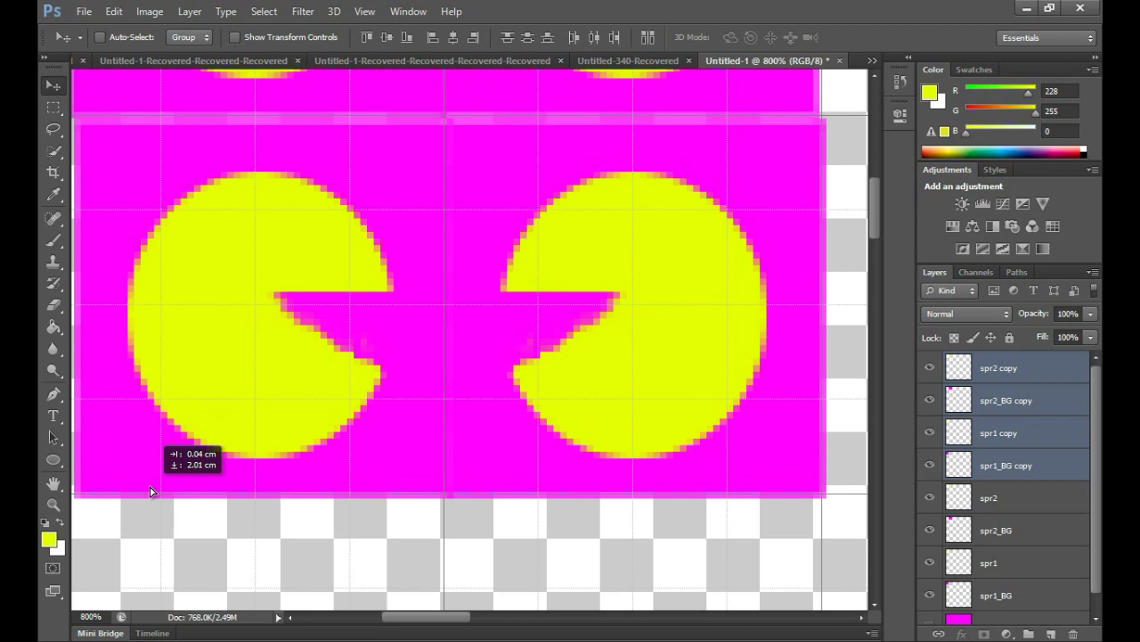
drag(150, 487, 148, 490)
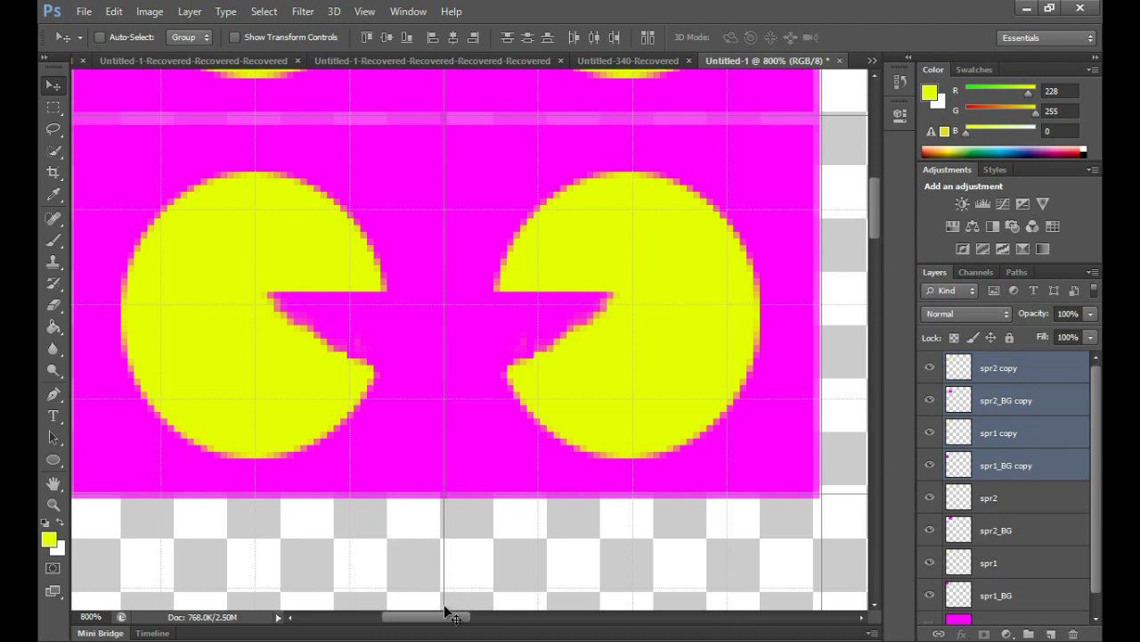
Hide the spr2 copy and spr2_BG copy layers in the second row.
drag(448, 623, 460, 624)
drag(876, 206, 876, 161)
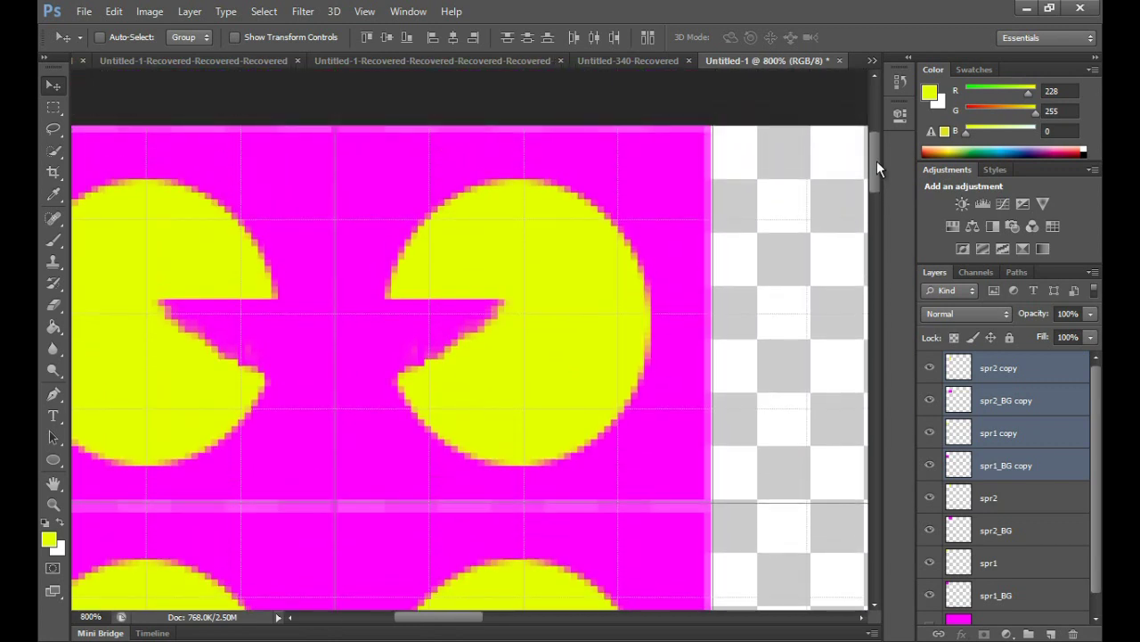
drag(473, 620, 447, 621)
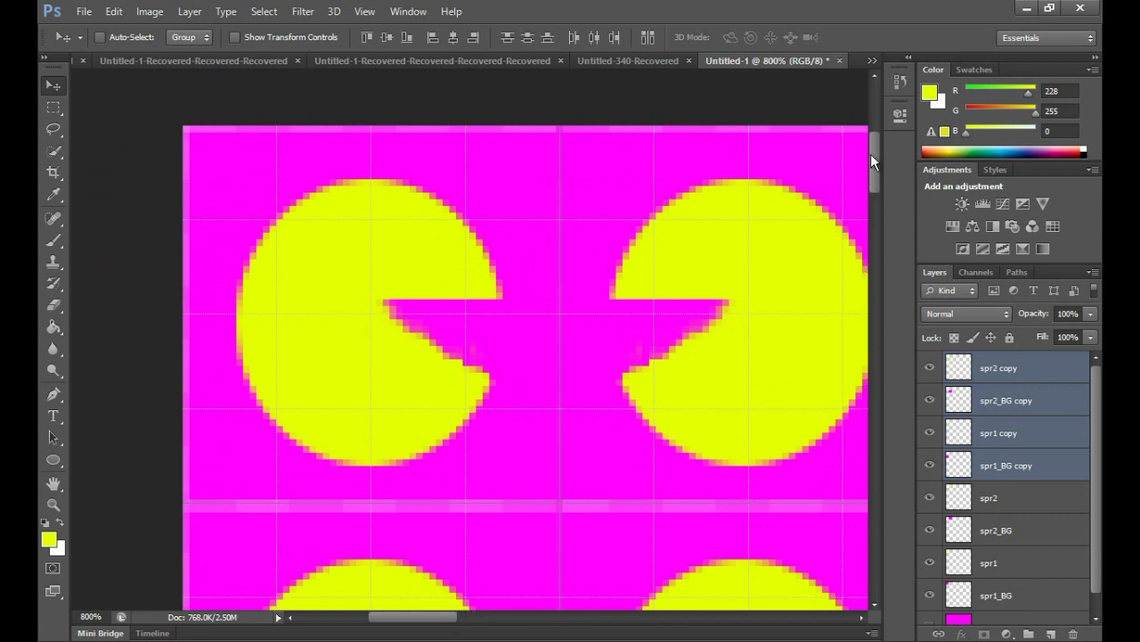
drag(873, 161, 884, 208)
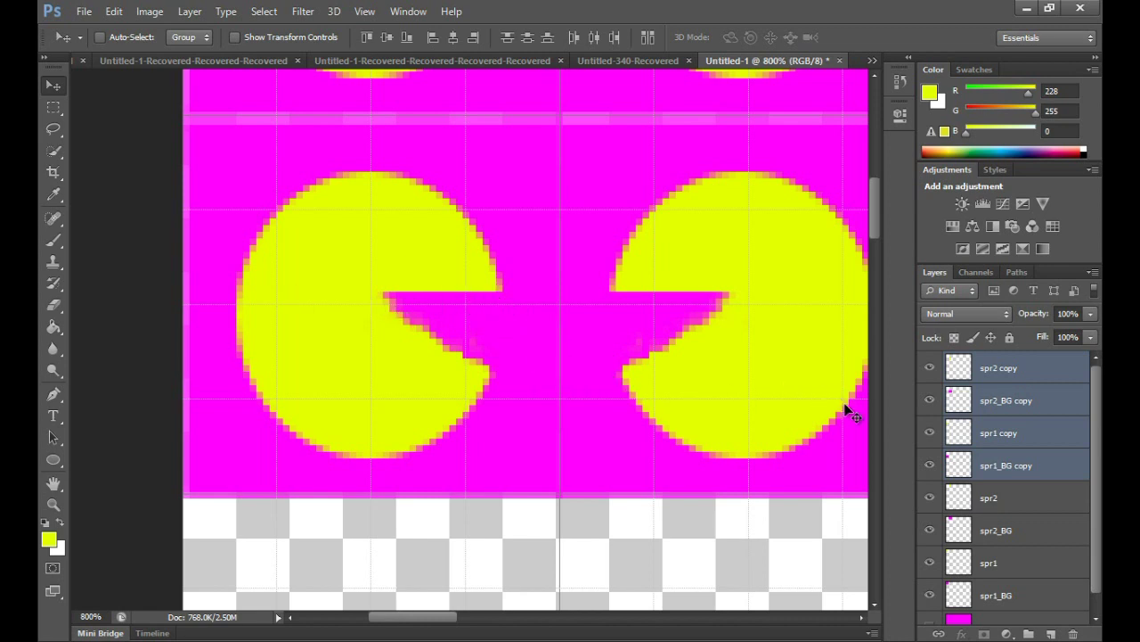
click(929, 403)
click(930, 367)
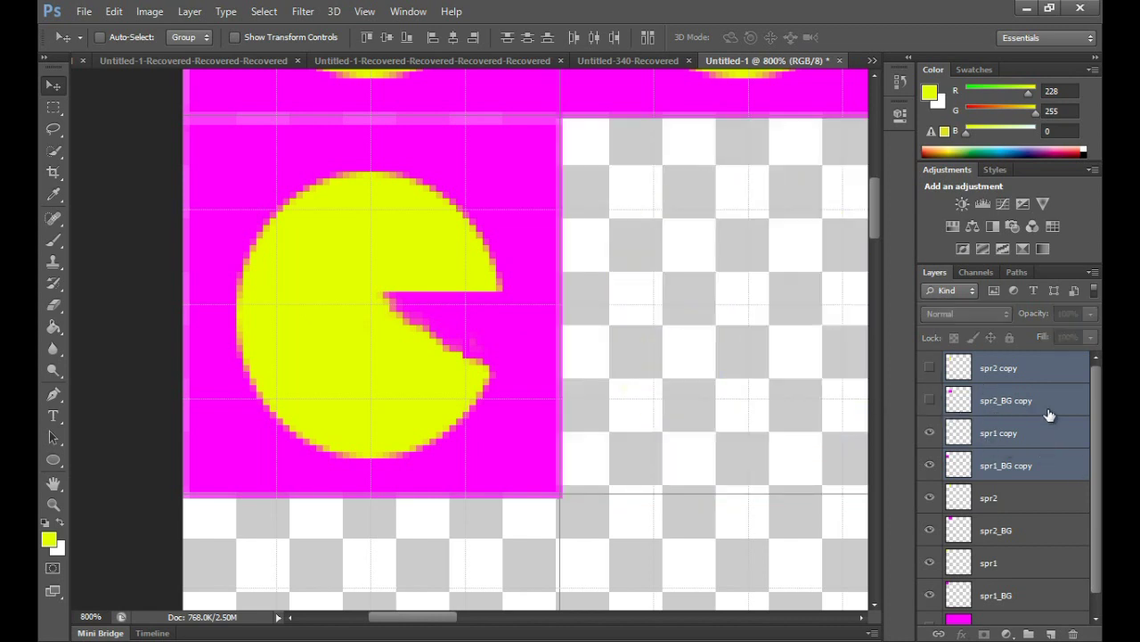
Rename the spr1_BG copy layer as spr3_BG.
click(1054, 469)
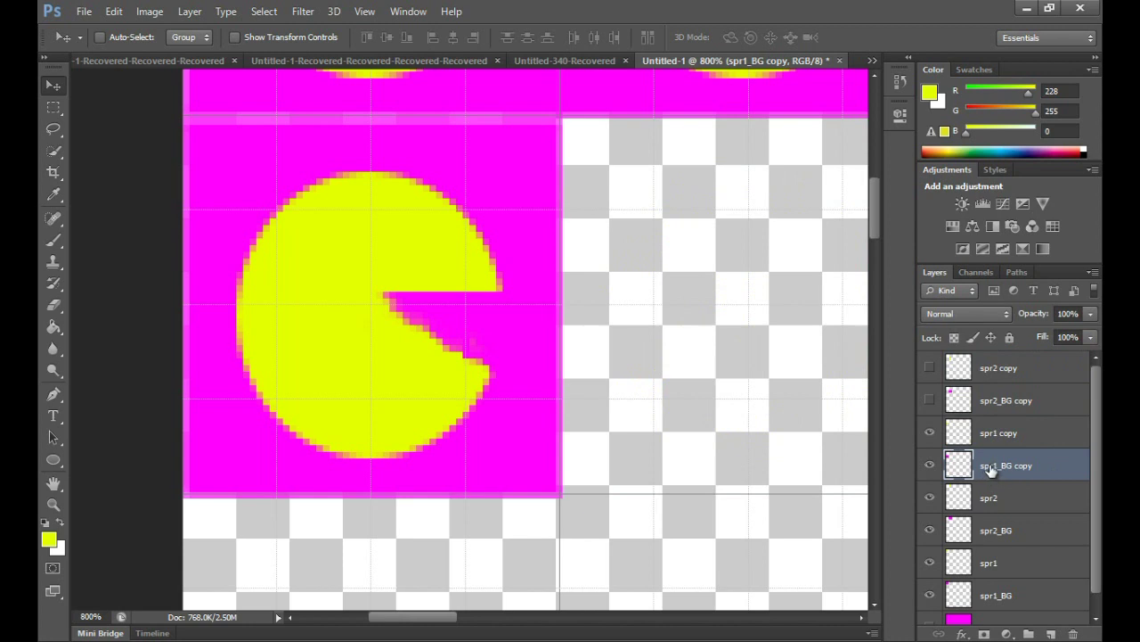
double_click(994, 468)
click(998, 465)
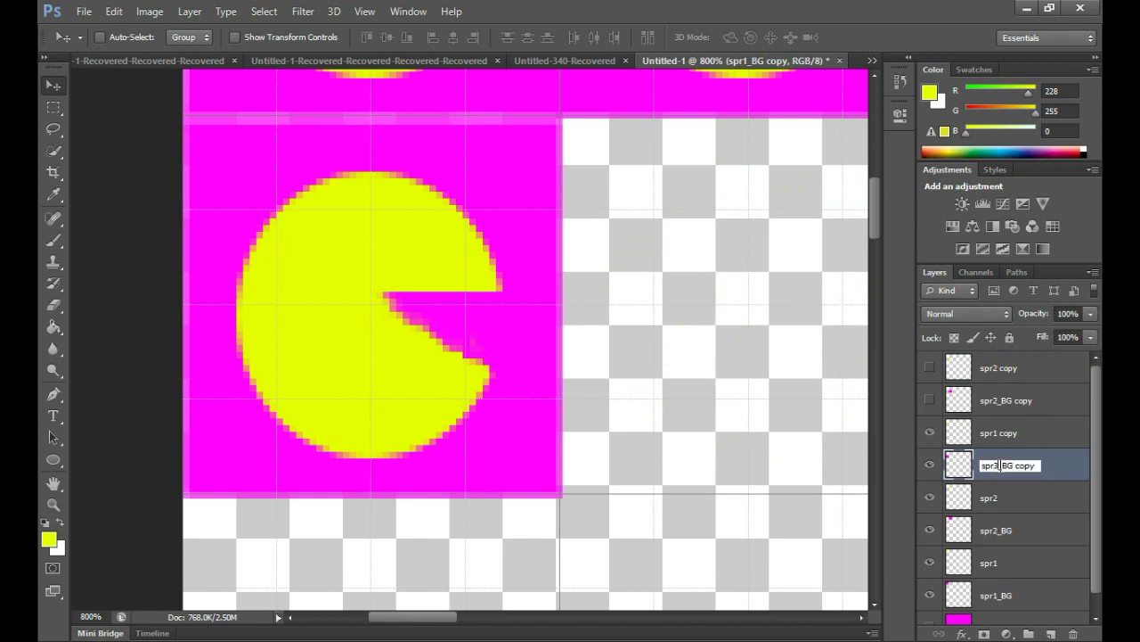
key(shift+End)
key(BackSpace)
key(Return)
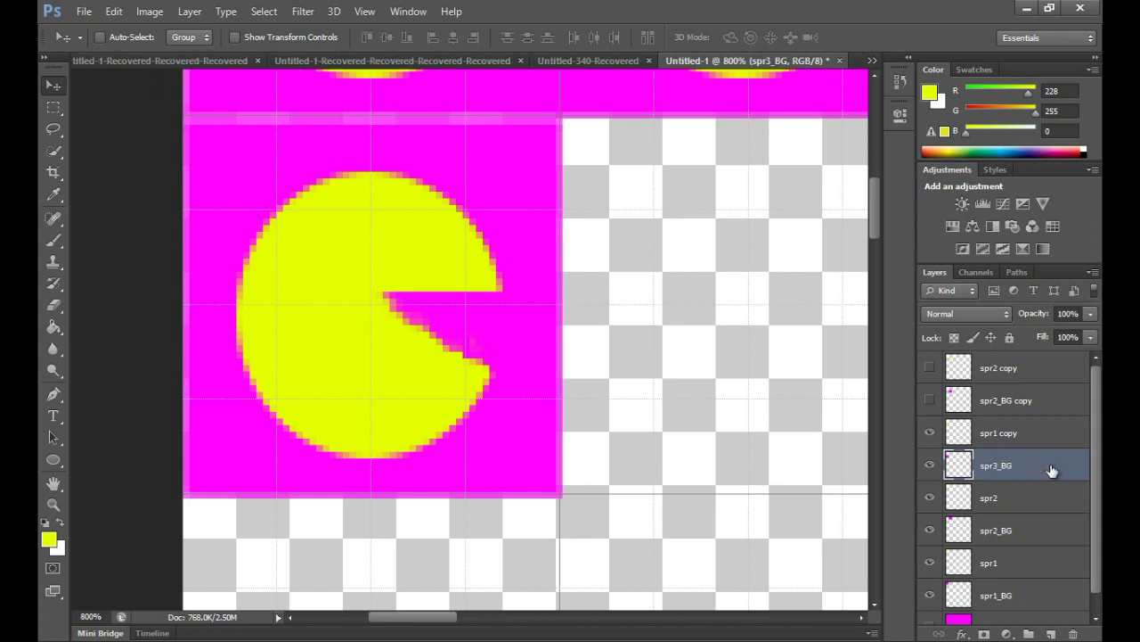
Rename the spr1 copy layer as spr3.
click(999, 434)
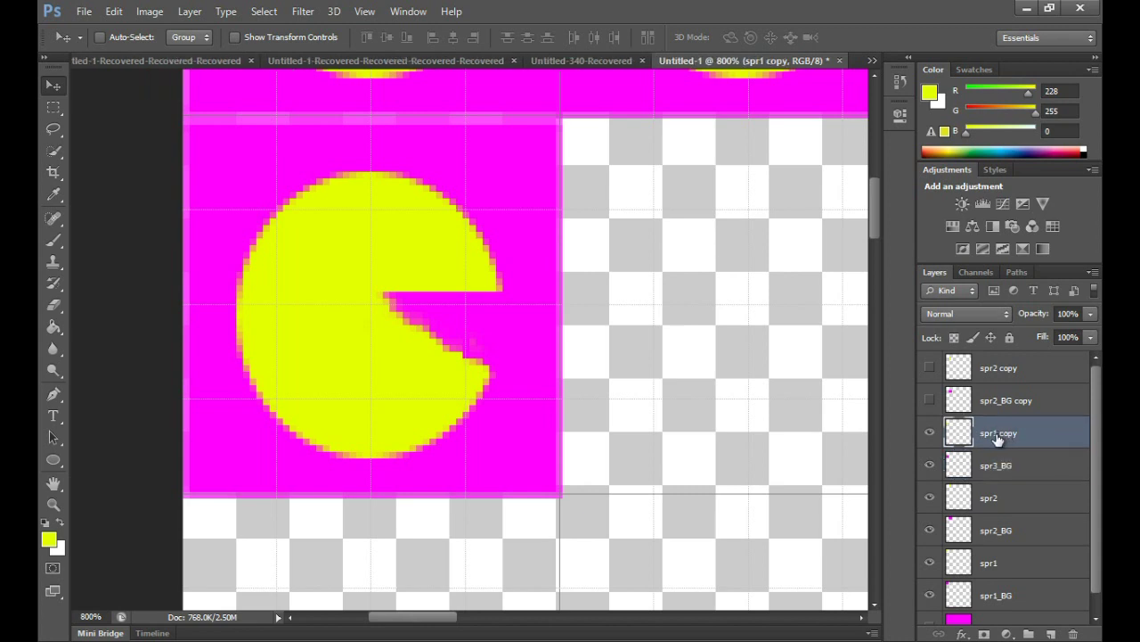
double_click(999, 435)
drag(992, 434, 1036, 433)
text(3)
key(Return)
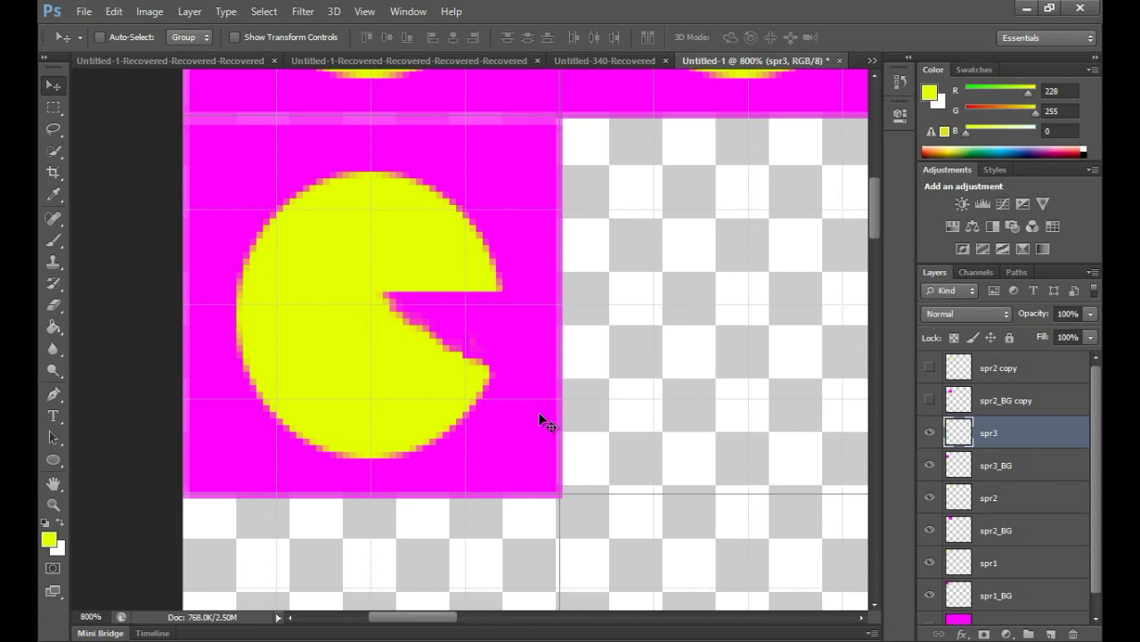
Rotate the yellow sprite on the spr3 layer 90° clockwise so its mouth faces down.
drag(873, 203, 872, 163)
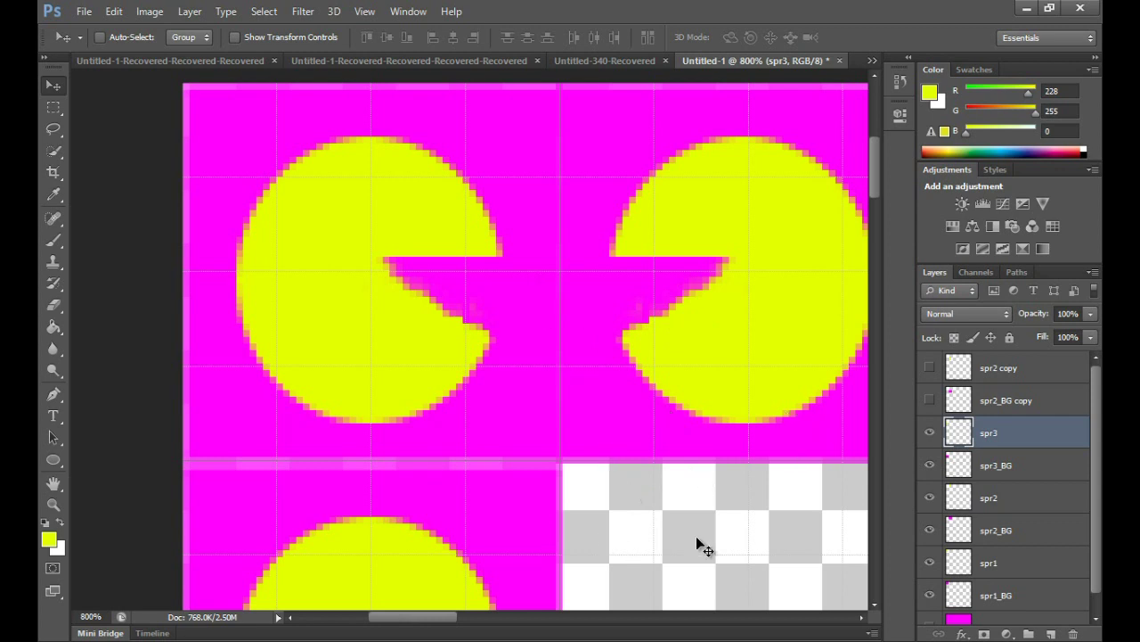
drag(872, 177, 875, 211)
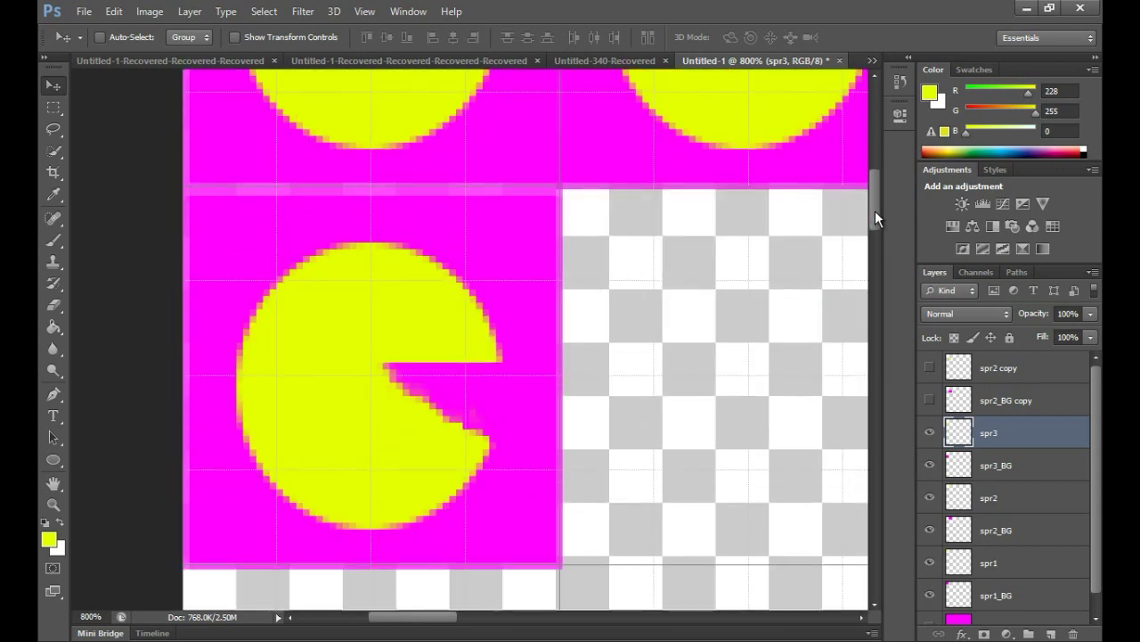
key(m)
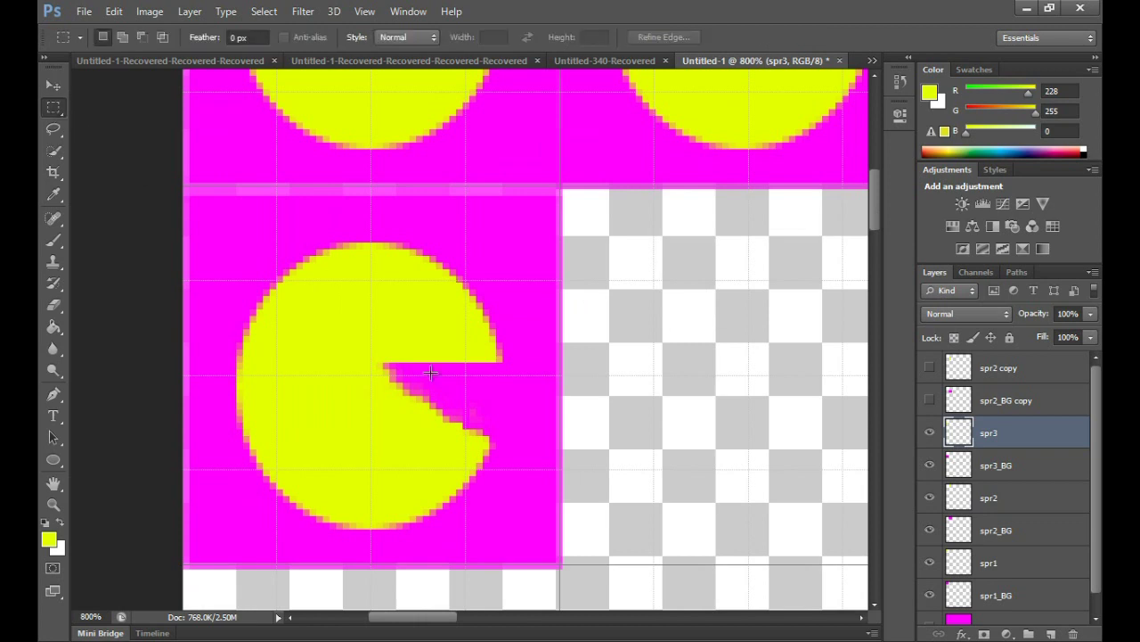
right_click(354, 360)
click(423, 504)
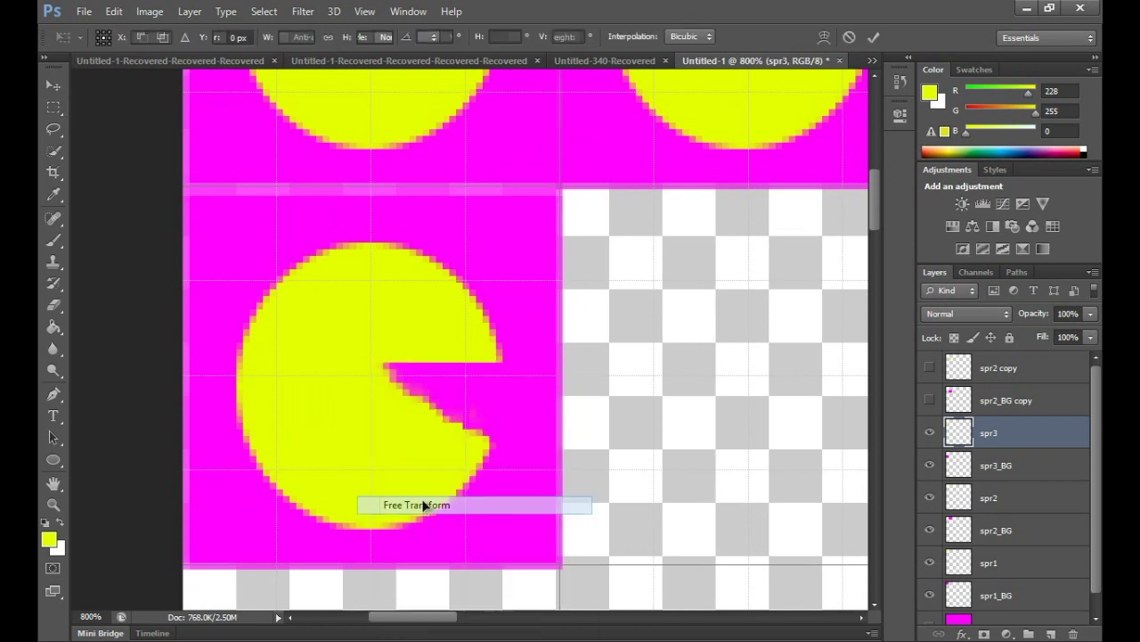
right_click(523, 239)
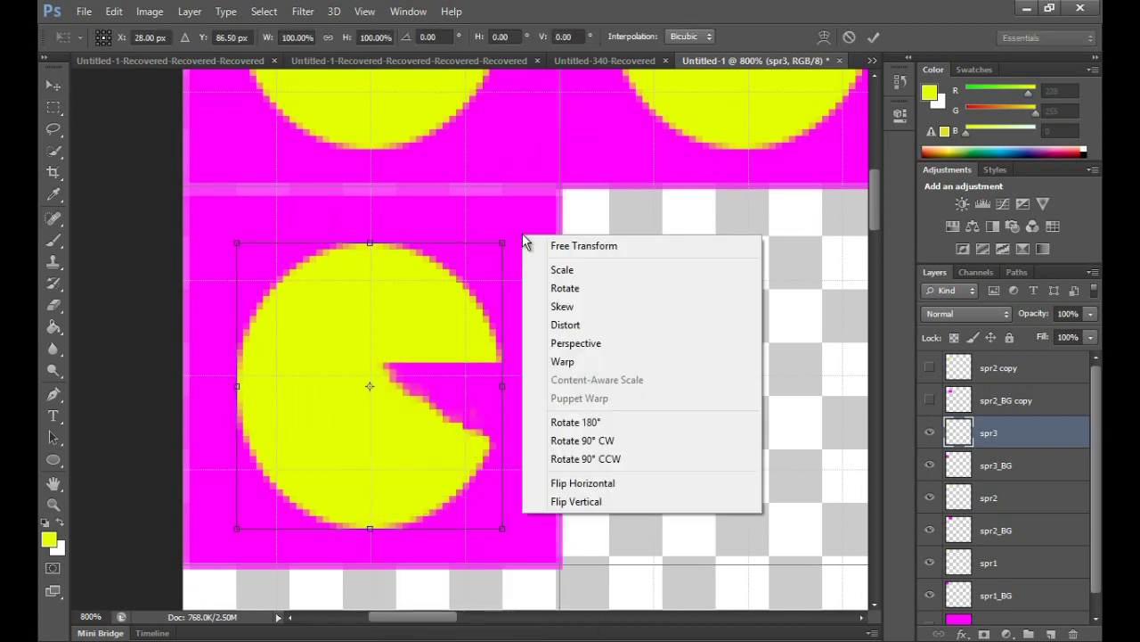
click(617, 440)
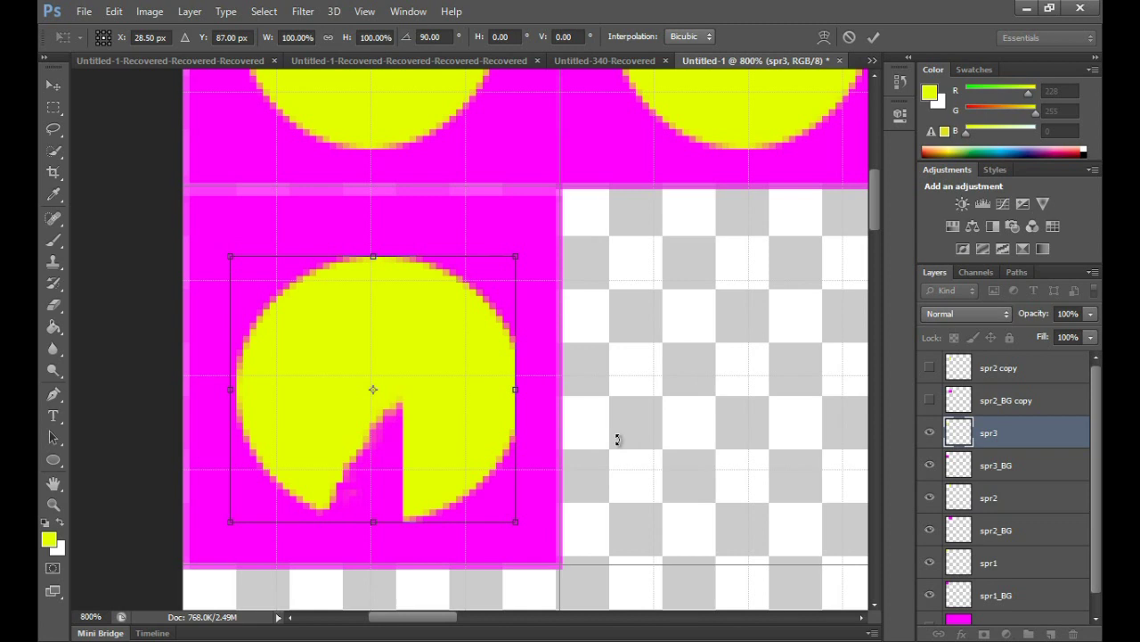
key(Return)
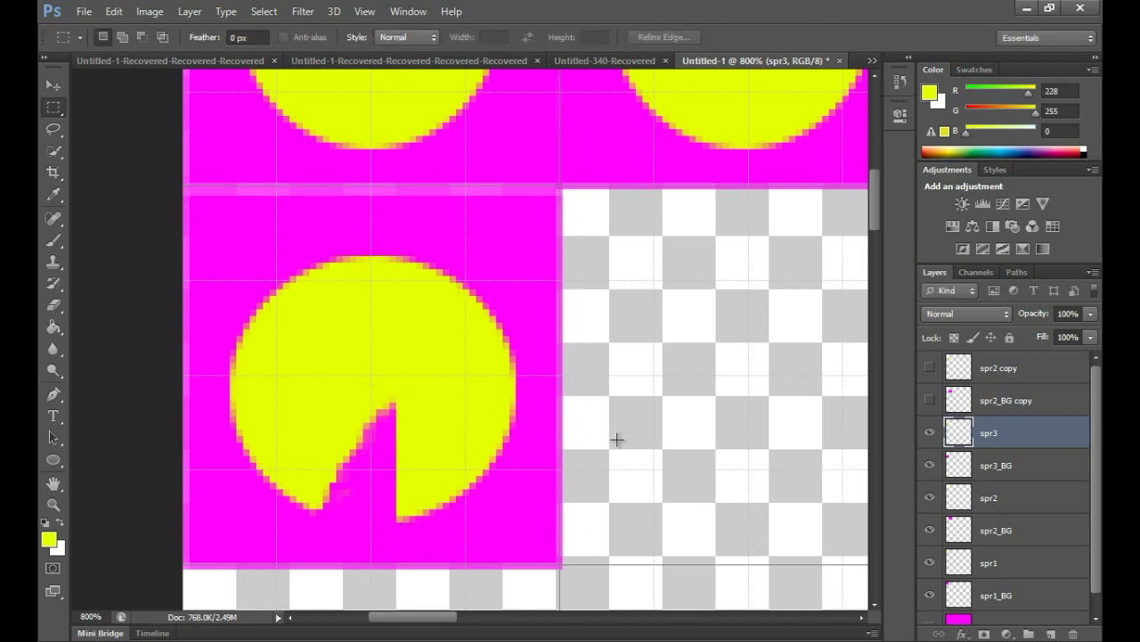
Show the spr2_BG copy layer and rename it as spr4_BG.
click(930, 401)
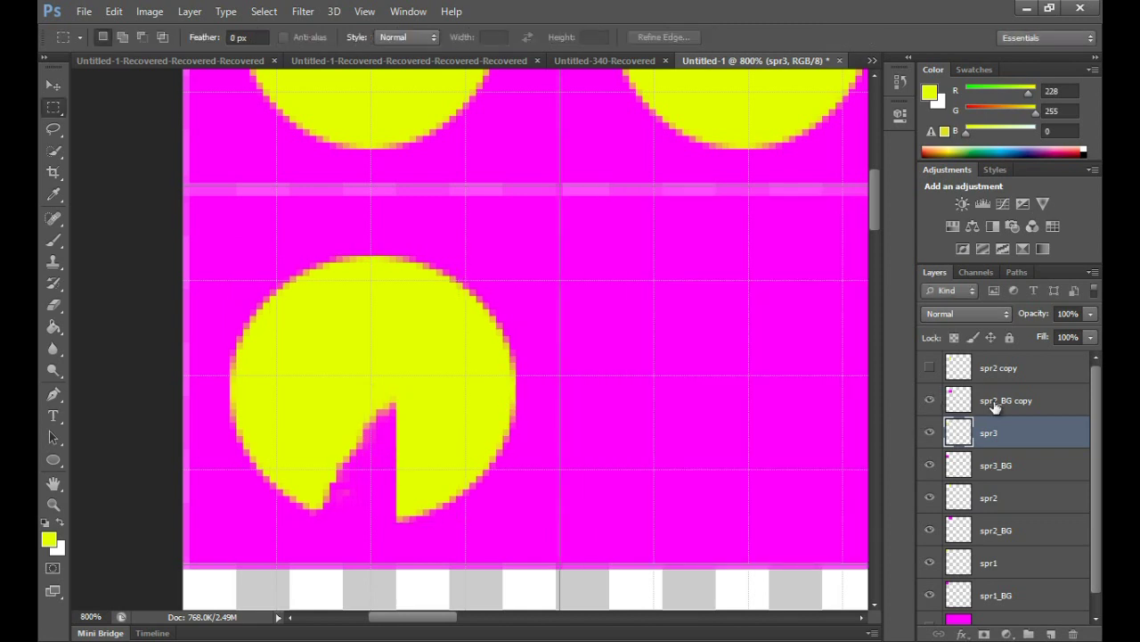
double_click(991, 404)
drag(993, 400, 999, 400)
click(999, 400)
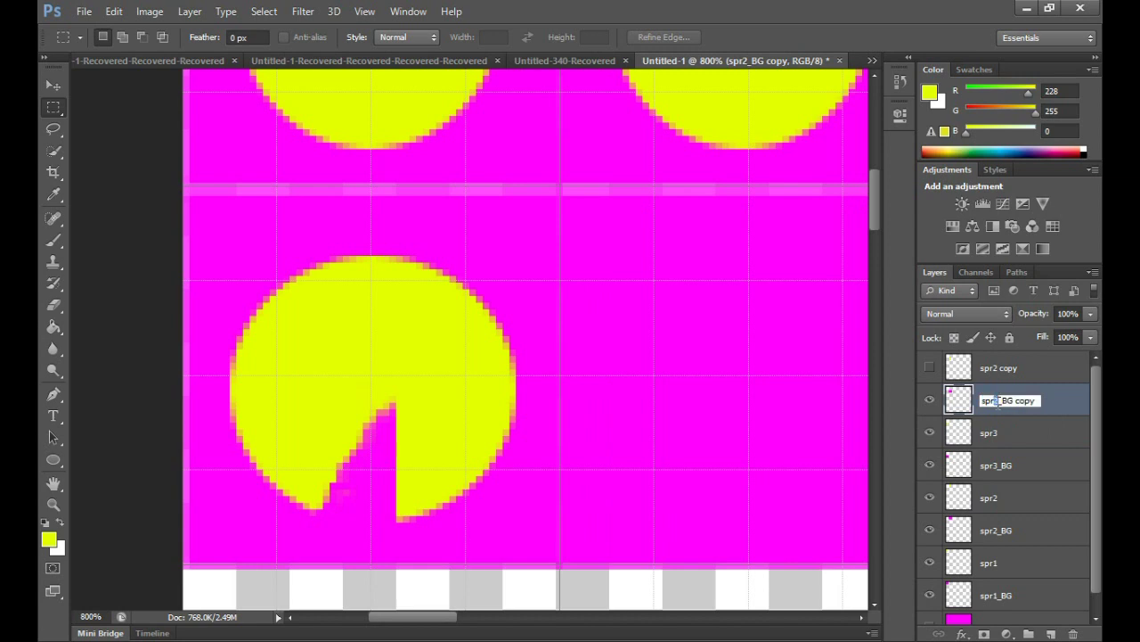
text(4)
drag(1013, 401, 1039, 401)
key(BackSpace)
key(Return)
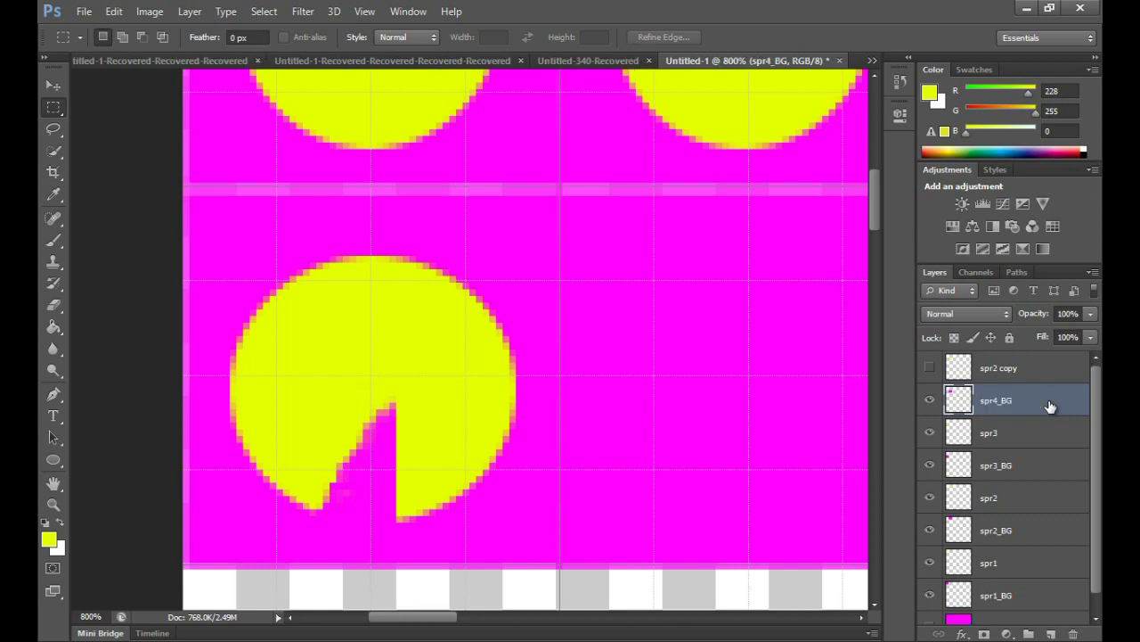
Show the spr2 copy layer and rename it as spr4.
click(929, 367)
click(1012, 371)
double_click(994, 368)
click(994, 368)
drag(994, 368, 1042, 374)
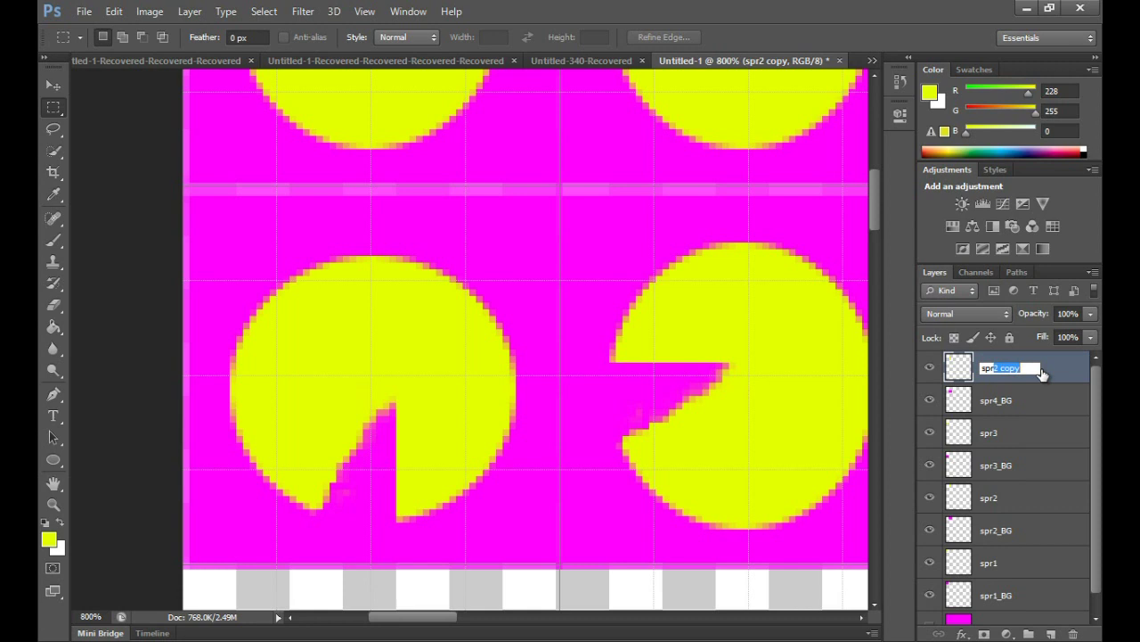
text(4)
key(Return)
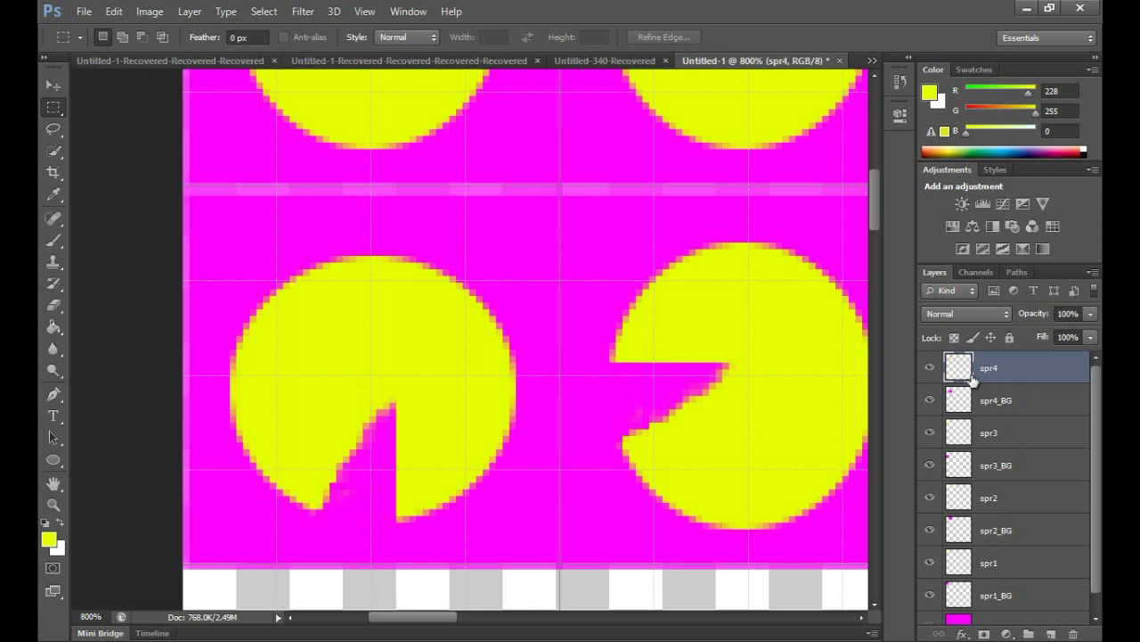
Rotate the sprite on the spr4 layer 90° counterclockwise and a further 180° so its mouth faces up.
right_click(674, 331)
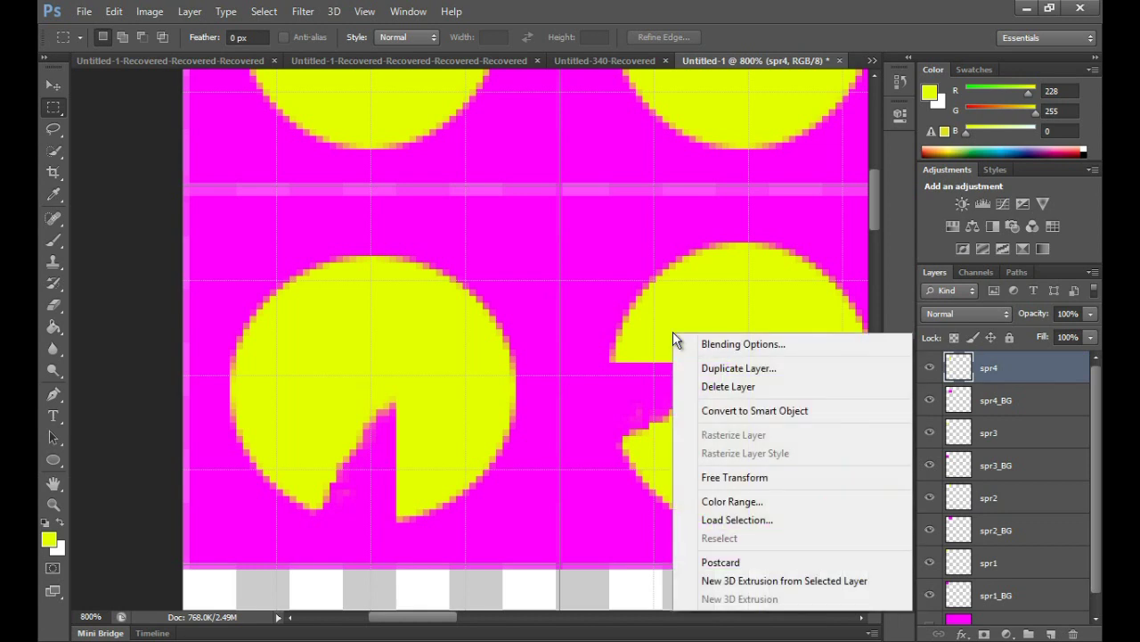
click(726, 478)
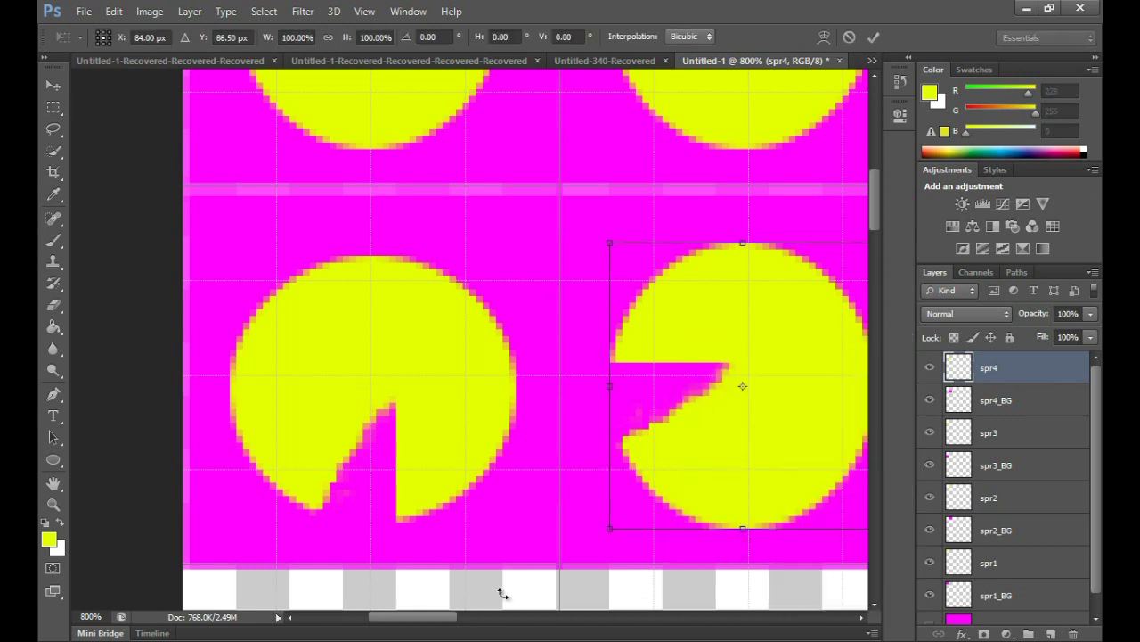
drag(445, 616, 461, 615)
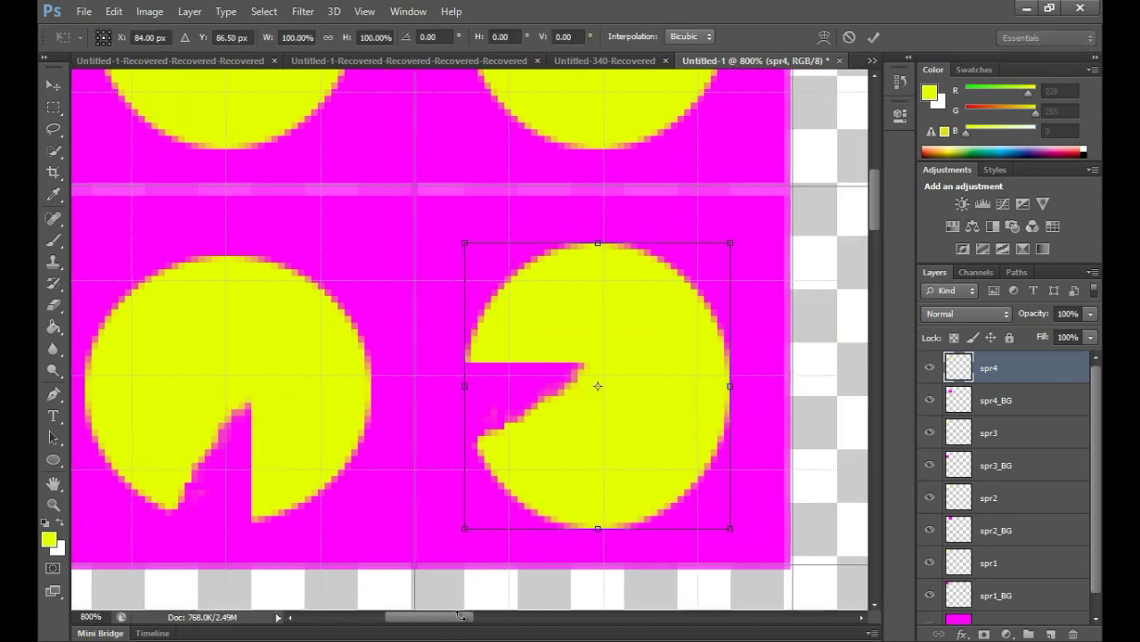
right_click(575, 431)
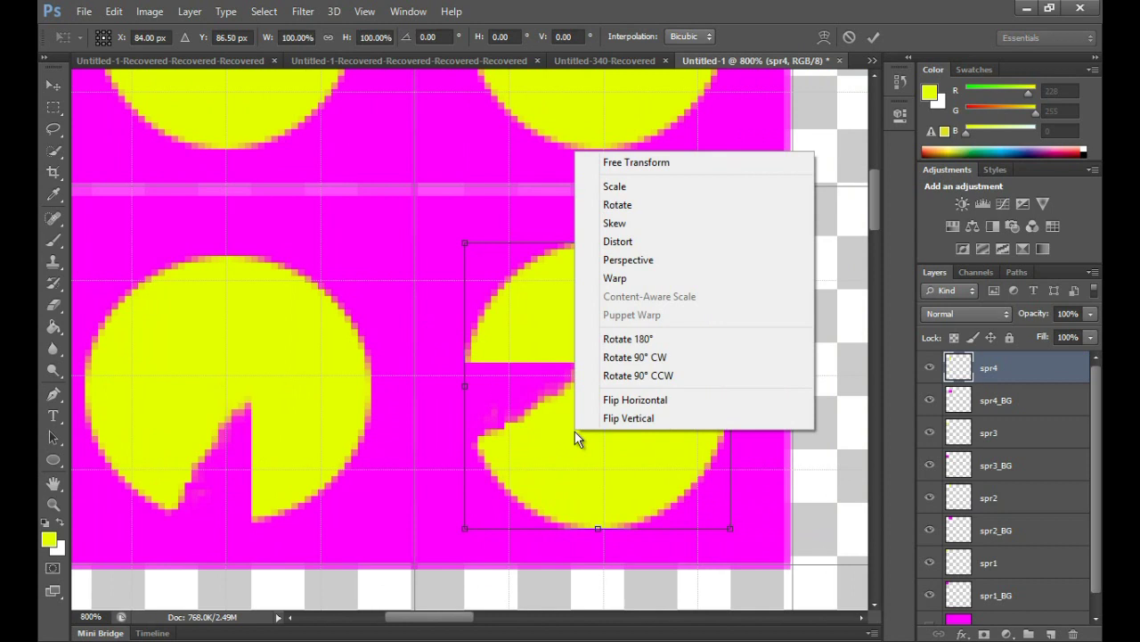
click(672, 373)
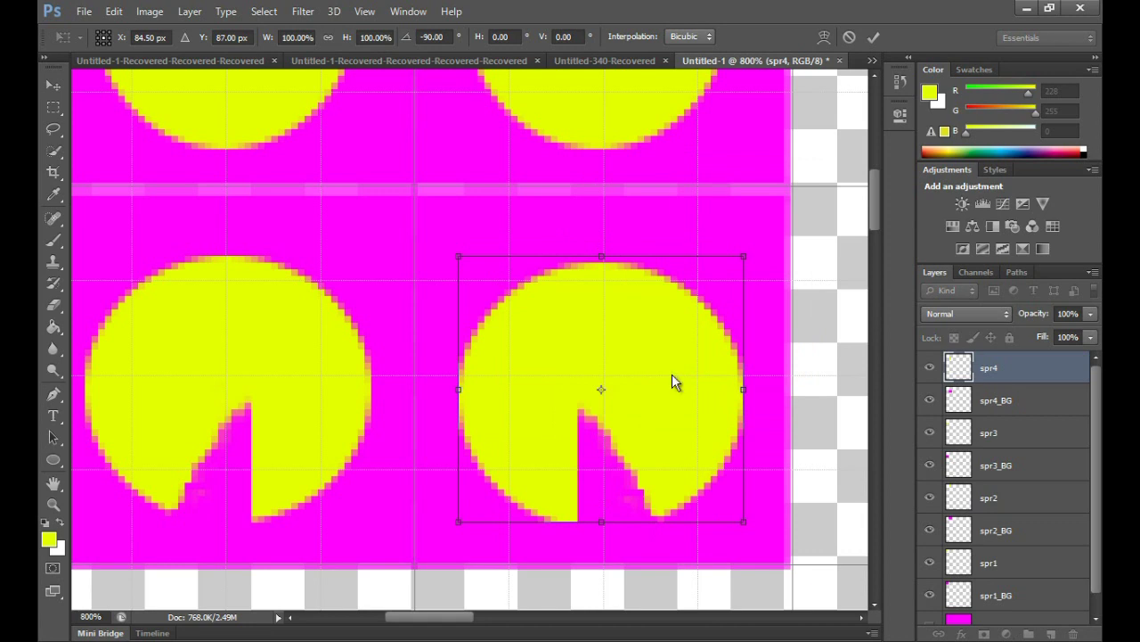
right_click(672, 373)
click(710, 284)
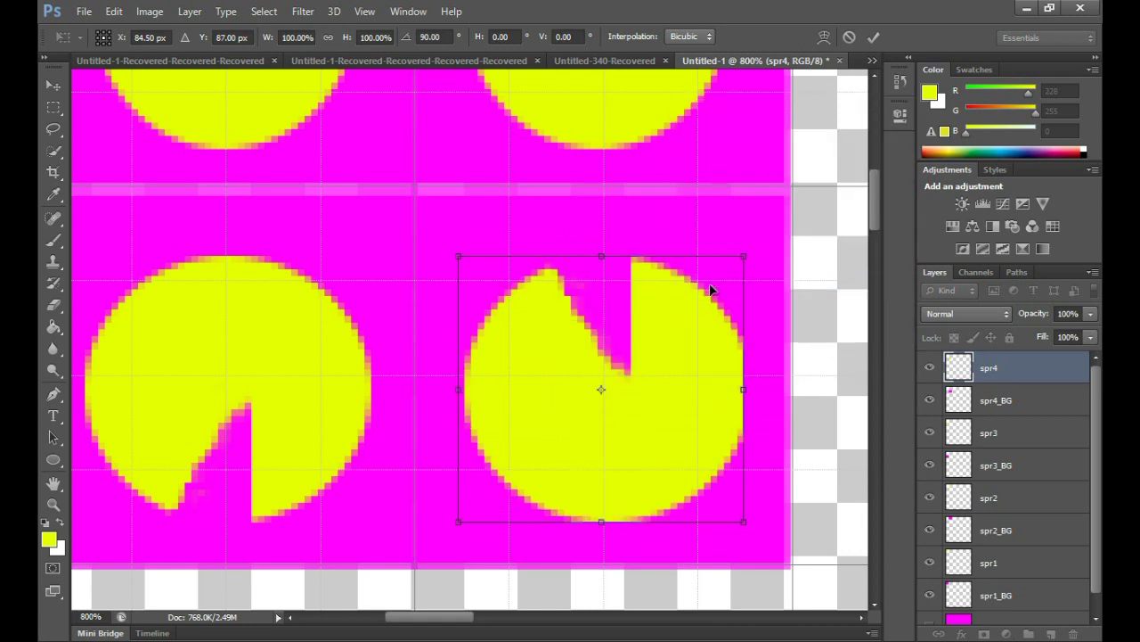
key(Return)
key(m)
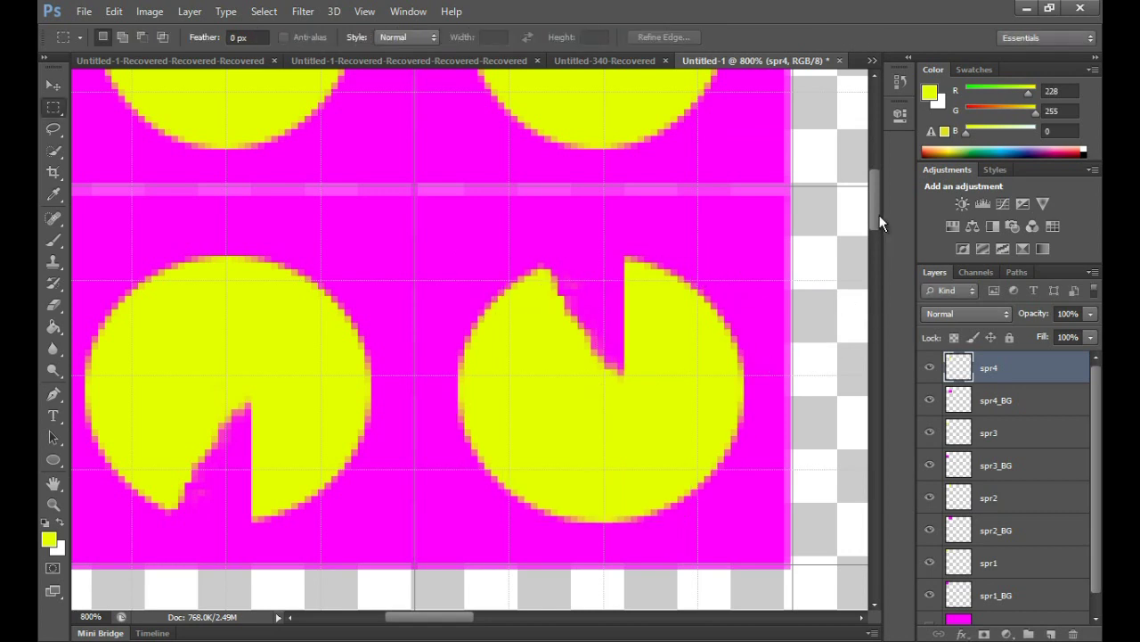
Move the spr2 and spr2_BG layers one grid cell to the right, leaving the second cell of the first row empty.
scroll(876, 214, up, 1)
mouse_move(876, 210)
mouse_down()
mouse_move(874, 186)
mouse_move(873, 219)
mouse_up()
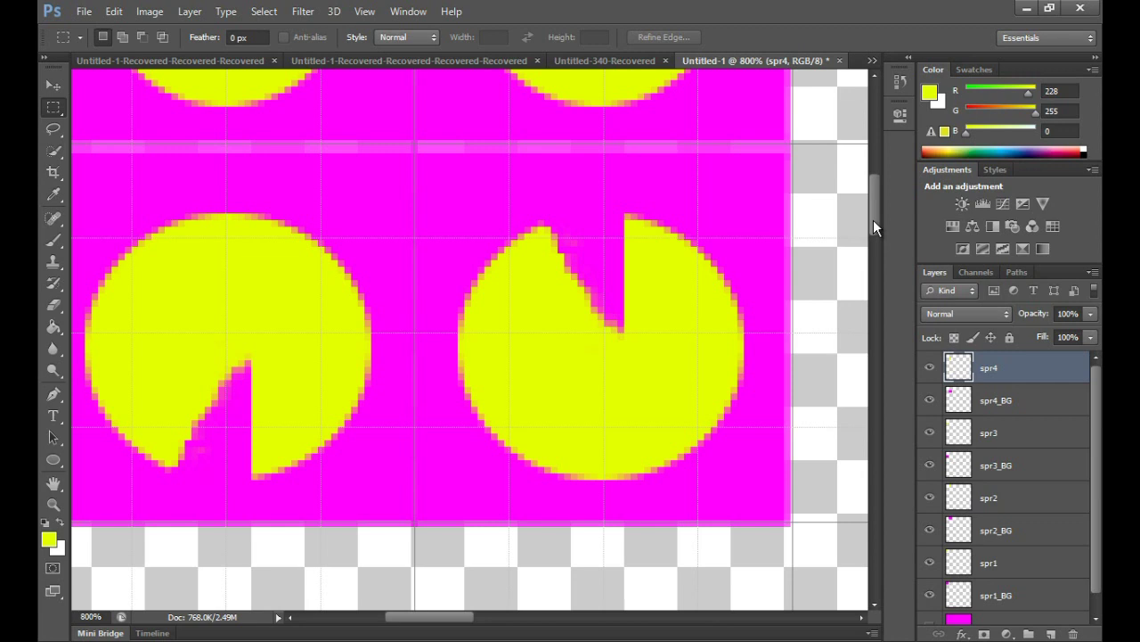
drag(874, 219, 869, 182)
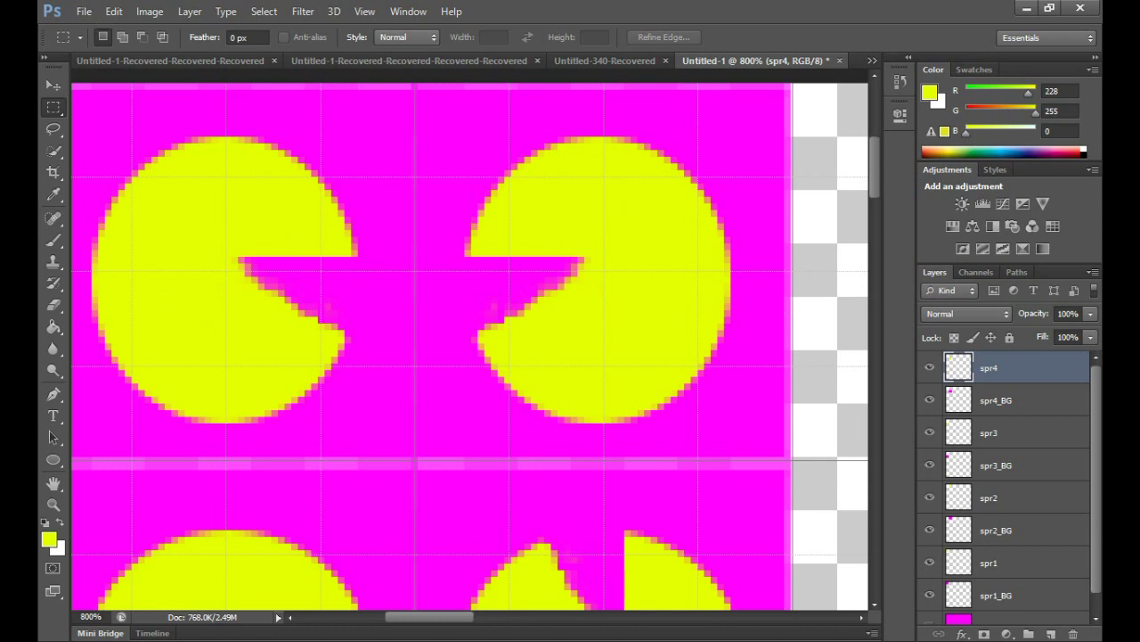
drag(1094, 559, 1095, 583)
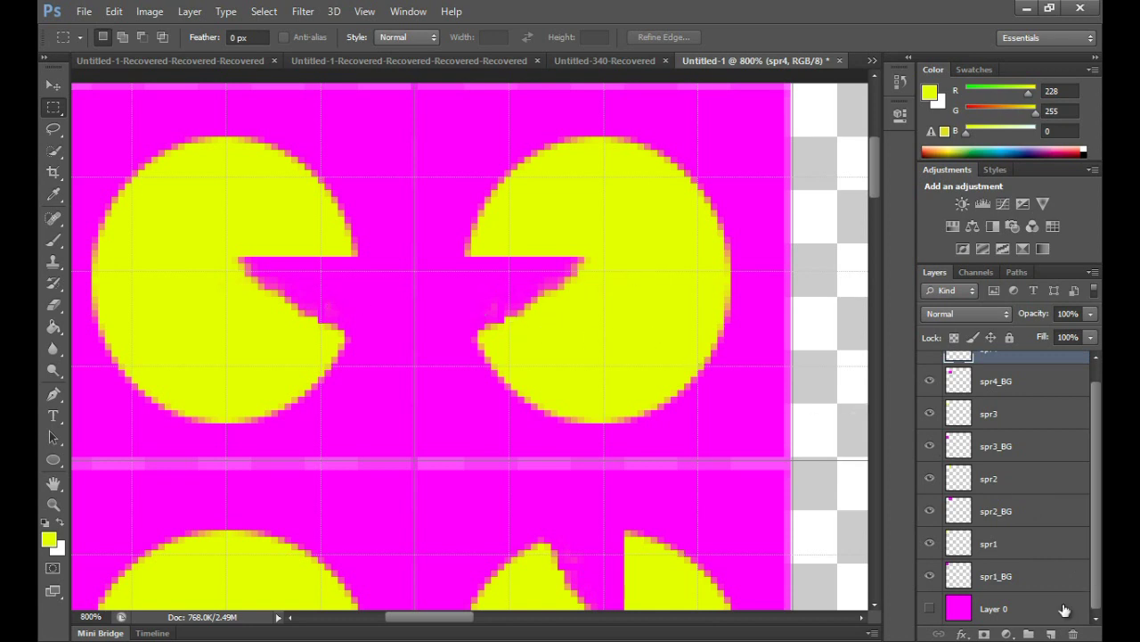
click(1021, 522)
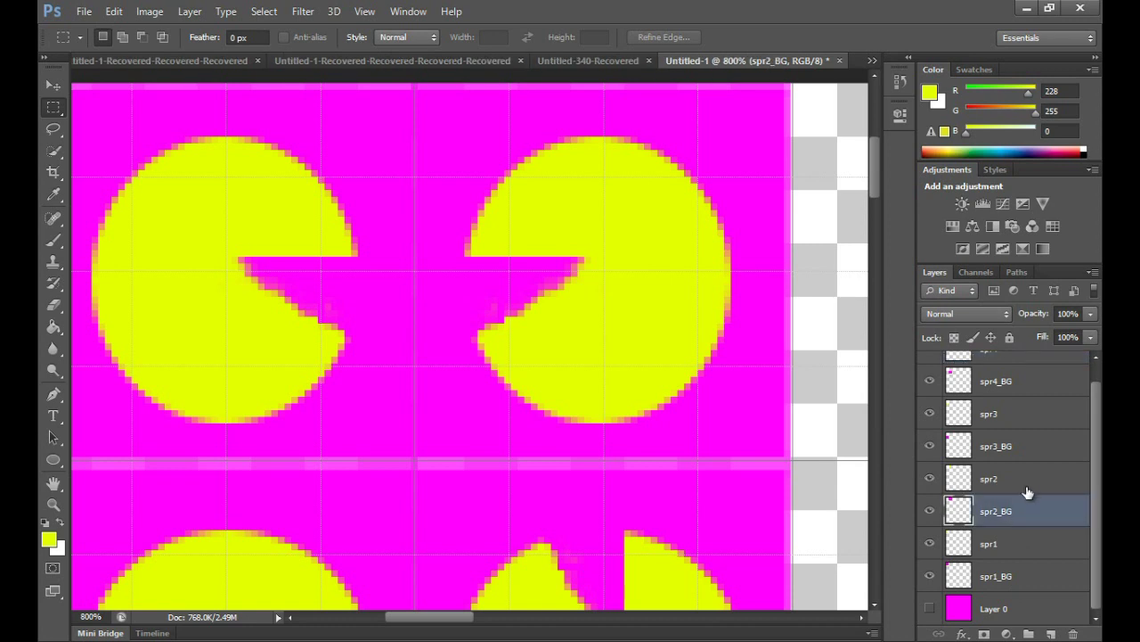
shift+click(1029, 487)
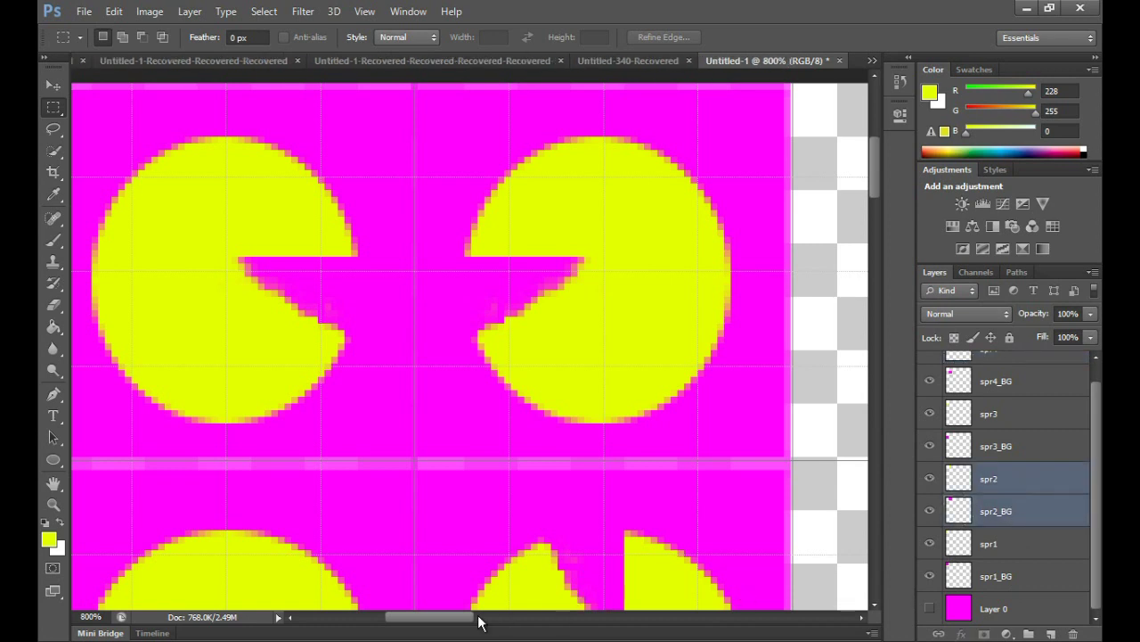
drag(454, 620, 517, 620)
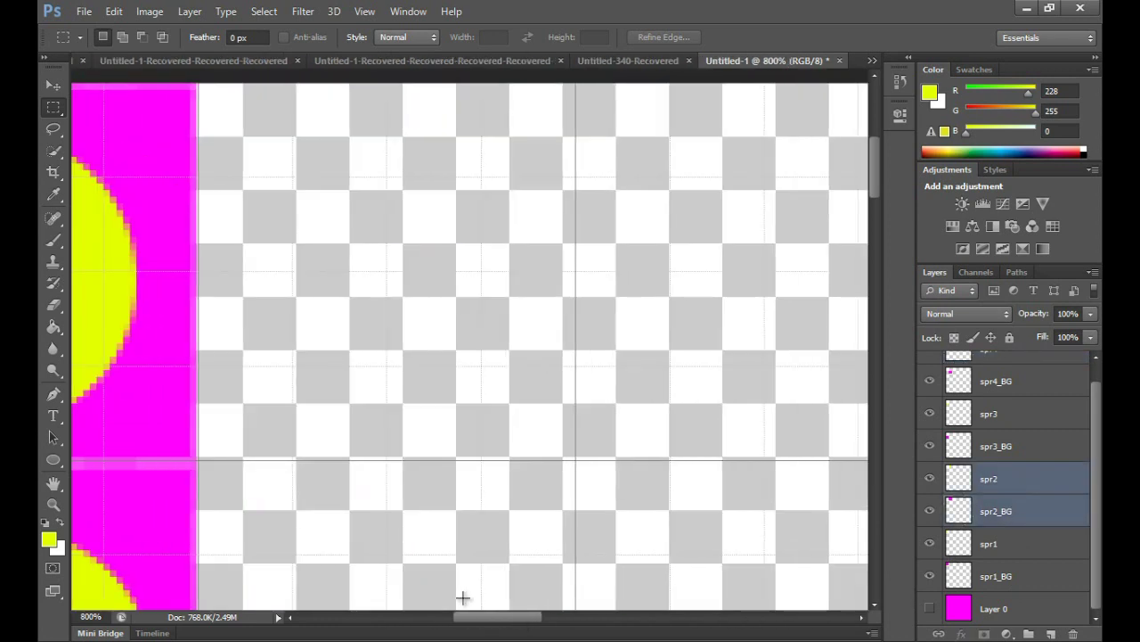
drag(137, 431, 246, 434)
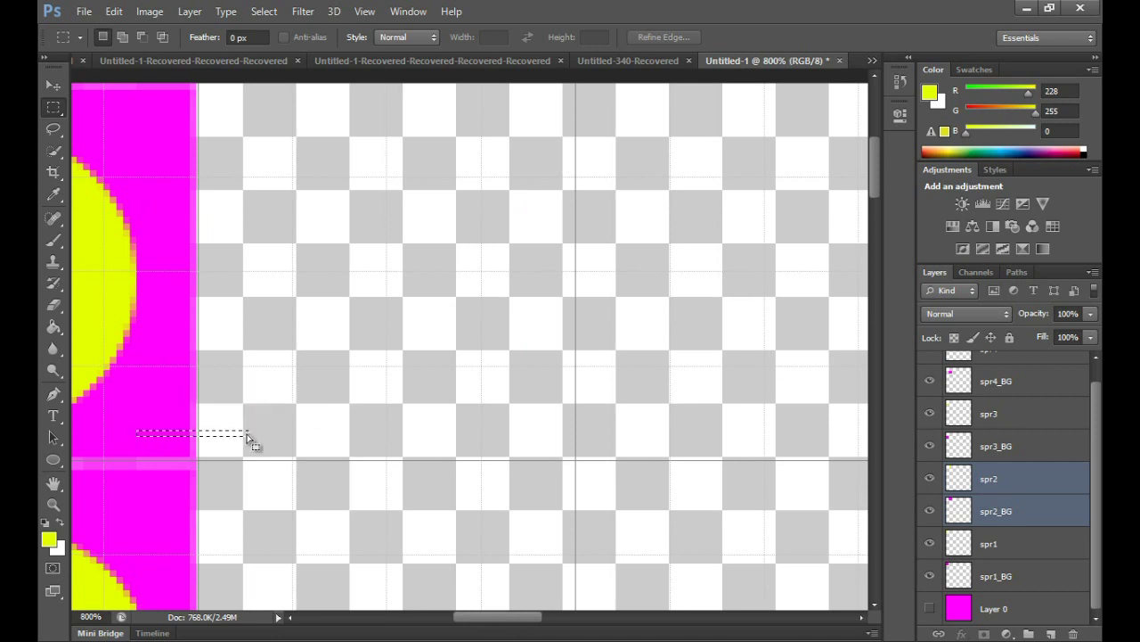
click(247, 434)
click(54, 83)
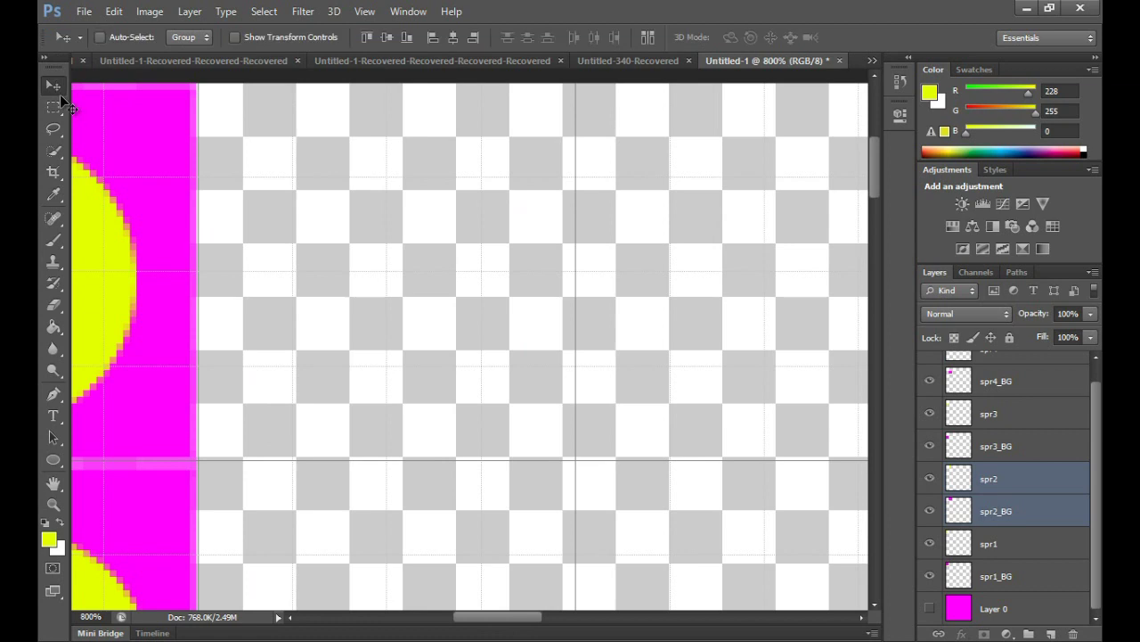
drag(135, 429, 507, 437)
drag(499, 624, 438, 624)
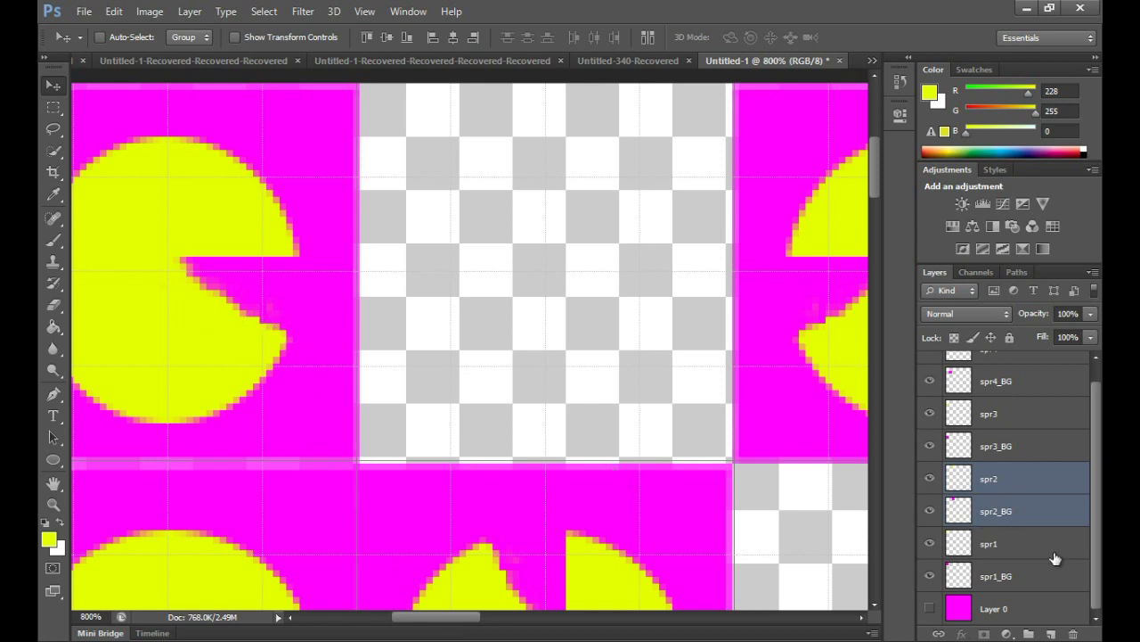
Duplicate the spr1 and spr1_BG layers in the same document and move the copies into the empty second cell of the first row.
click(1033, 577)
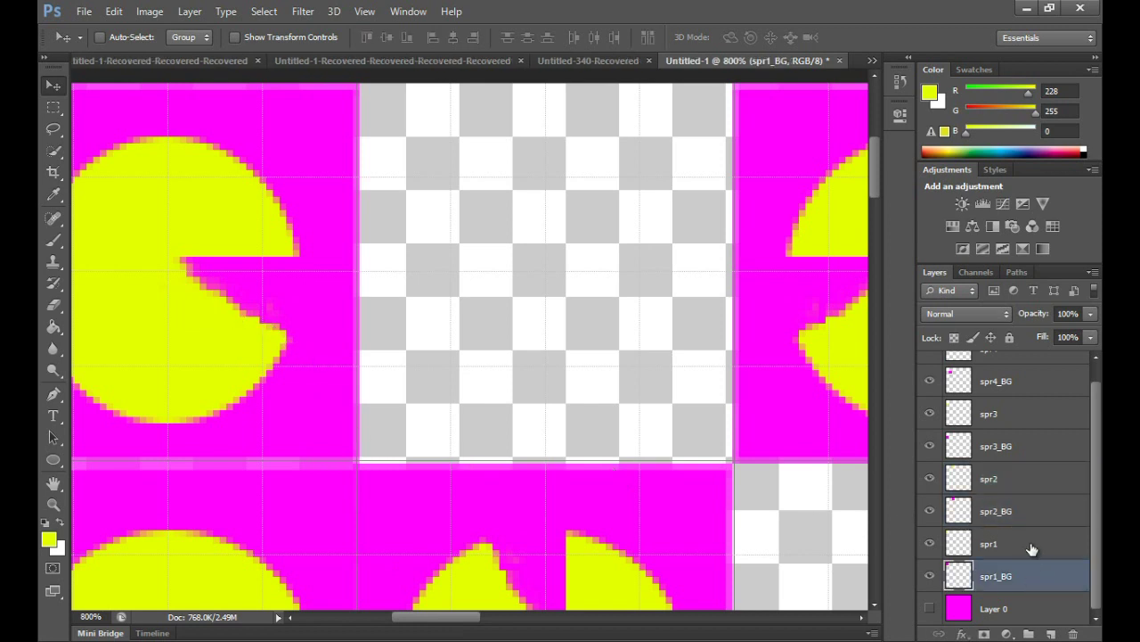
ctrl+click(1032, 548)
right_click(1031, 546)
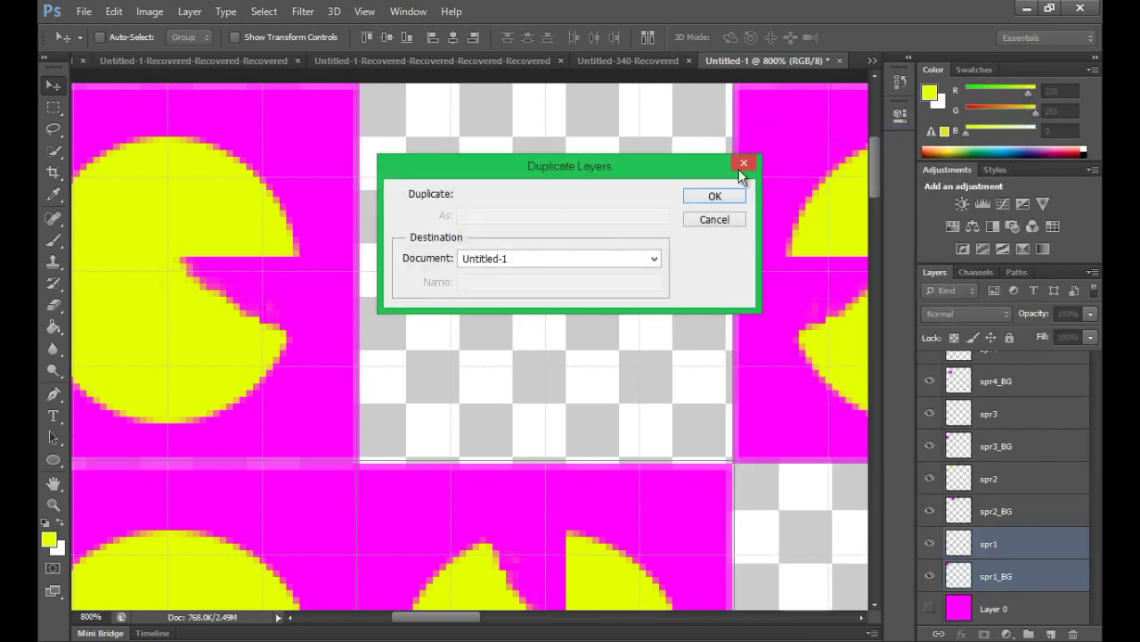
click(715, 195)
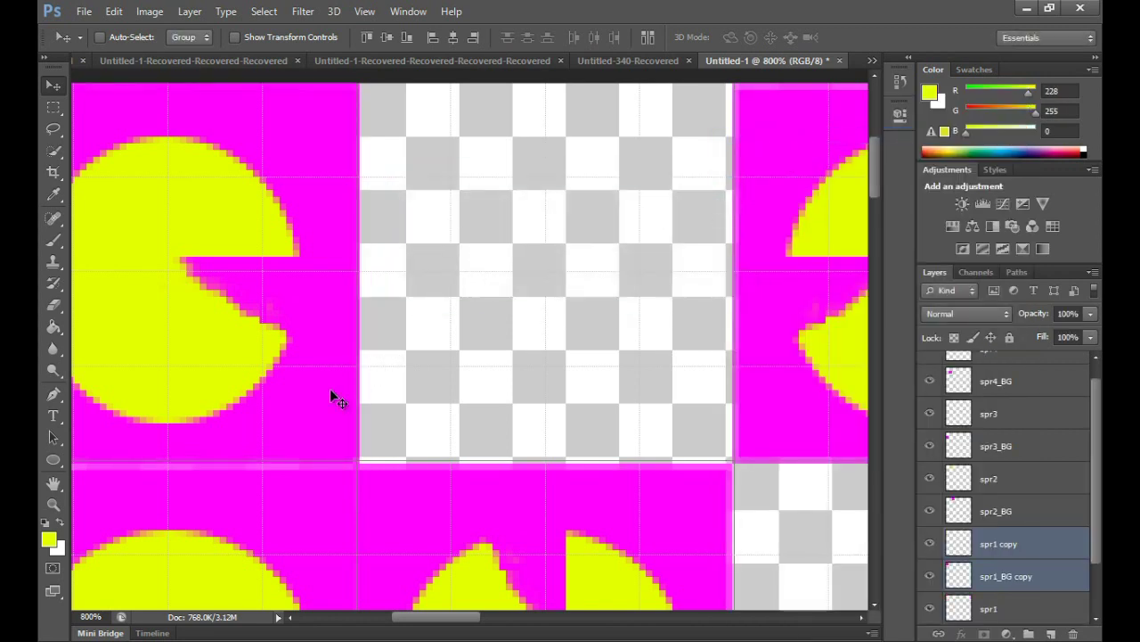
drag(298, 417, 664, 418)
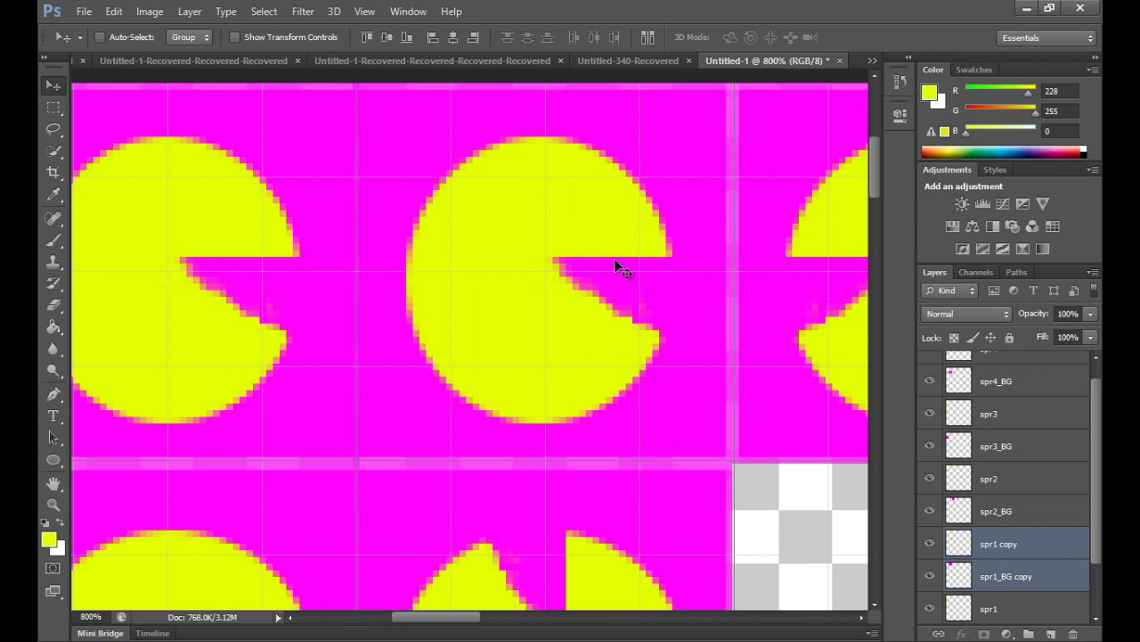
Rename the spr1_BG copy layer as spr1a_BG.
click(1063, 580)
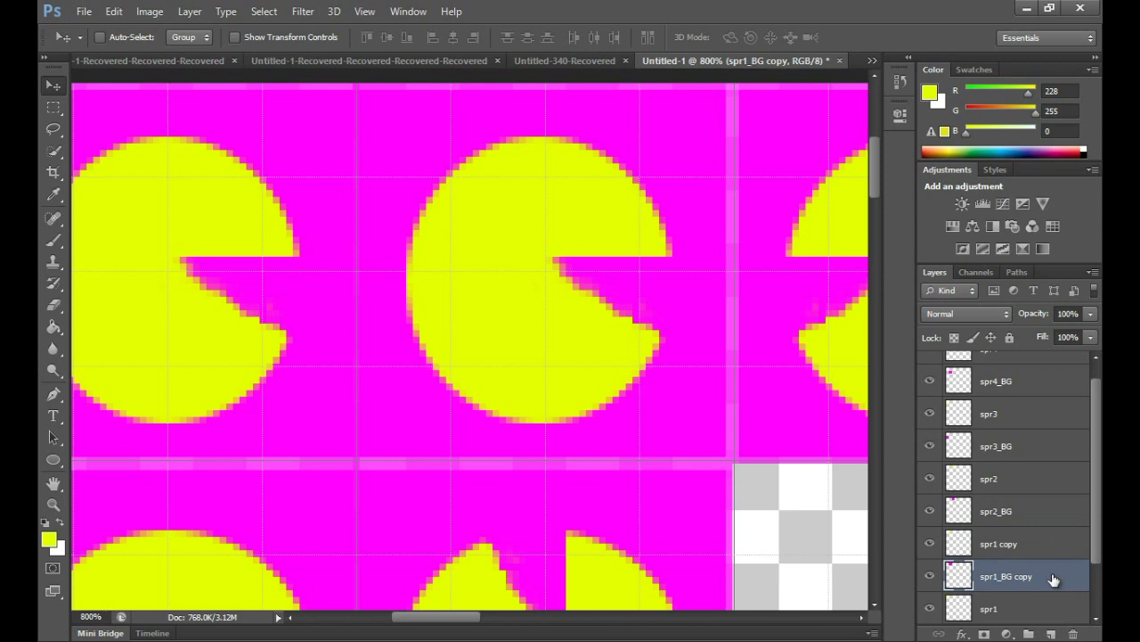
double_click(998, 577)
click(998, 577)
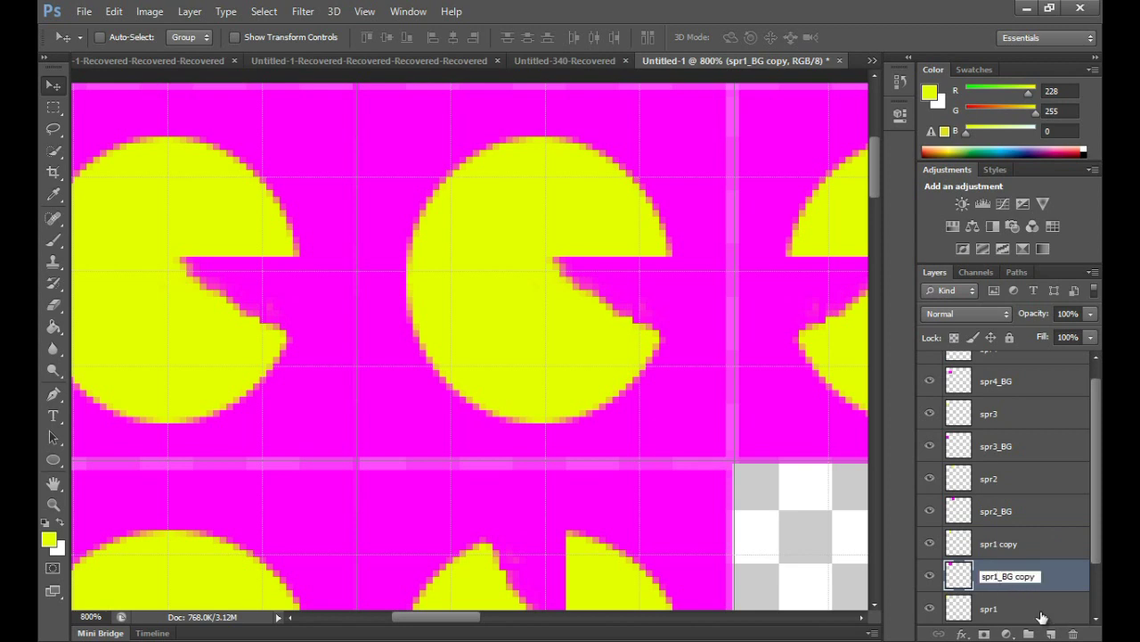
text(a)
drag(1019, 578, 1045, 578)
key(BackSpace)
key(Return)
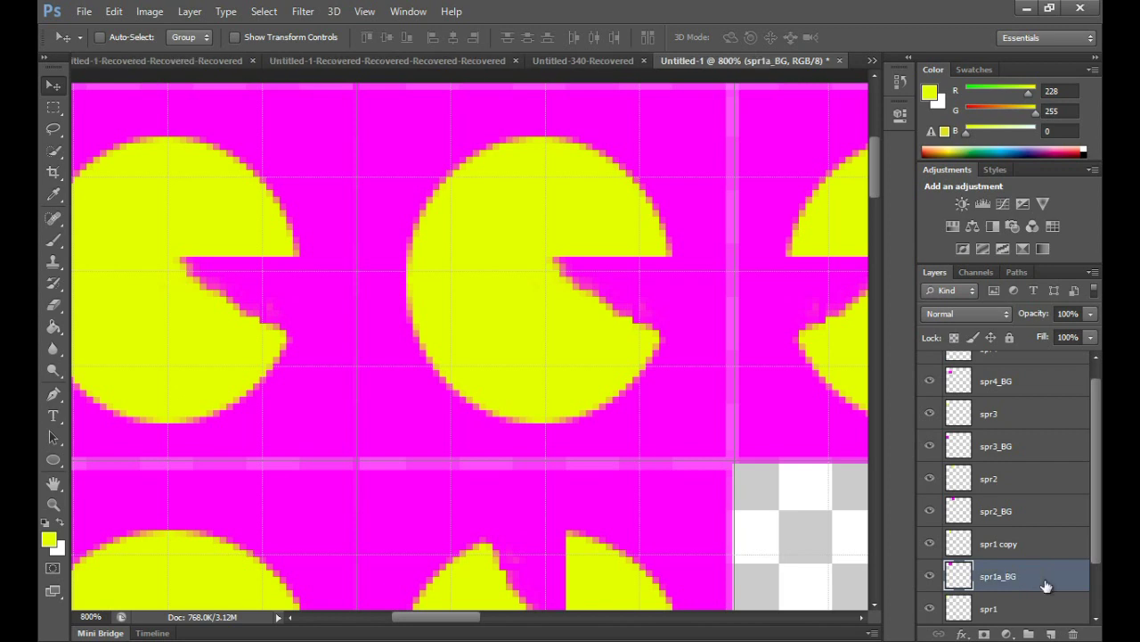
Rename the spr1 copy layer as spr1a.
click(999, 550)
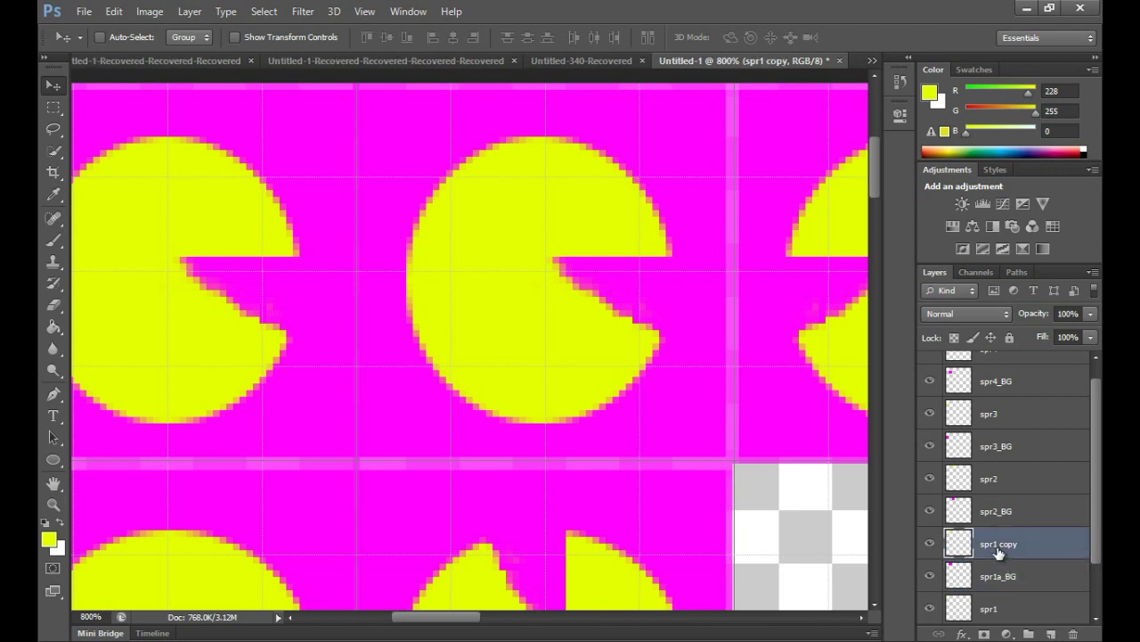
double_click(998, 545)
text(spr1a_BG)
key(BackSpace)
key(BackSpace)
key(BackSpace)
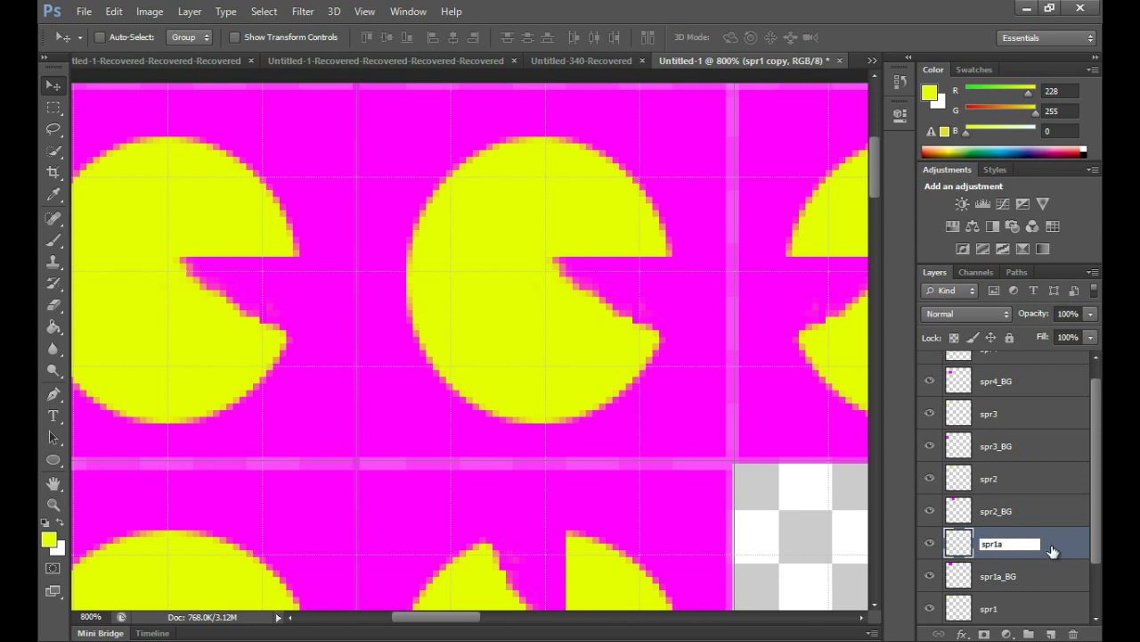
key(Return)
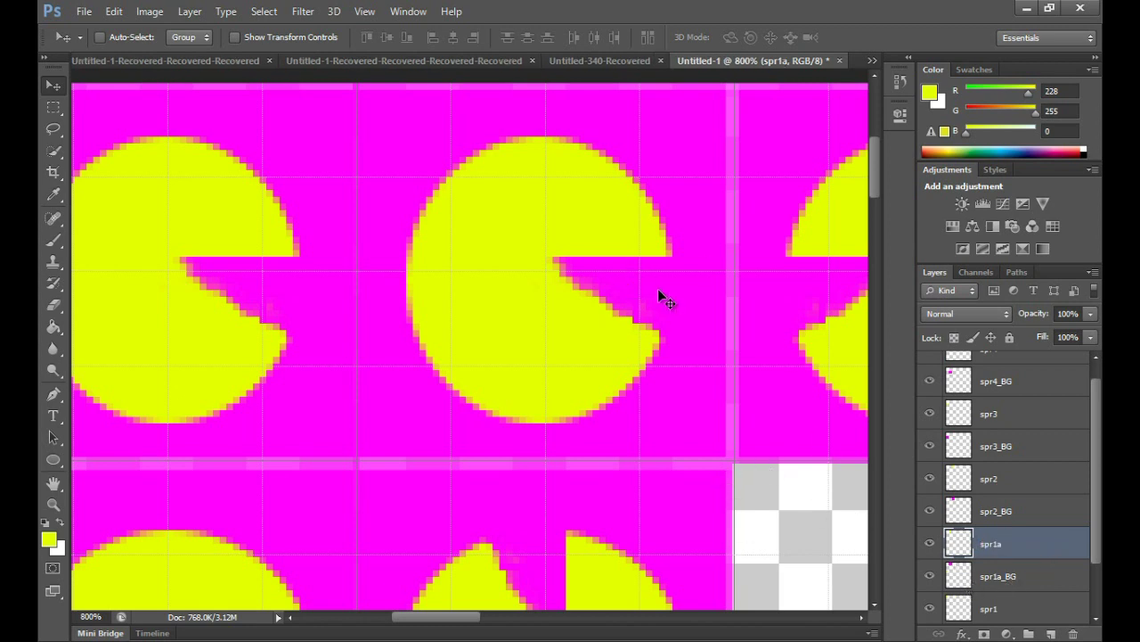
Fill the spr1a sprite's open mouth with yellow using a 4 px brush, and erase 1 px horizontal lines from its centre to its right edge.
click(54, 241)
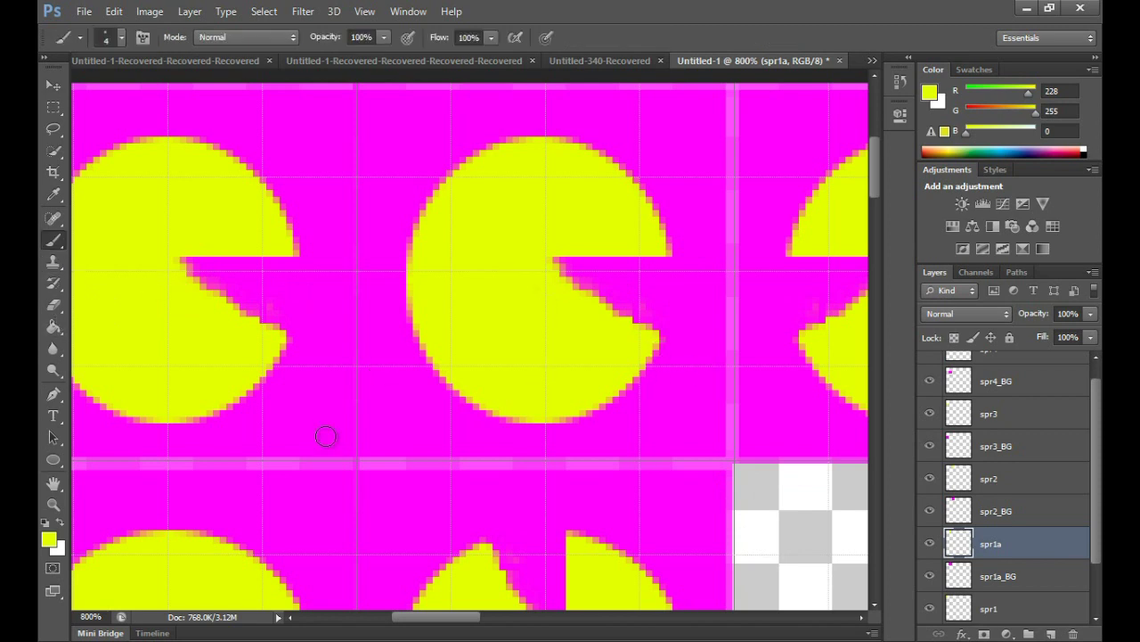
mouse_move(569, 288)
mouse_down()
mouse_move(572, 252)
mouse_move(580, 285)
mouse_move(583, 261)
mouse_move(578, 286)
mouse_move(553, 255)
mouse_move(618, 257)
mouse_move(589, 294)
mouse_move(621, 255)
mouse_move(607, 312)
mouse_move(623, 250)
mouse_move(623, 310)
mouse_move(625, 285)
mouse_move(653, 326)
mouse_move(651, 259)
mouse_move(639, 259)
mouse_move(622, 325)
mouse_move(618, 295)
mouse_move(631, 264)
mouse_move(659, 256)
mouse_move(644, 352)
mouse_up()
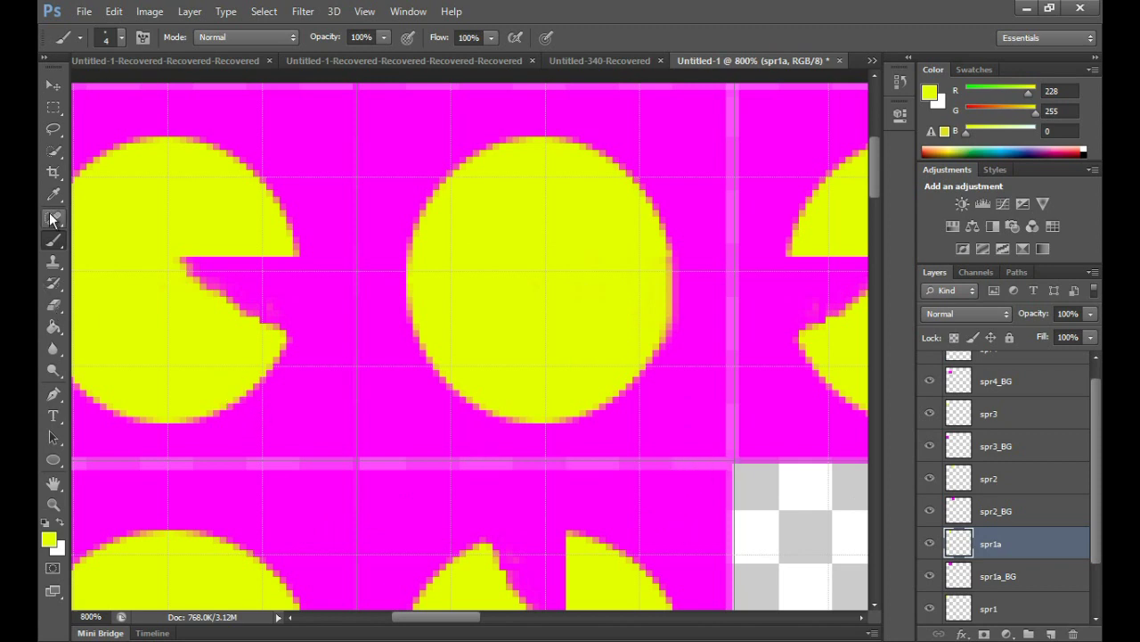
click(53, 304)
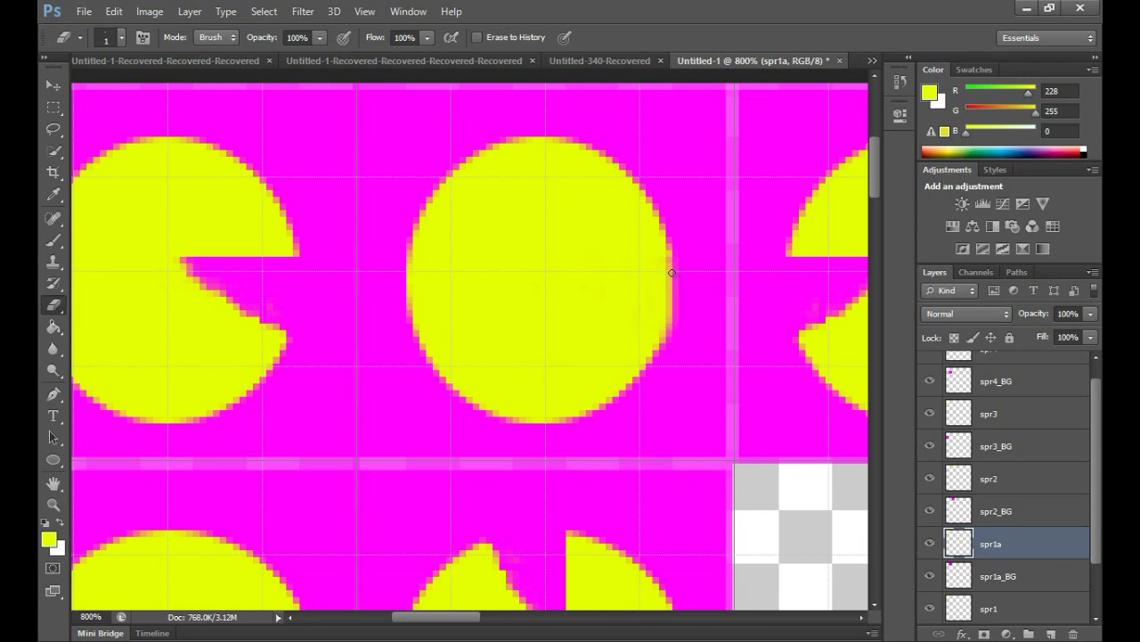
drag(672, 273, 549, 274)
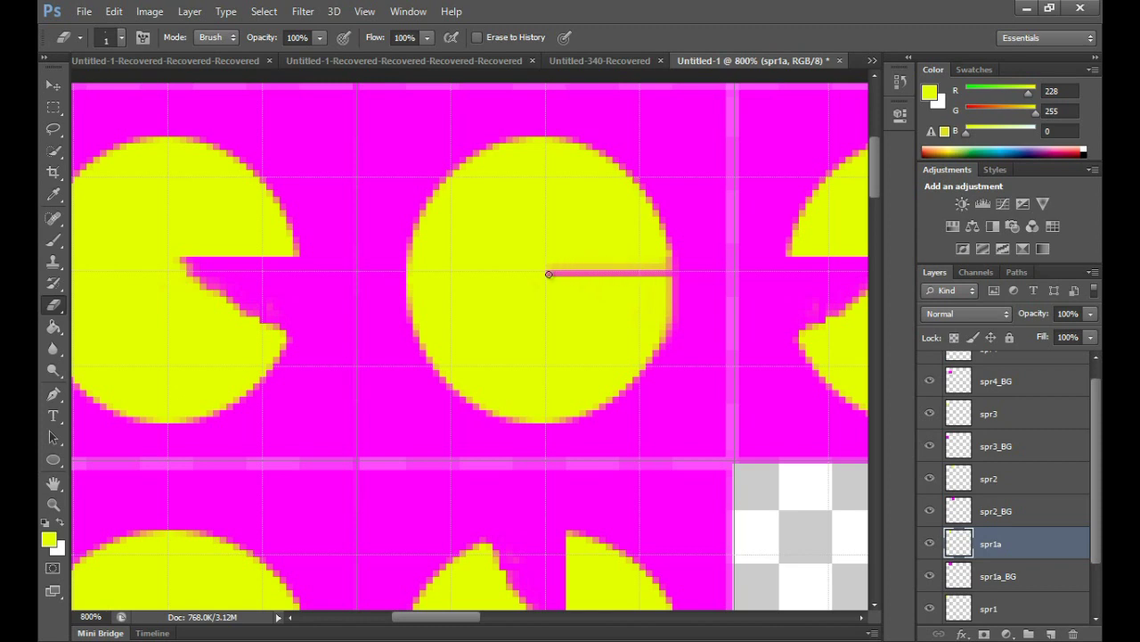
drag(676, 279, 557, 279)
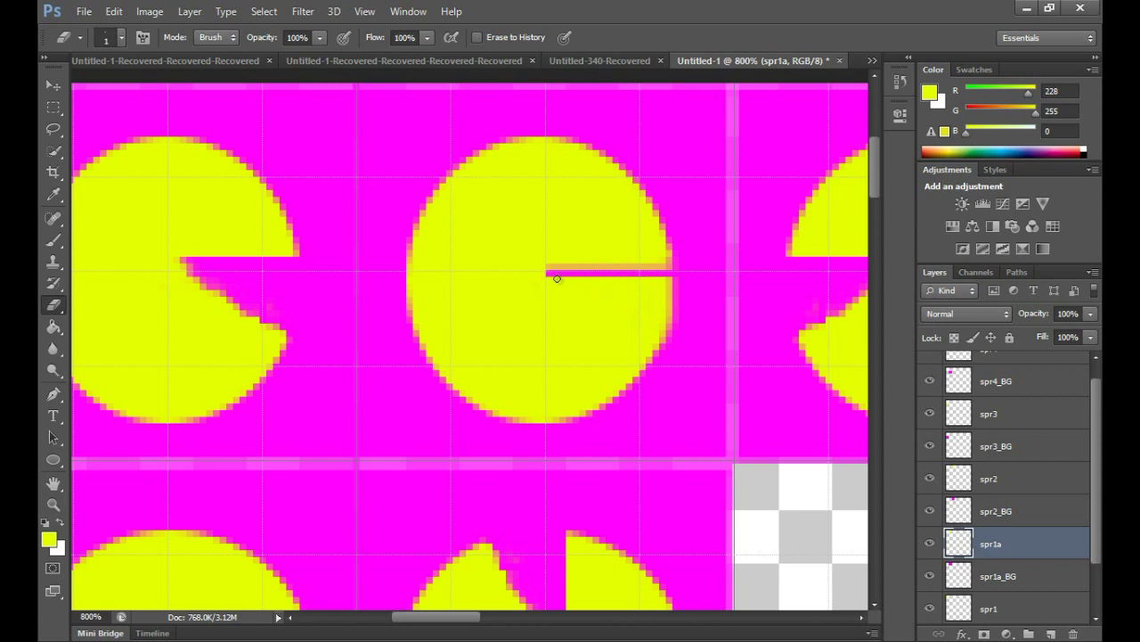
drag(673, 286, 602, 285)
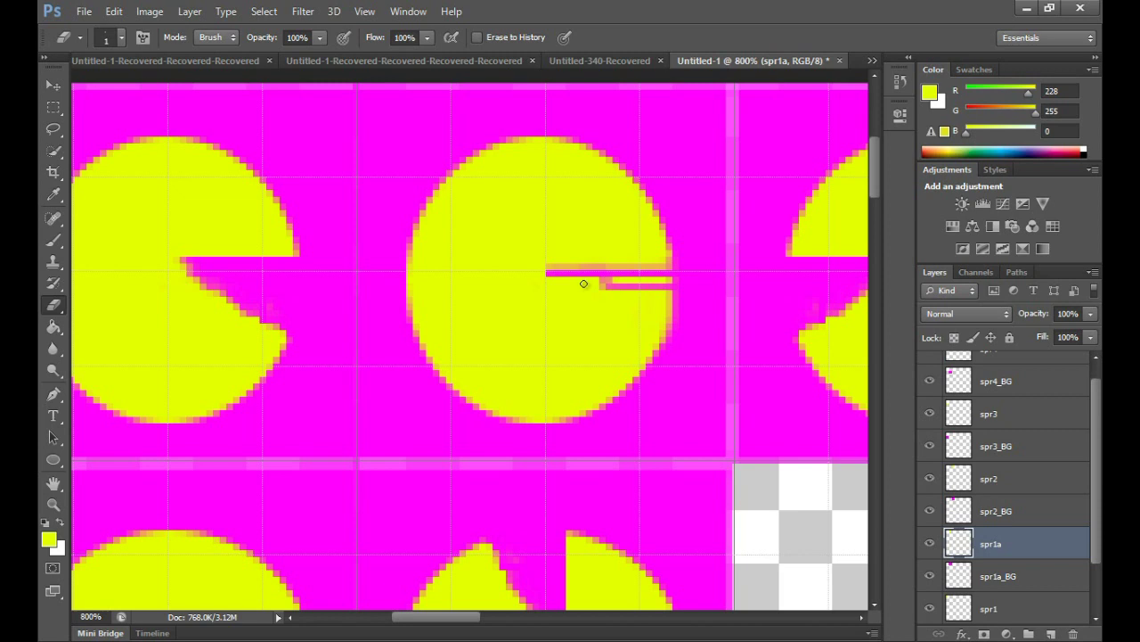
drag(551, 284, 660, 285)
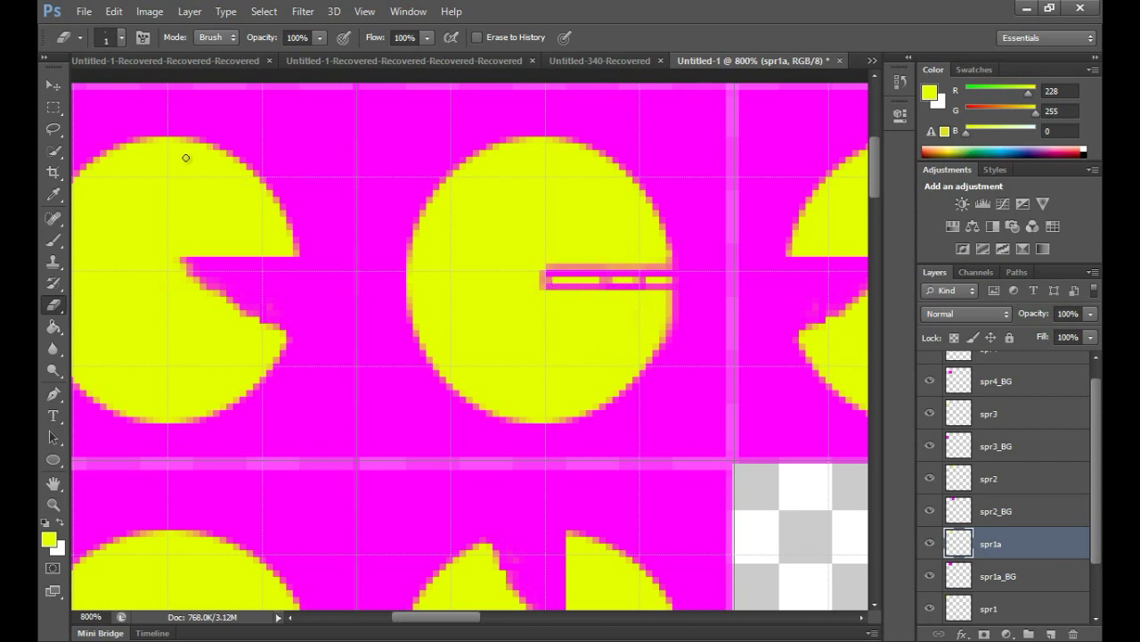
Clear a thin rectangular area from the centre to the right edge of the spr1a sprite to form a nearly closed mouth, and deselect it.
click(55, 107)
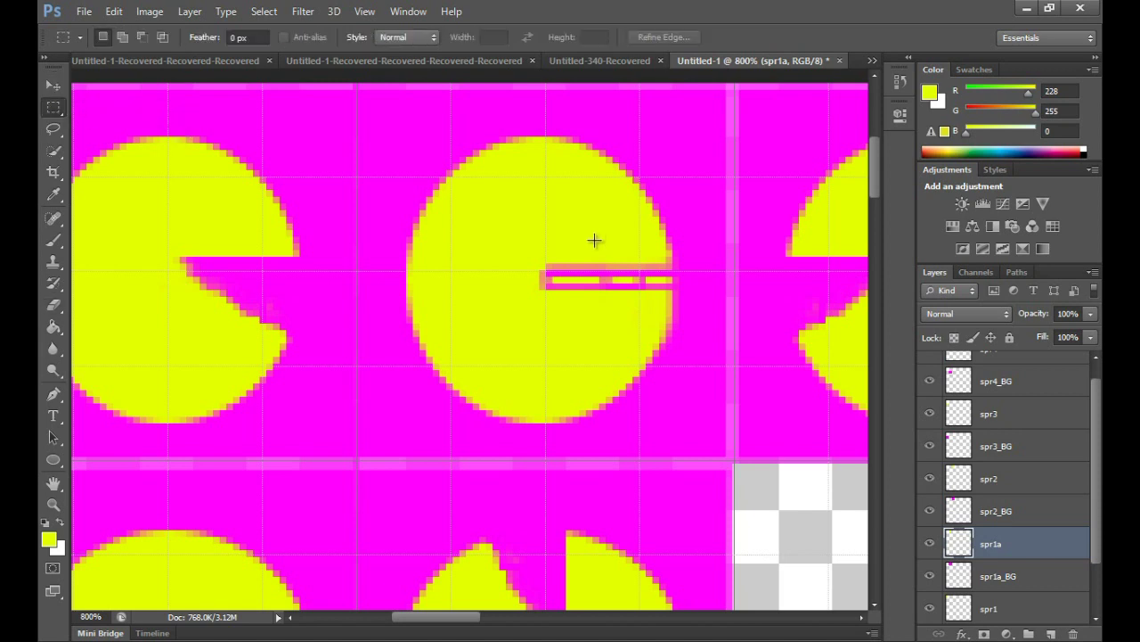
drag(683, 267, 541, 286)
key(Delete)
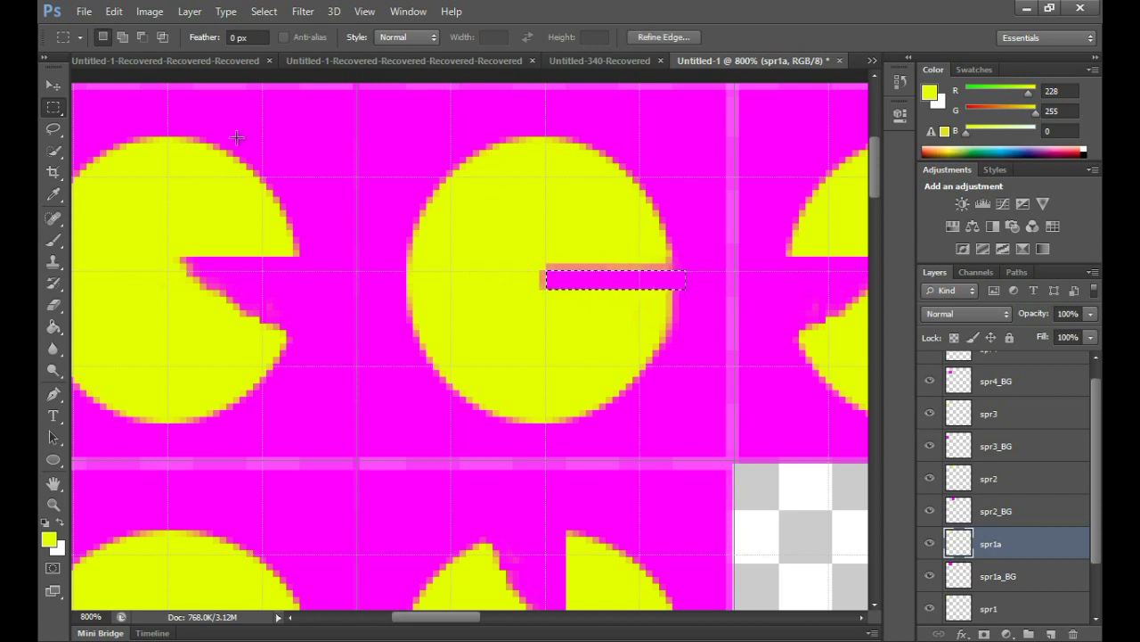
click(137, 112)
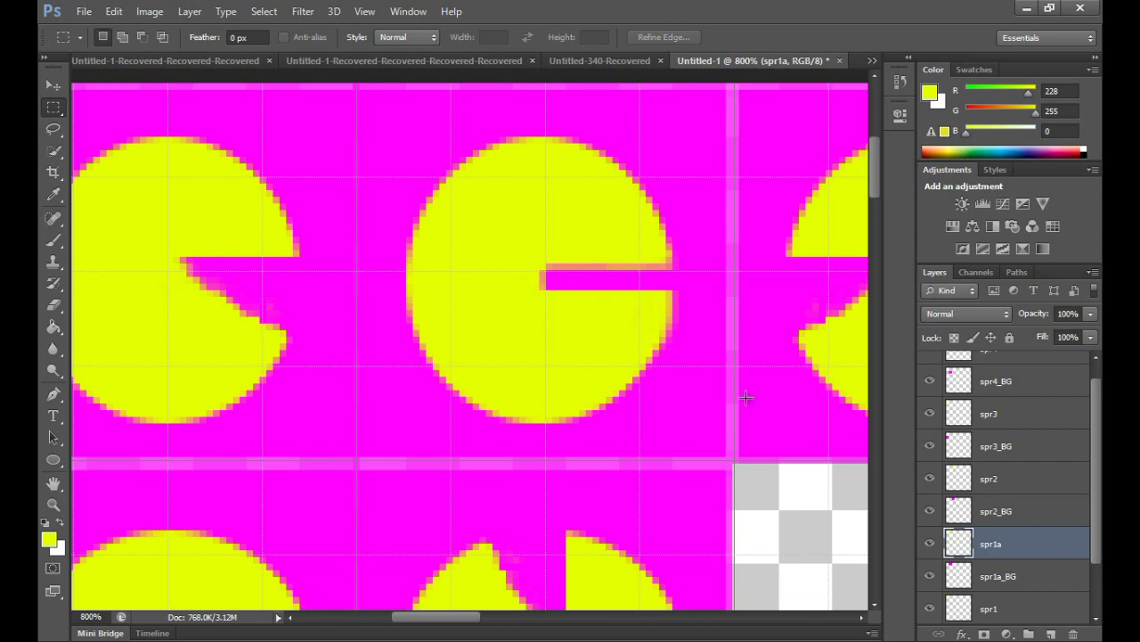
Duplicate the spr1a and spr1a_BG layers and move the copies 4.02 cm to the right into the fourth cell of the first row.
mouse_move(878, 173)
mouse_down()
mouse_move(877, 202)
mouse_move(877, 173)
mouse_up()
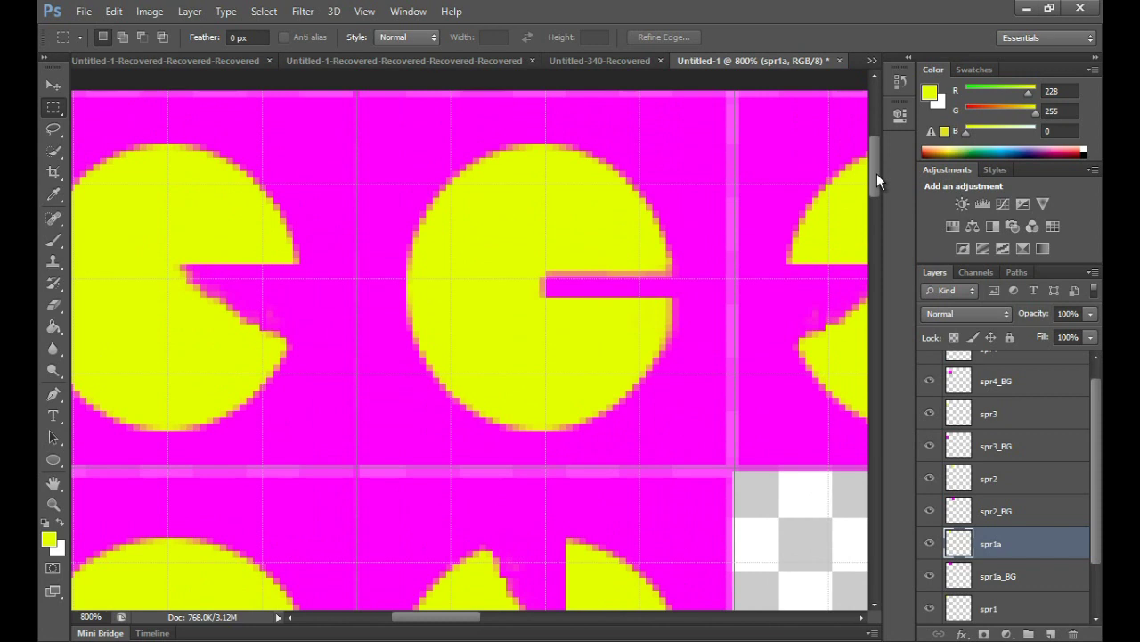
click(51, 83)
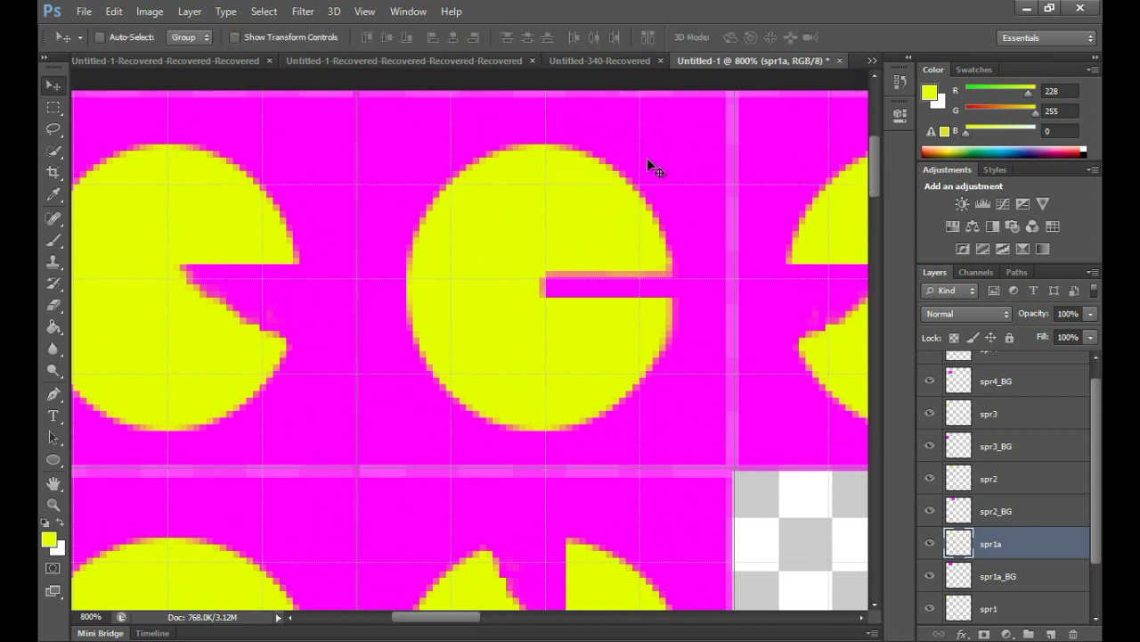
click(1041, 577)
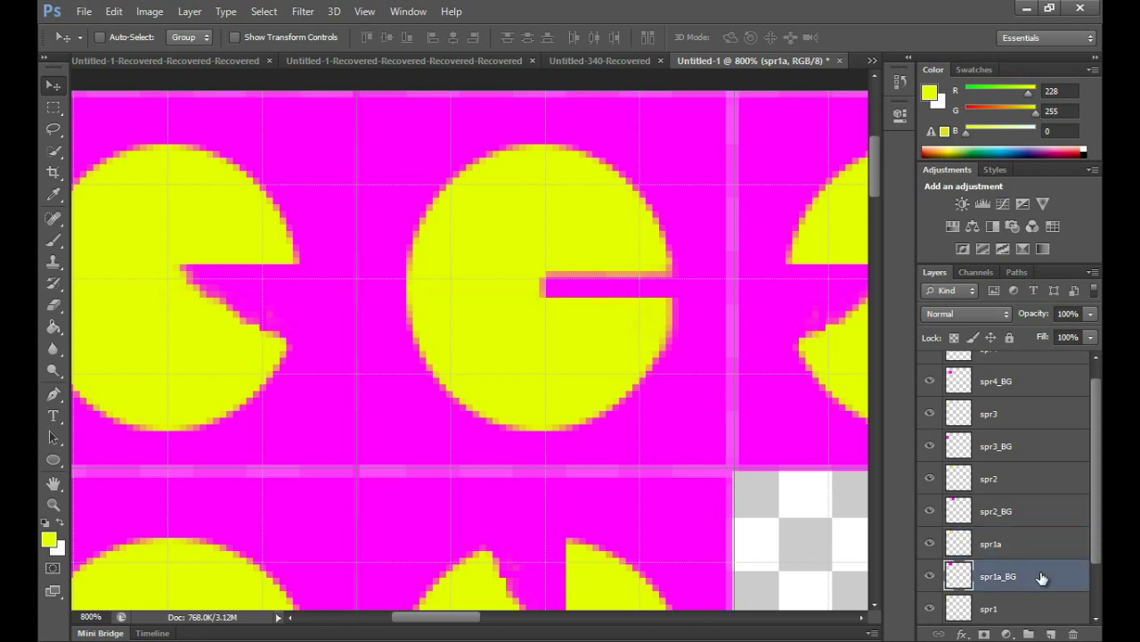
shift+click(1029, 543)
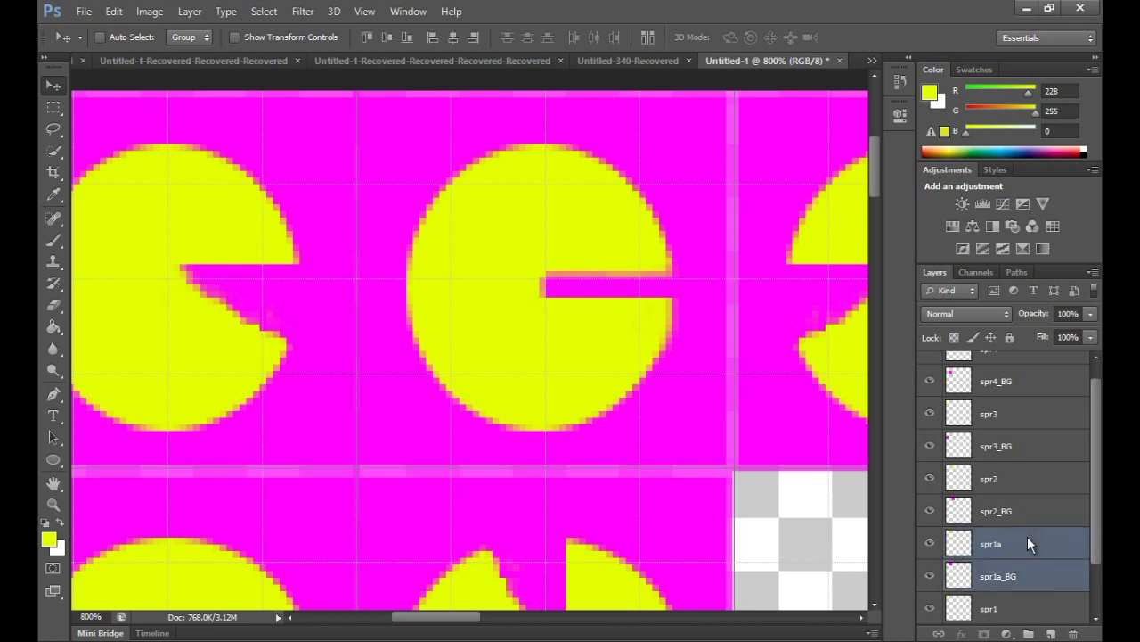
right_click(1027, 536)
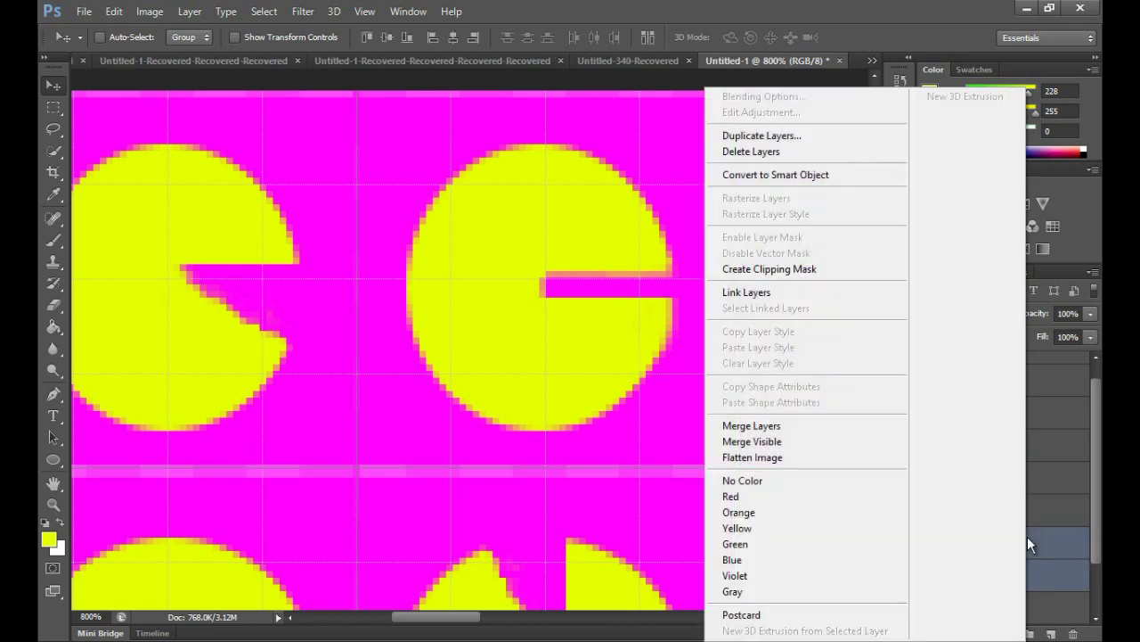
click(823, 134)
click(718, 196)
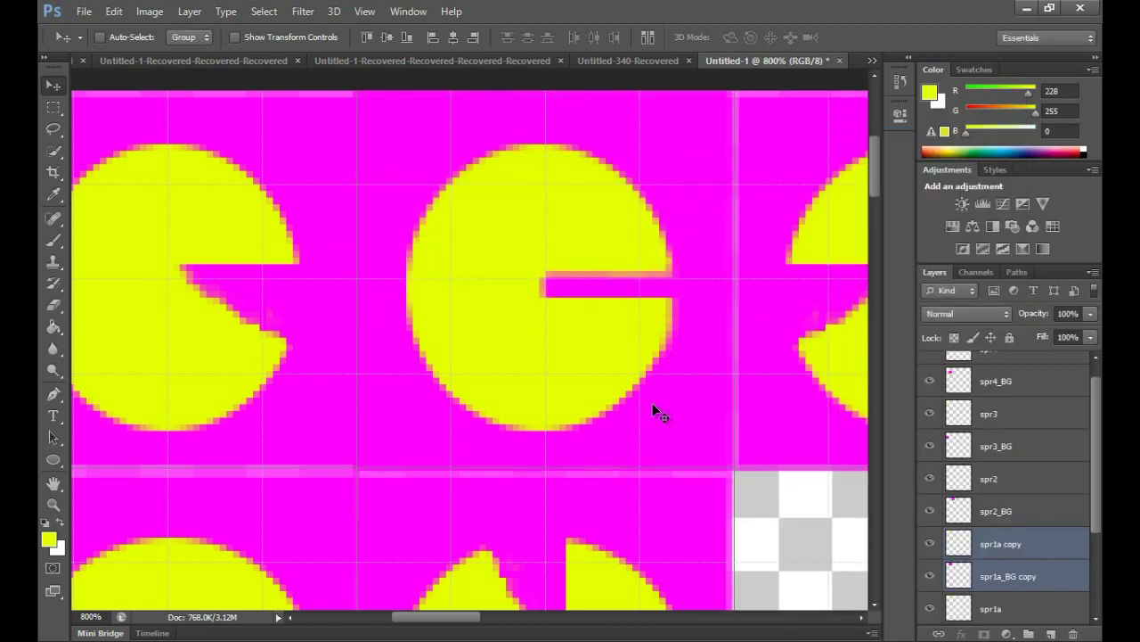
drag(452, 621, 502, 621)
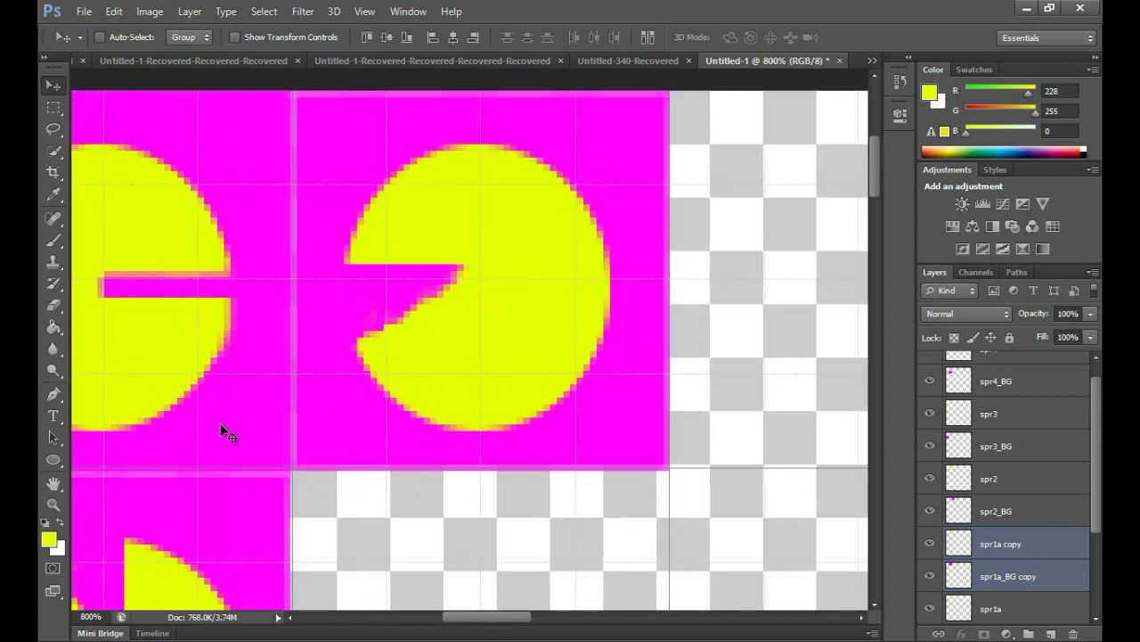
drag(223, 429, 761, 417)
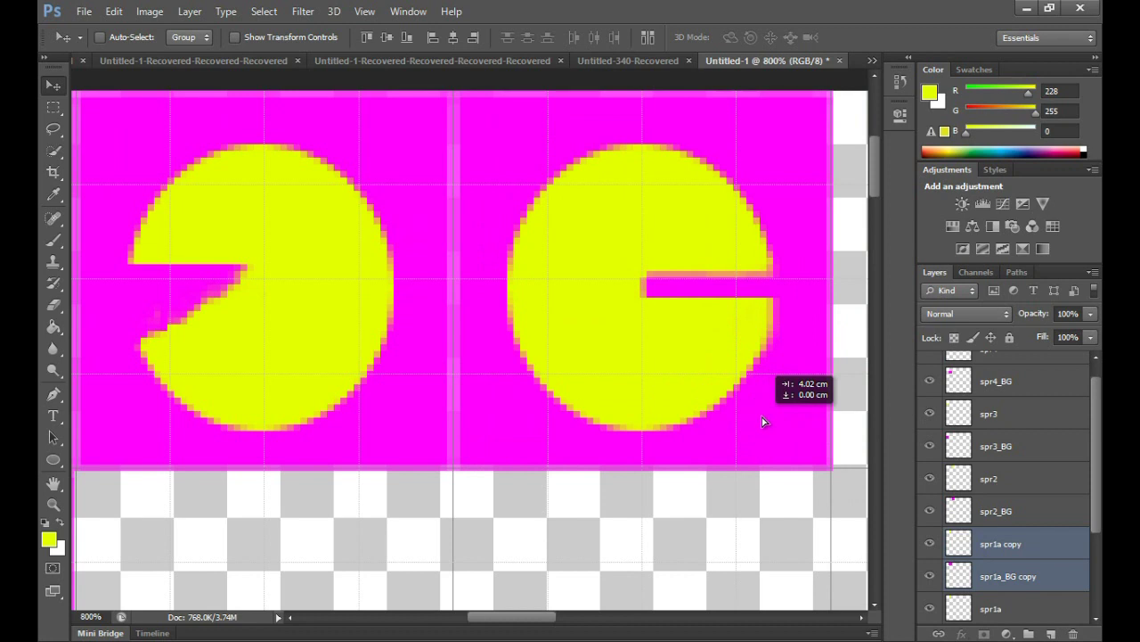
drag(762, 421, 761, 414)
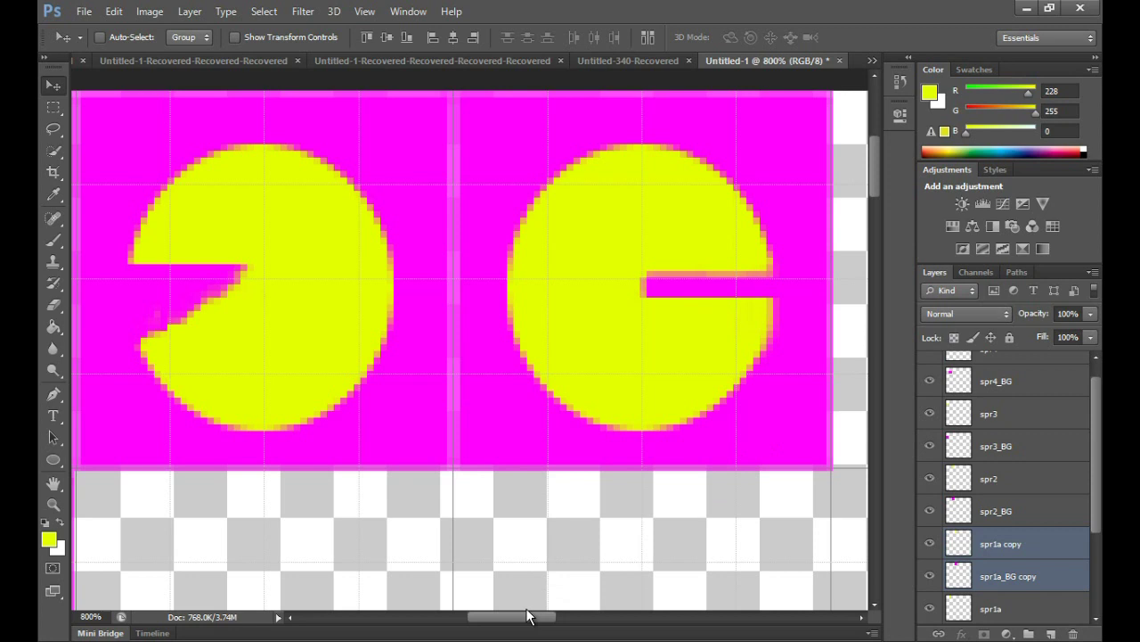
Rename the spr1a_BG copy layer as spr2a_BG.
drag(527, 623, 516, 623)
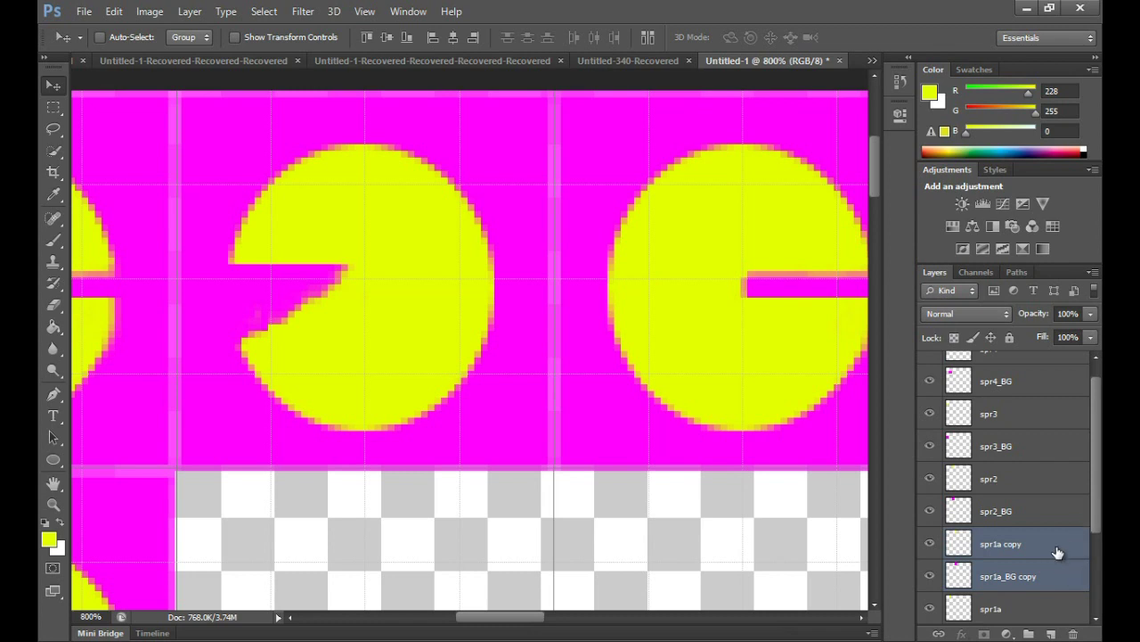
click(1038, 576)
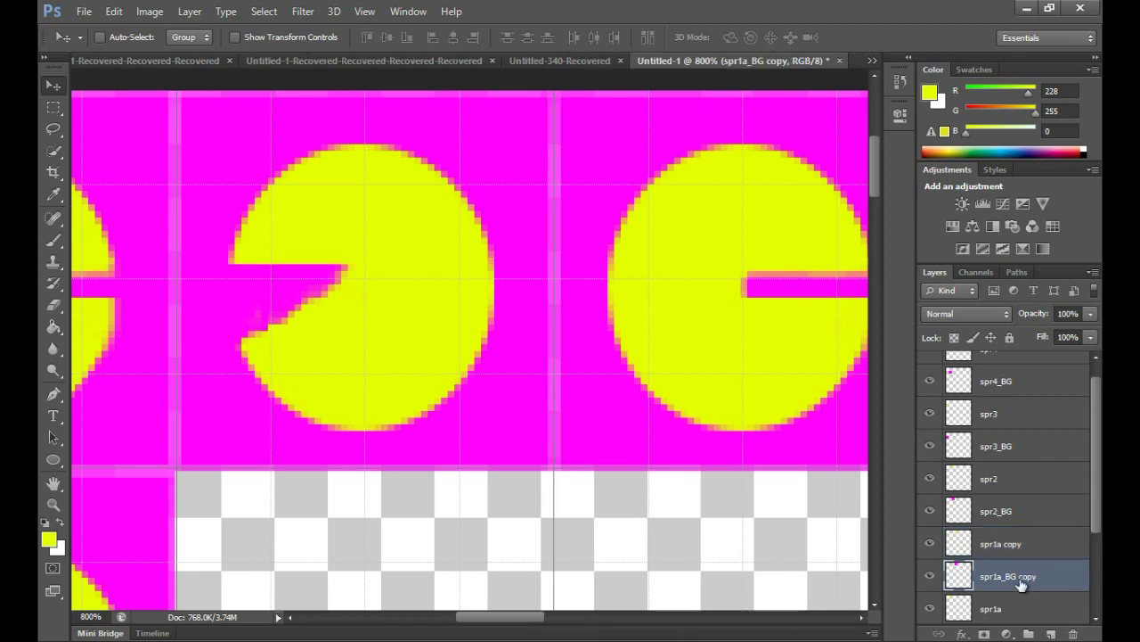
double_click(996, 578)
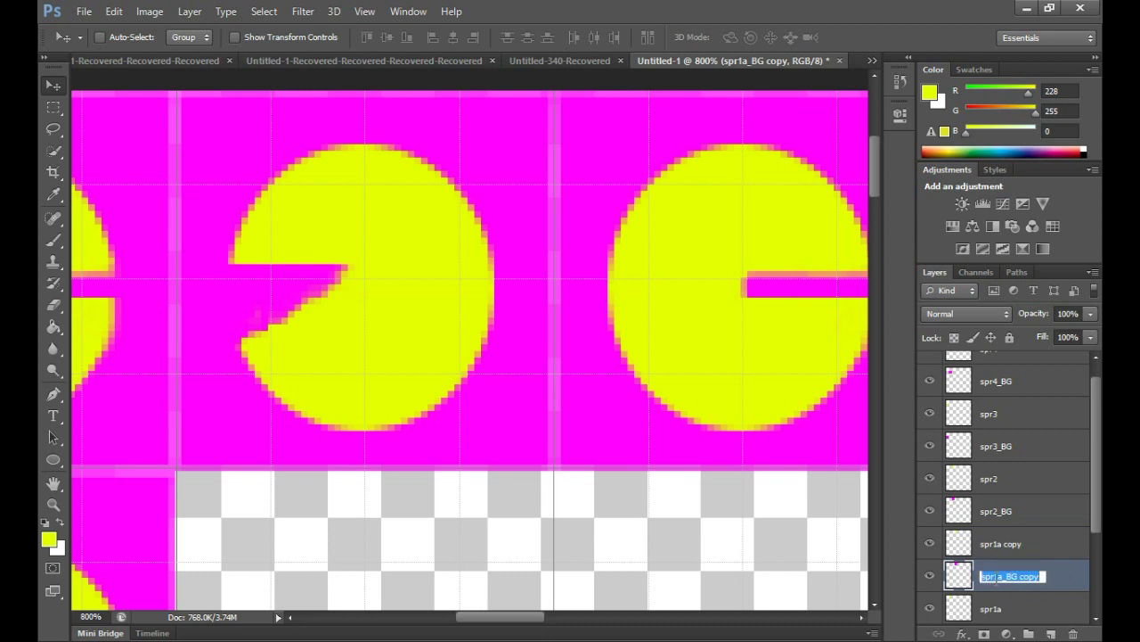
click(994, 577)
text(2)
double_click(1030, 577)
key(BackSpace)
key(Return)
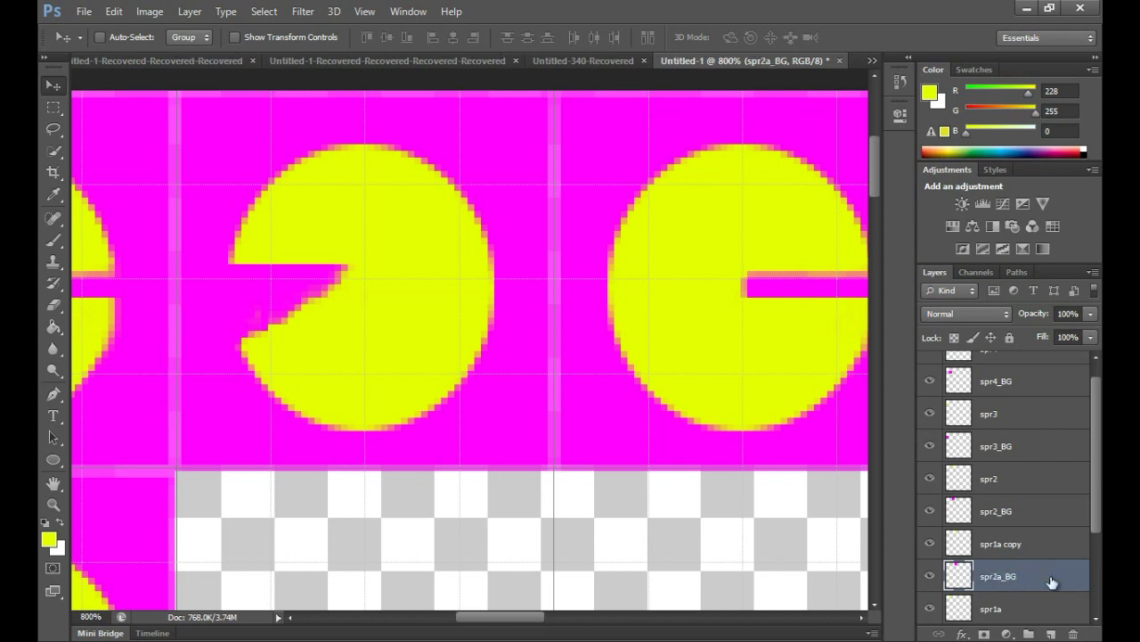
Rename the spr1a copy layer as spr2a.
double_click(1014, 546)
click(997, 541)
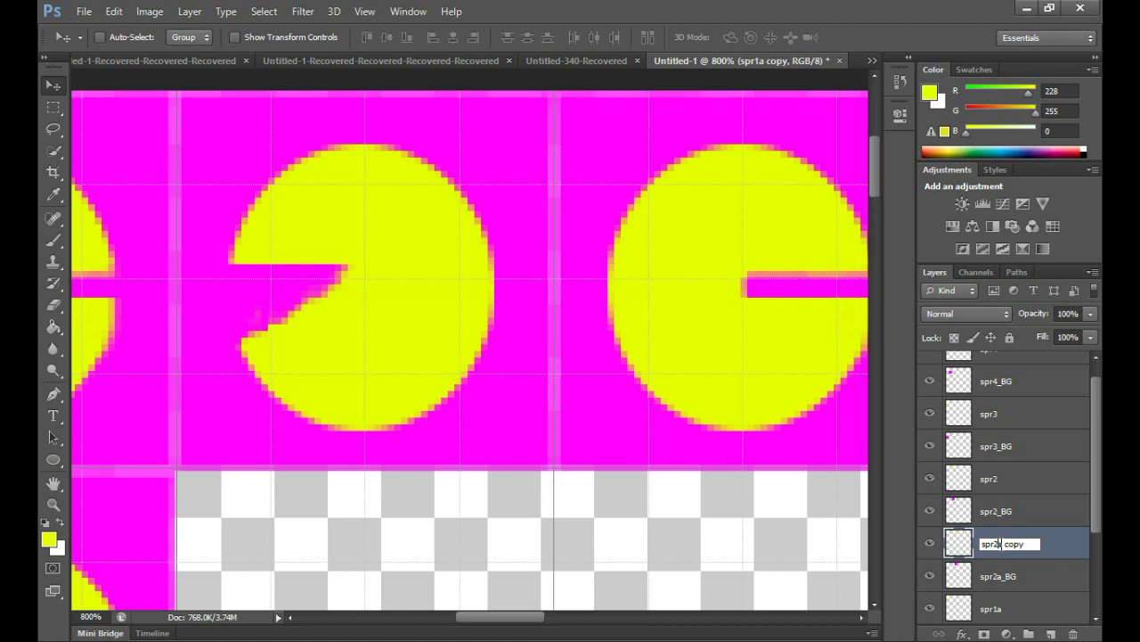
drag(995, 543, 1038, 544)
text(a)
key(Return)
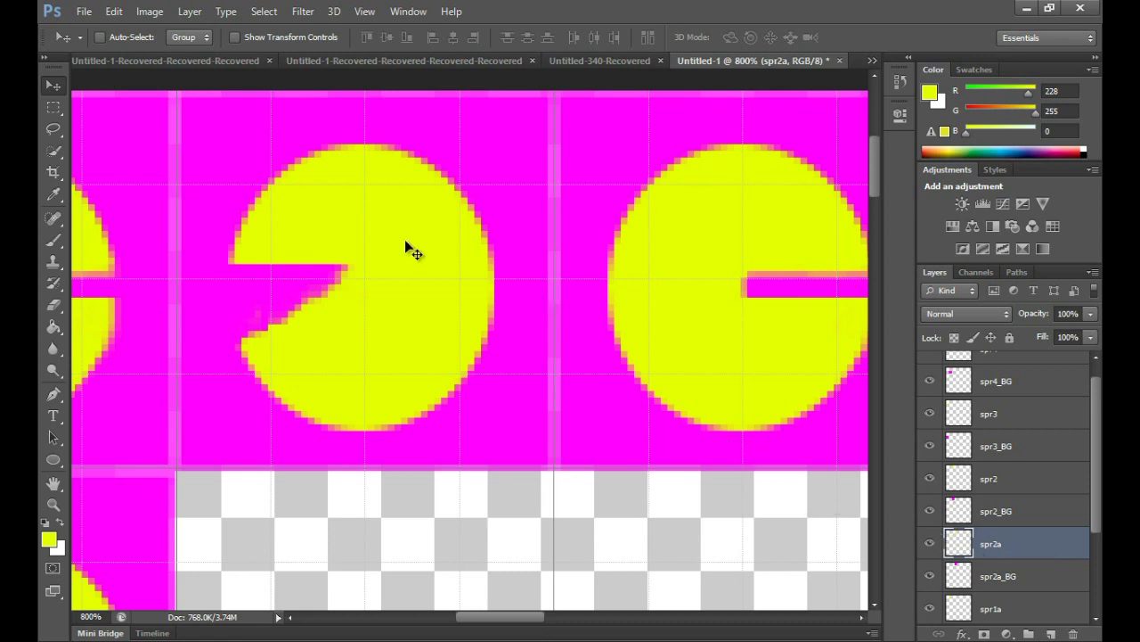
Flip the spr2a sprite horizontally so its nearly closed mouth faces left.
click(53, 108)
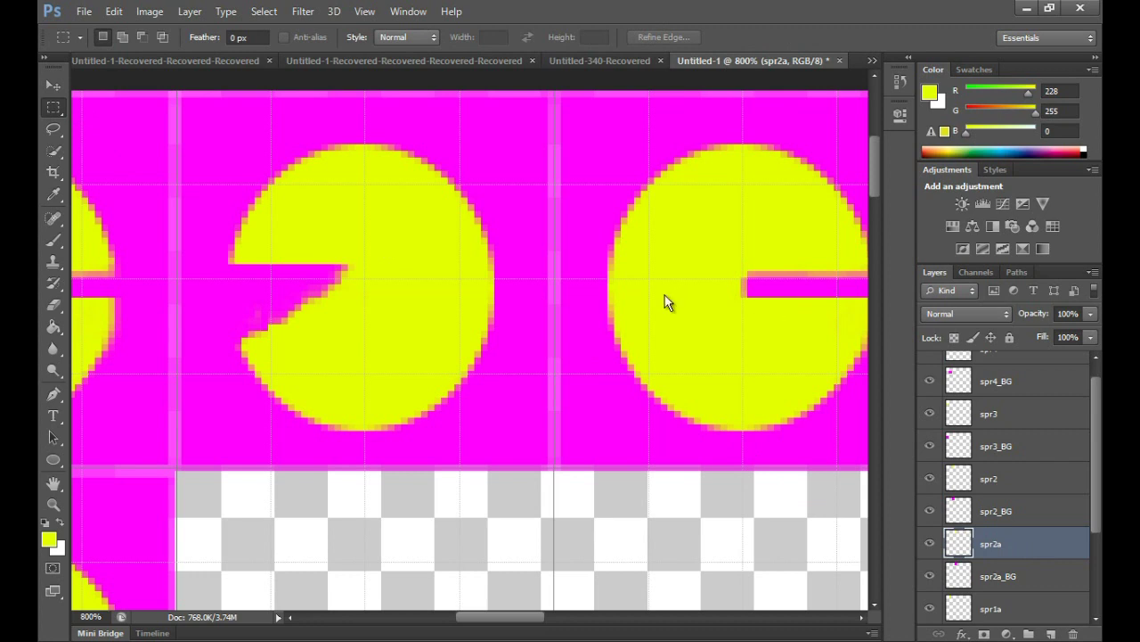
right_click(665, 301)
click(699, 438)
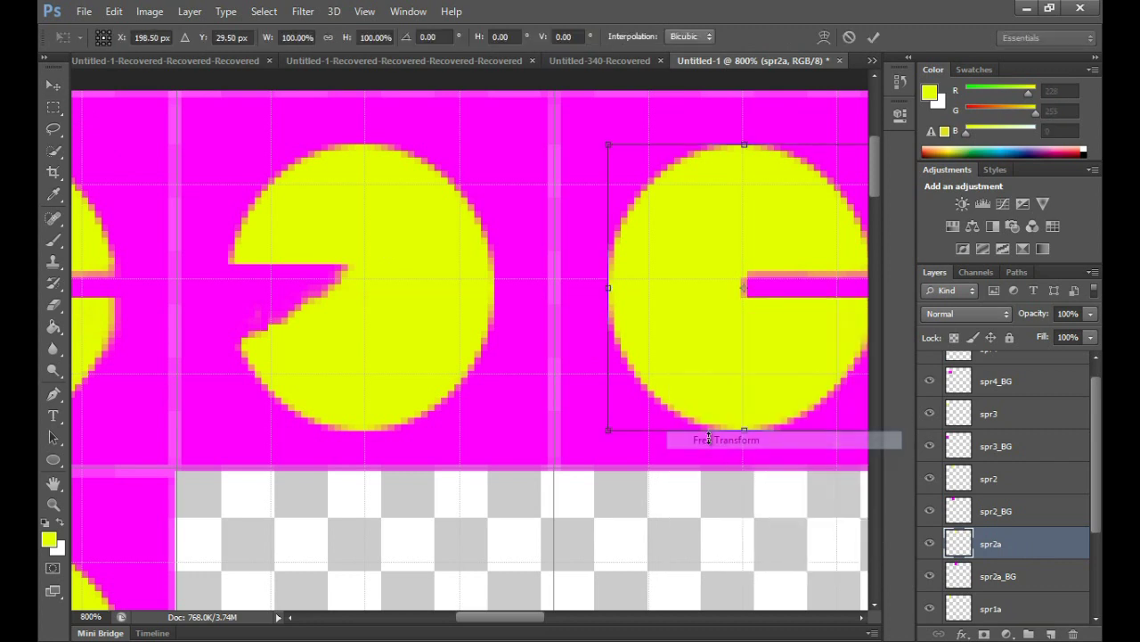
right_click(657, 342)
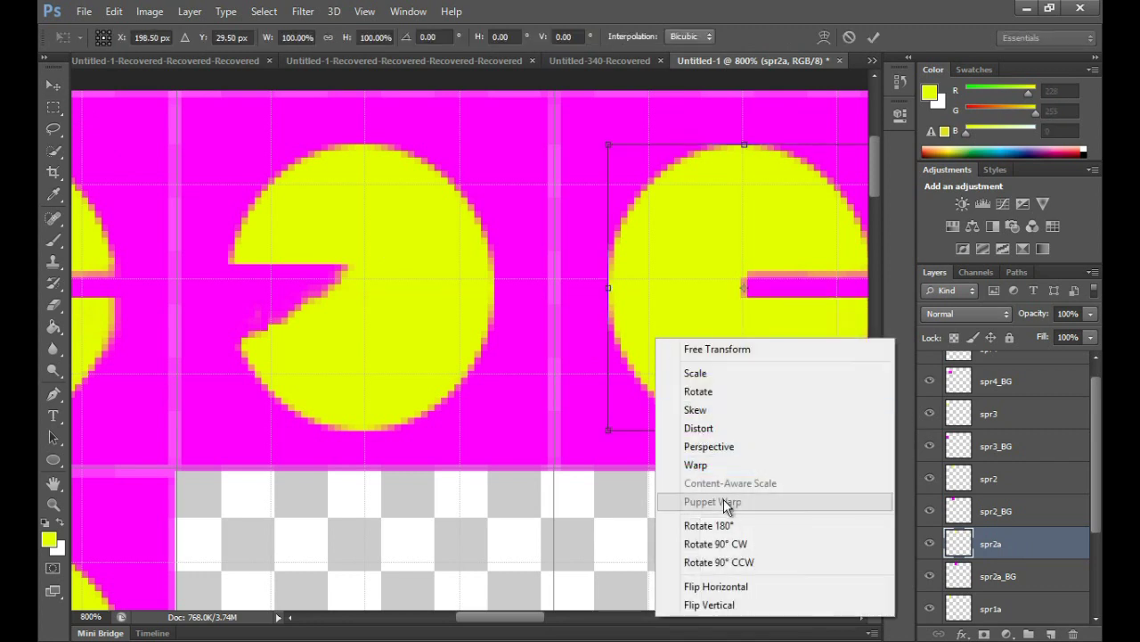
click(725, 585)
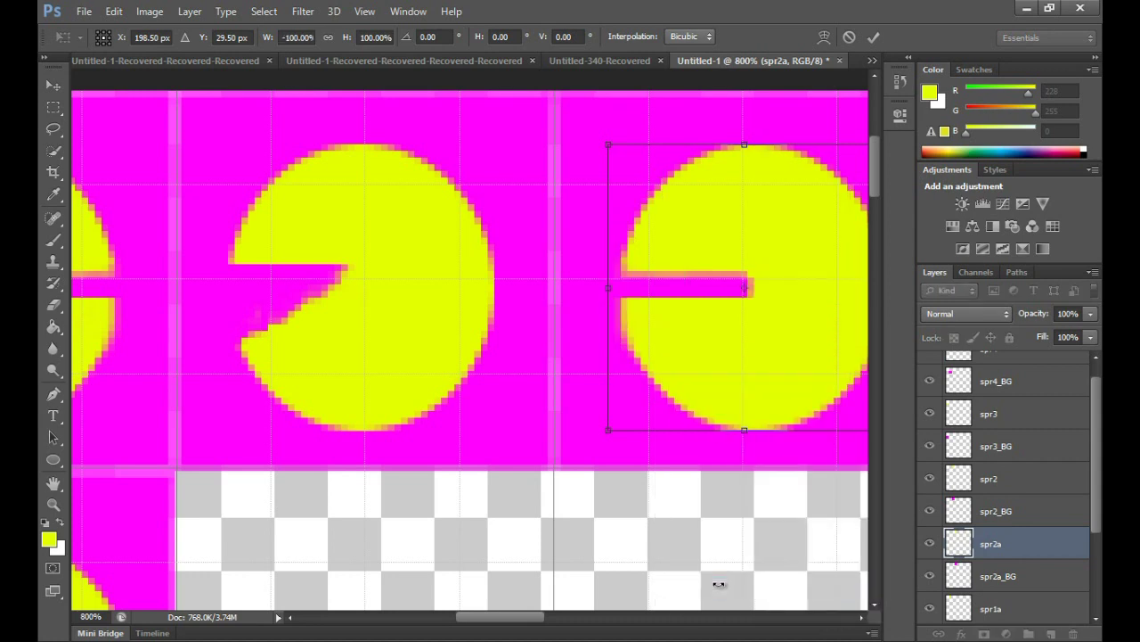
key(Return)
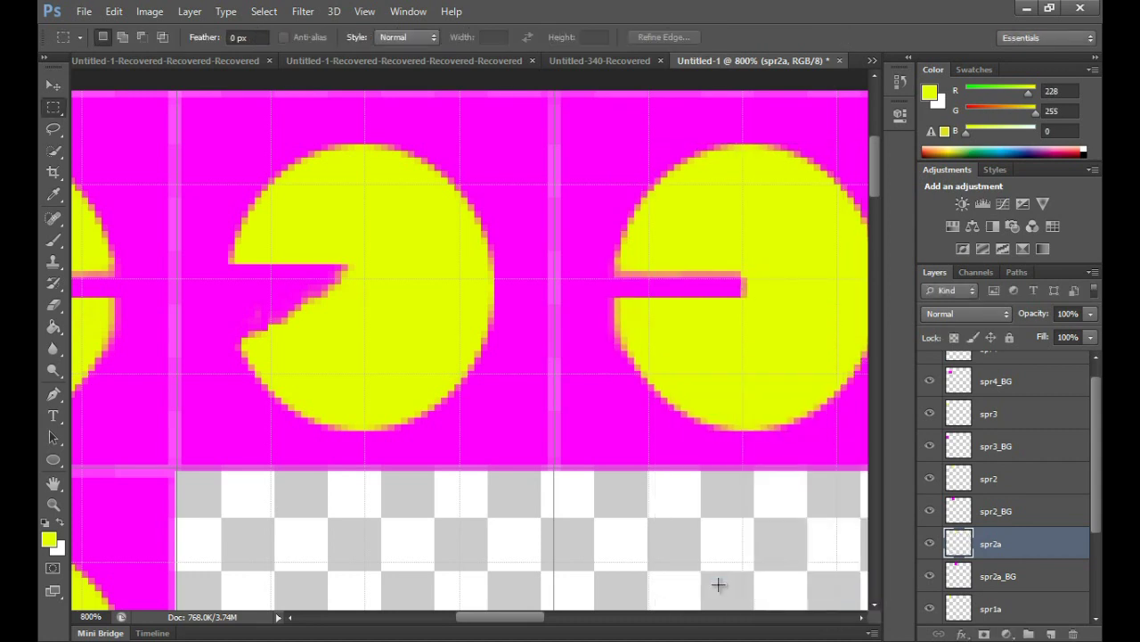
Duplicate the spr2a and spr2a_BG layers and move the copies down into the fourth cell of the second row.
mouse_move(537, 617)
mouse_down()
mouse_move(552, 617)
mouse_move(525, 618)
mouse_up()
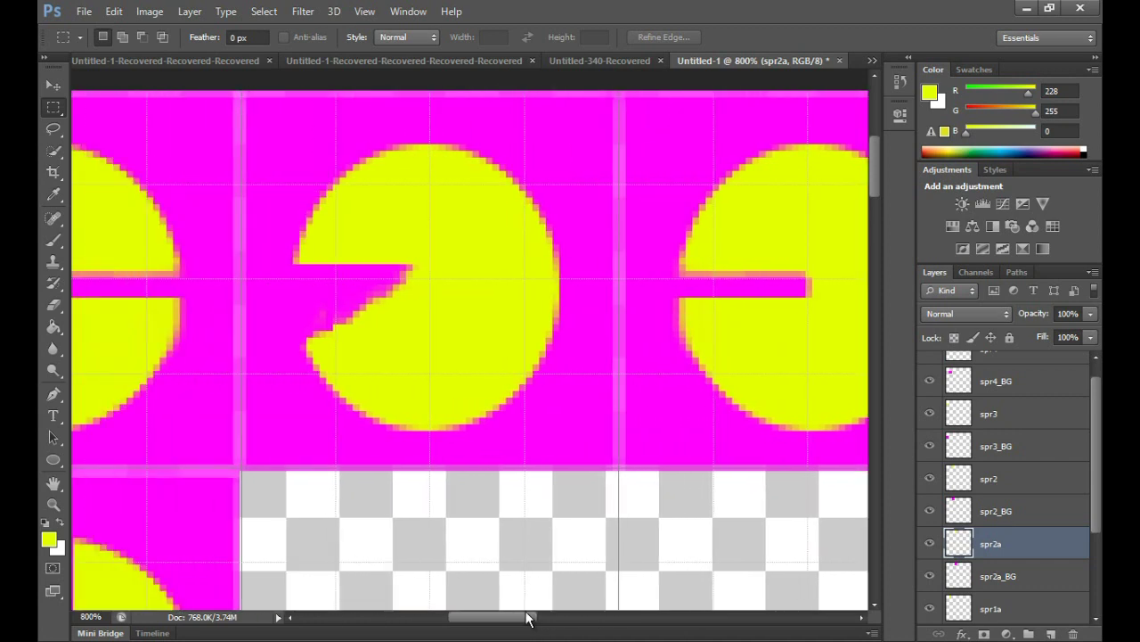
click(1044, 575)
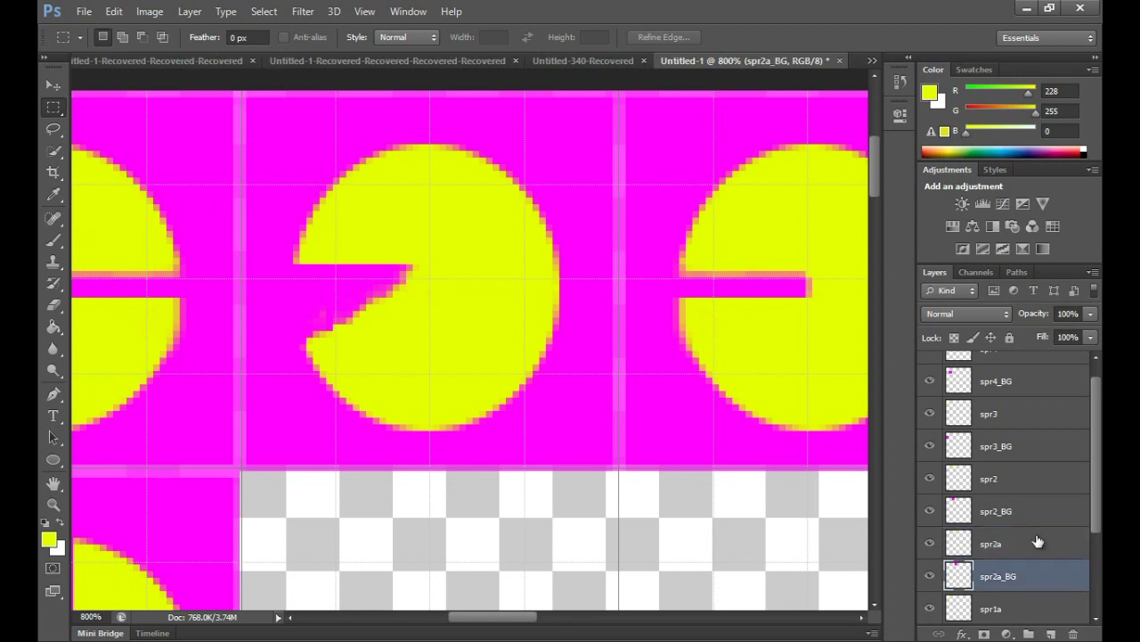
shift+click(1038, 541)
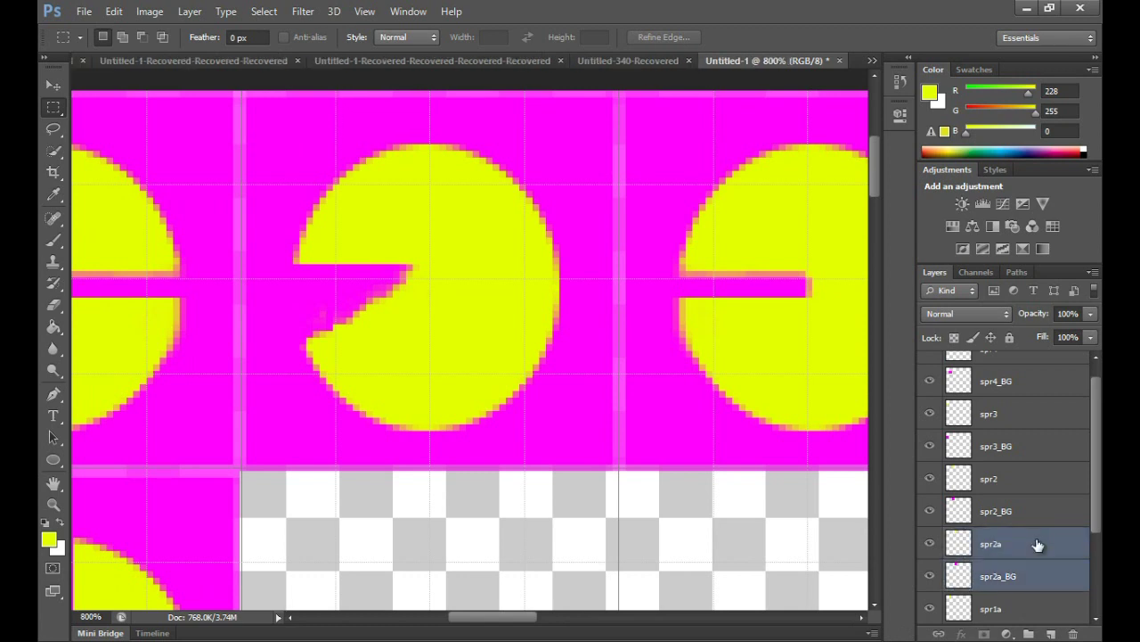
right_click(1038, 544)
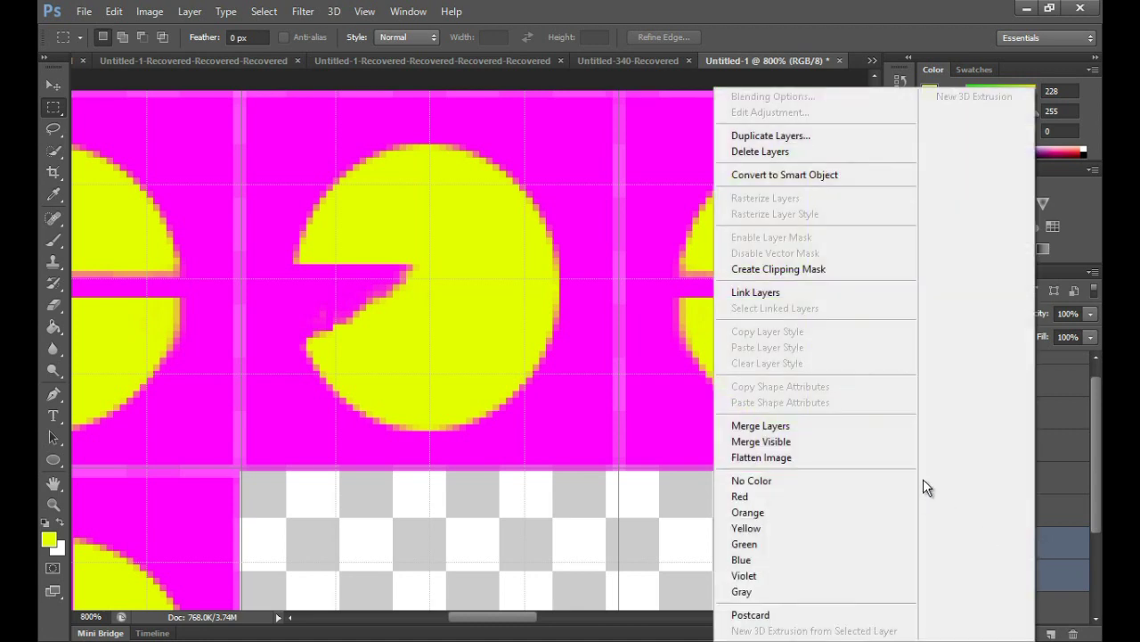
click(826, 136)
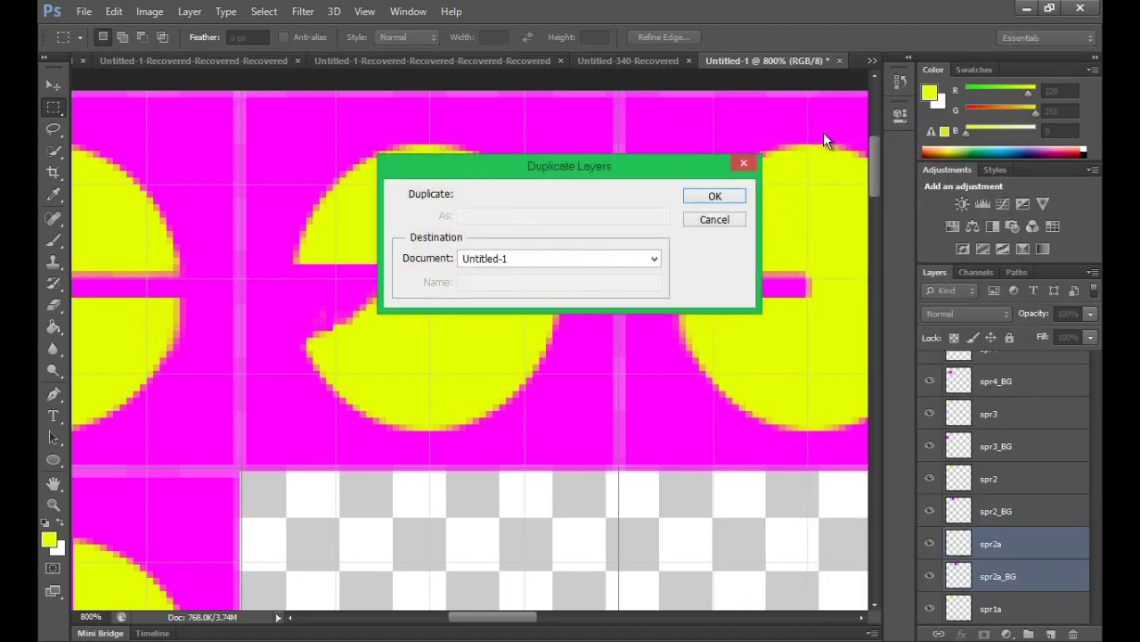
click(716, 197)
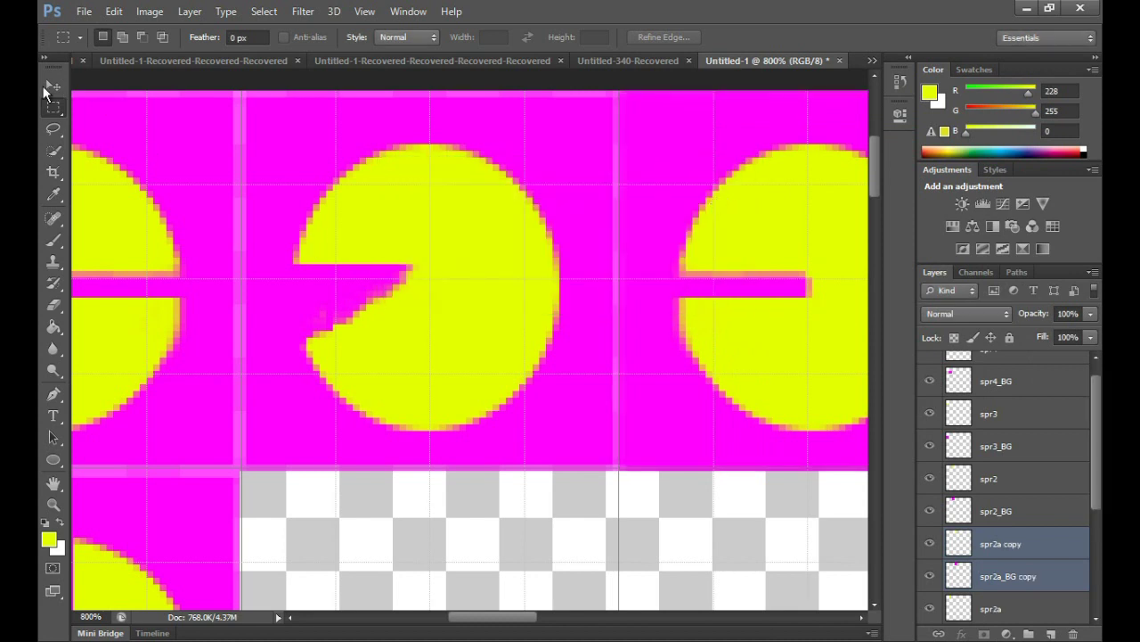
click(47, 83)
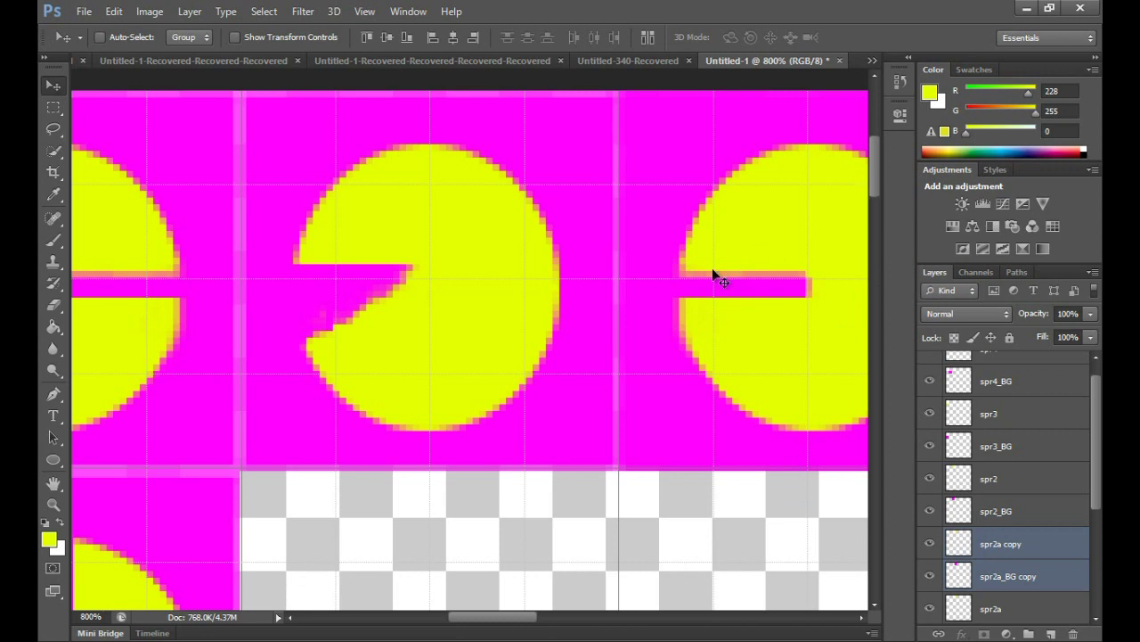
drag(674, 352, 649, 570)
drag(880, 171, 880, 202)
drag(671, 268, 650, 453)
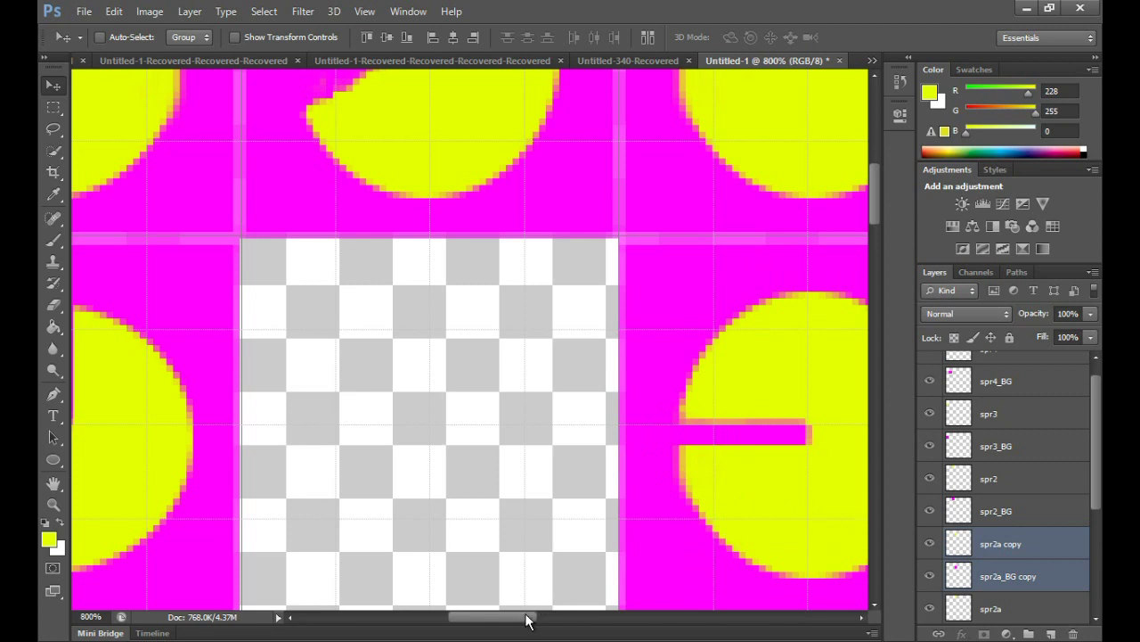
Move the spr4 and spr4_BG layers together one cell to the right, into the third cell of the second row.
drag(527, 618, 481, 621)
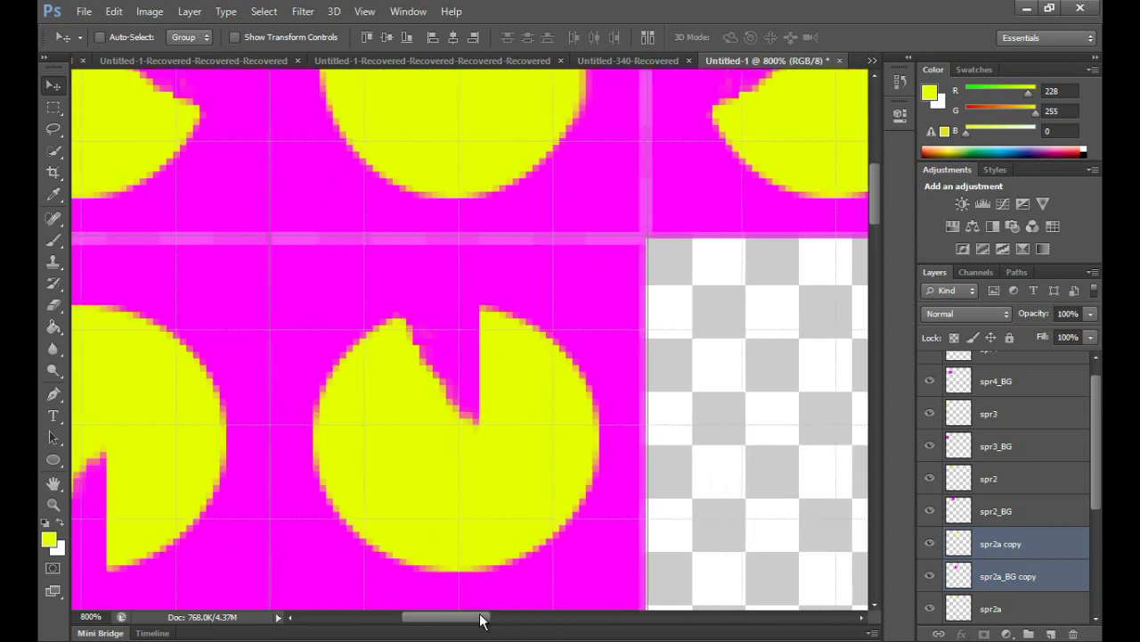
right_click(454, 480)
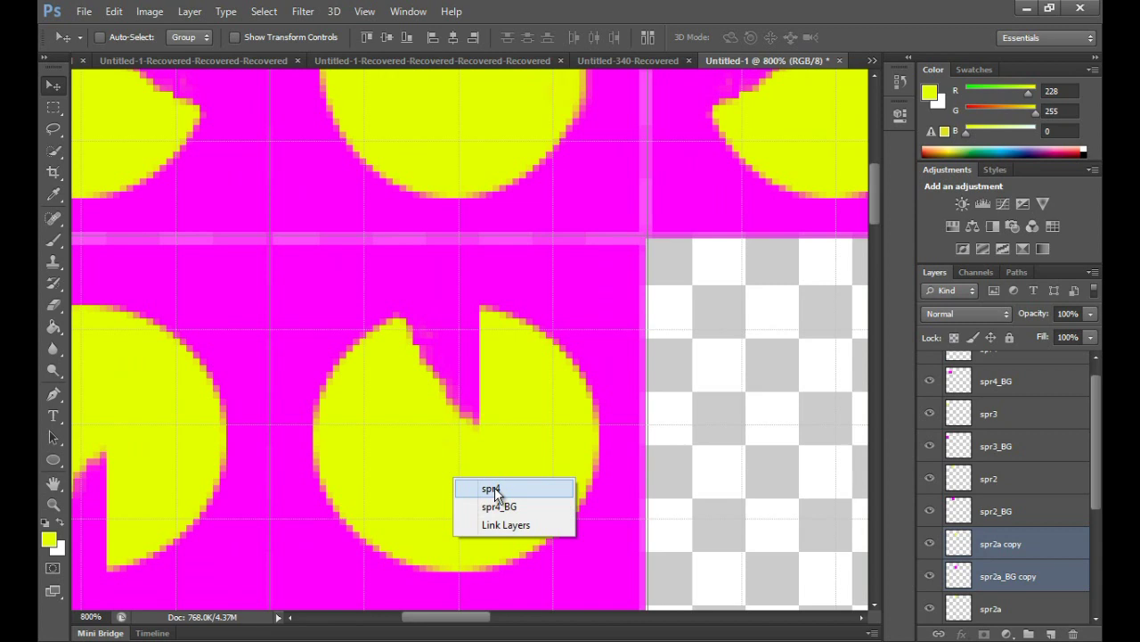
click(492, 489)
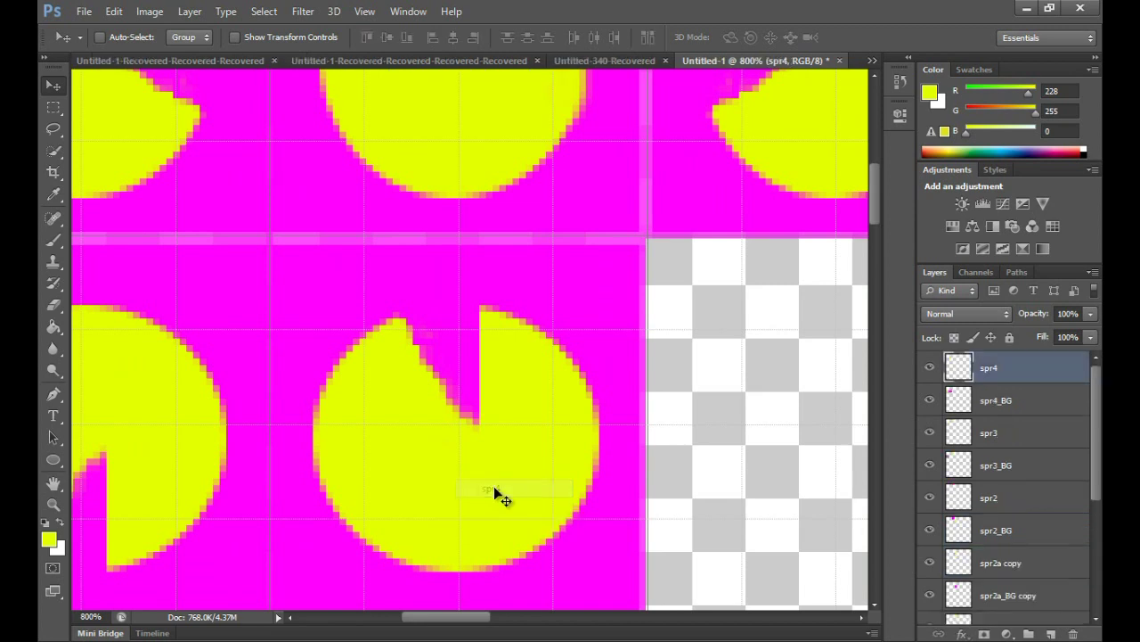
shift+click(1052, 402)
drag(553, 571, 806, 565)
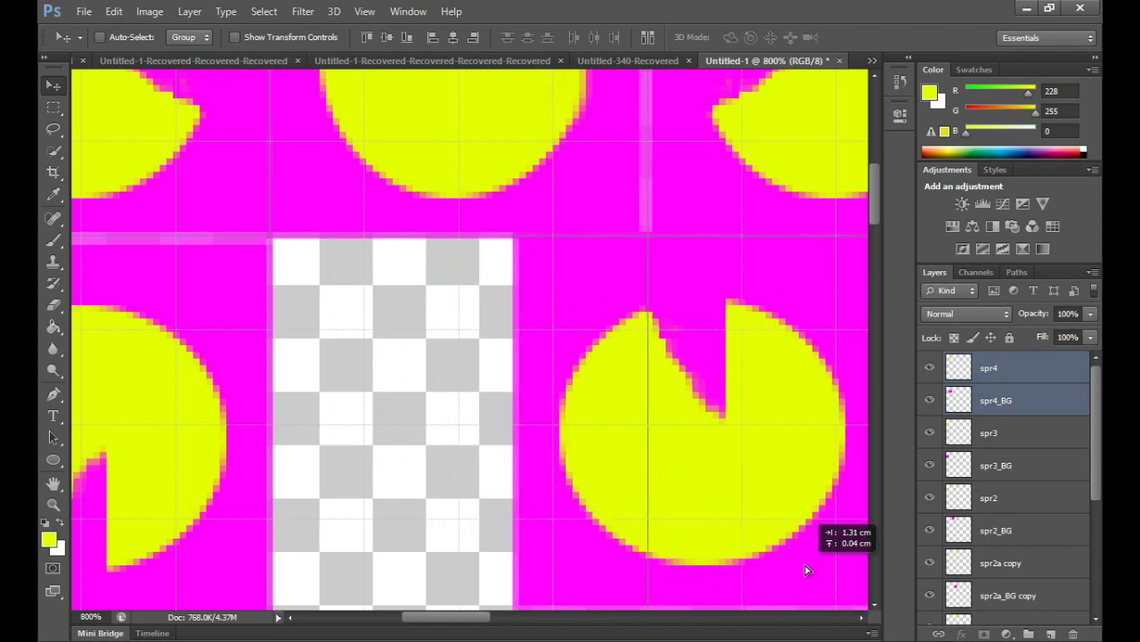
drag(448, 617, 494, 618)
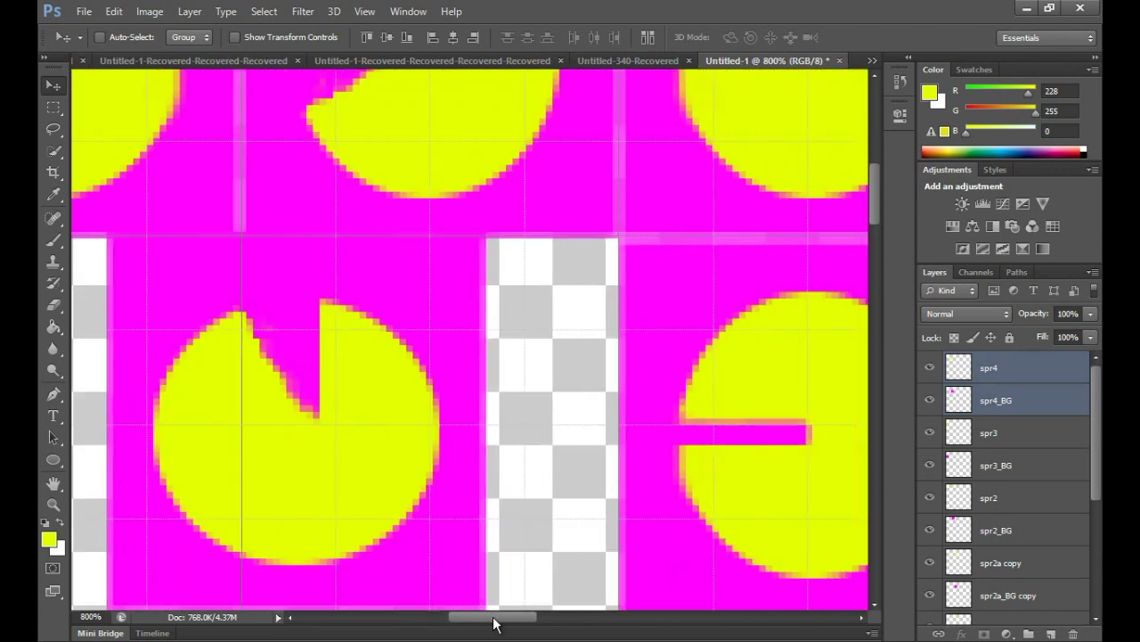
drag(430, 583, 558, 585)
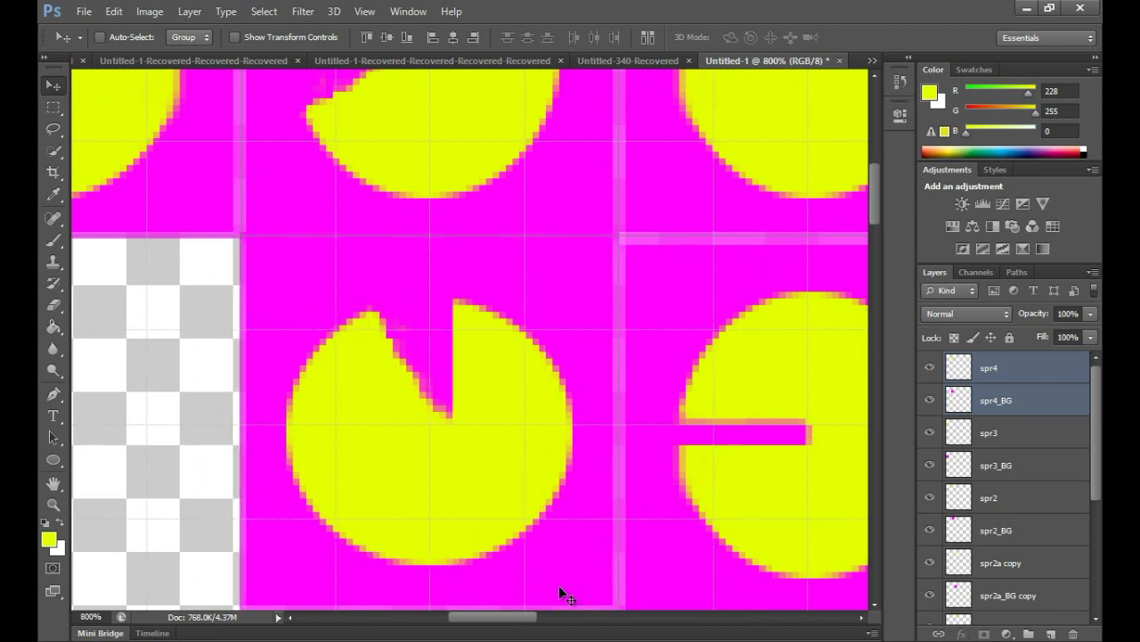
Duplicate the spr2a copy and spr2a_BG copy layers and move the new copies into the second cell of the second row.
right_click(774, 391)
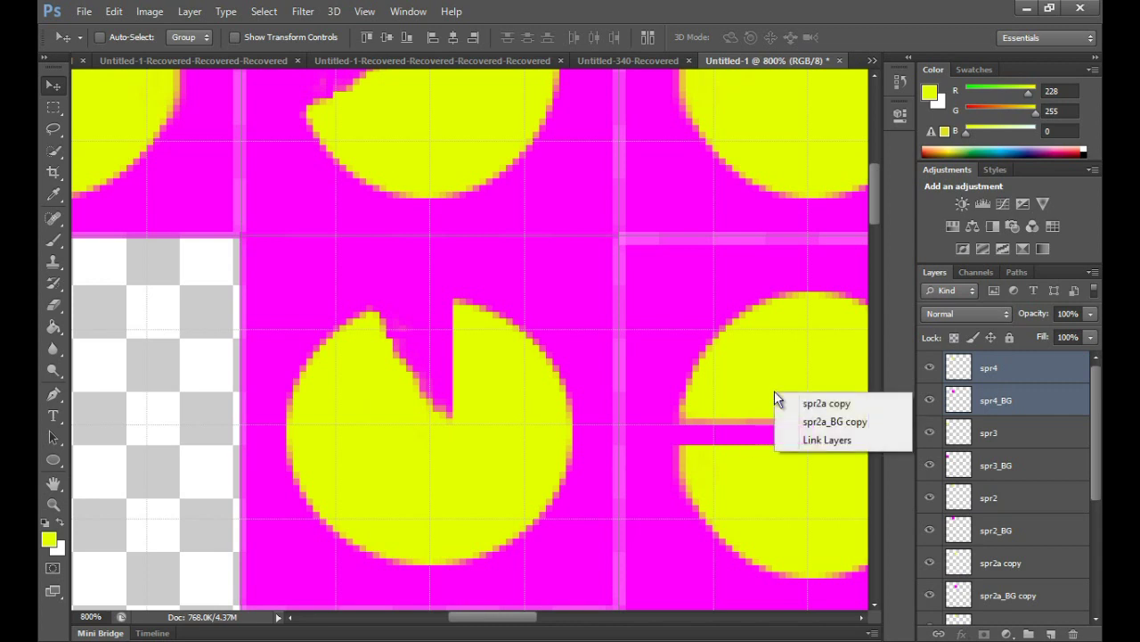
click(833, 422)
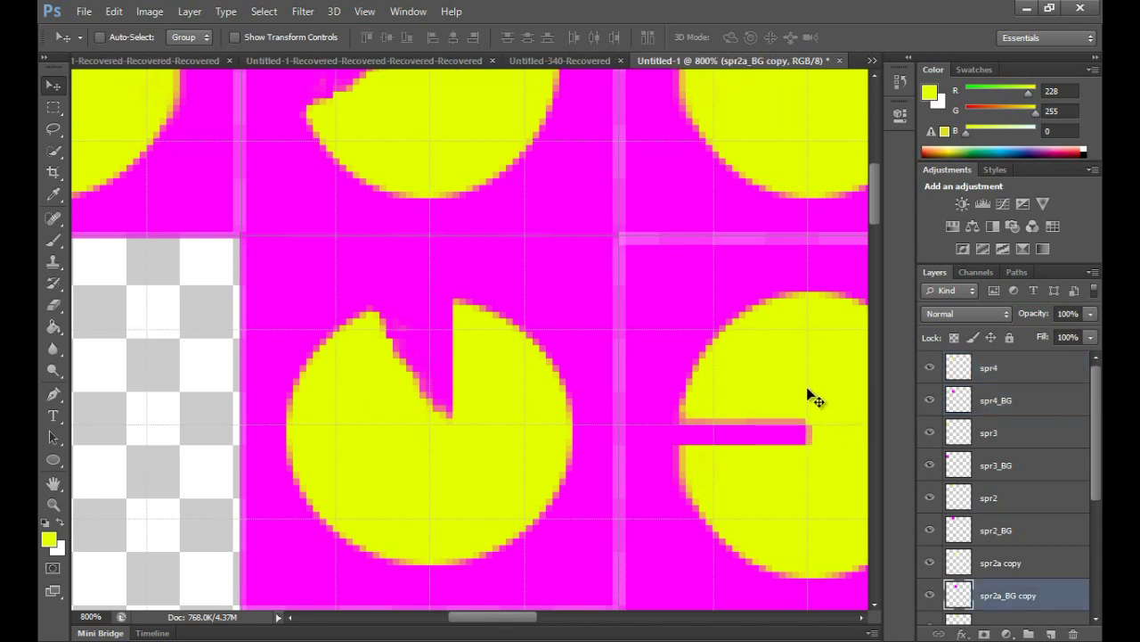
shift+click(1057, 574)
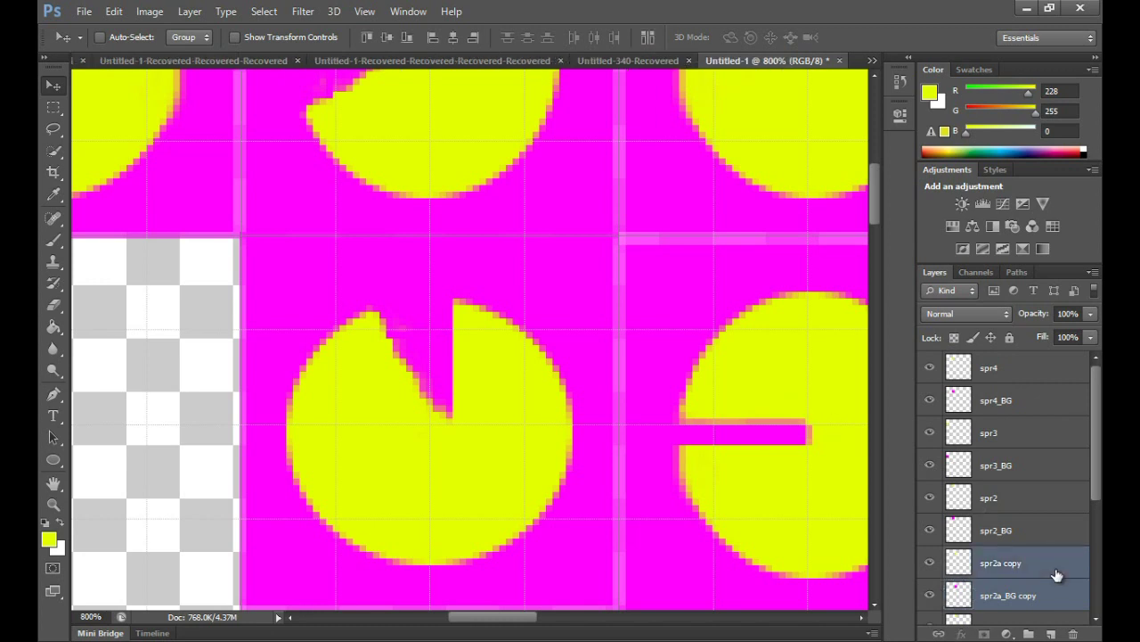
right_click(1056, 575)
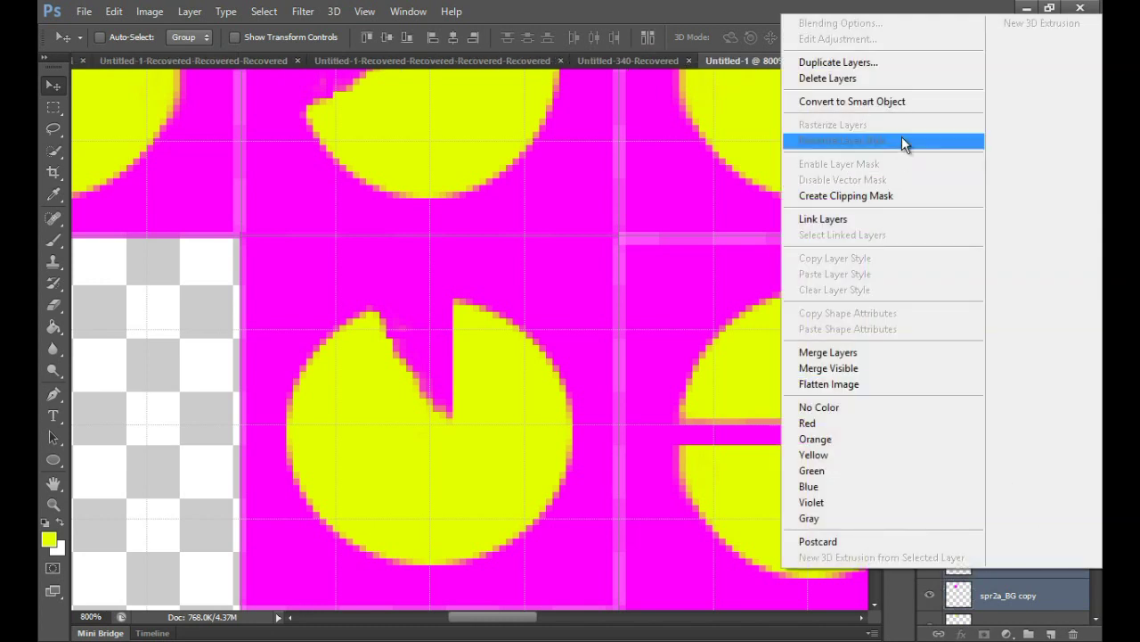
click(875, 71)
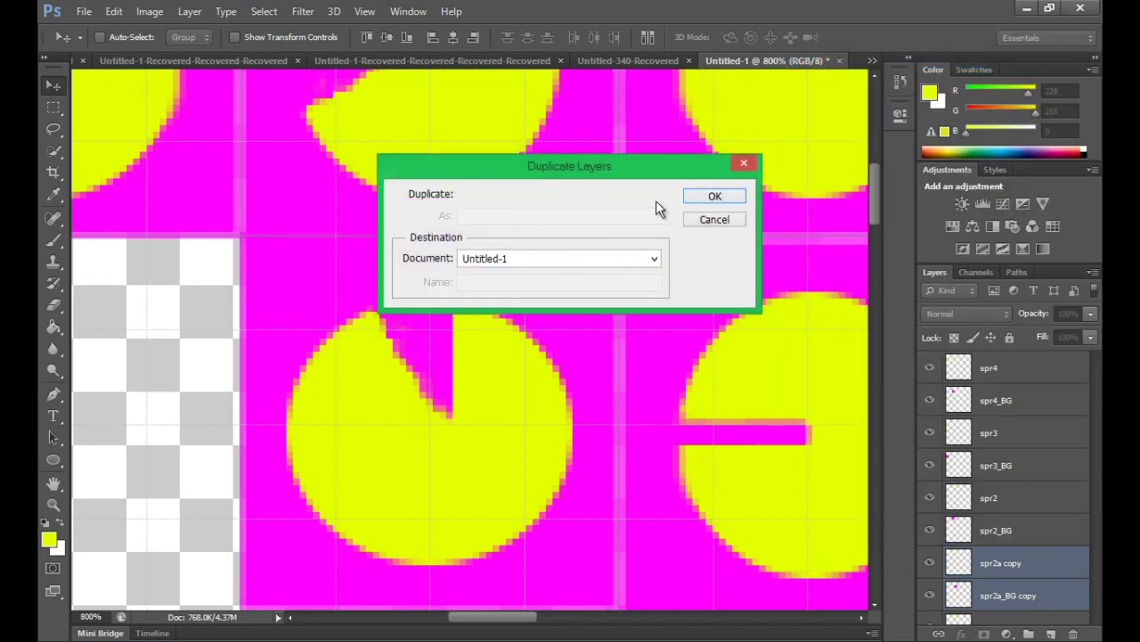
click(703, 197)
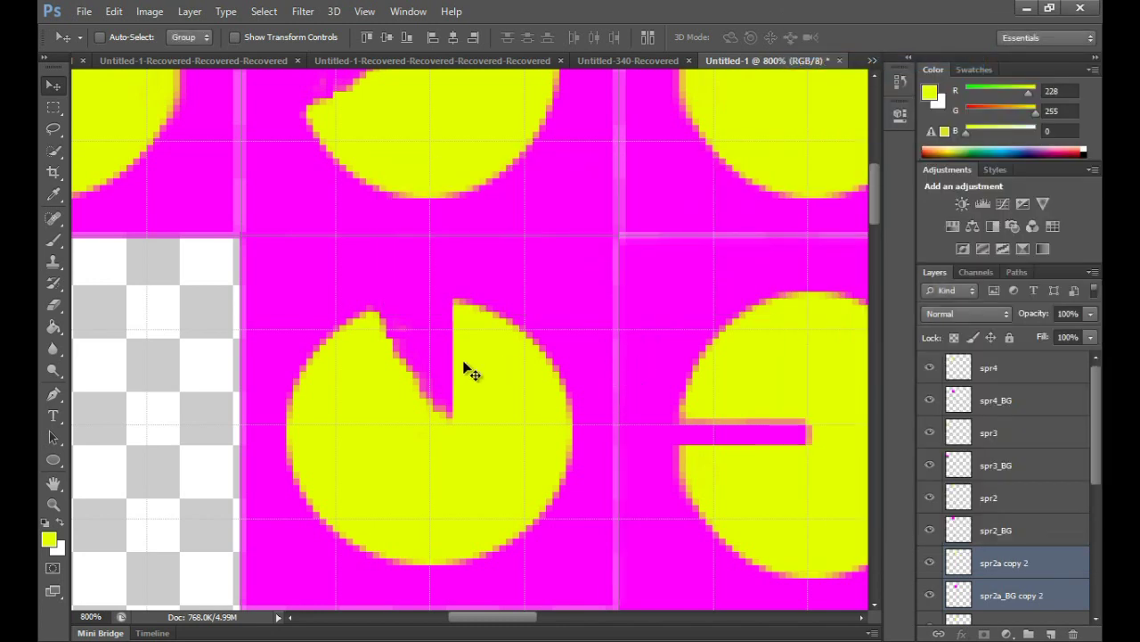
drag(828, 461, 122, 444)
drag(498, 619, 438, 618)
drag(545, 510, 489, 527)
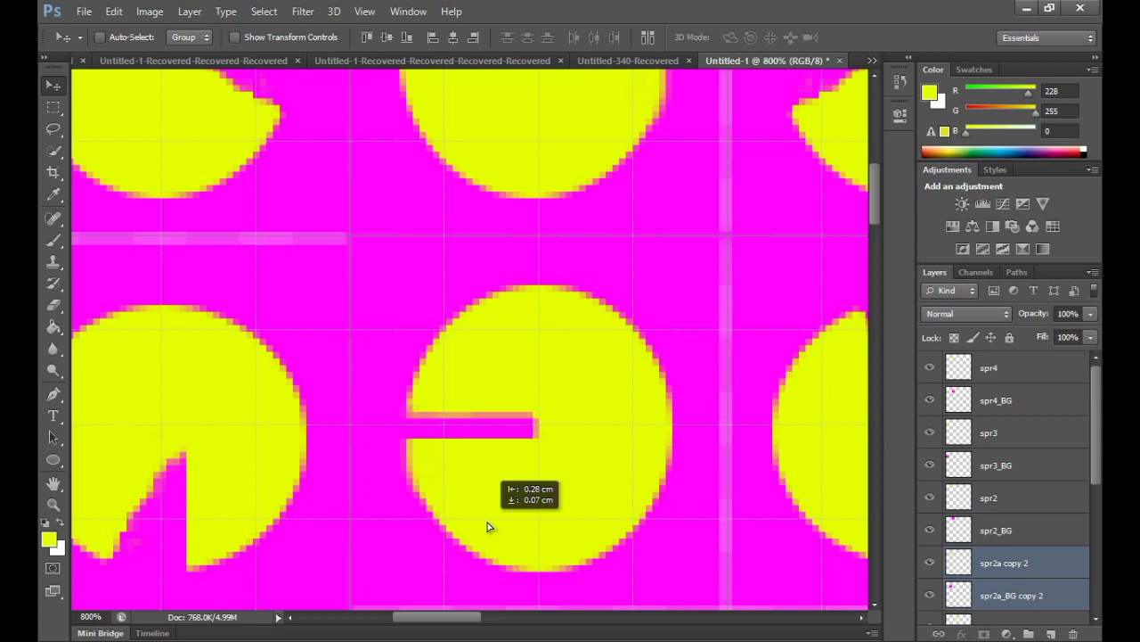
drag(488, 527, 495, 529)
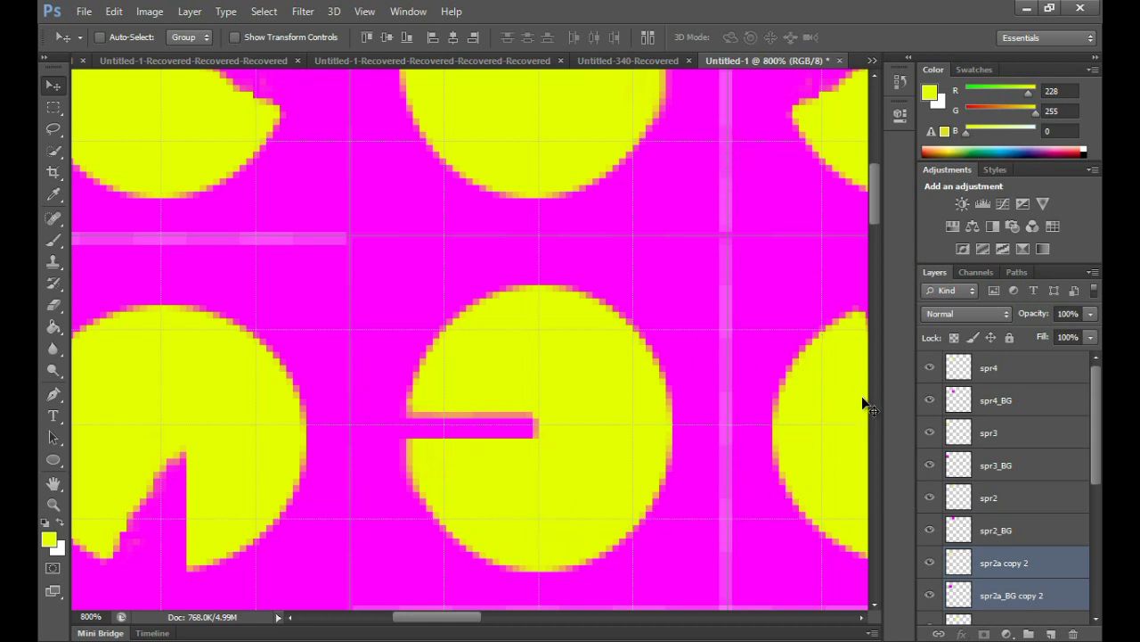
Rename the spr2a_BG copy 2 layer as spr3a_BG.
drag(878, 181, 878, 198)
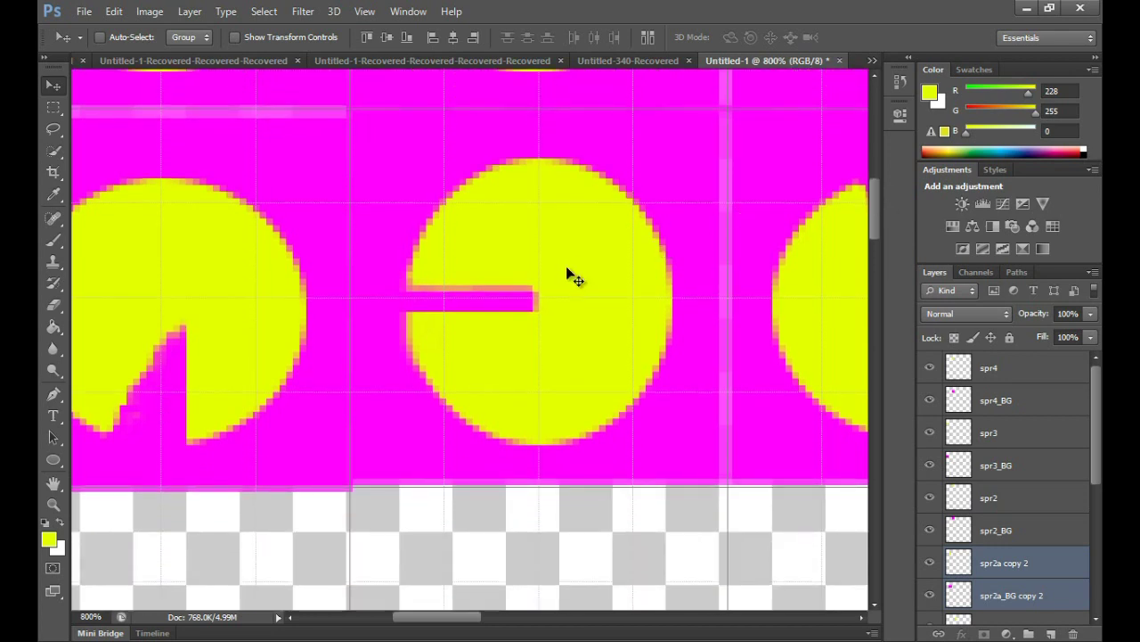
click(1059, 568)
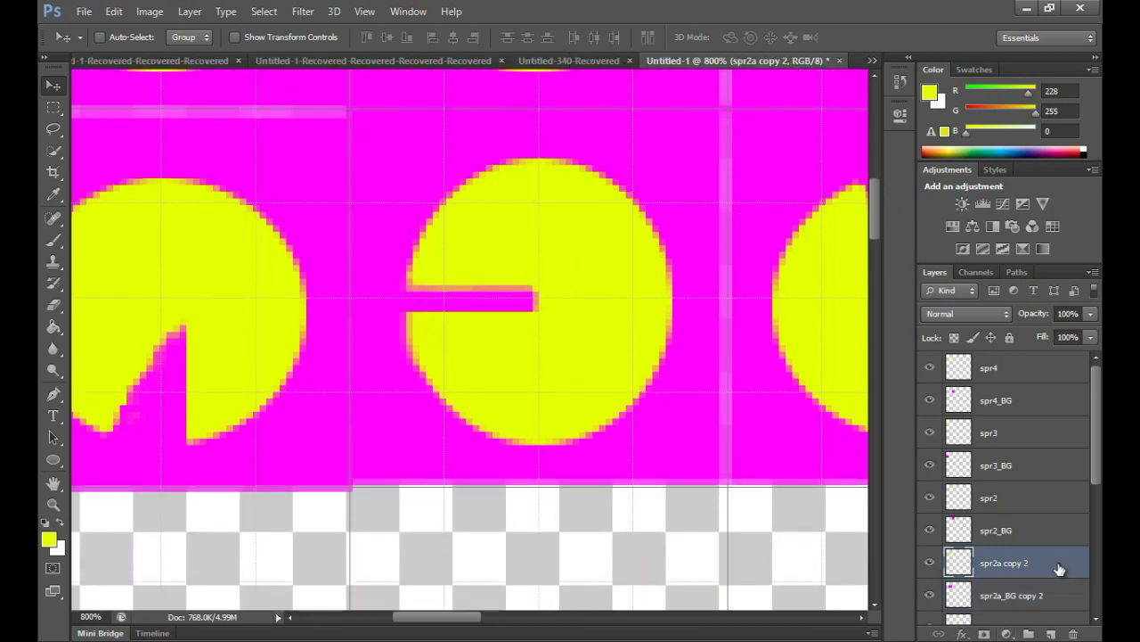
scroll(1060, 568, down, 1)
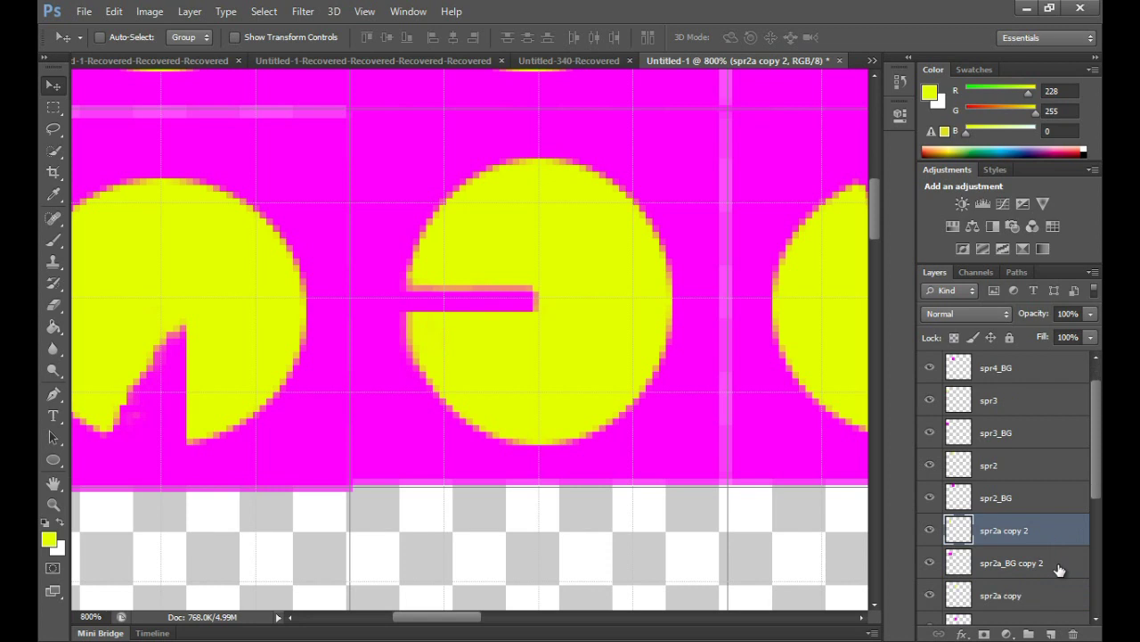
double_click(997, 567)
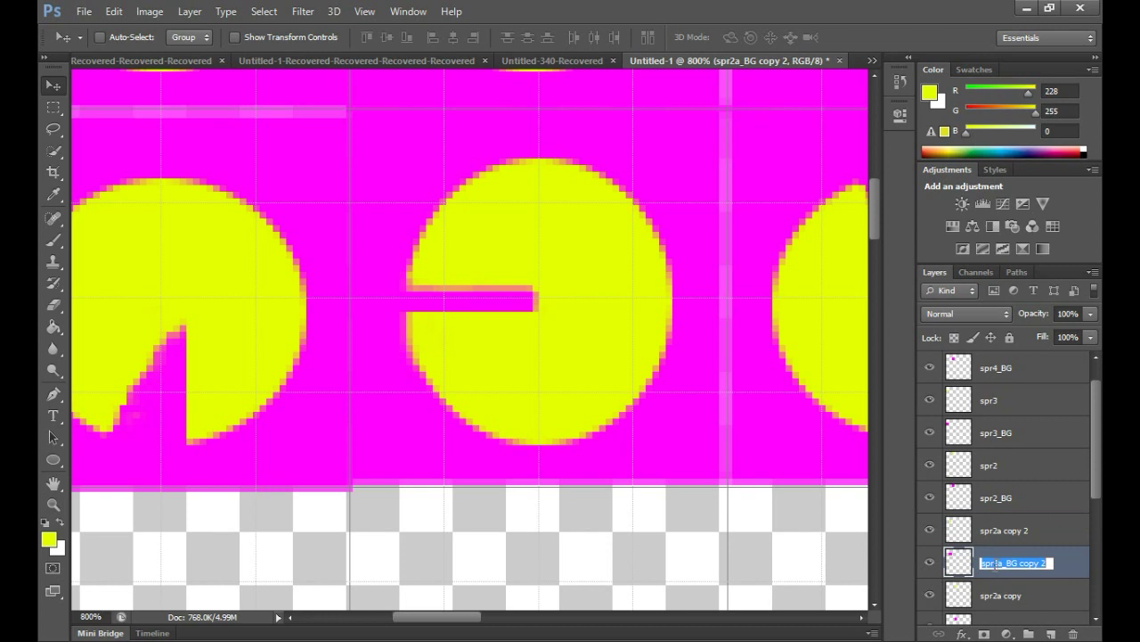
drag(991, 563, 1000, 563)
double_click(998, 563)
click(994, 561)
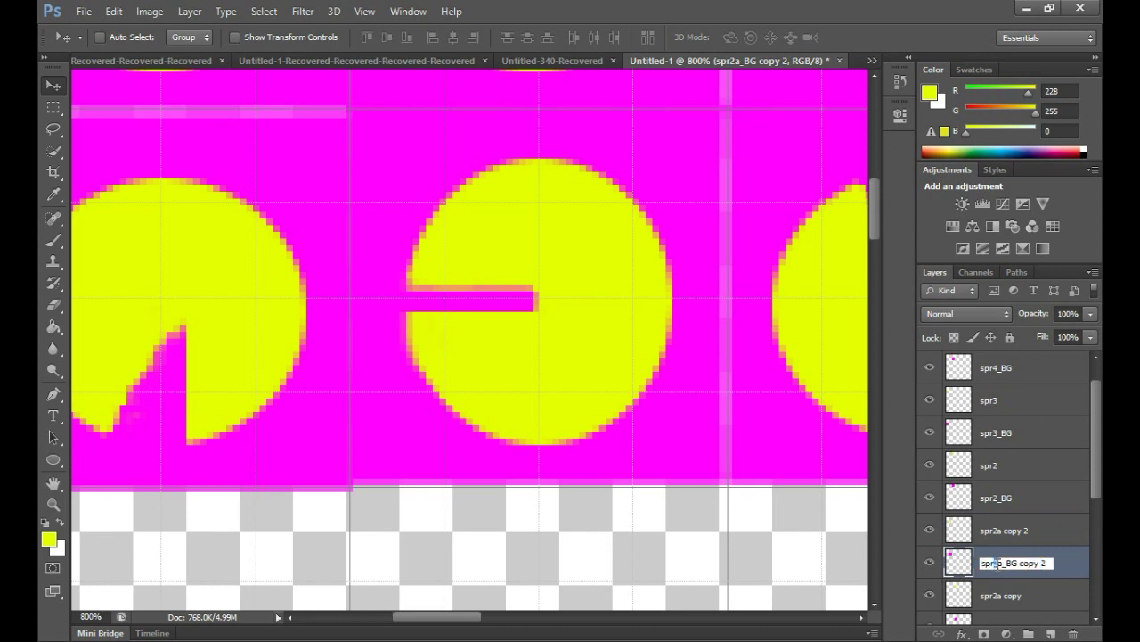
text(3)
drag(1016, 563, 1066, 565)
key(BackSpace)
key(Return)
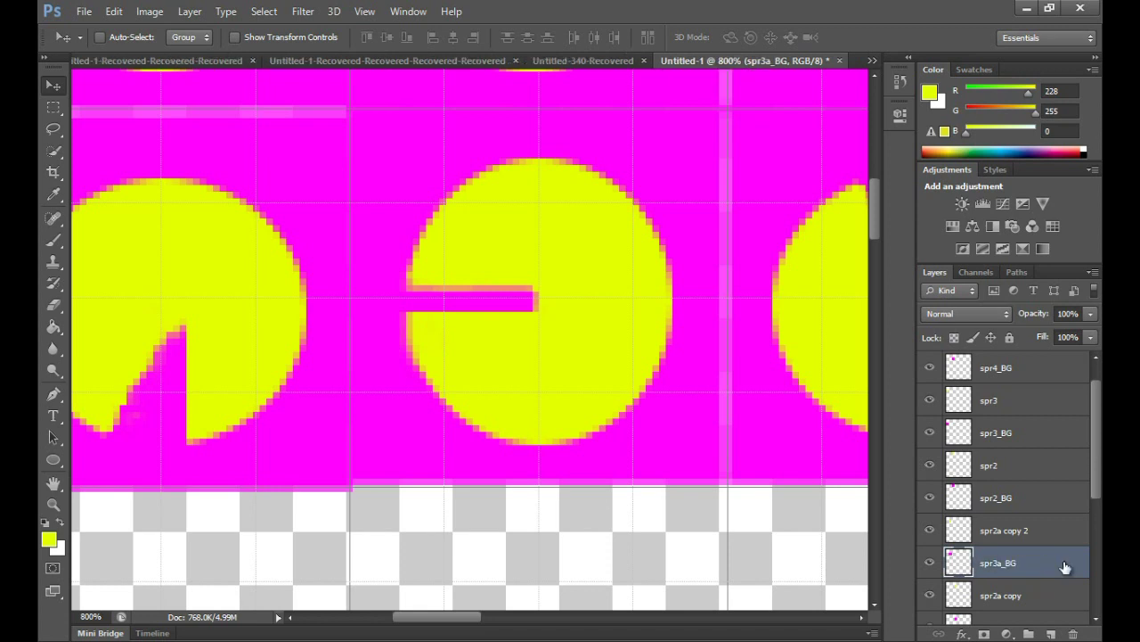
Rename the spr2a copy 2 layer as spr3a.
click(1023, 535)
double_click(1003, 532)
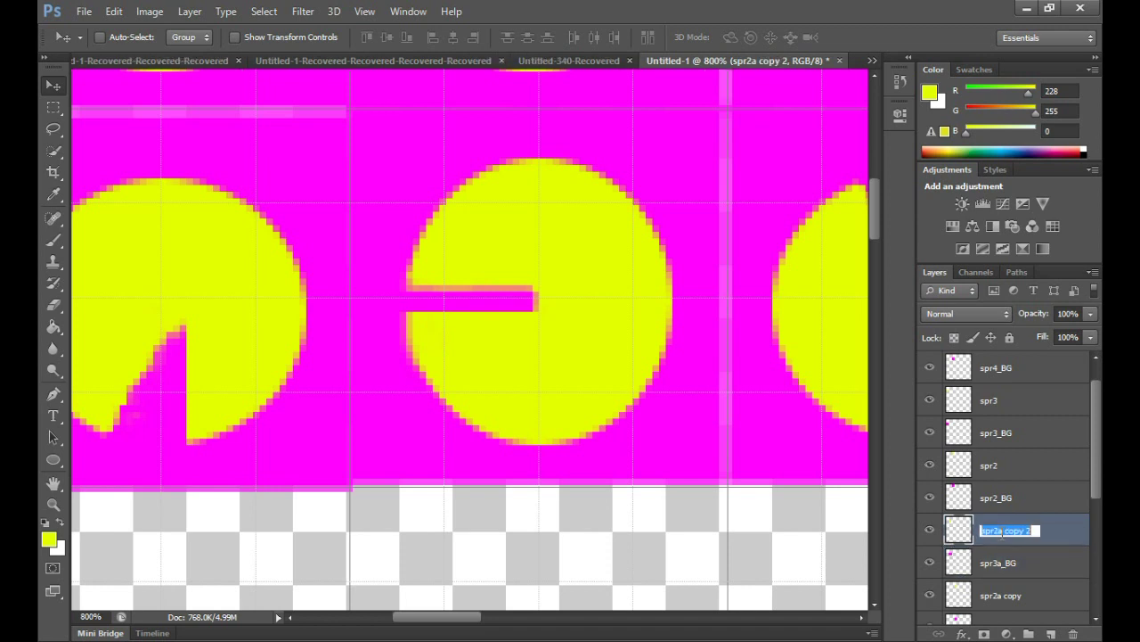
drag(995, 531, 1048, 533)
text(3a)
key(Return)
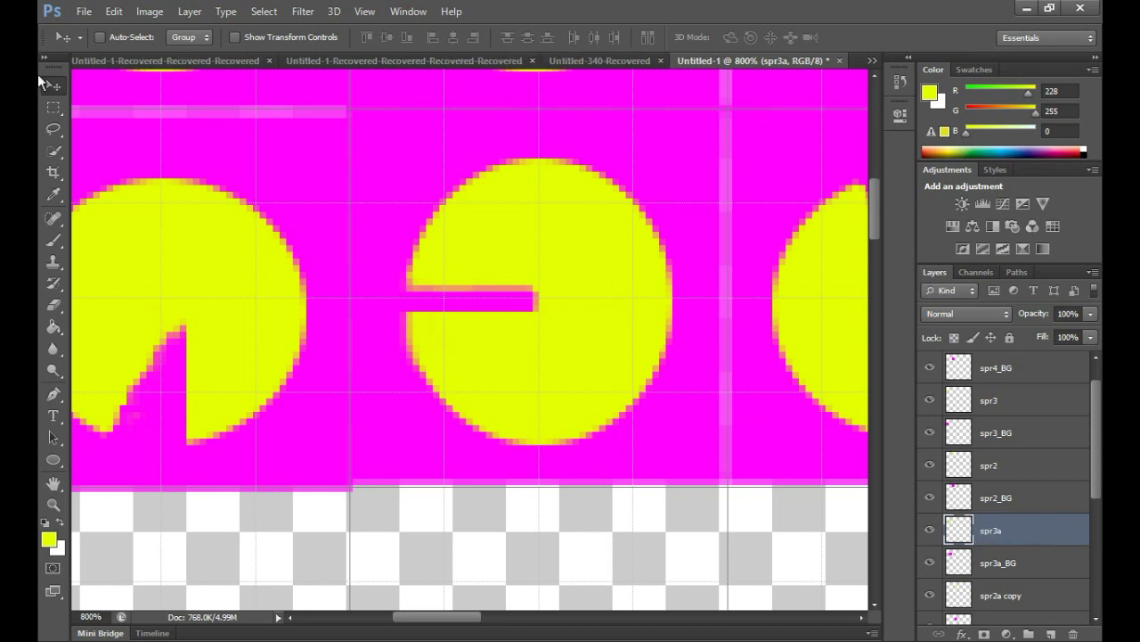
Rotate the spr3a sprite 90° clockwise and another 180° so its mouth faces down, and commit the transform.
click(60, 107)
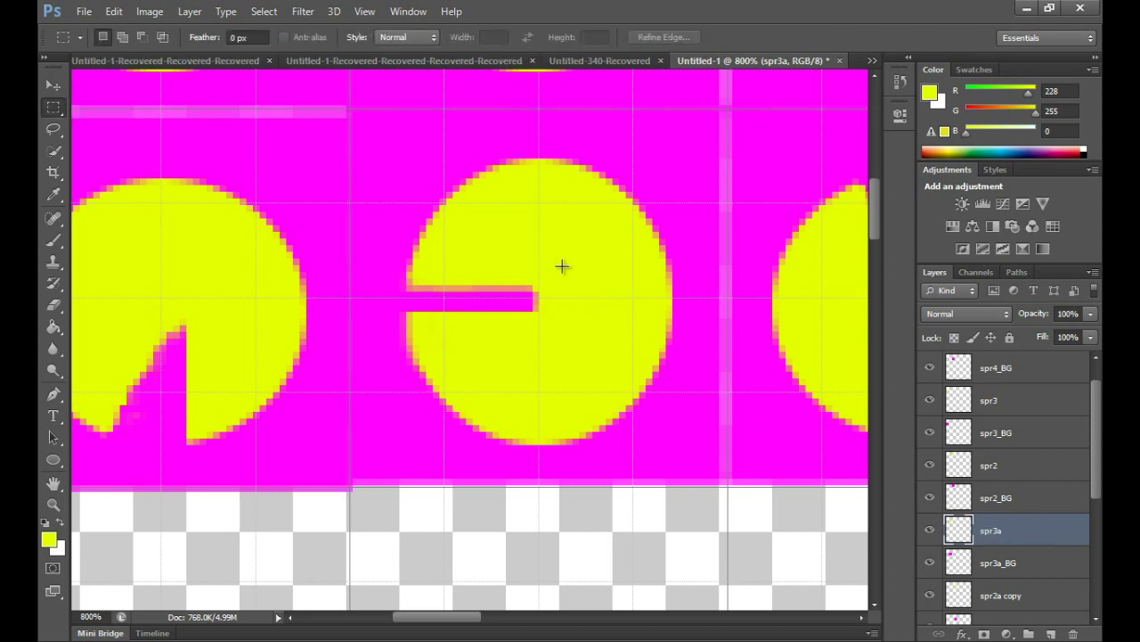
right_click(563, 268)
click(615, 411)
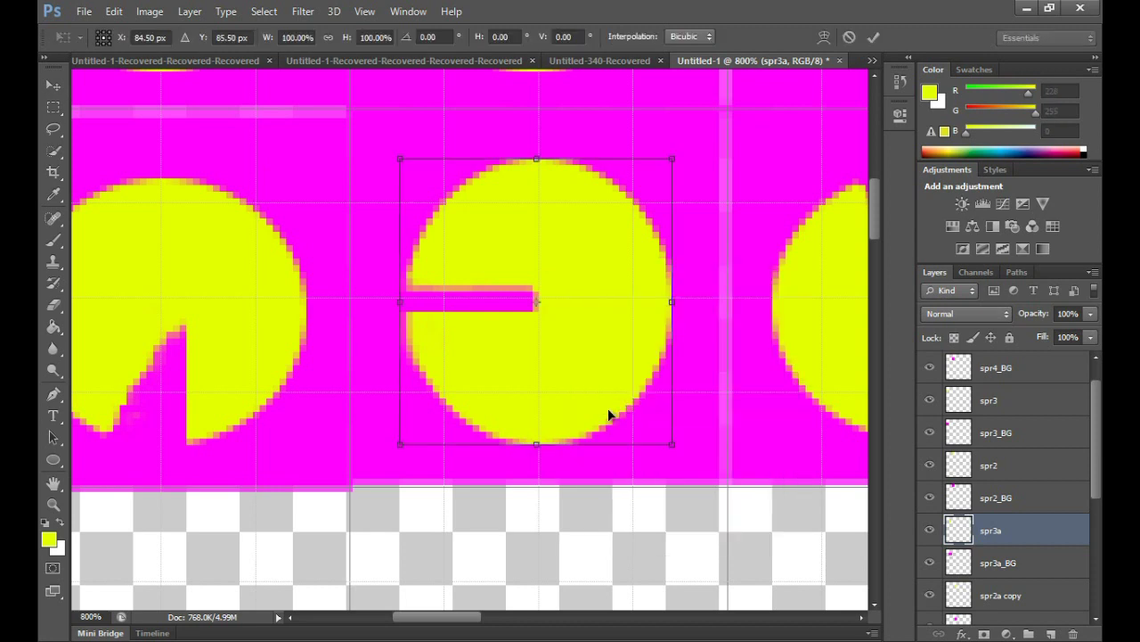
right_click(572, 367)
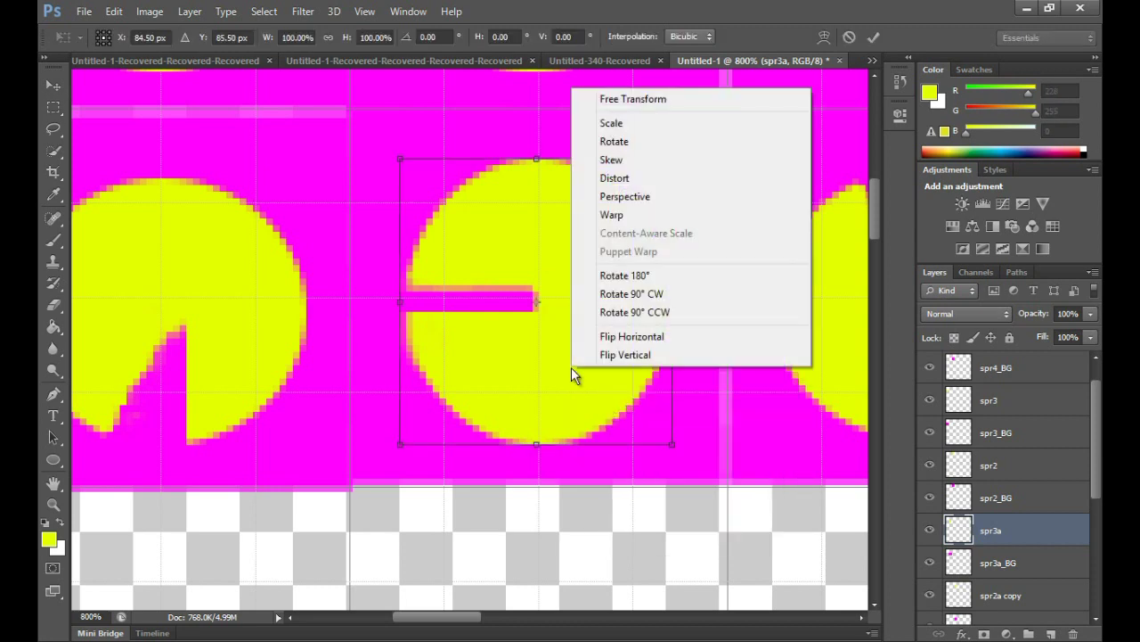
click(631, 297)
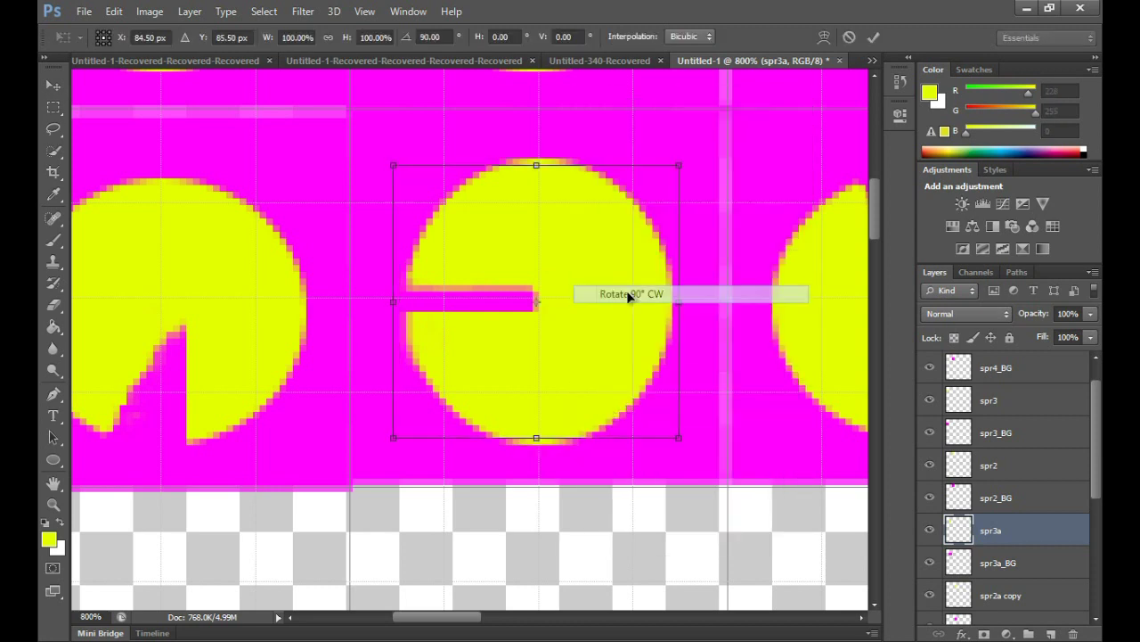
right_click(609, 342)
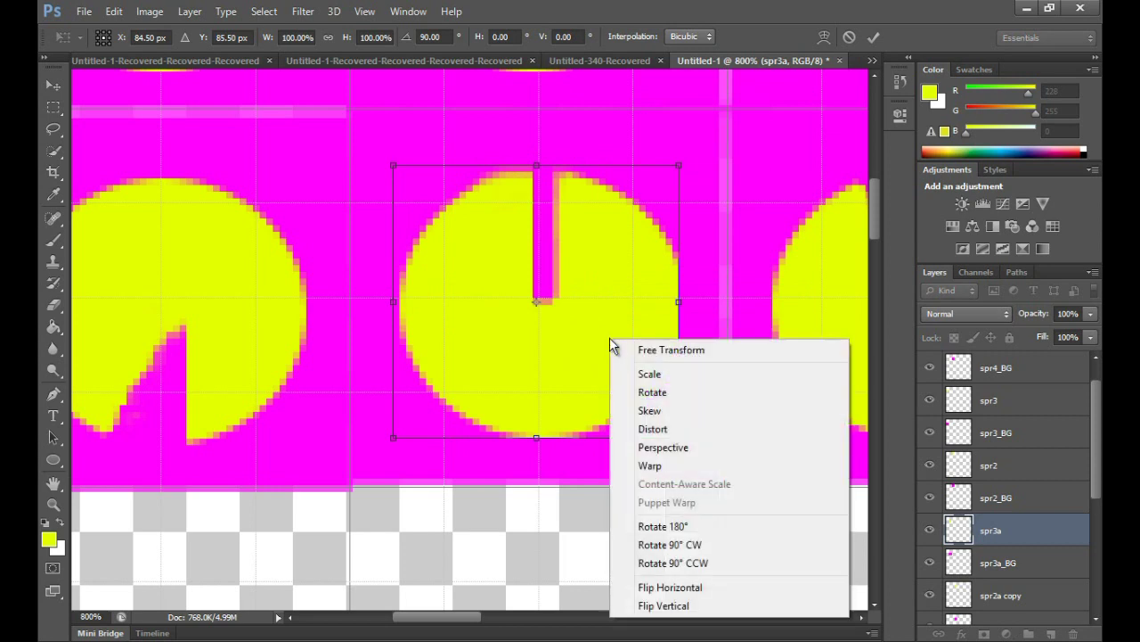
click(673, 525)
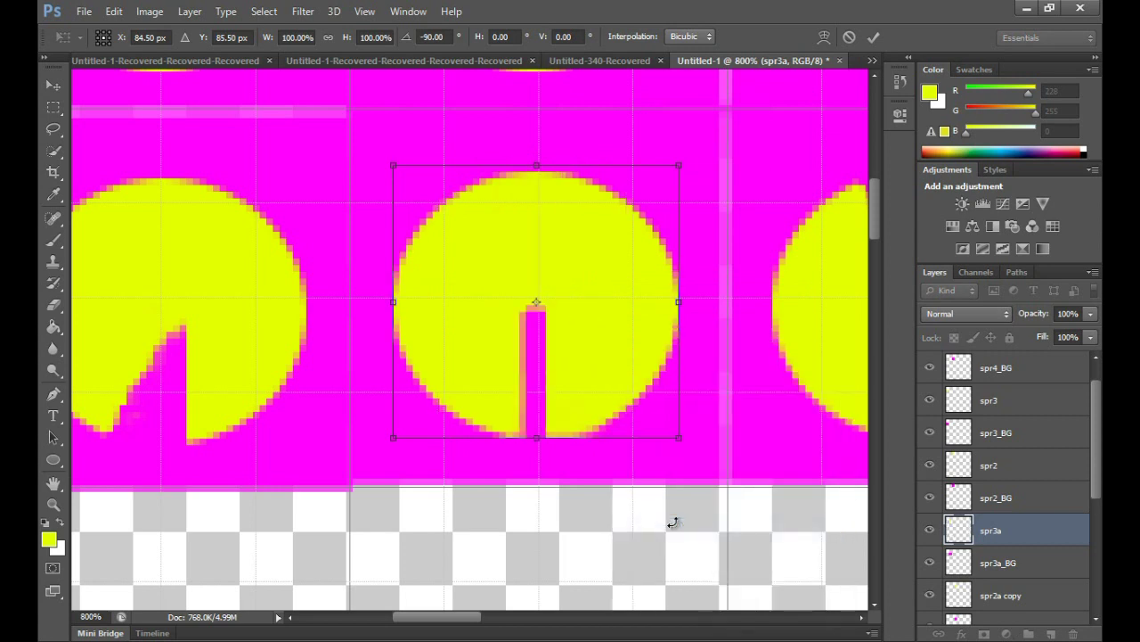
key(Return)
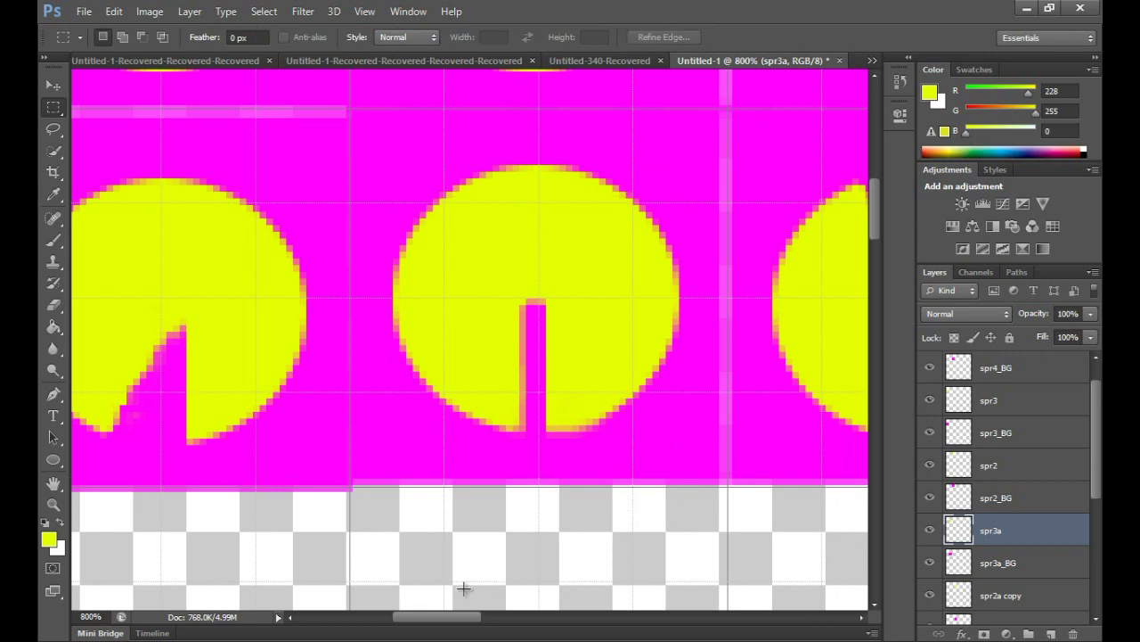
drag(458, 619, 556, 621)
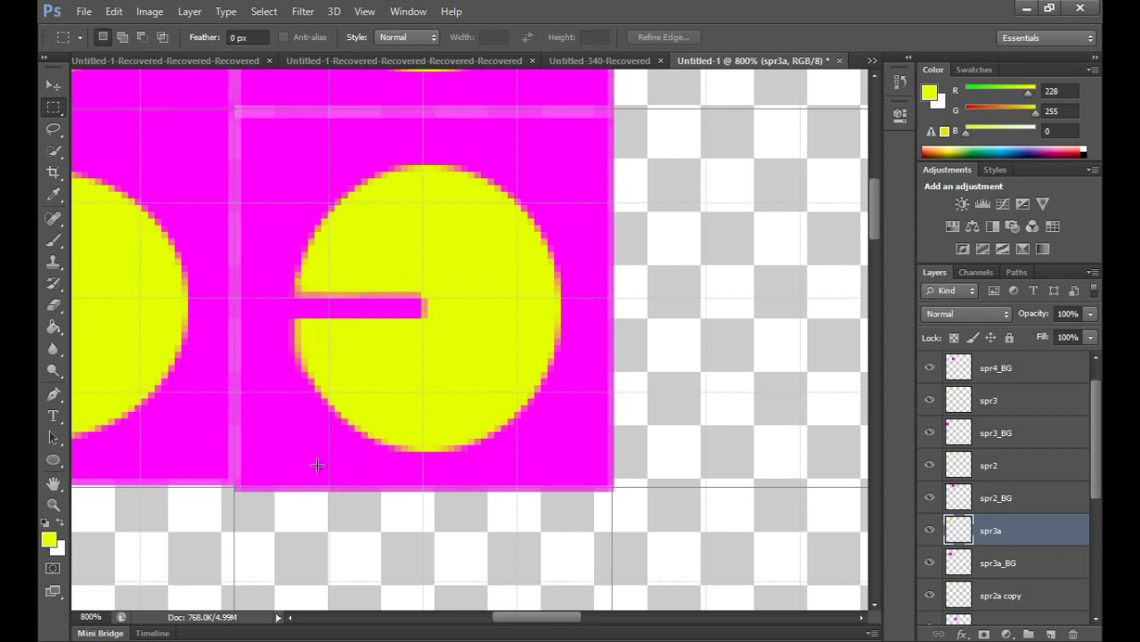
right_click(541, 474)
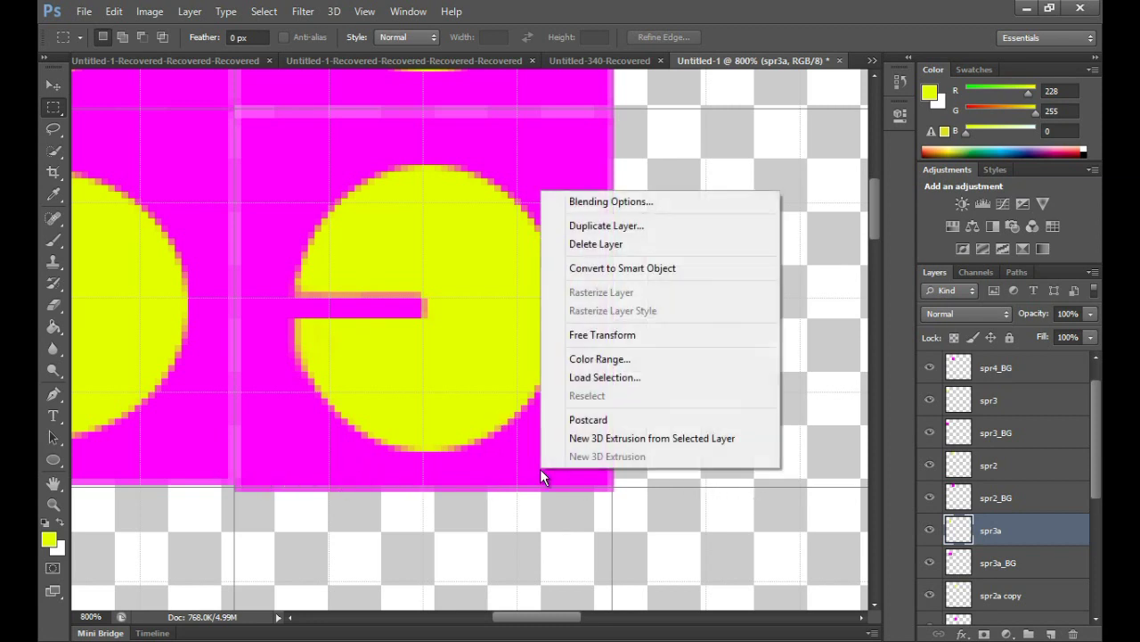
key(Escape)
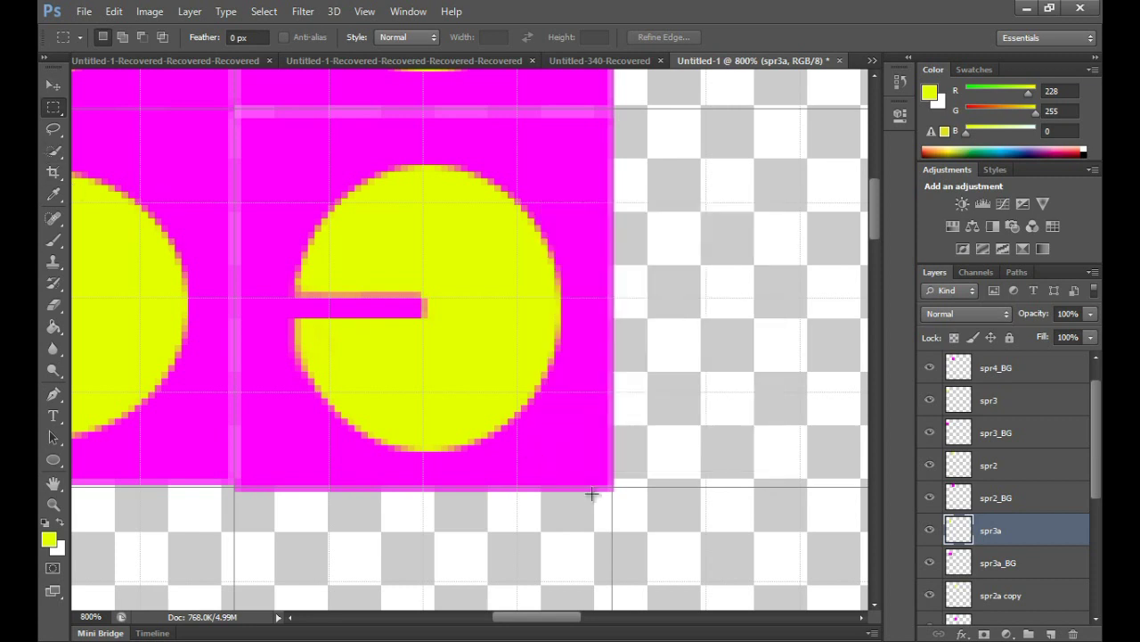
right_click(534, 447)
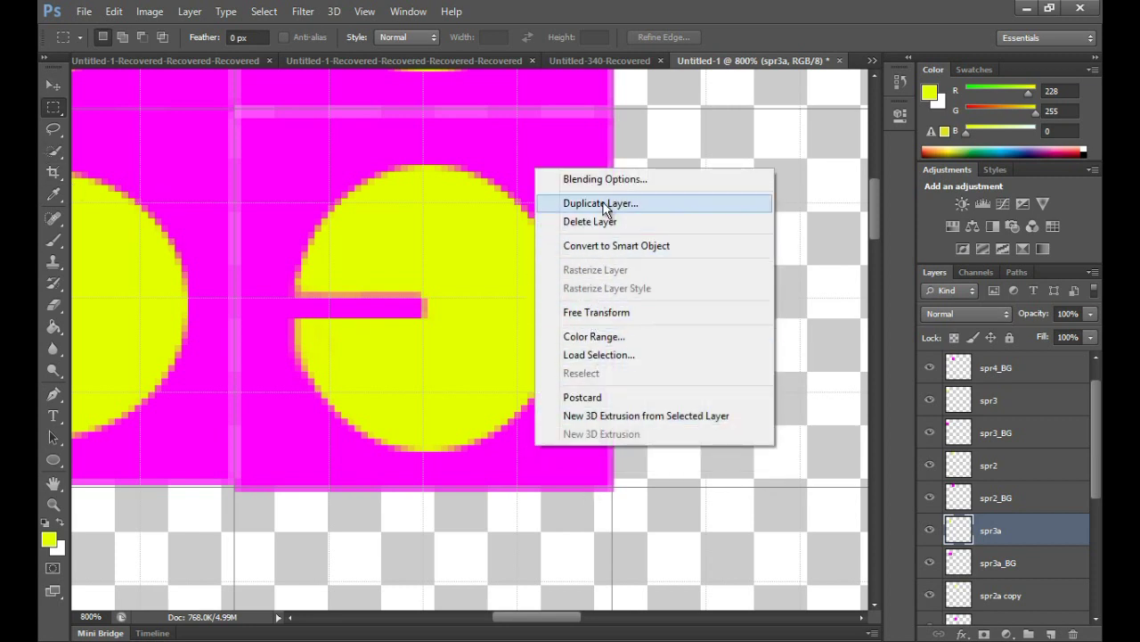
right_click(286, 450)
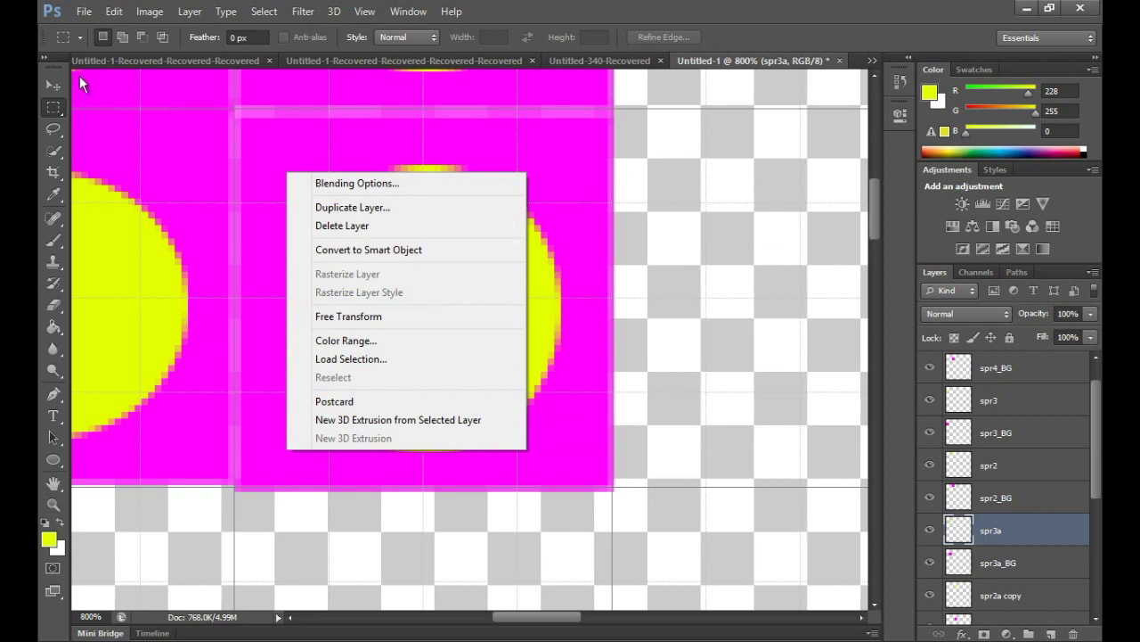
click(54, 83)
Select the background layer of the second row's fourth cell, spr2a_BG copy, and rename it as spr4a_BG.
click(53, 83)
drag(297, 453, 381, 468)
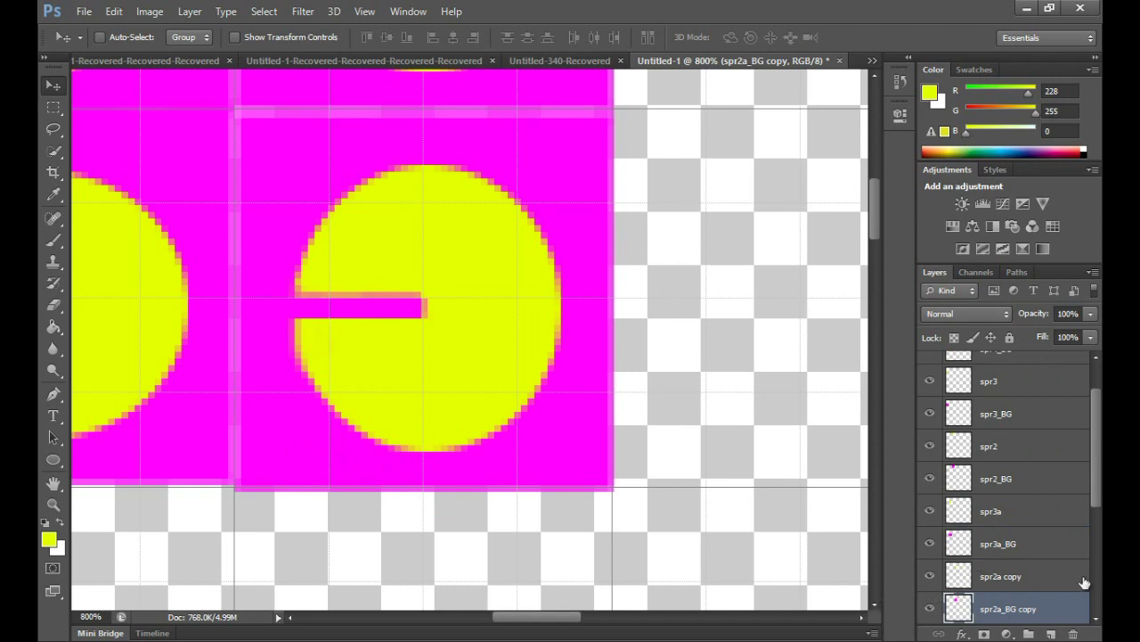
double_click(994, 613)
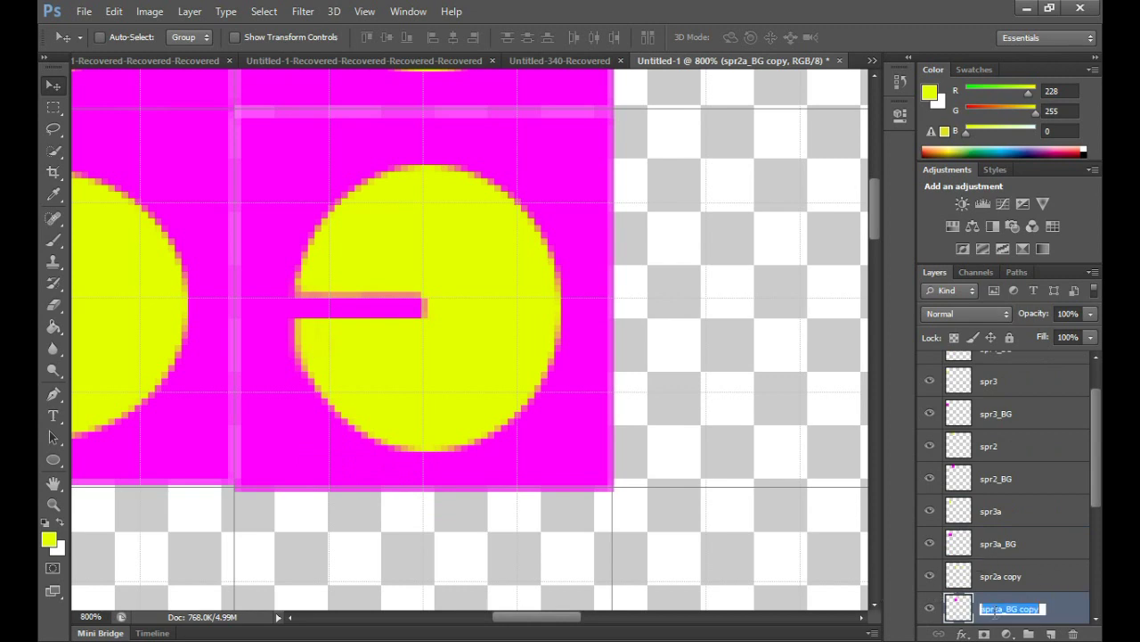
drag(992, 608, 1002, 610)
text(4)
drag(1019, 608, 1050, 611)
key(BackSpace)
key(Return)
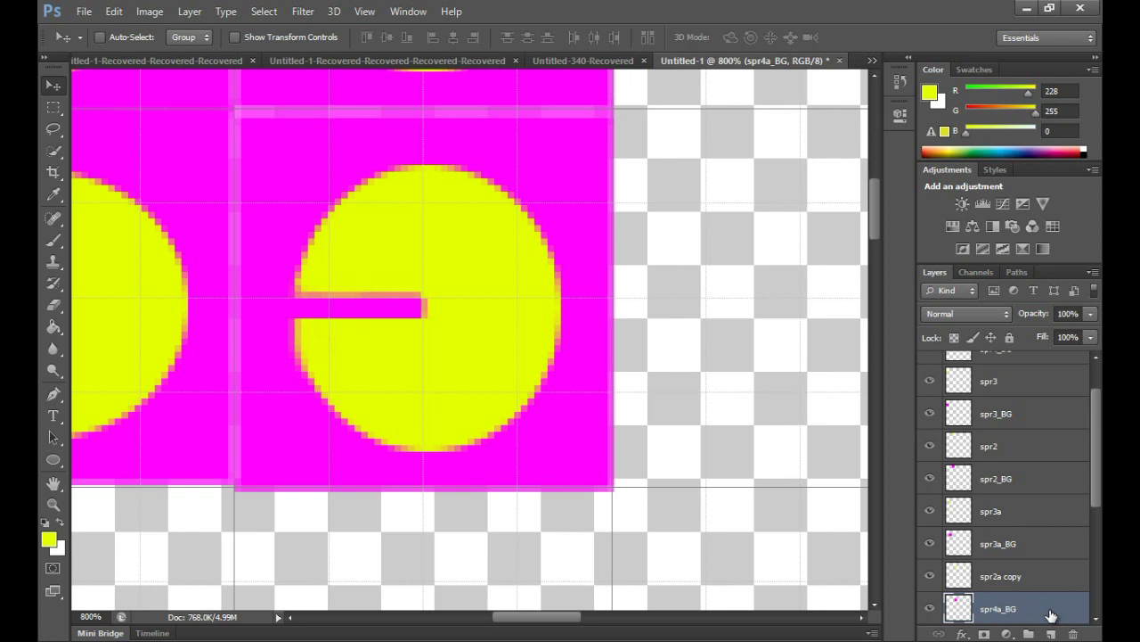
Toggle the visibility of the spr2a copy layer to identify its sprite, and rename the layer as spr4a.
click(930, 576)
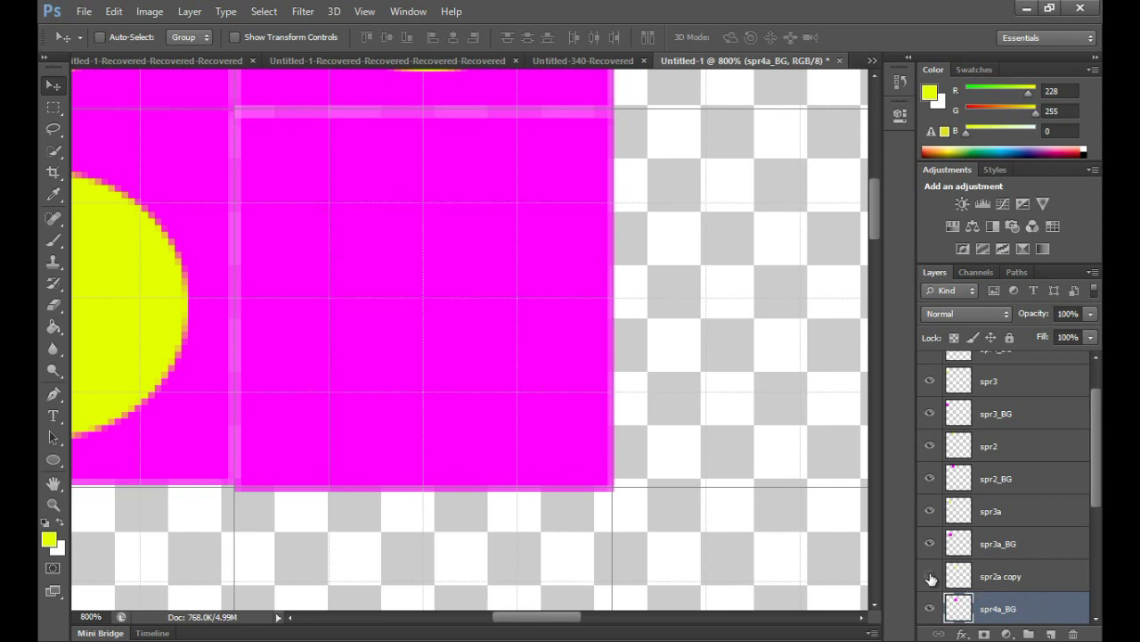
click(931, 577)
click(997, 578)
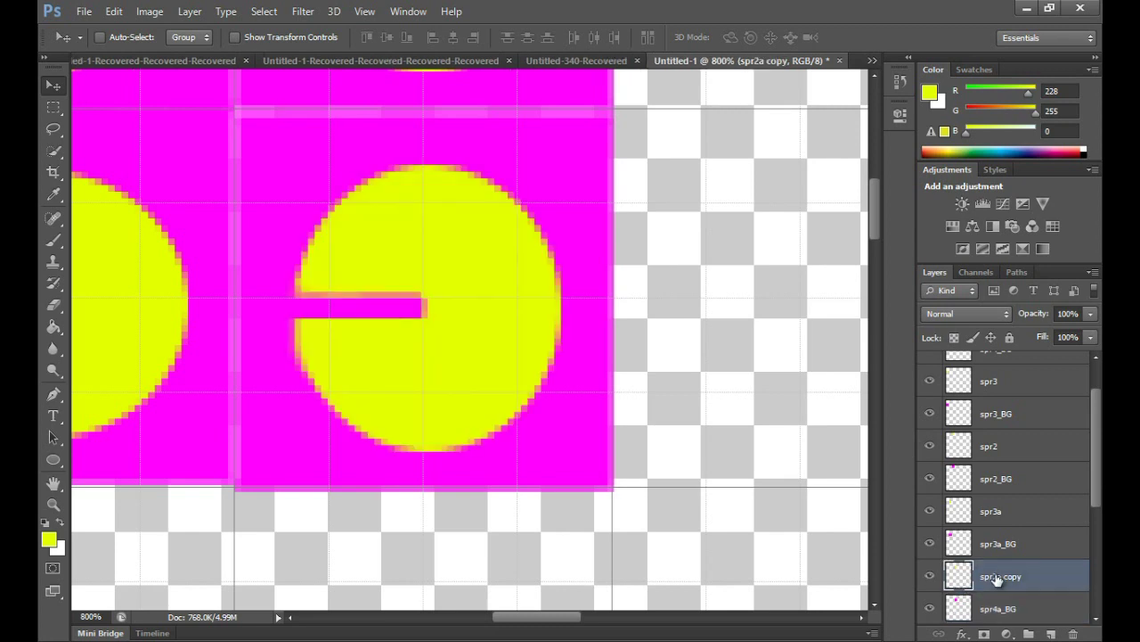
double_click(997, 578)
drag(994, 576, 1035, 577)
text(4)
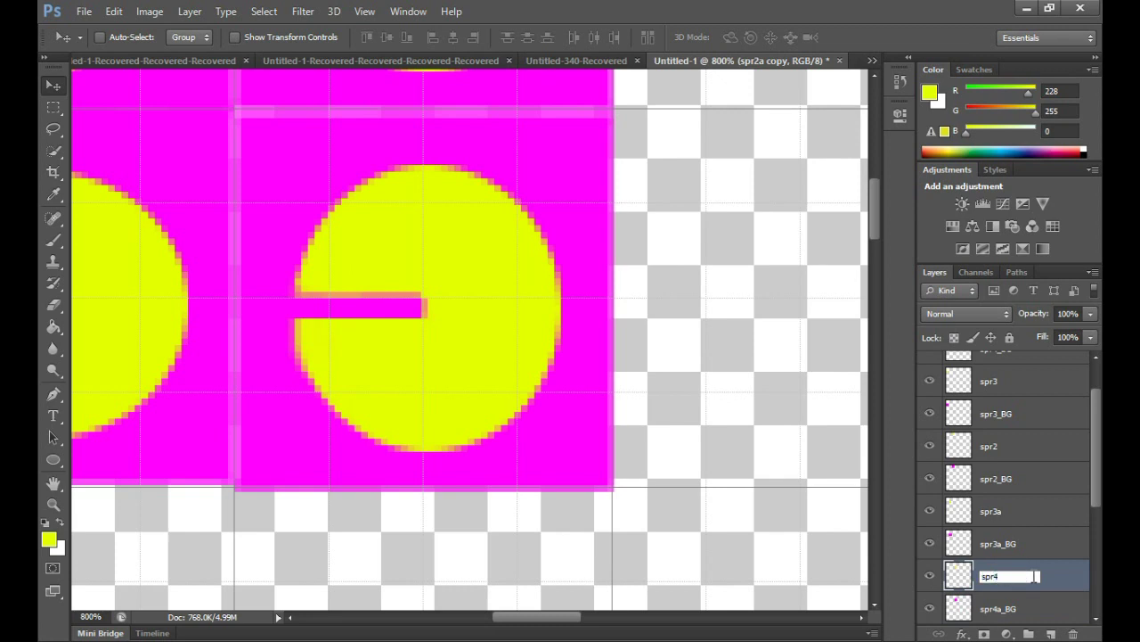
key(Return)
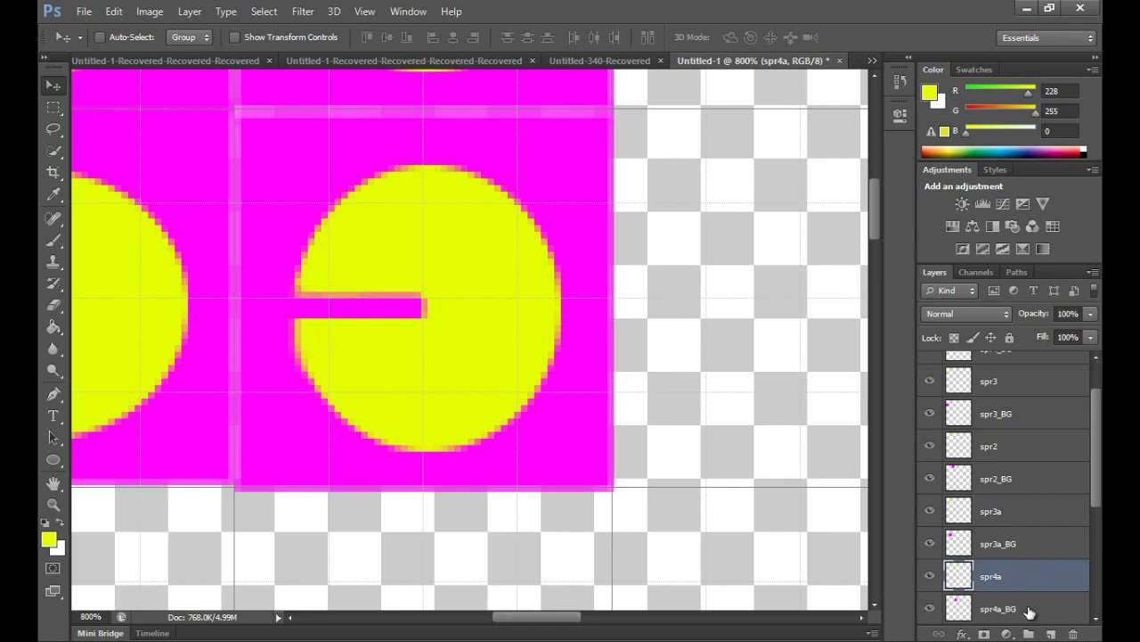
Move the spr4a and spr4a_BG layers up one pixel to the grid line, and do the same with spr3 and spr3_BG.
shift+click(1029, 609)
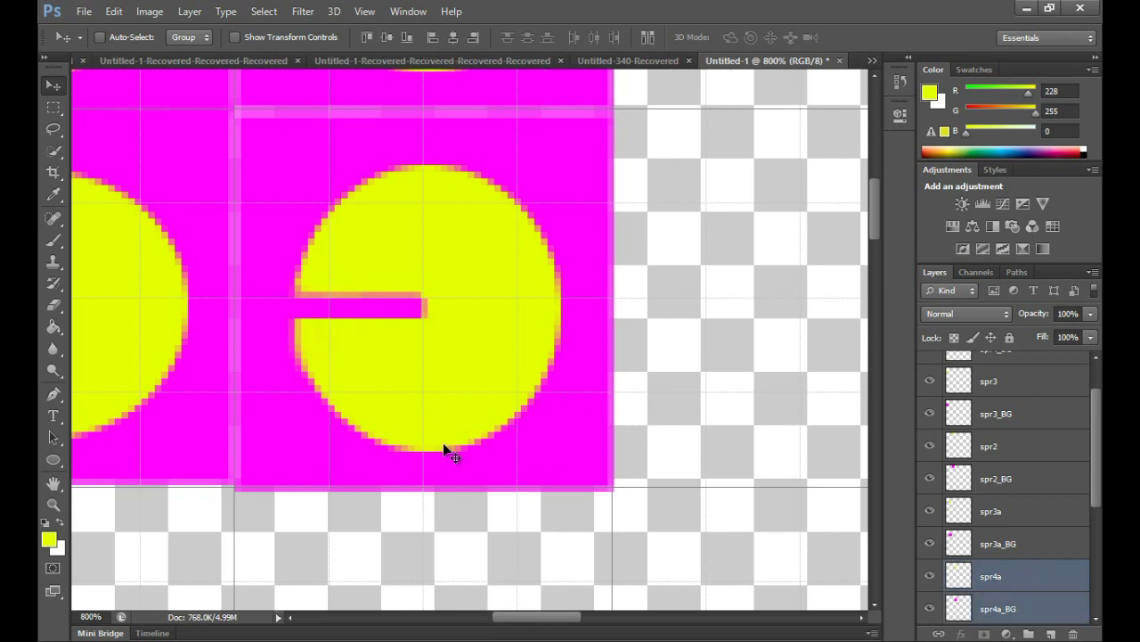
key(Up)
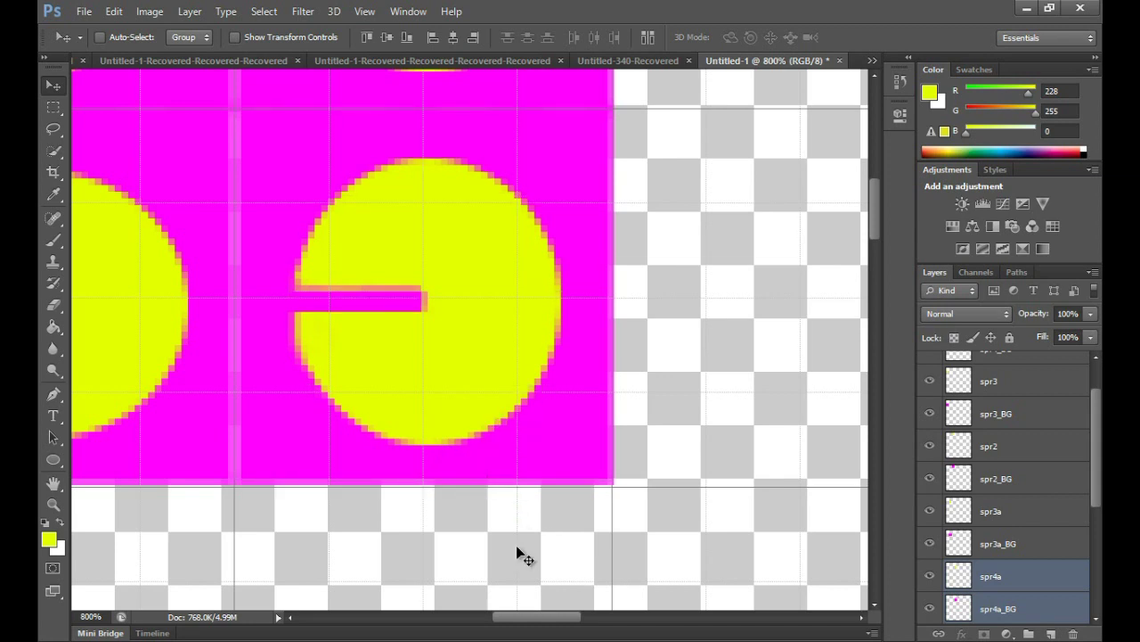
drag(542, 616, 426, 621)
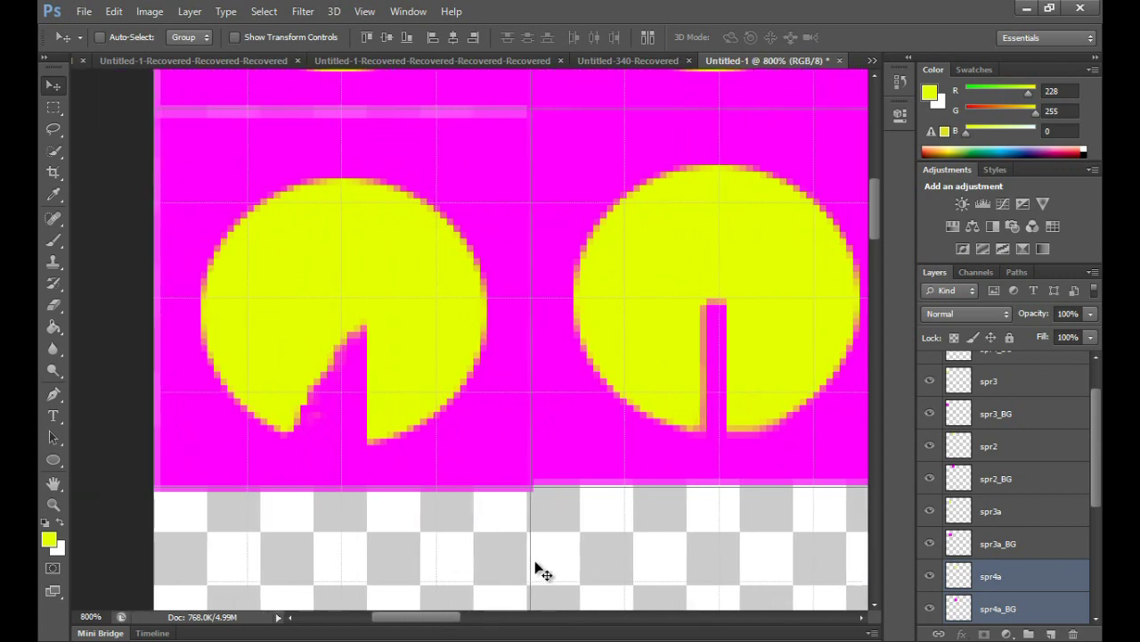
right_click(484, 450)
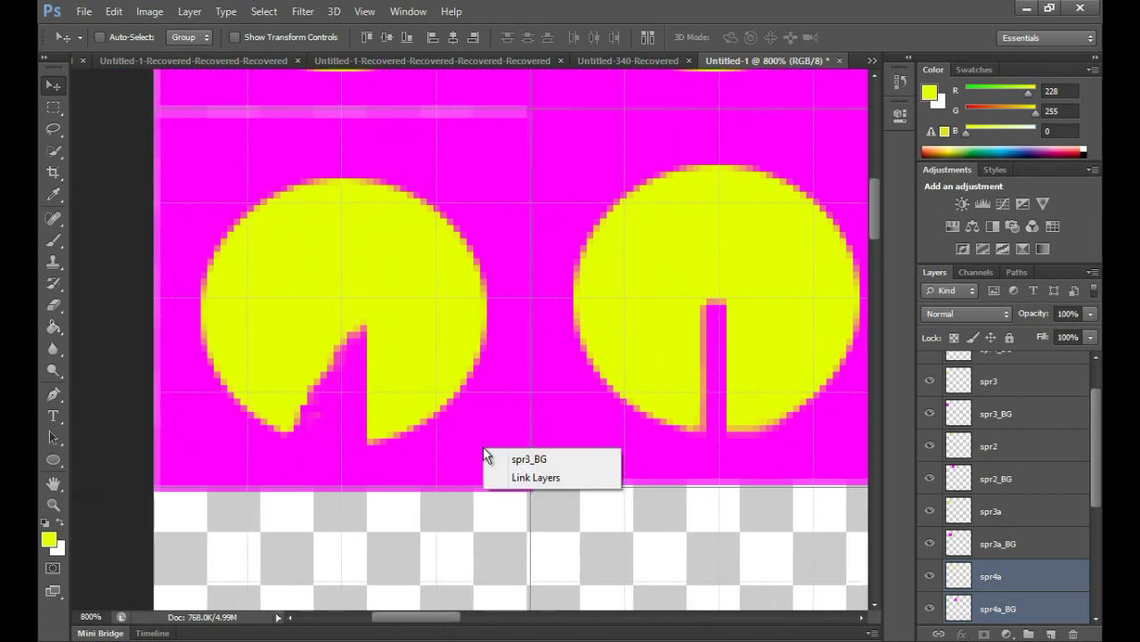
drag(505, 457, 505, 457)
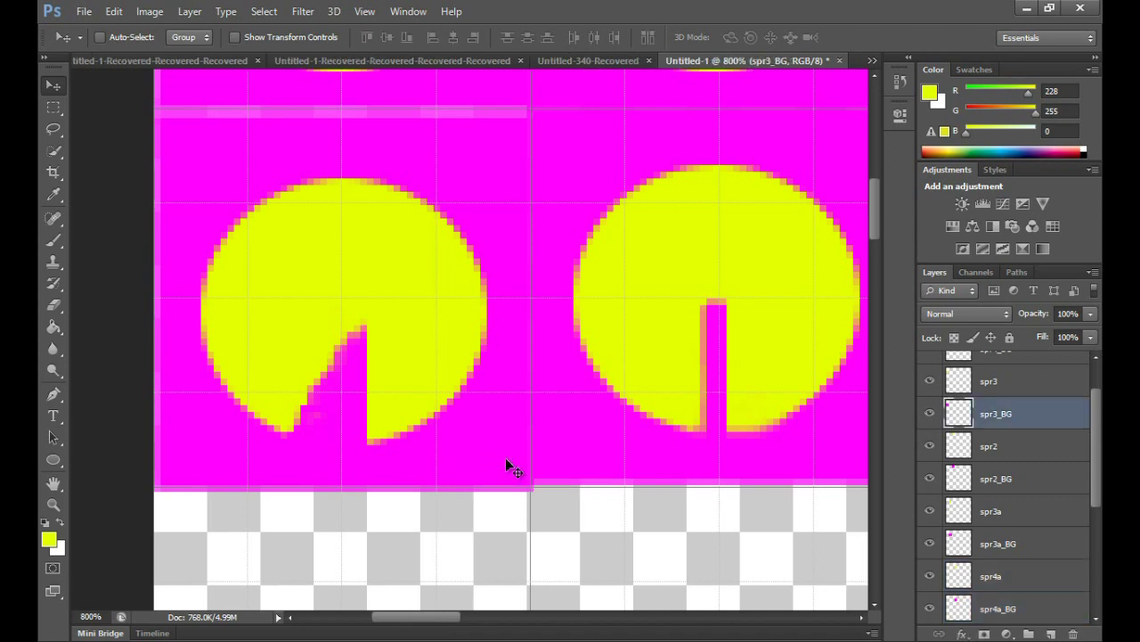
shift+click(1031, 388)
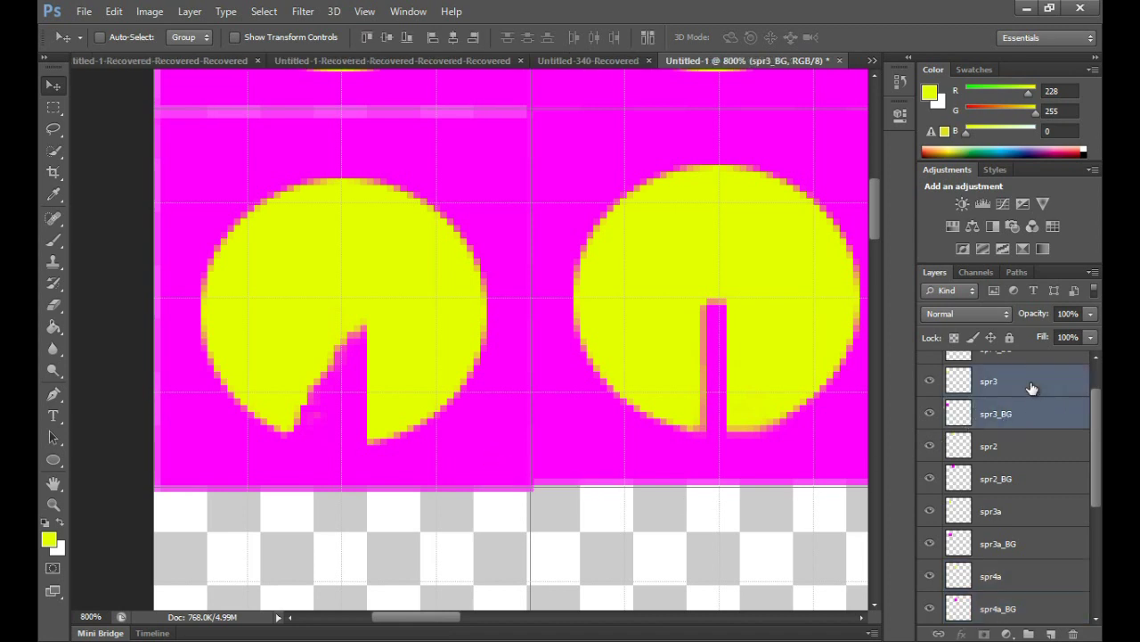
drag(503, 439, 504, 431)
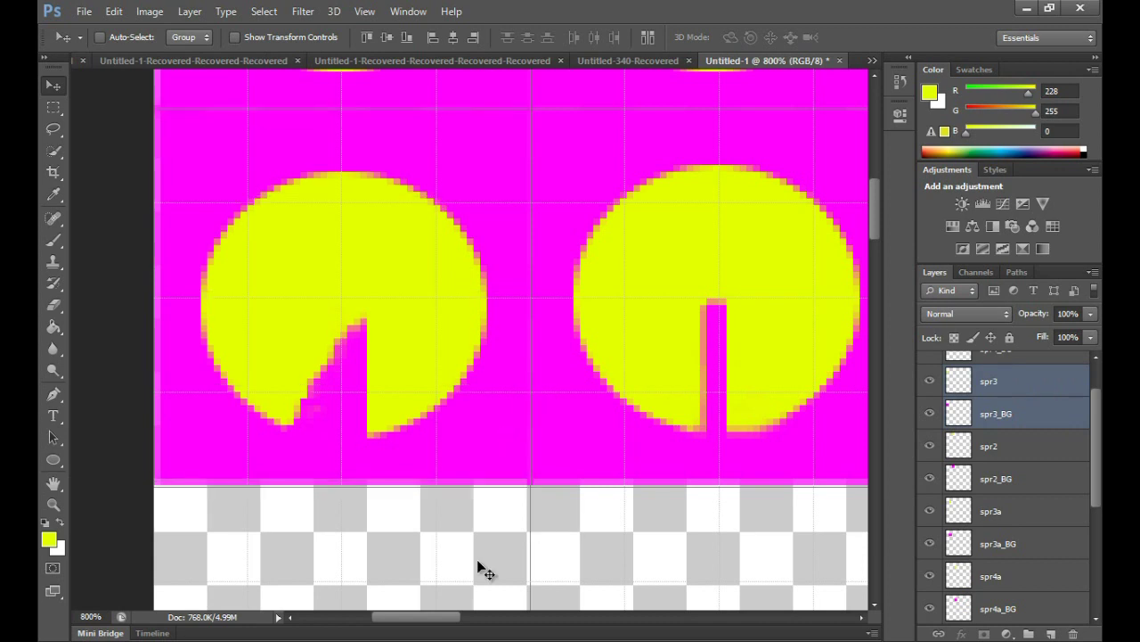
Examine how the sprite cells in the sheet's first row line up with the grid lines.
drag(415, 616, 553, 626)
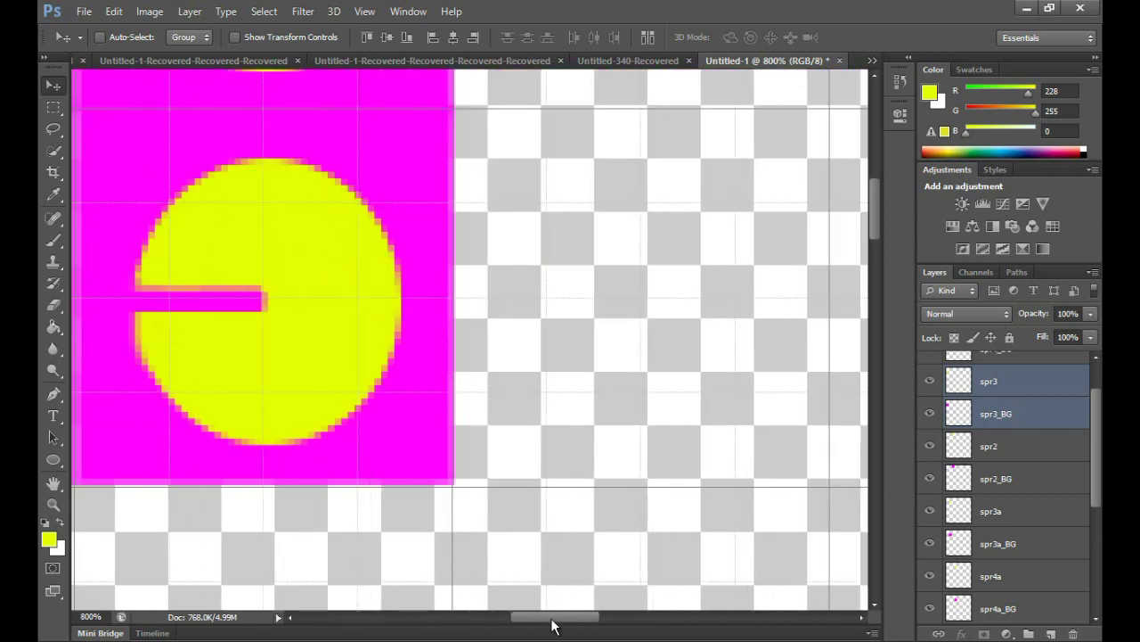
drag(880, 233, 880, 191)
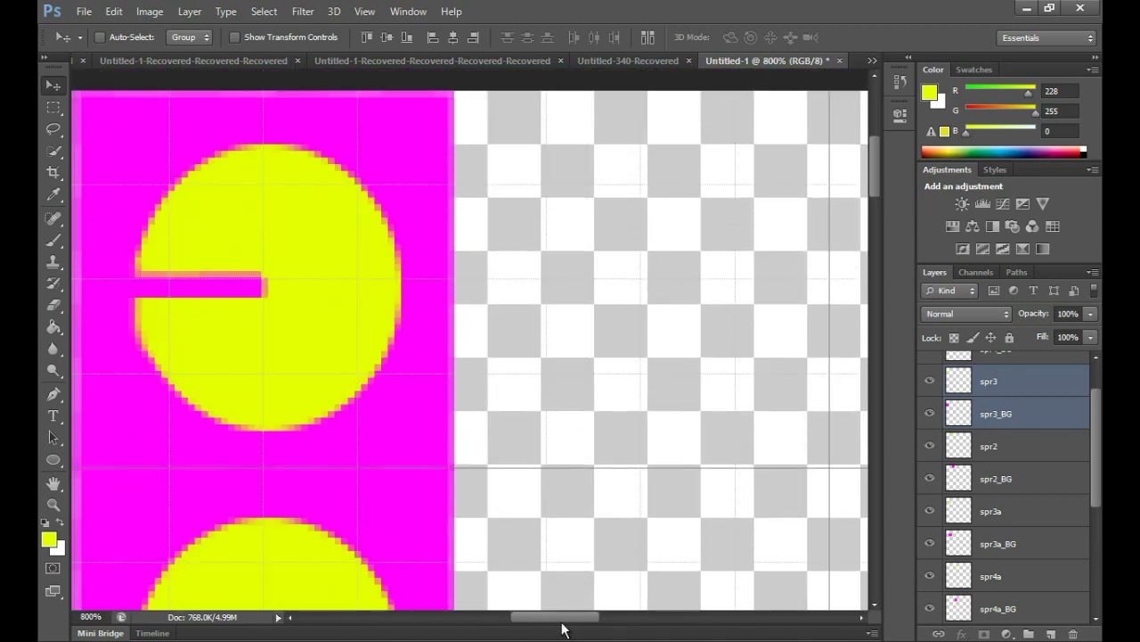
drag(562, 627, 474, 630)
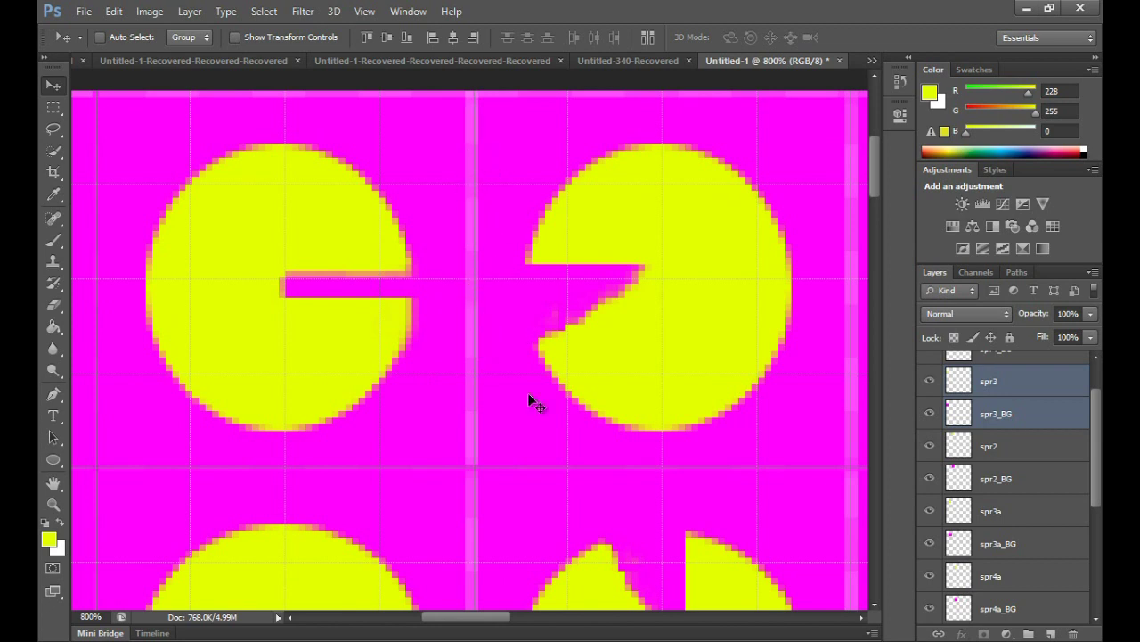
drag(474, 617, 426, 623)
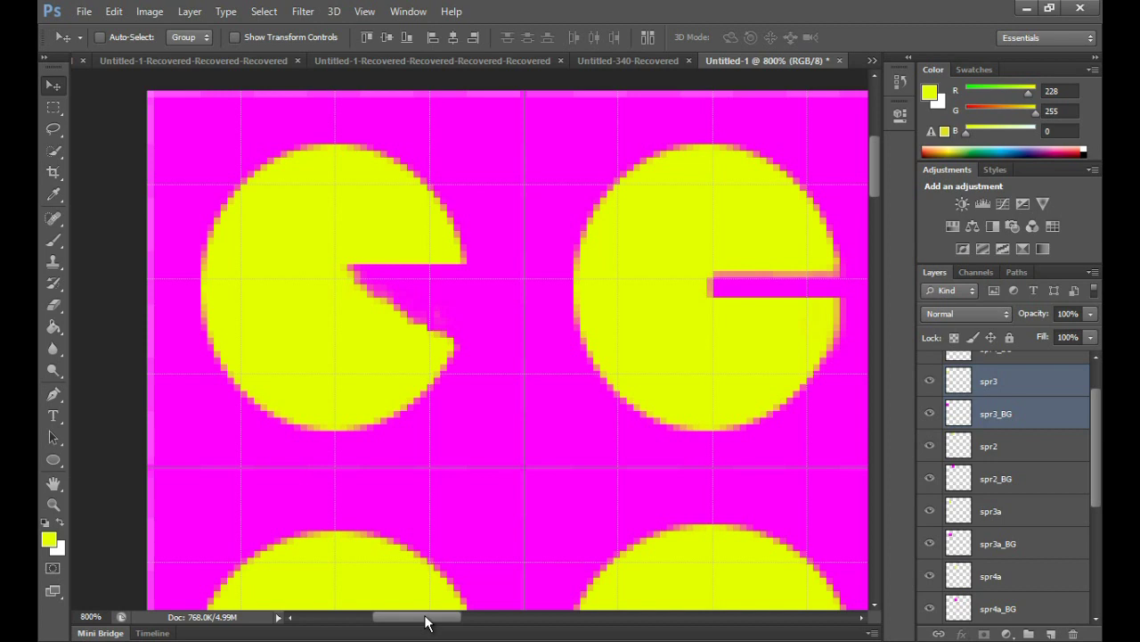
drag(425, 623, 444, 623)
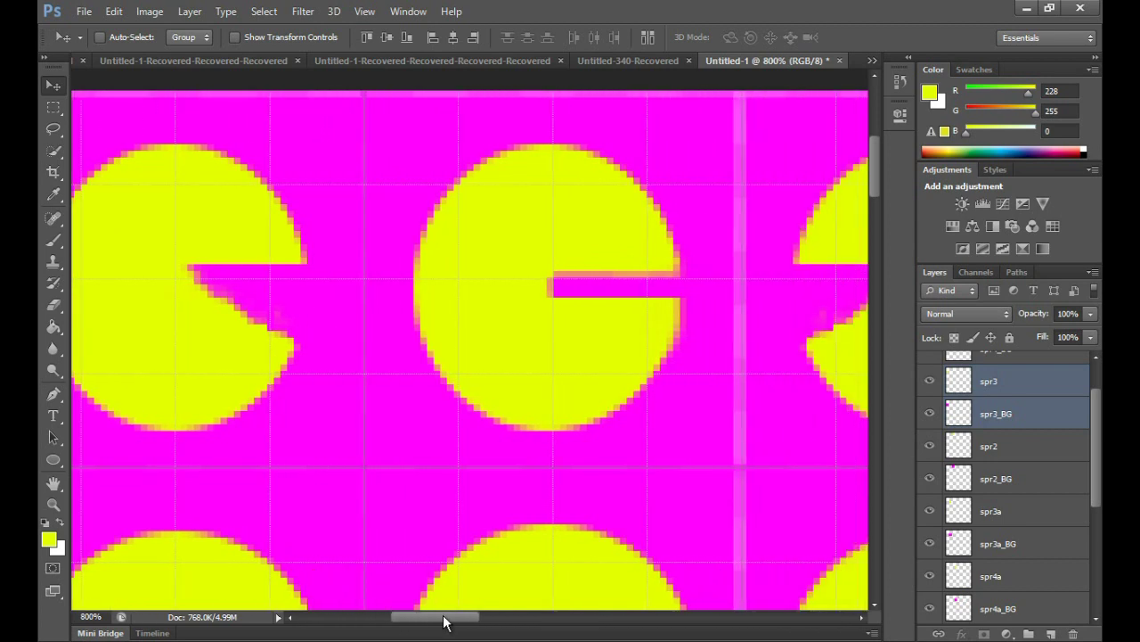
drag(444, 623, 429, 623)
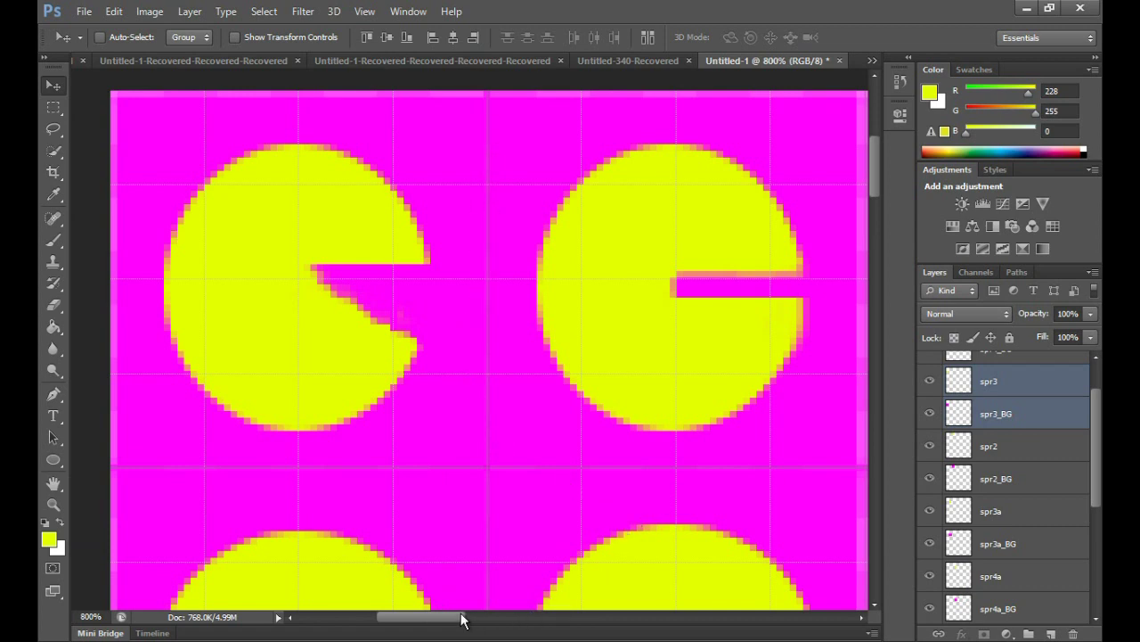
drag(453, 618, 470, 621)
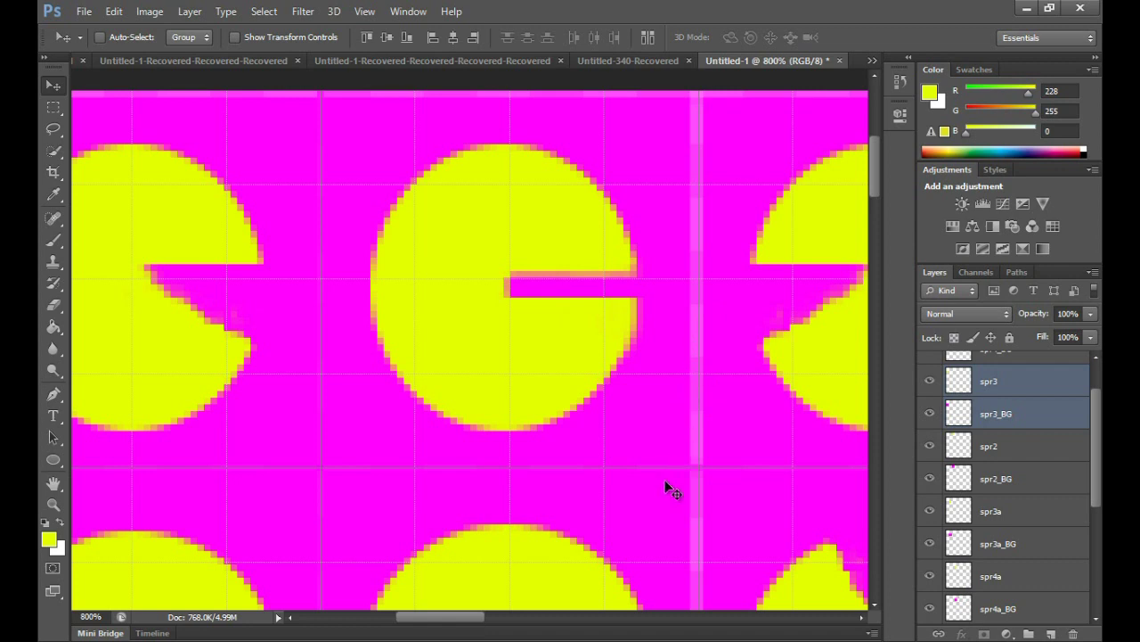
Try shifting the spr1a and spr1a_BG layers one pixel right against the grid, and move them back.
right_click(656, 436)
click(671, 438)
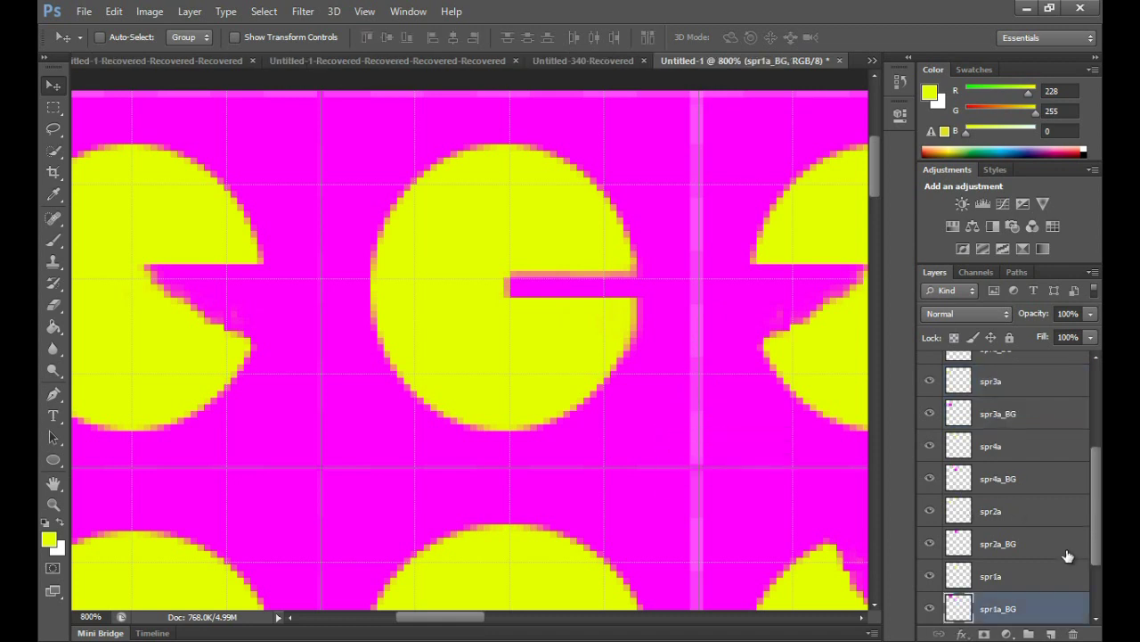
shift+click(1038, 577)
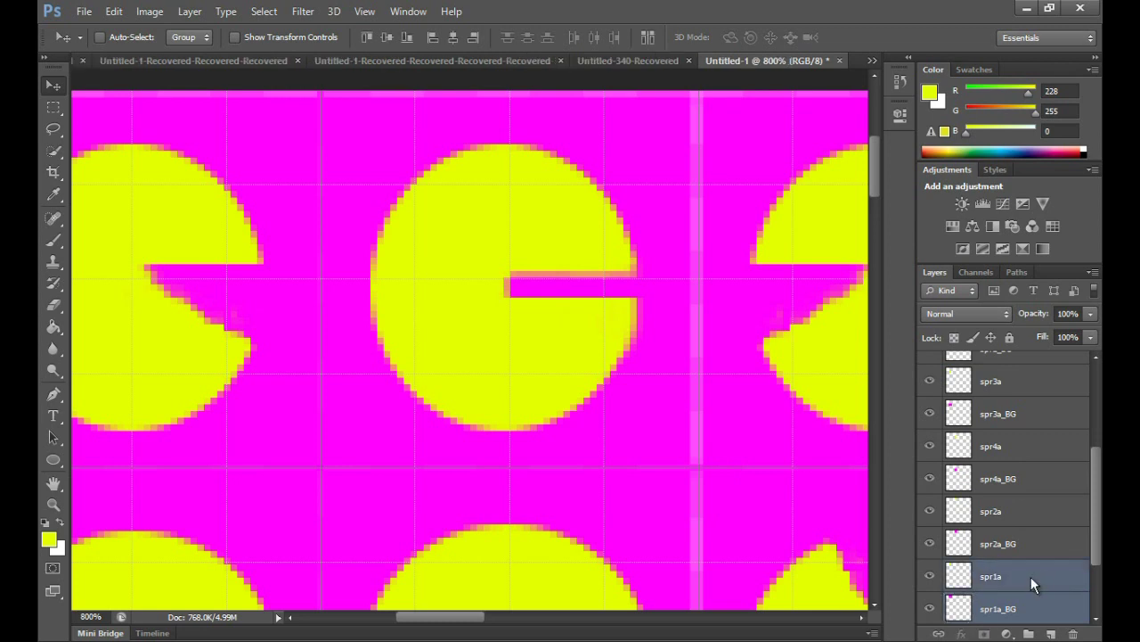
drag(624, 441, 635, 441)
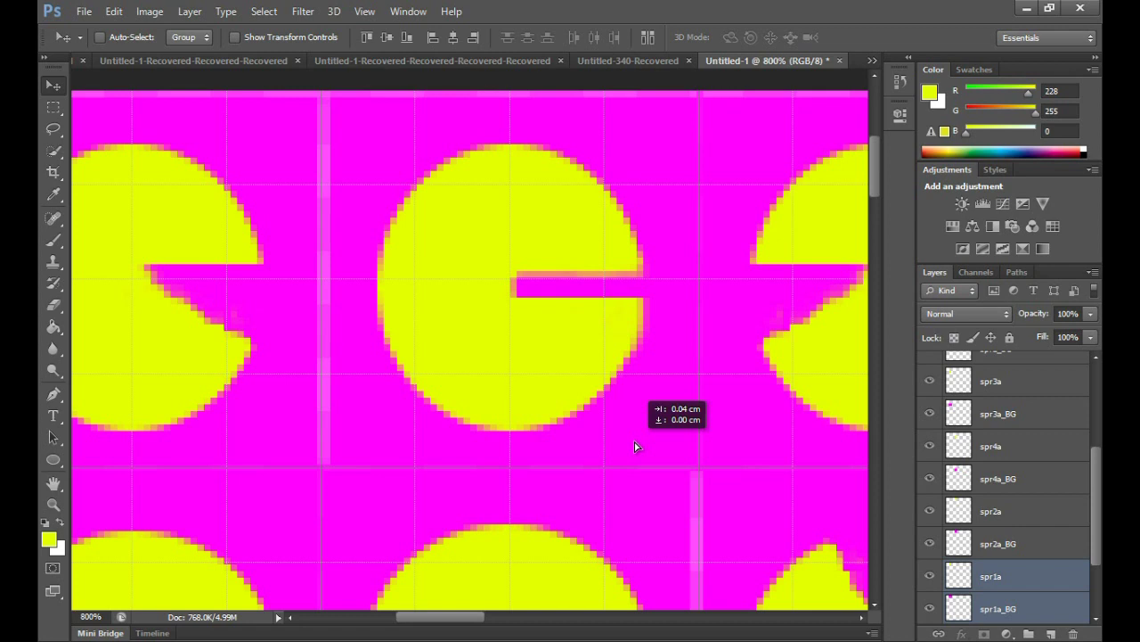
drag(634, 442, 625, 440)
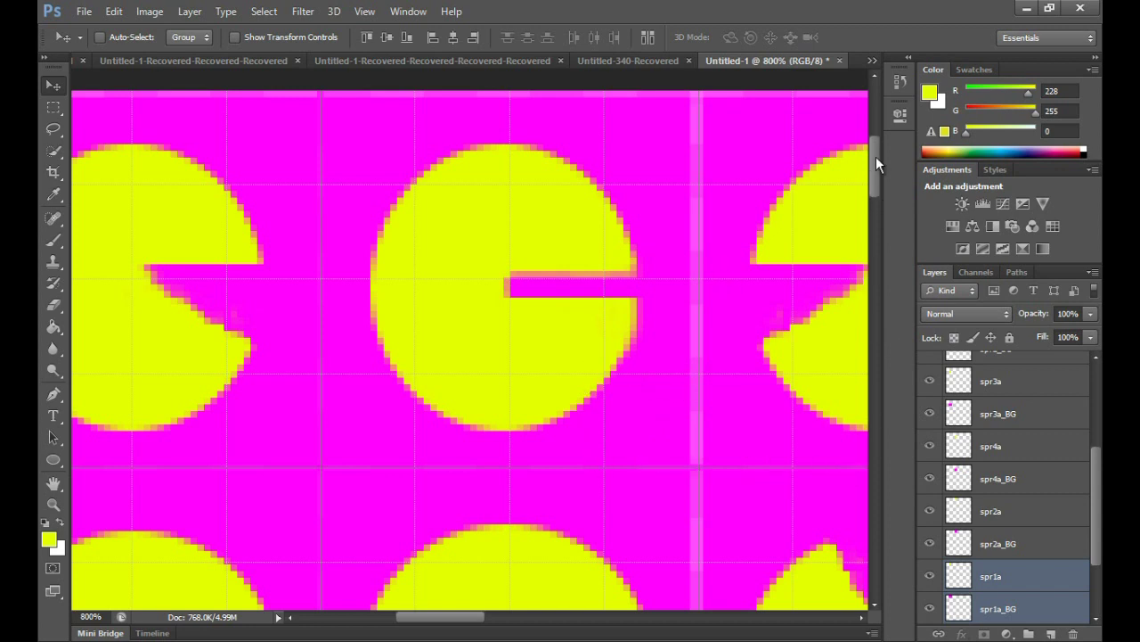
Rotate the spr4a sprite in the second row's fourth cell 90° clockwise so its mouth points up.
drag(876, 156, 876, 187)
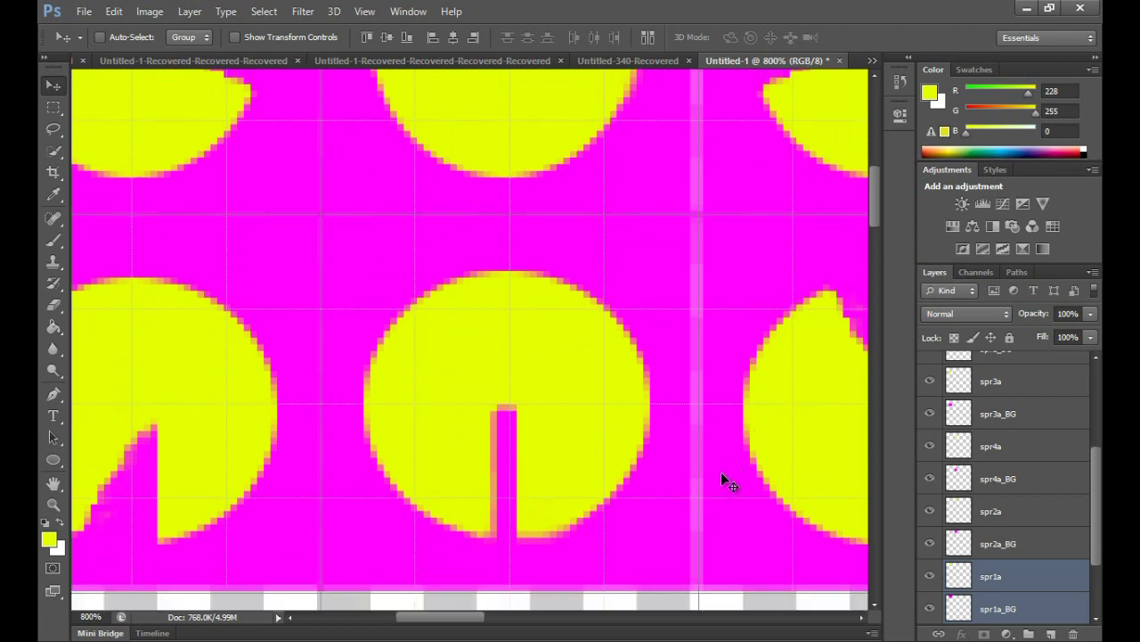
drag(446, 618, 522, 621)
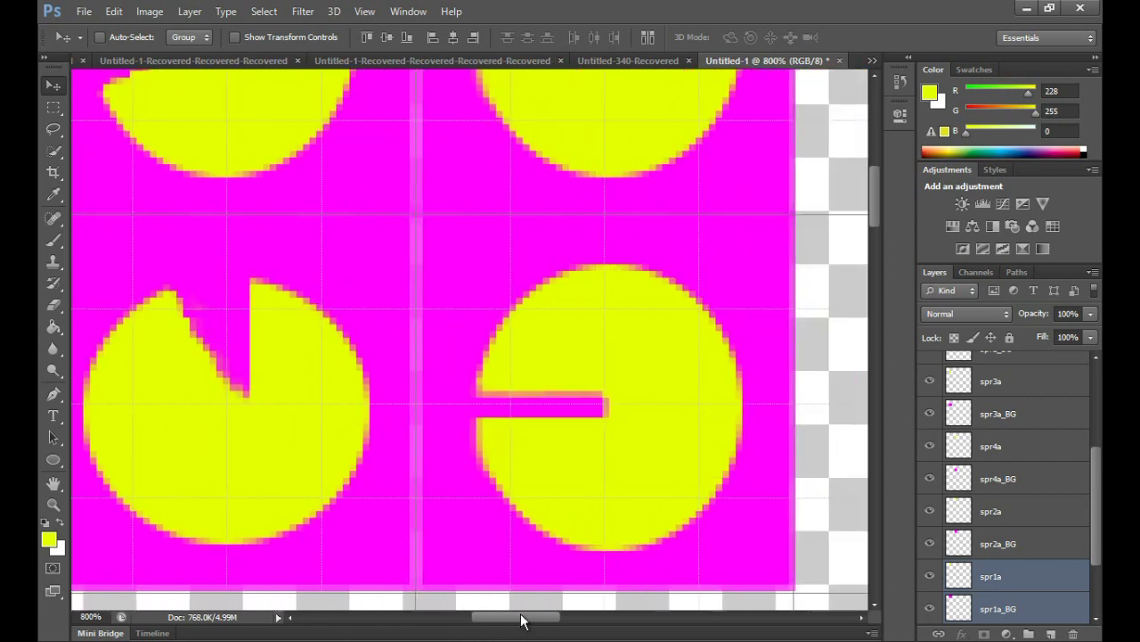
right_click(641, 463)
click(674, 473)
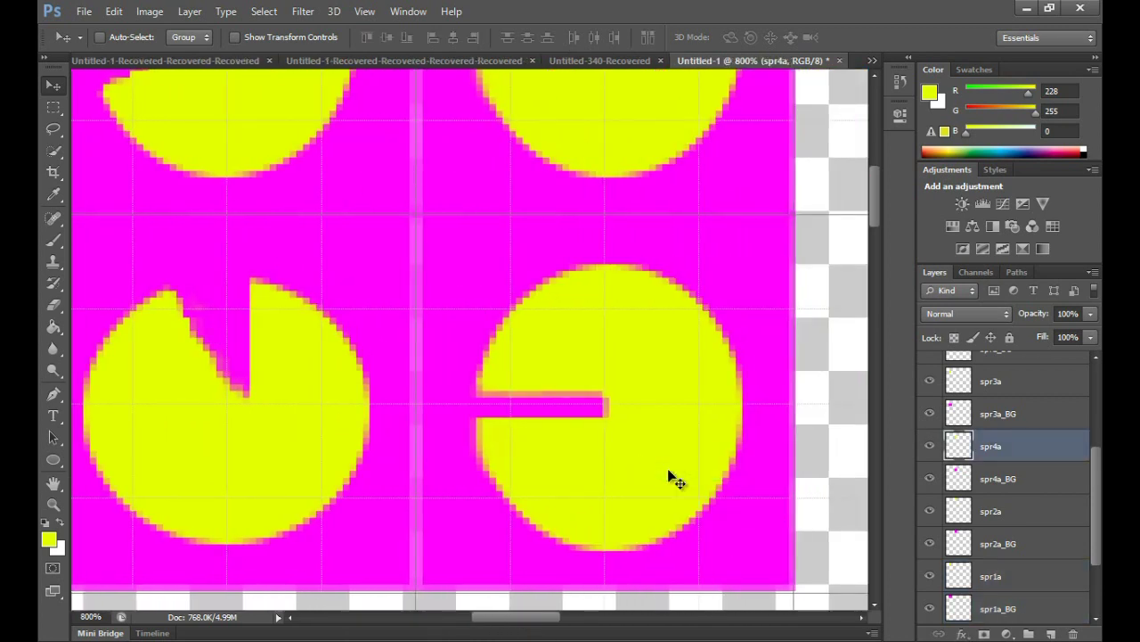
click(53, 107)
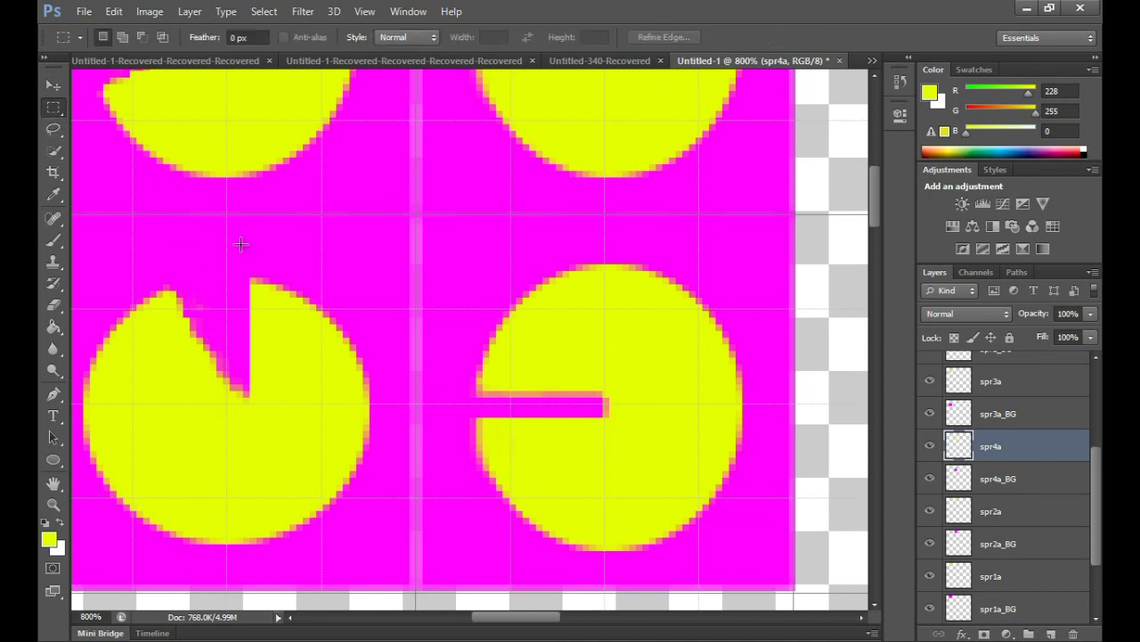
right_click(606, 446)
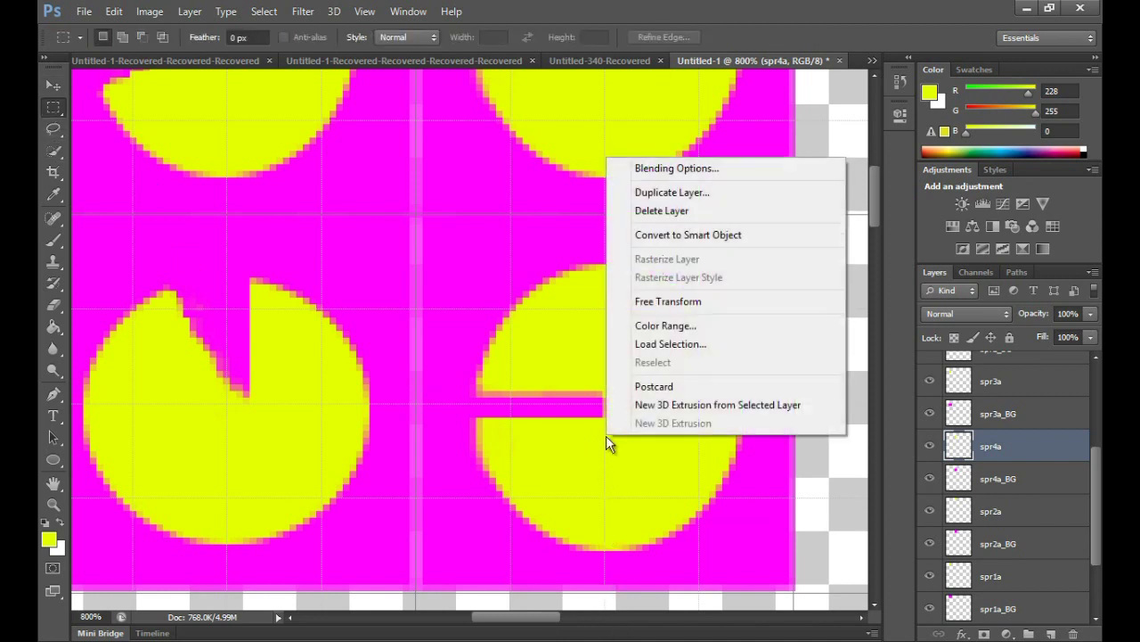
click(703, 303)
right_click(682, 432)
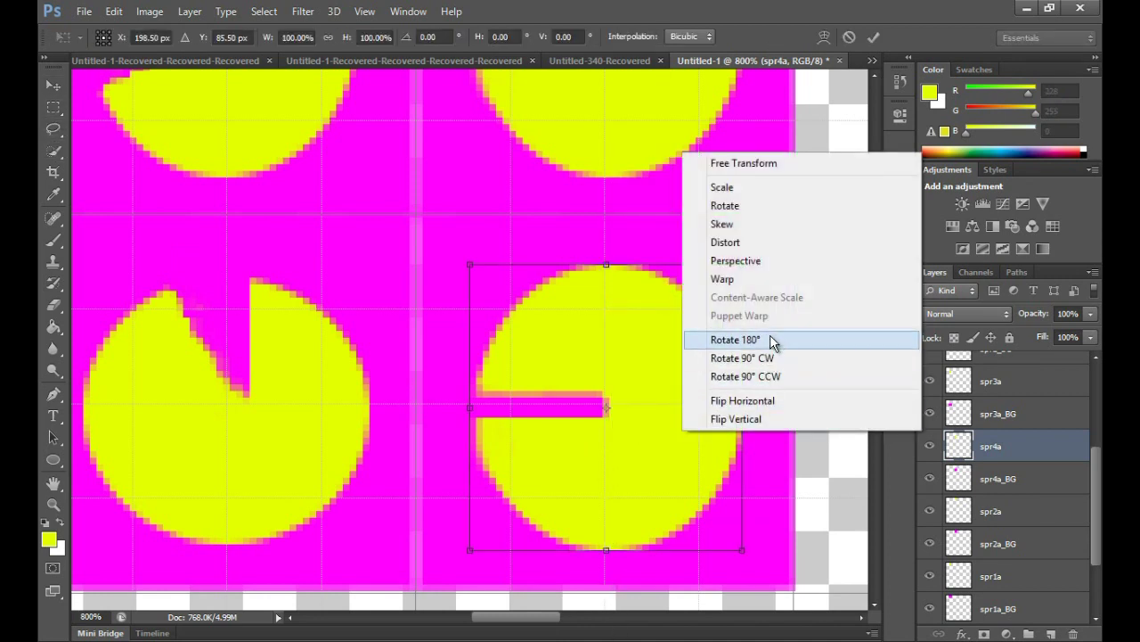
click(770, 364)
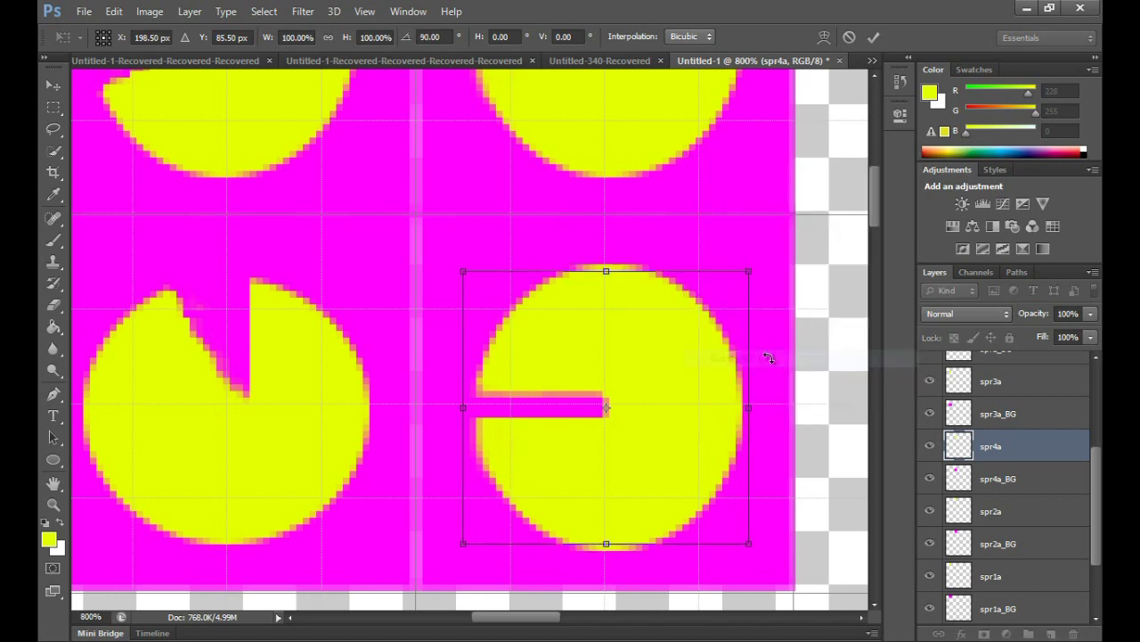
key(Return)
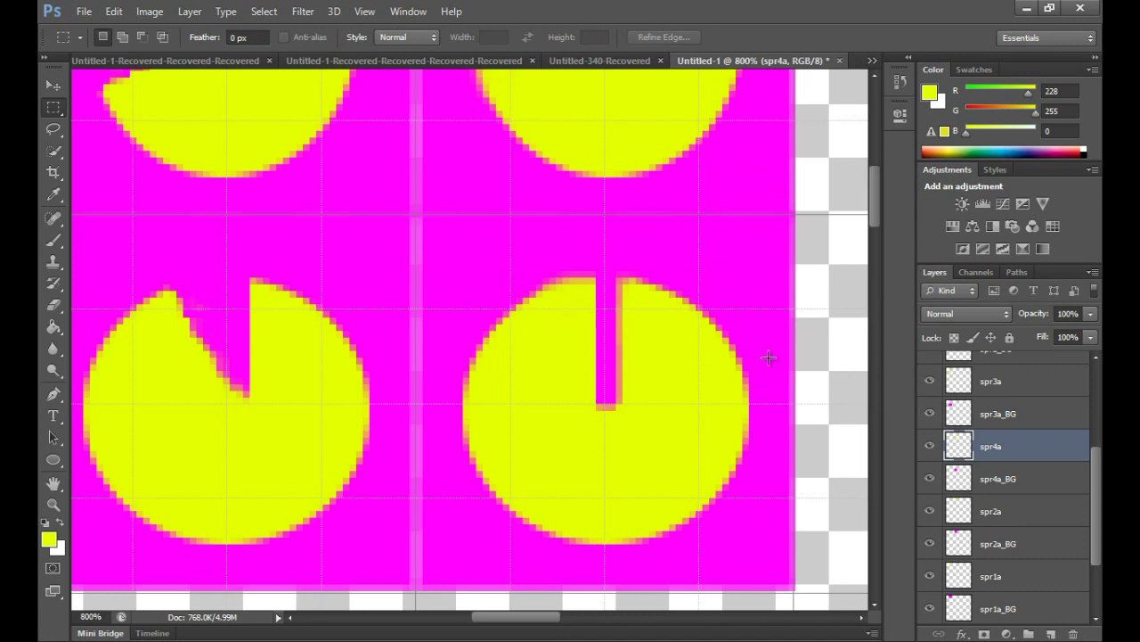
Examine both rows of sprites, setting the zoom to 400% to check their mouth directions and cell alignment.
mouse_move(874, 203)
mouse_down()
mouse_move(874, 172)
mouse_move(871, 211)
mouse_up()
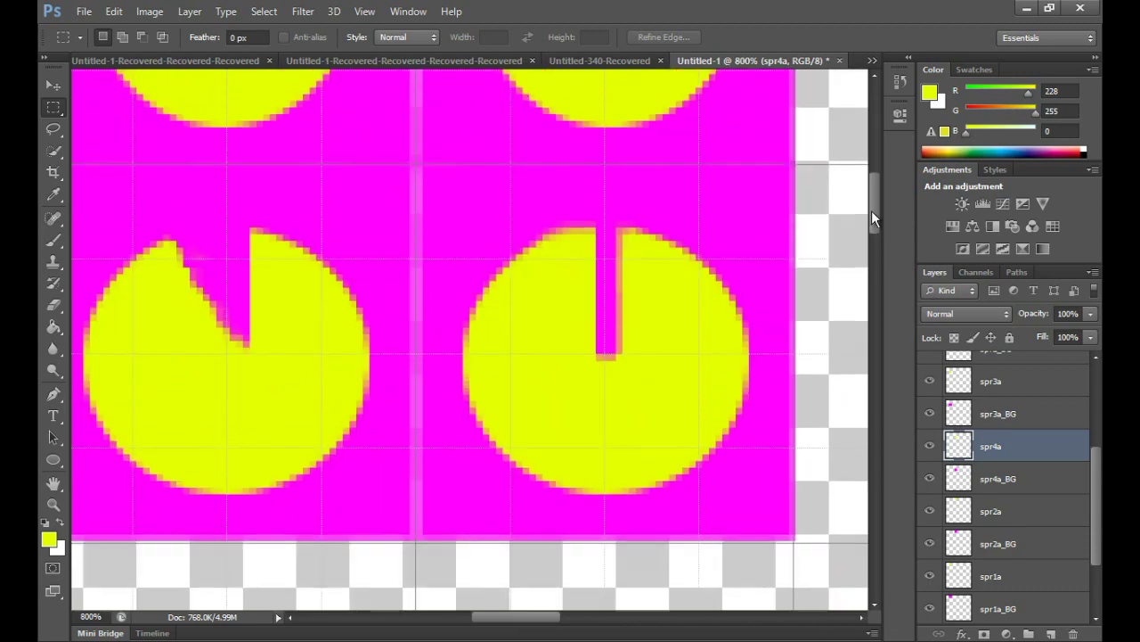
drag(520, 623, 422, 618)
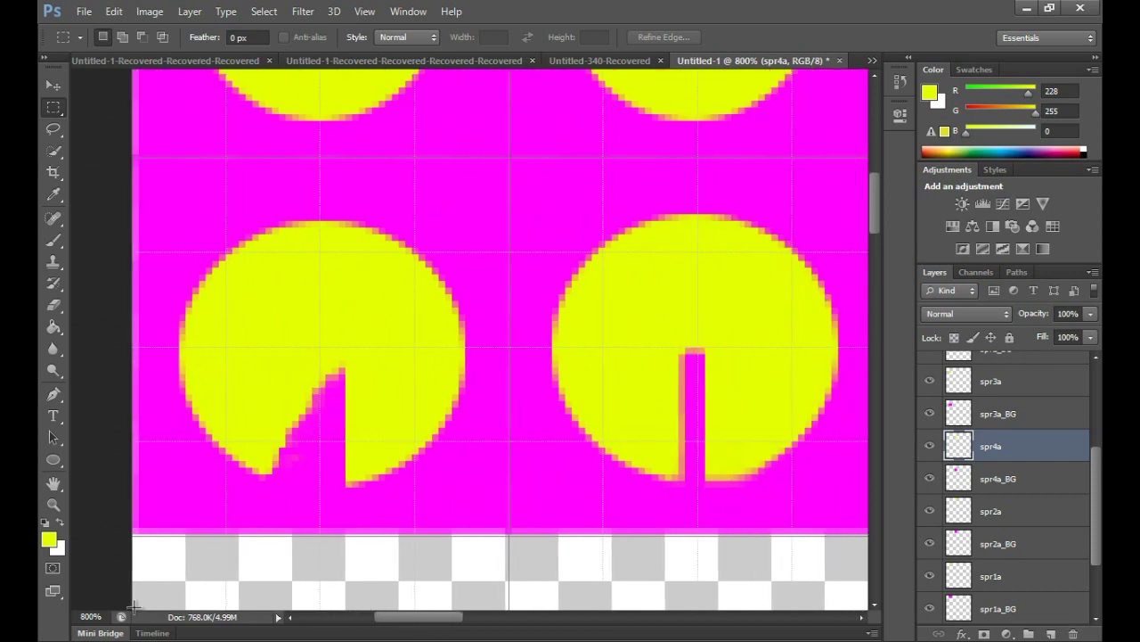
click(89, 617)
text(400)
key(Return)
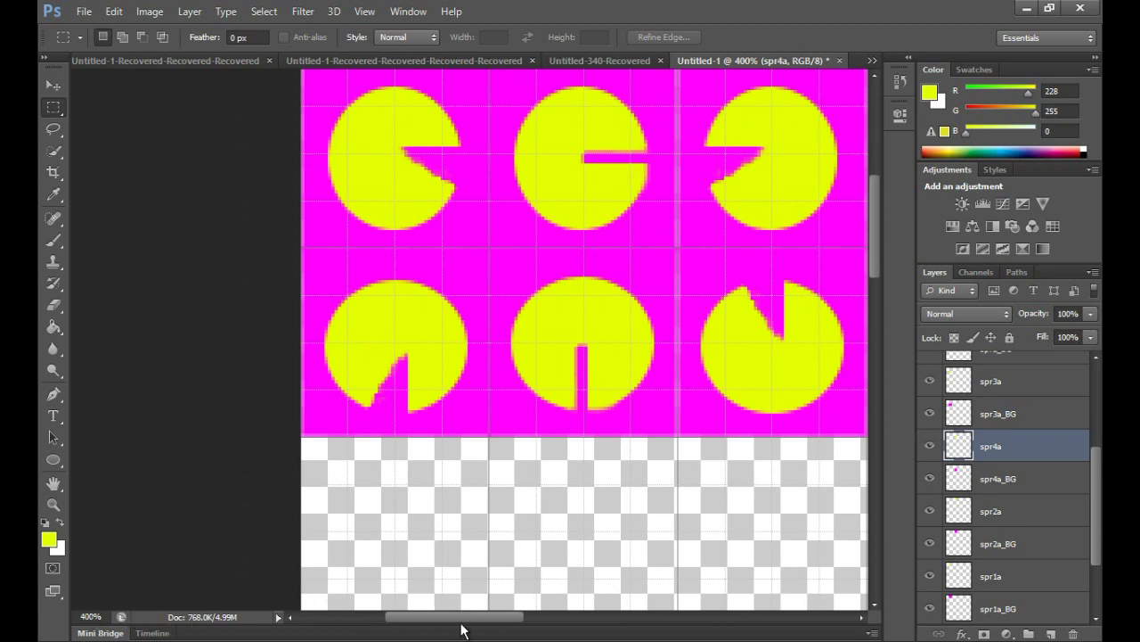
drag(461, 624, 504, 620)
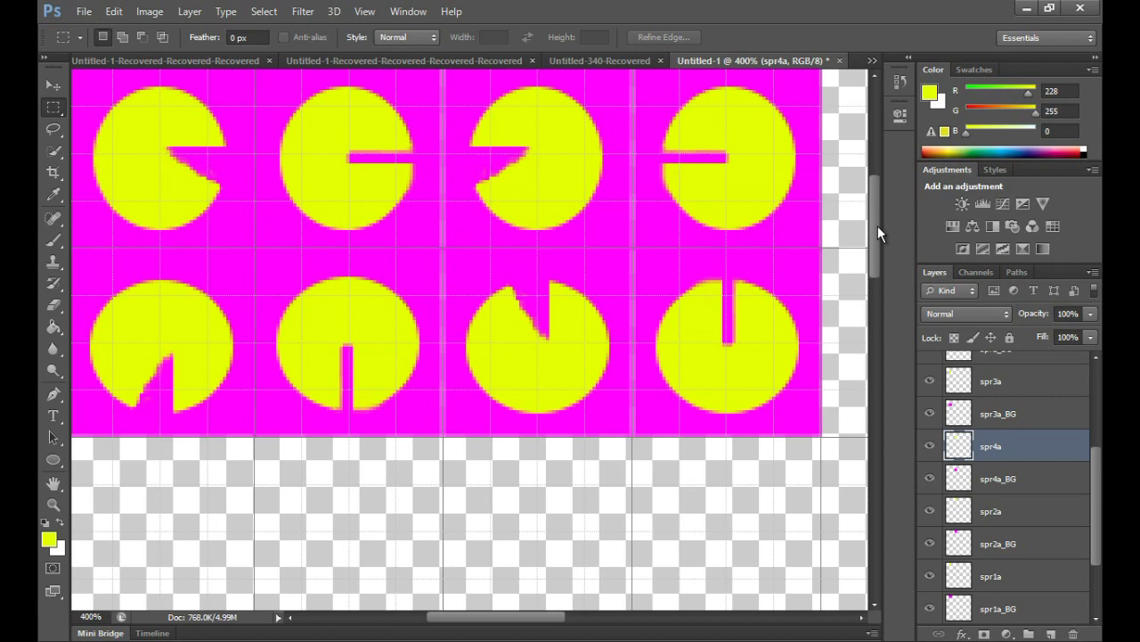
mouse_move(877, 225)
mouse_down()
mouse_move(874, 271)
mouse_move(874, 206)
mouse_up()
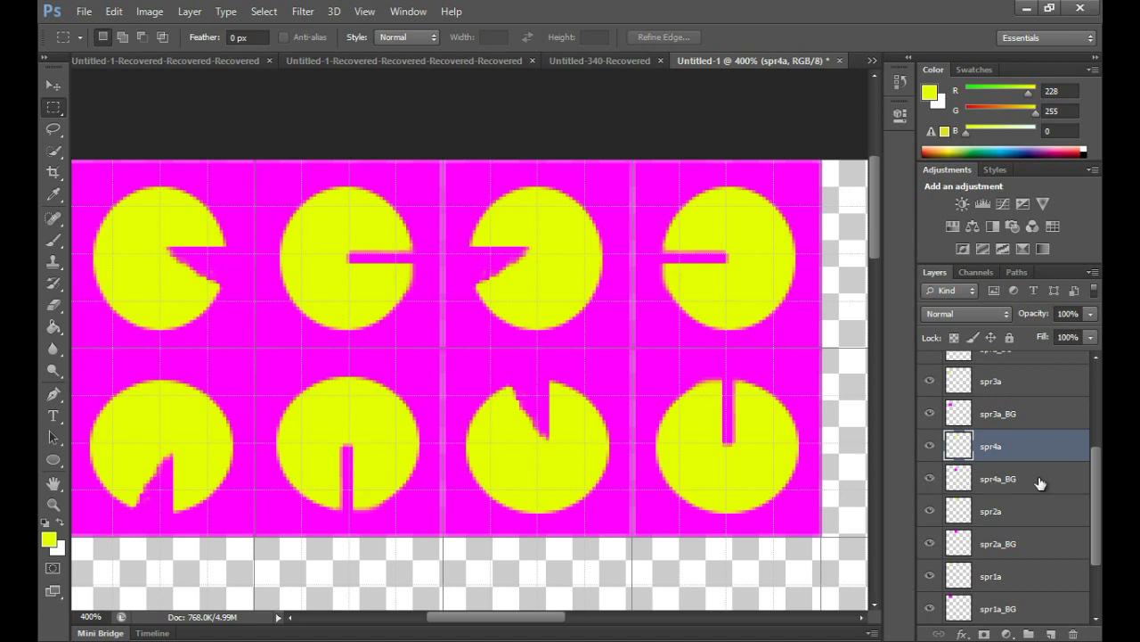
Hide the magenta background layers of all eight sprites, including the _BG layers for spr1 to spr4 and spr1a to spr4a.
click(930, 479)
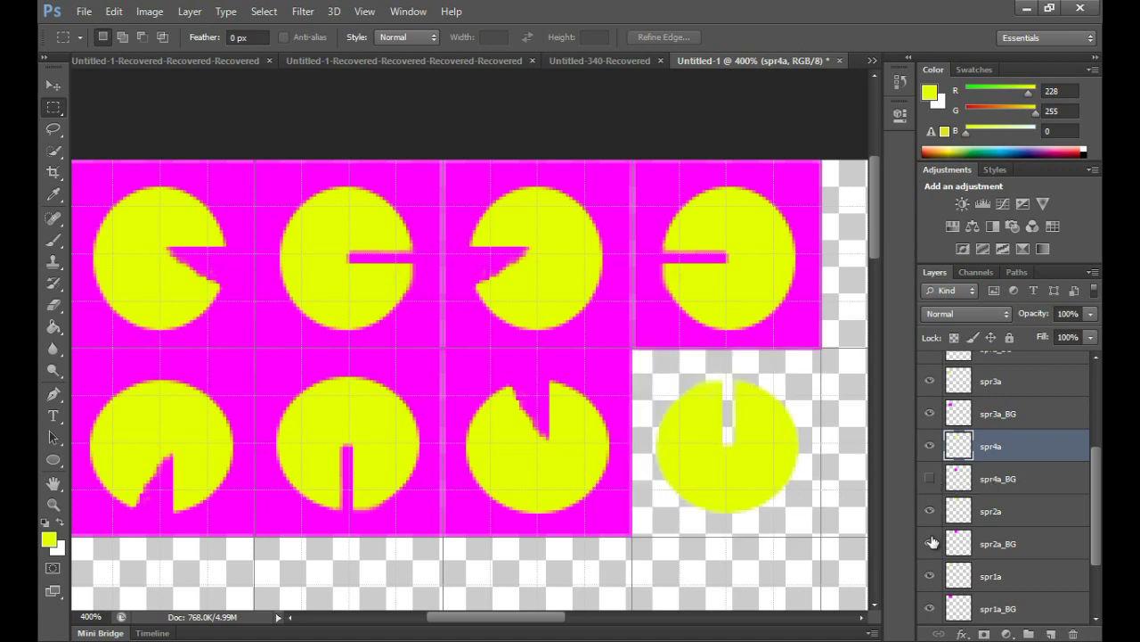
click(930, 543)
click(930, 414)
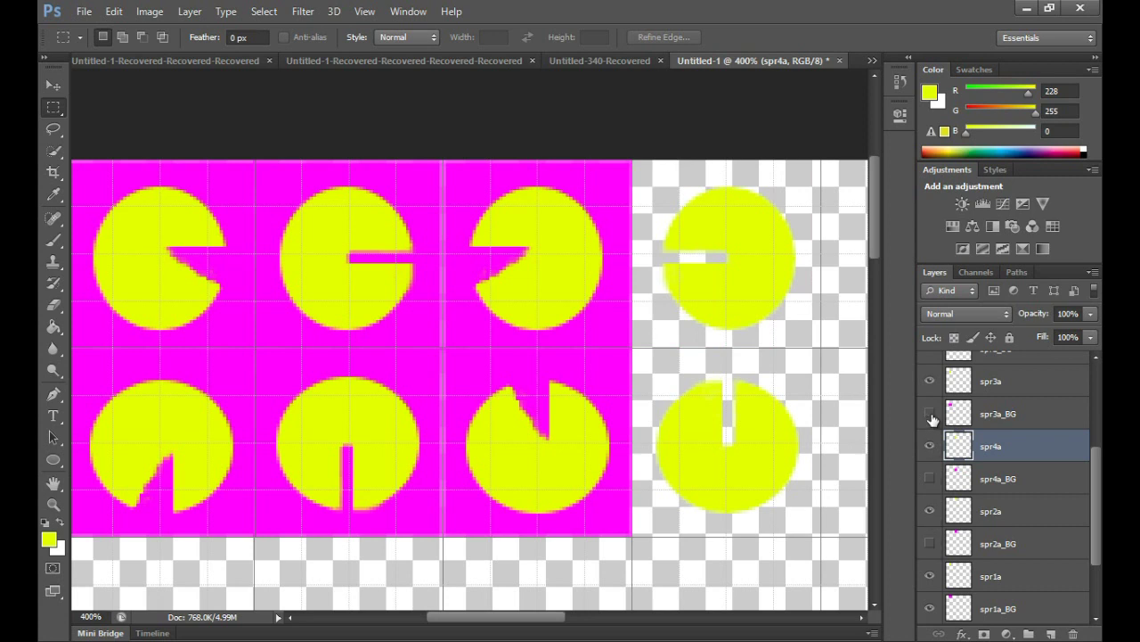
click(1099, 372)
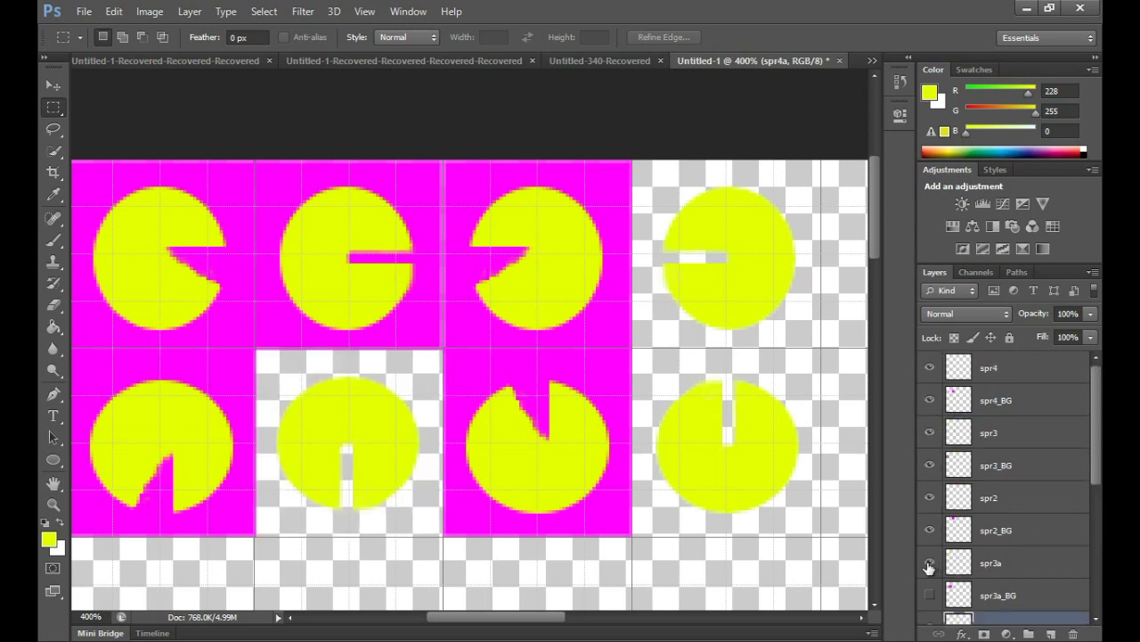
click(930, 530)
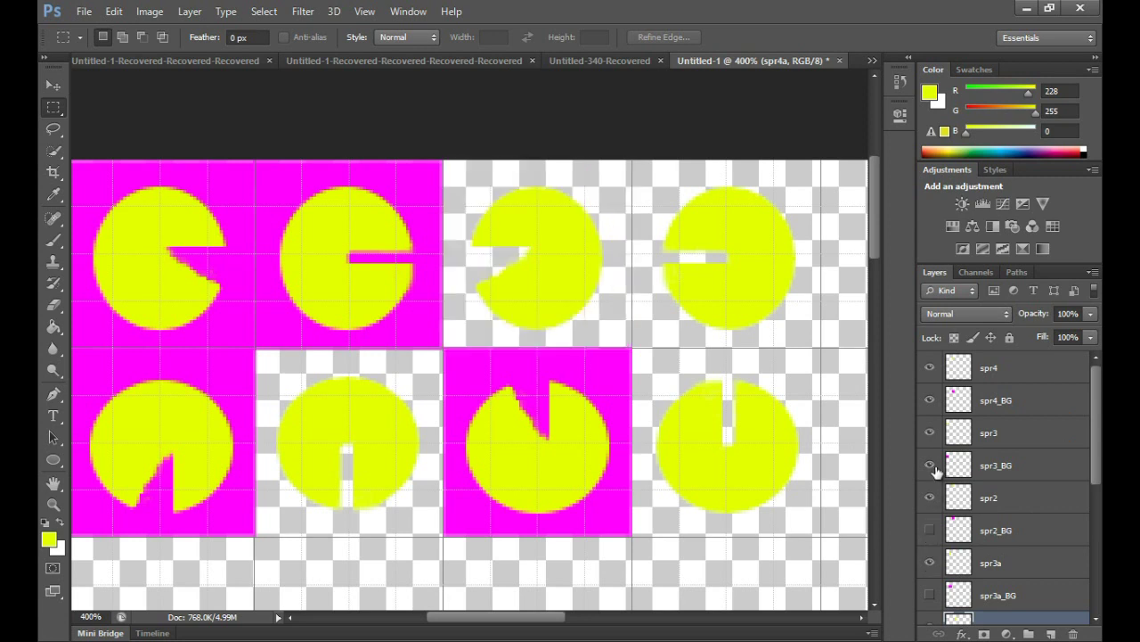
click(930, 464)
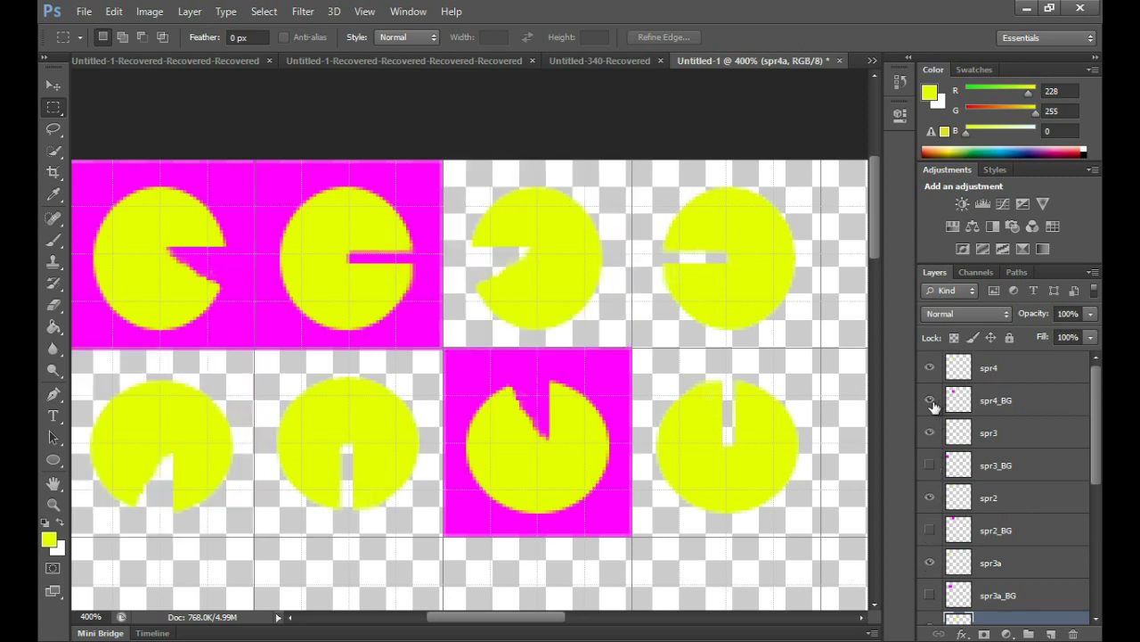
click(931, 402)
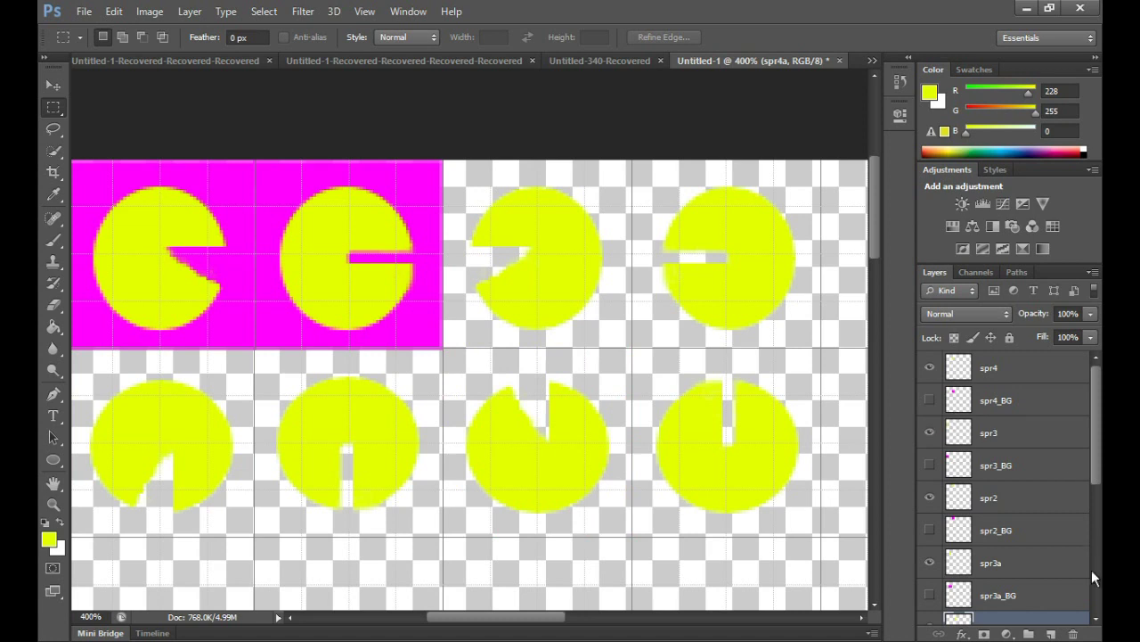
click(1098, 611)
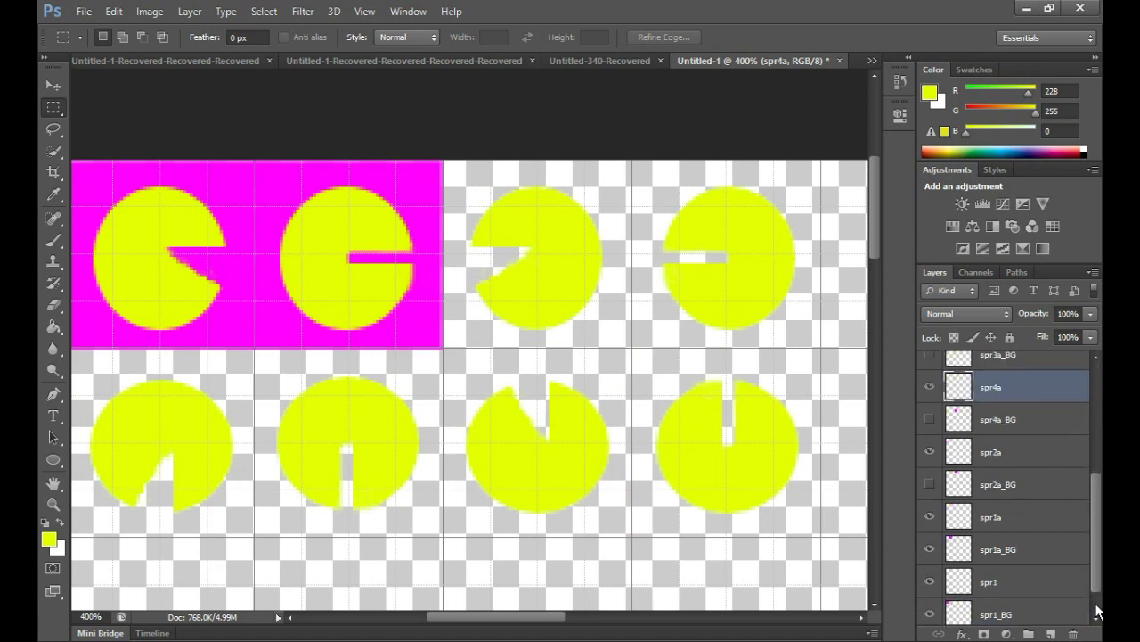
click(931, 549)
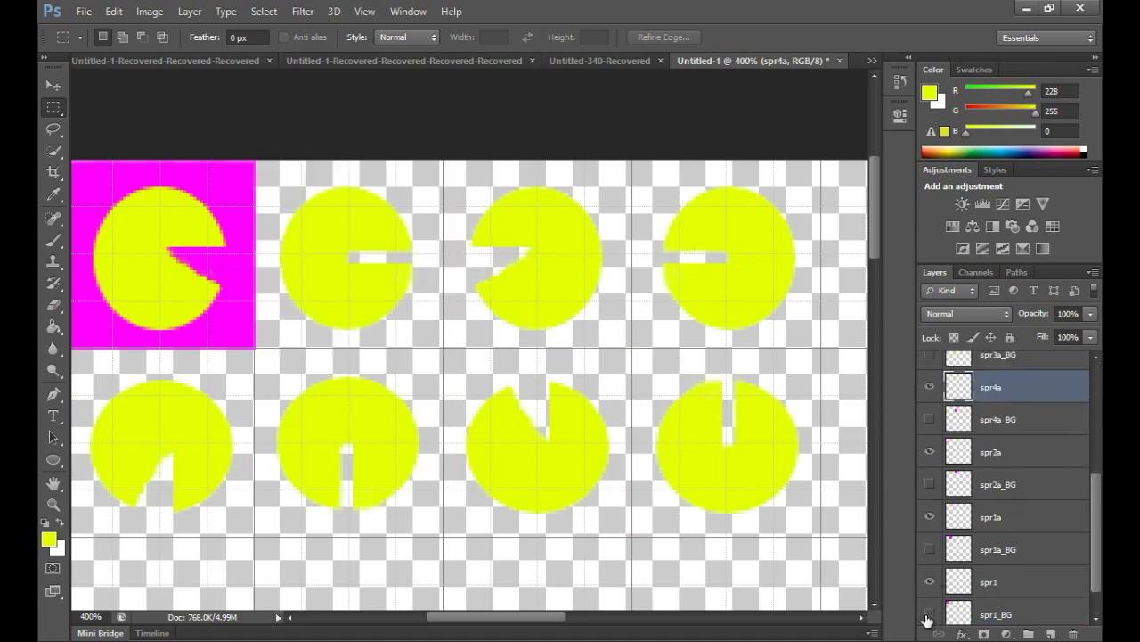
click(929, 614)
Show the full magenta Layer 0 behind the sprites as a preview, and hide it again.
drag(1094, 563, 1095, 596)
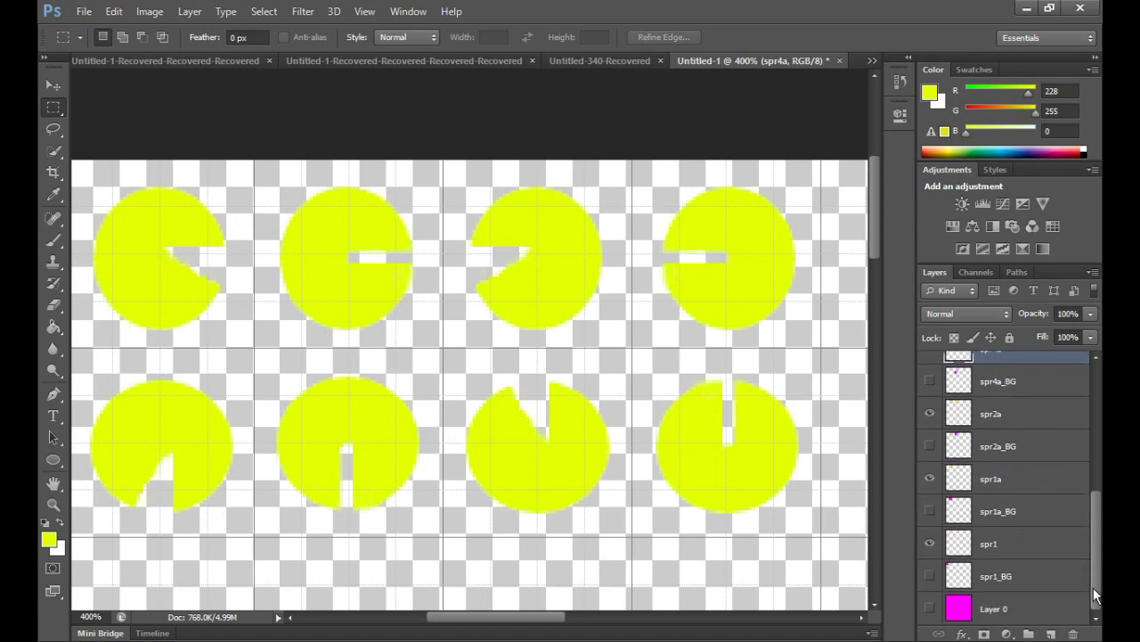
click(929, 608)
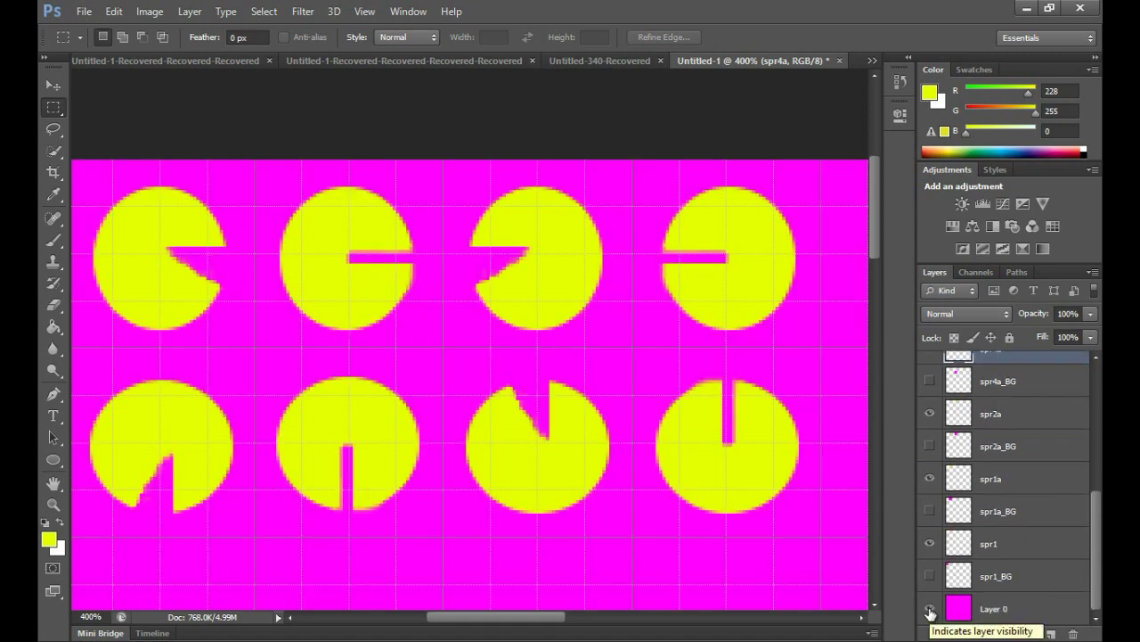
click(929, 609)
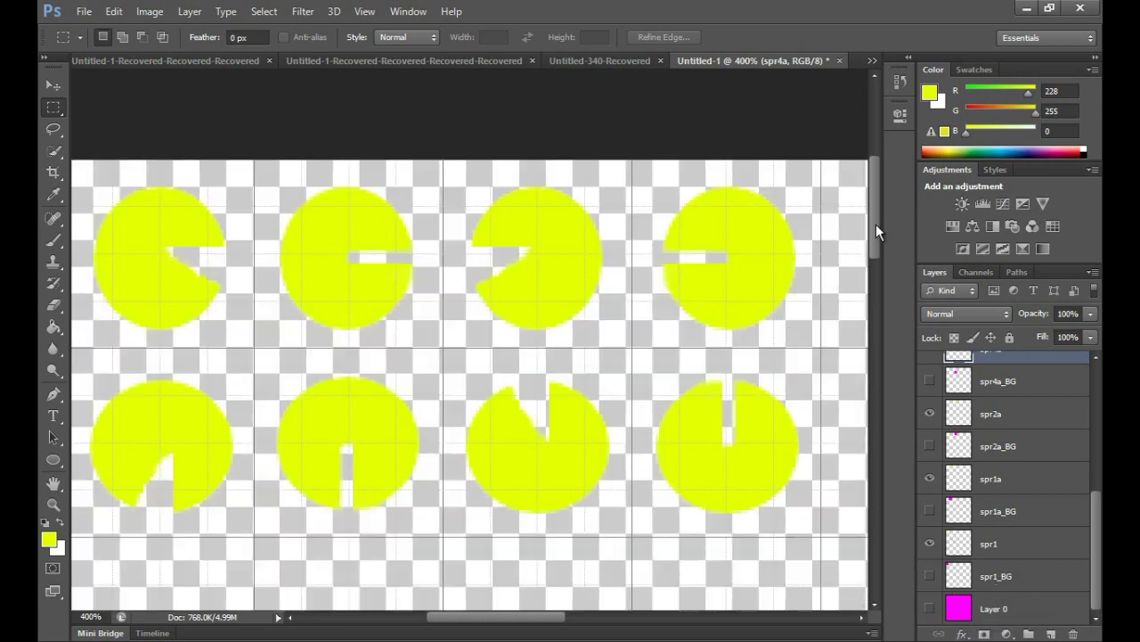
Hide the grid to view the sprites on transparency without it, and turn the grid back on.
click(362, 11)
mouse_move(472, 269)
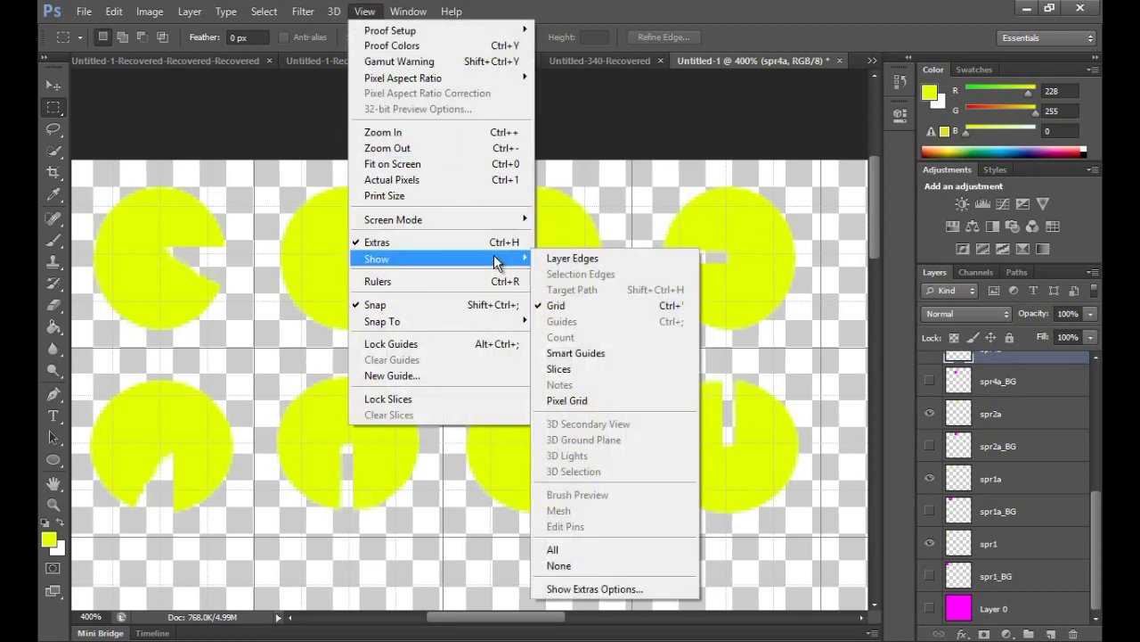
click(567, 305)
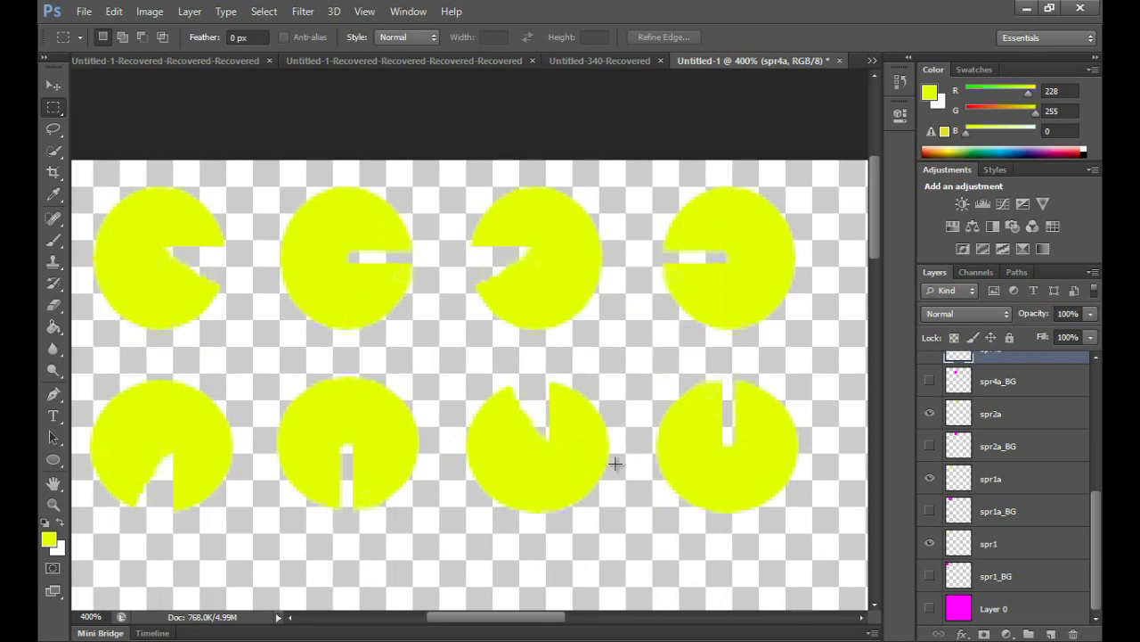
click(368, 12)
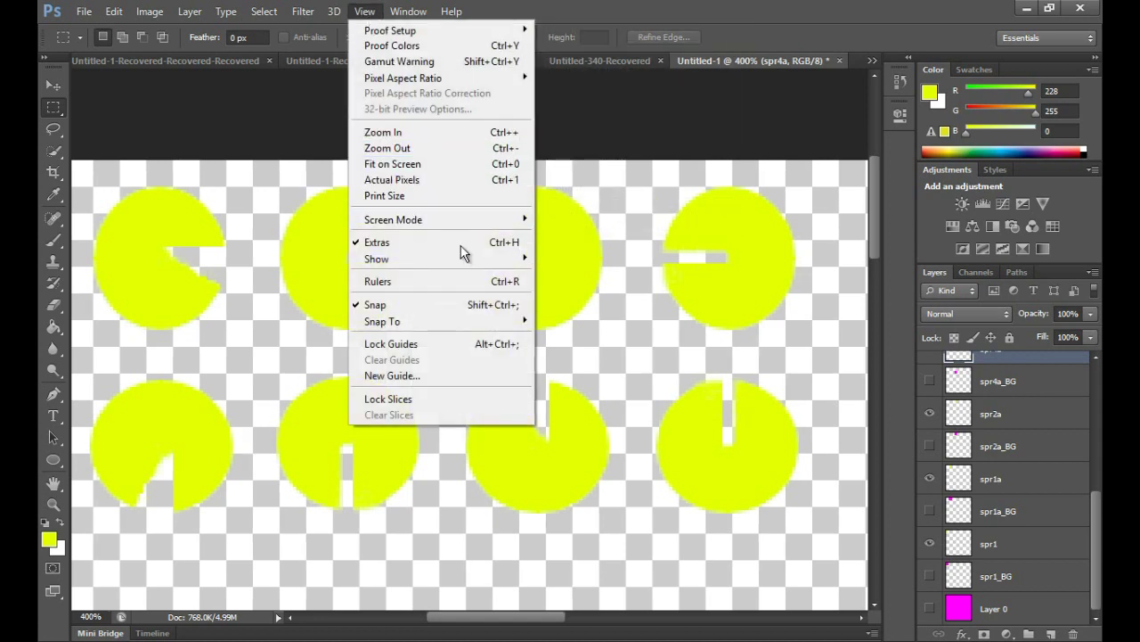
mouse_move(517, 257)
click(579, 302)
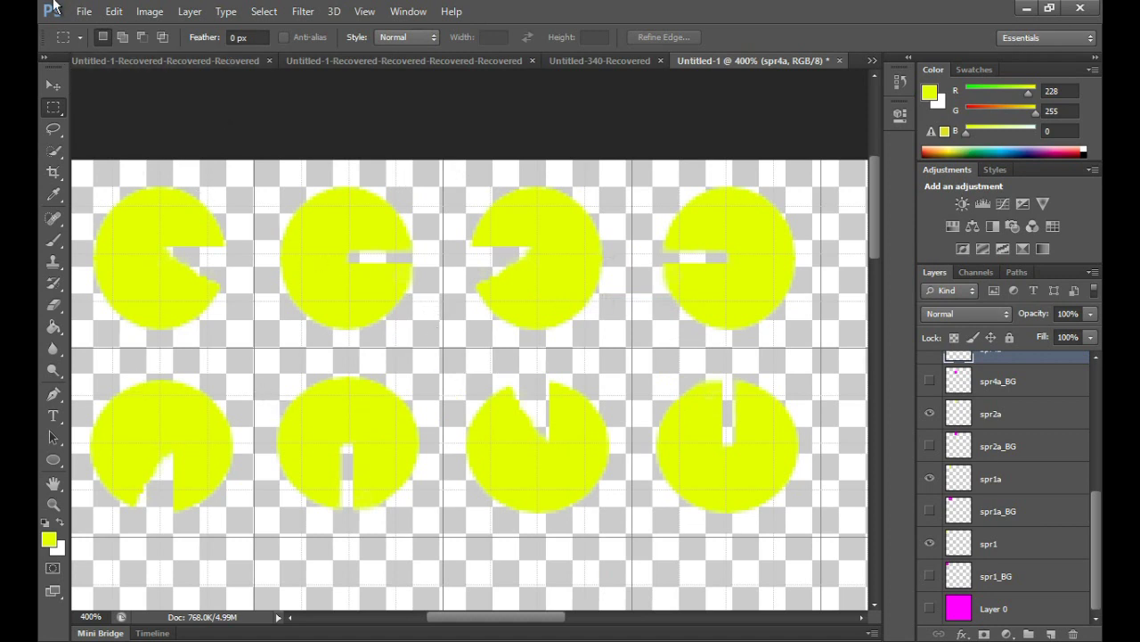
Prepare a web export of the sprite sheet as a transparent PNG-24 at 512 by 512 px and proceed to saving it.
click(83, 12)
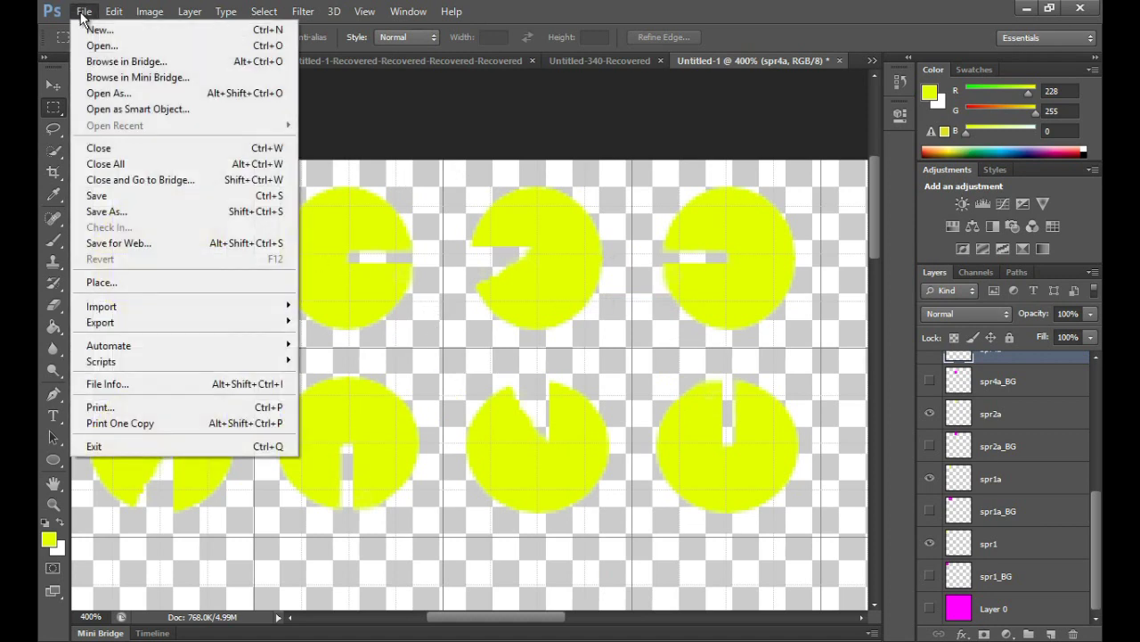
click(163, 245)
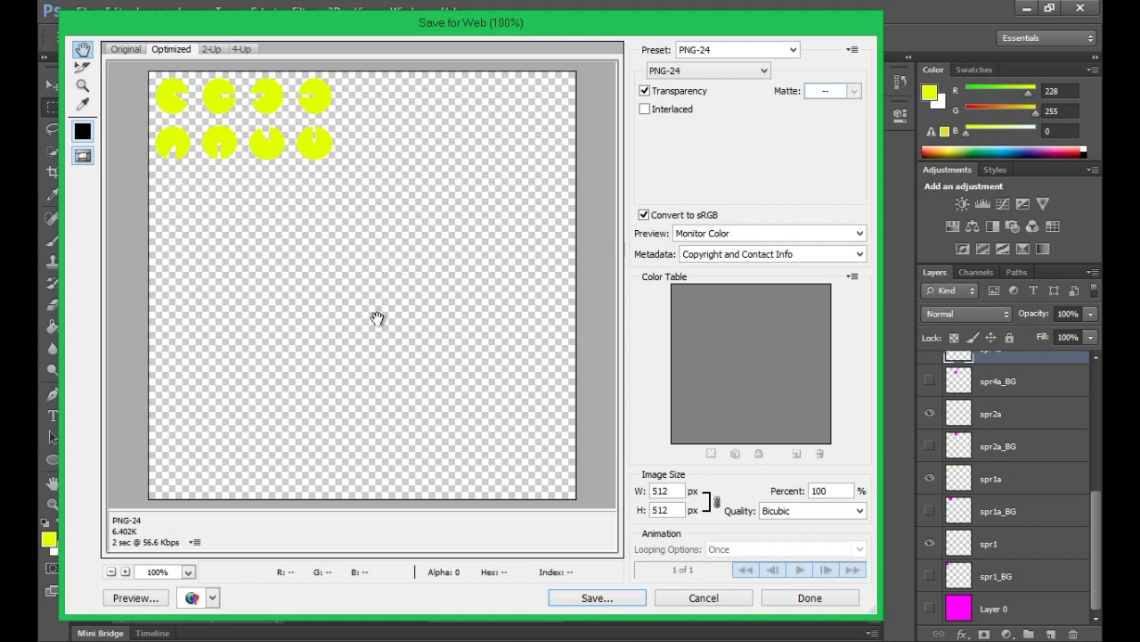
click(673, 488)
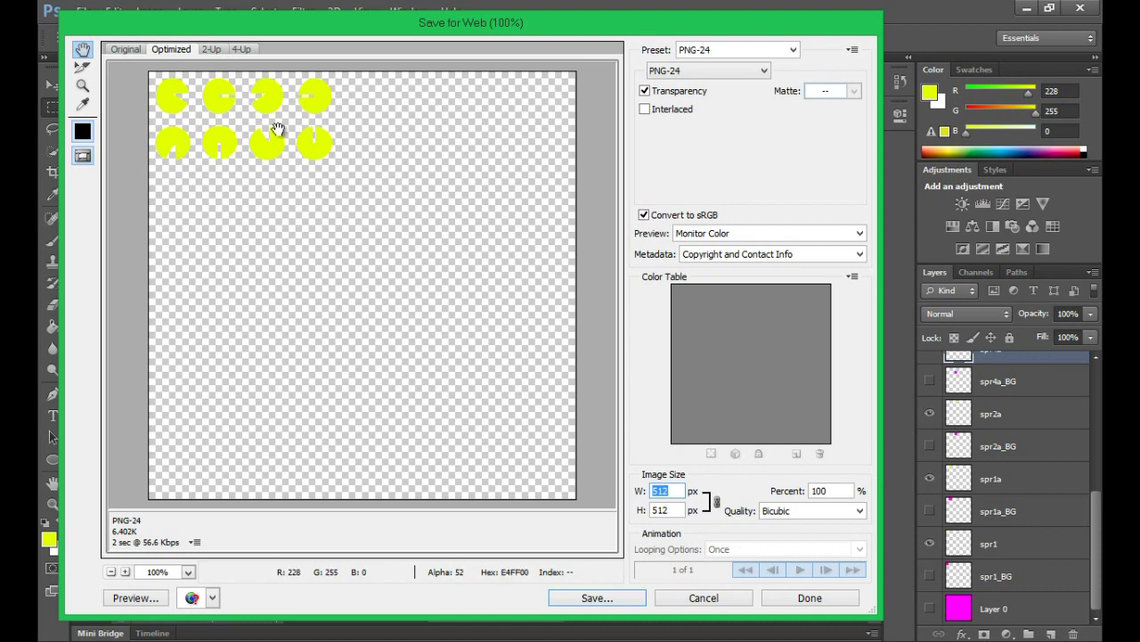
click(593, 598)
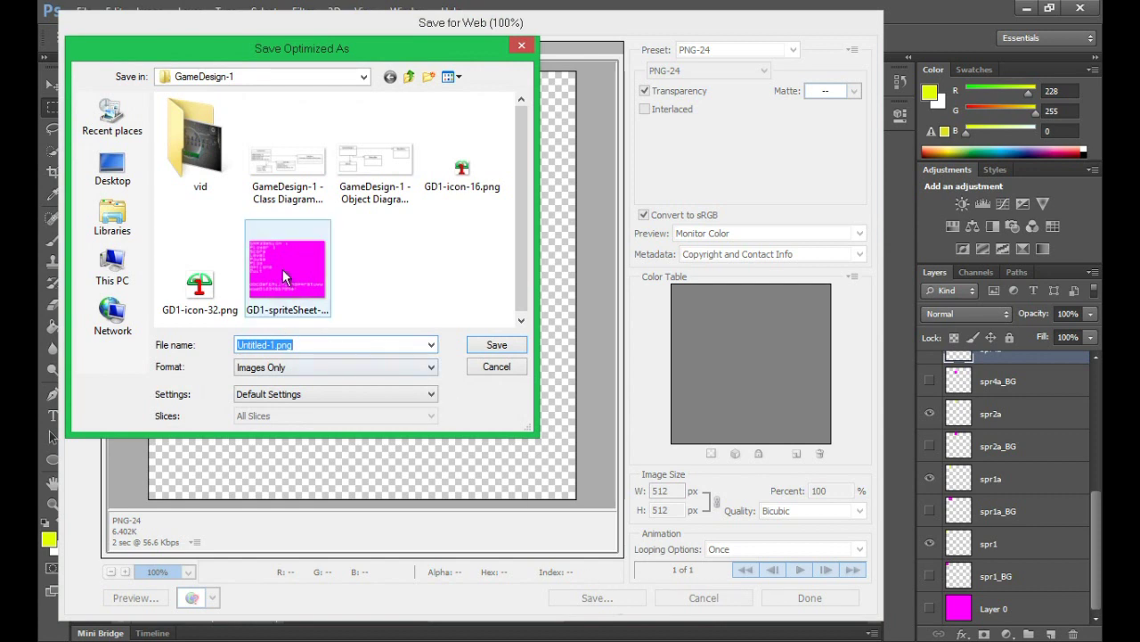
Name the export GD1-P1-spriteSheet-1.png in the GameDesign-1 folder, basing it on the existing sprite sheet's file name.
click(286, 316)
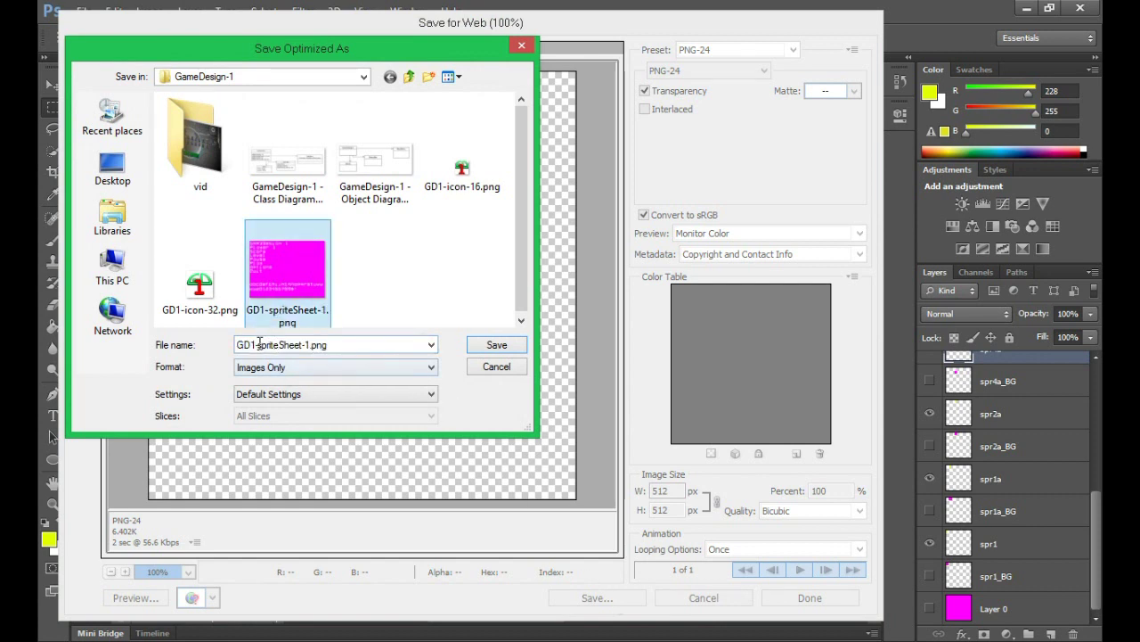
double_click(259, 344)
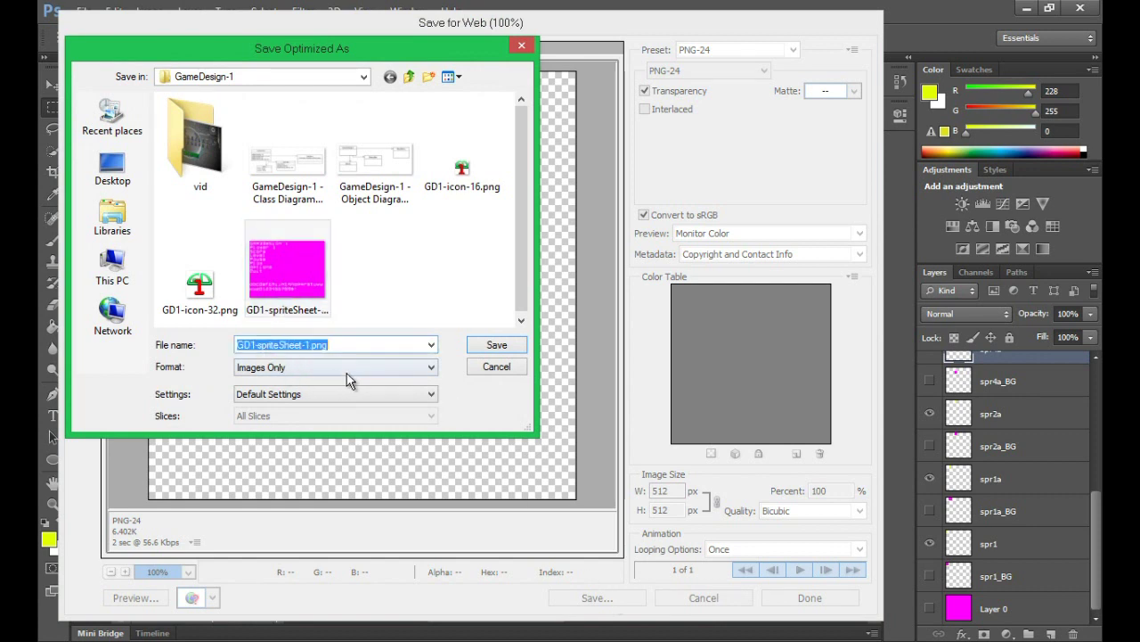
click(257, 345)
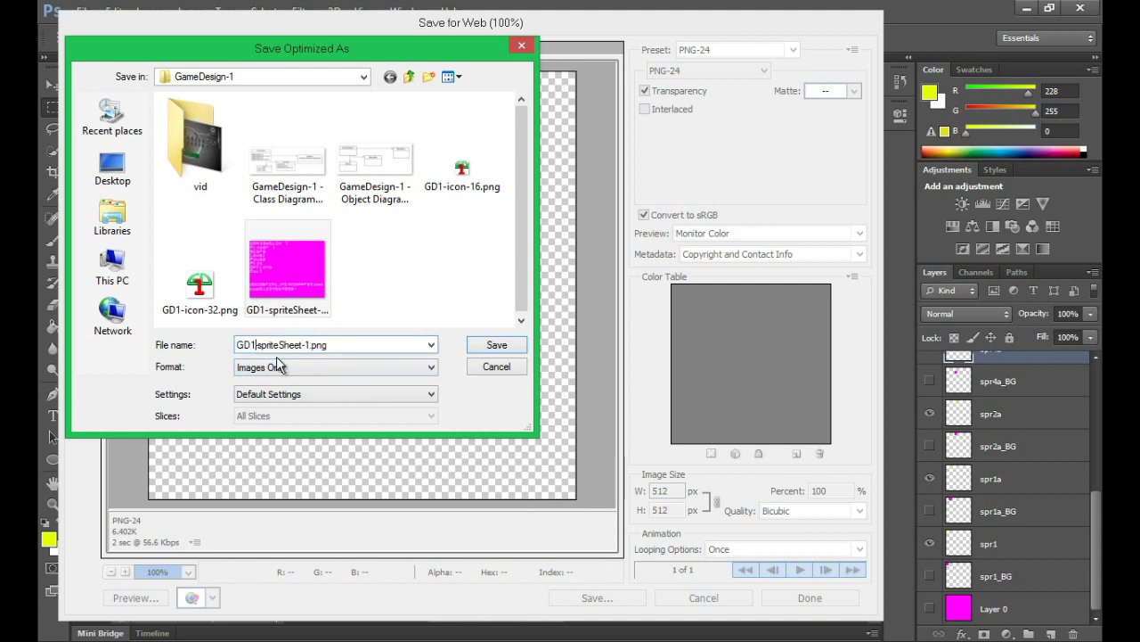
text(P1)
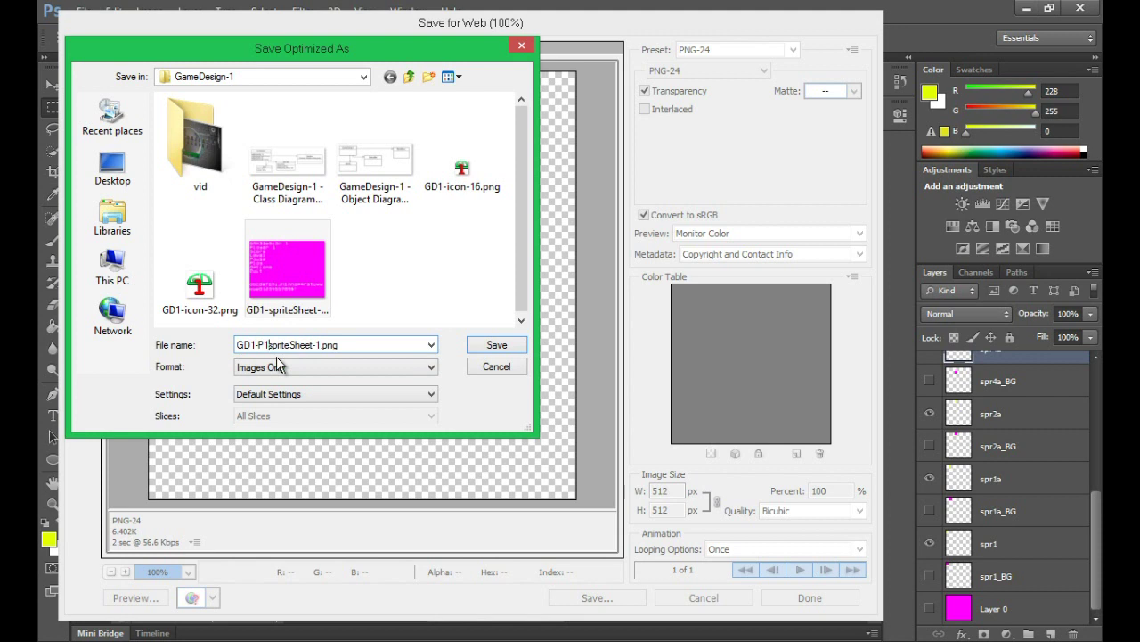
key(BackSpace)
text(p1-)
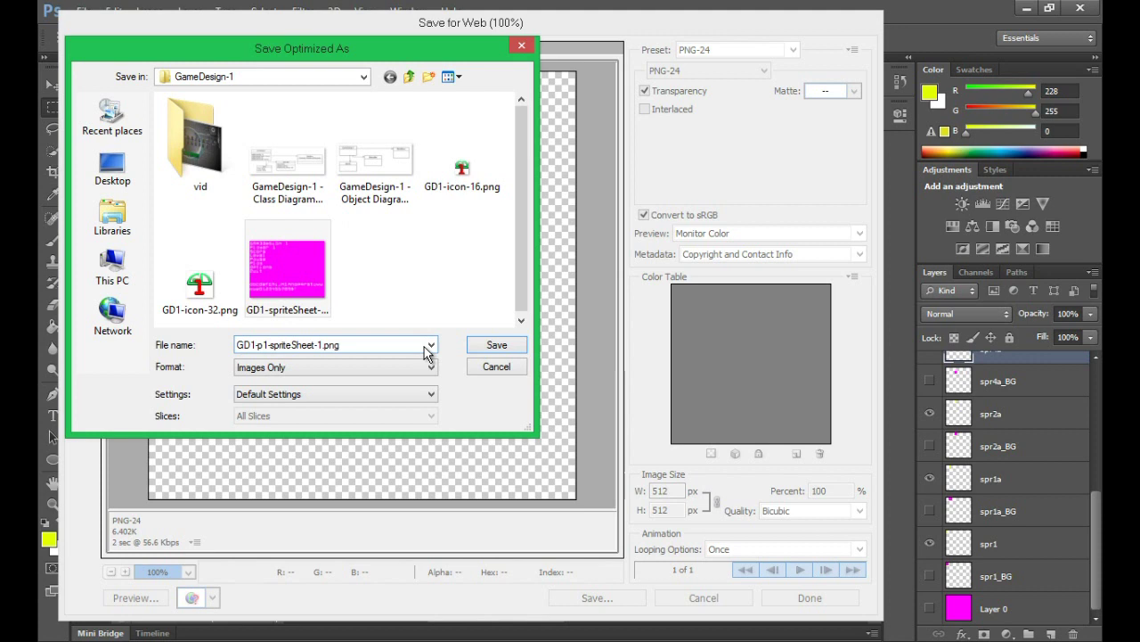
drag(264, 345, 259, 345)
text(1)
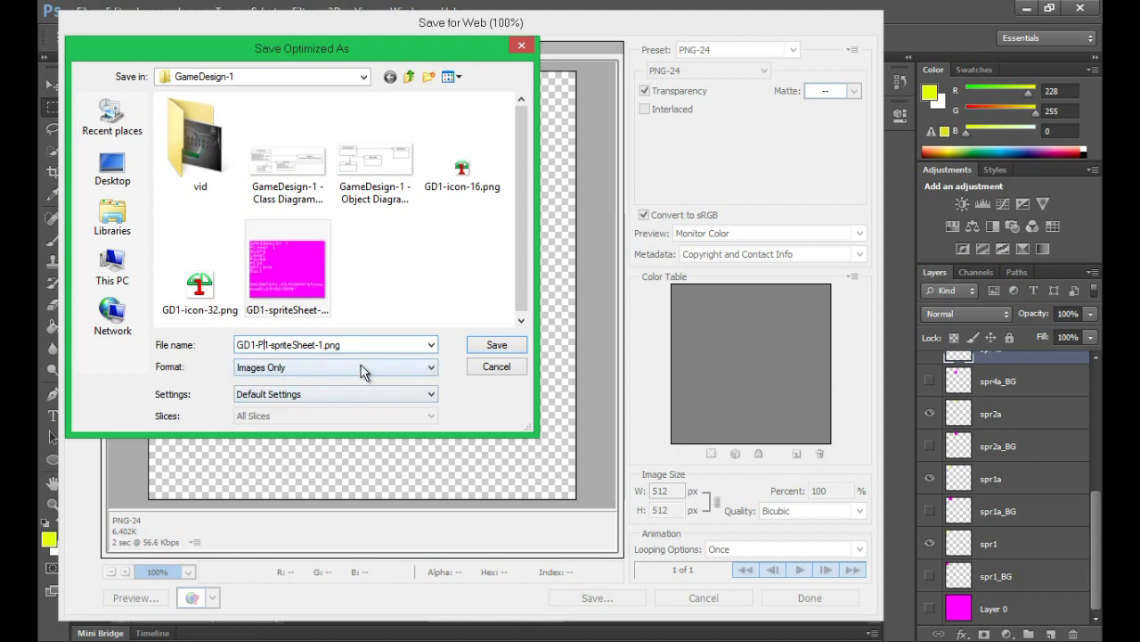
Copy the full export file name for reuse and save the PNG in the GameDesign-1 folder.
drag(352, 345, 234, 345)
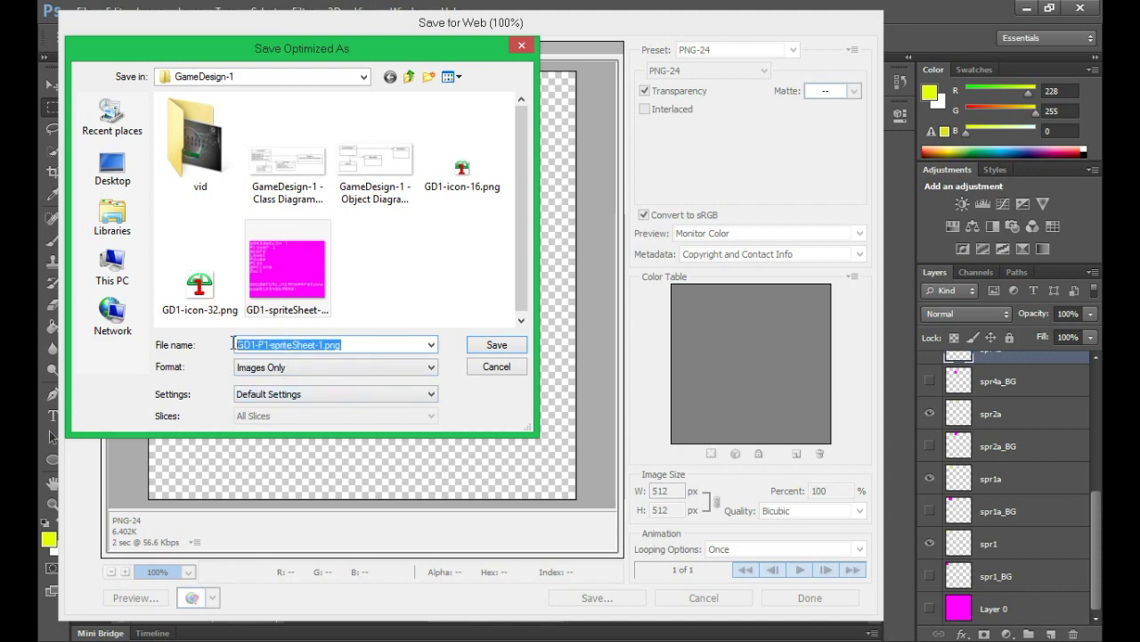
right_click(252, 350)
click(295, 396)
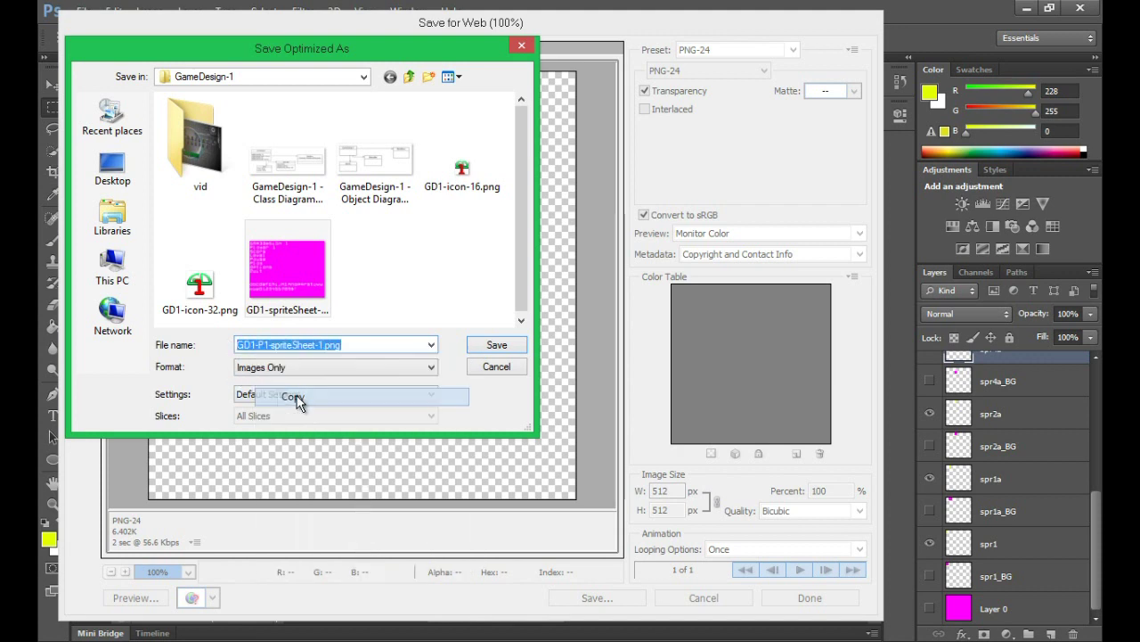
click(496, 349)
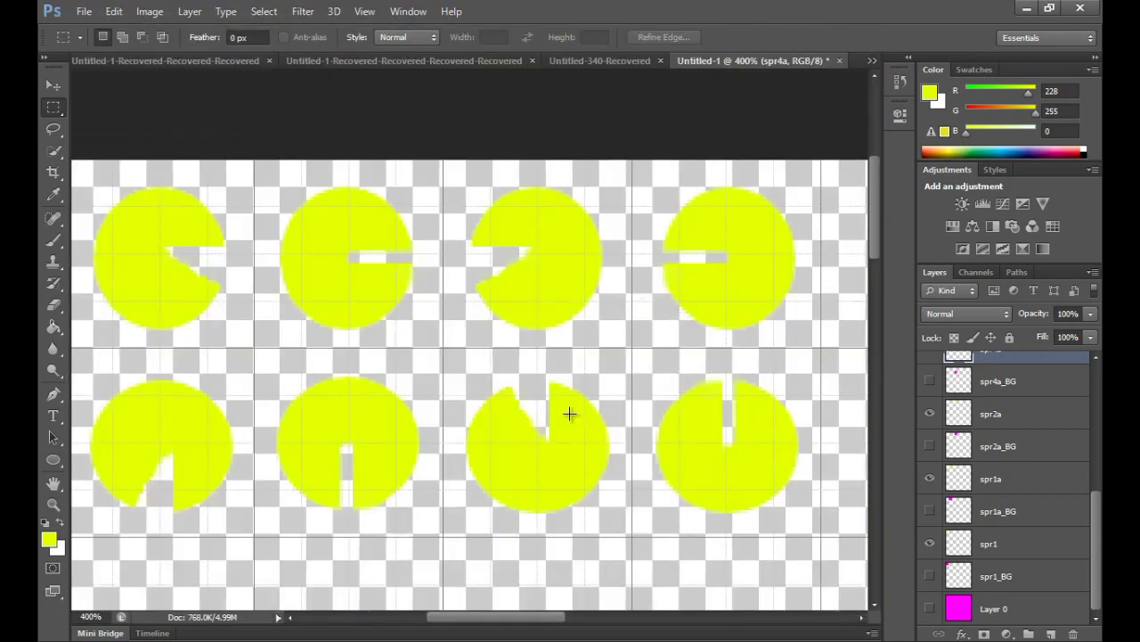
Start saving the document as a Photoshop file, choosing the GameDesign-1 folder inside Projects on the Desktop.
click(84, 10)
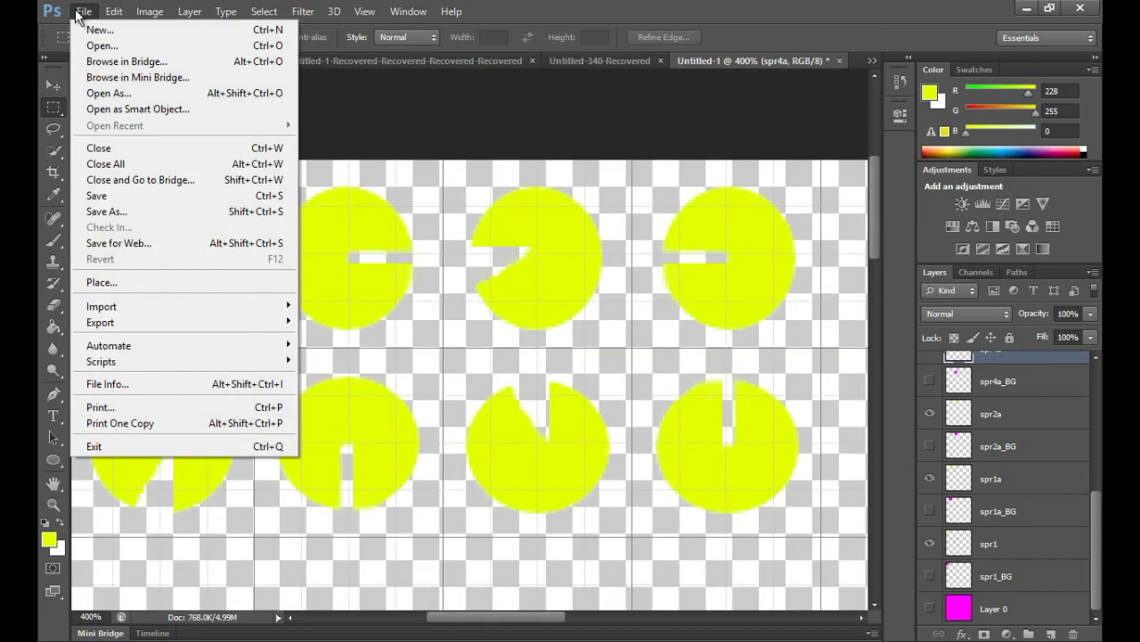
click(138, 208)
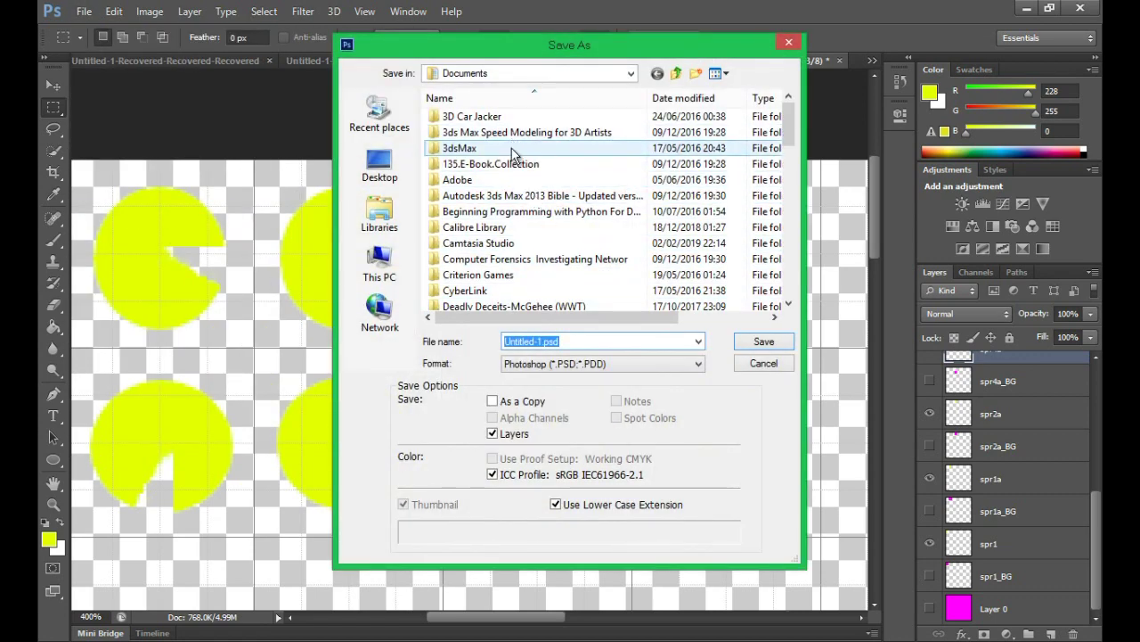
click(397, 166)
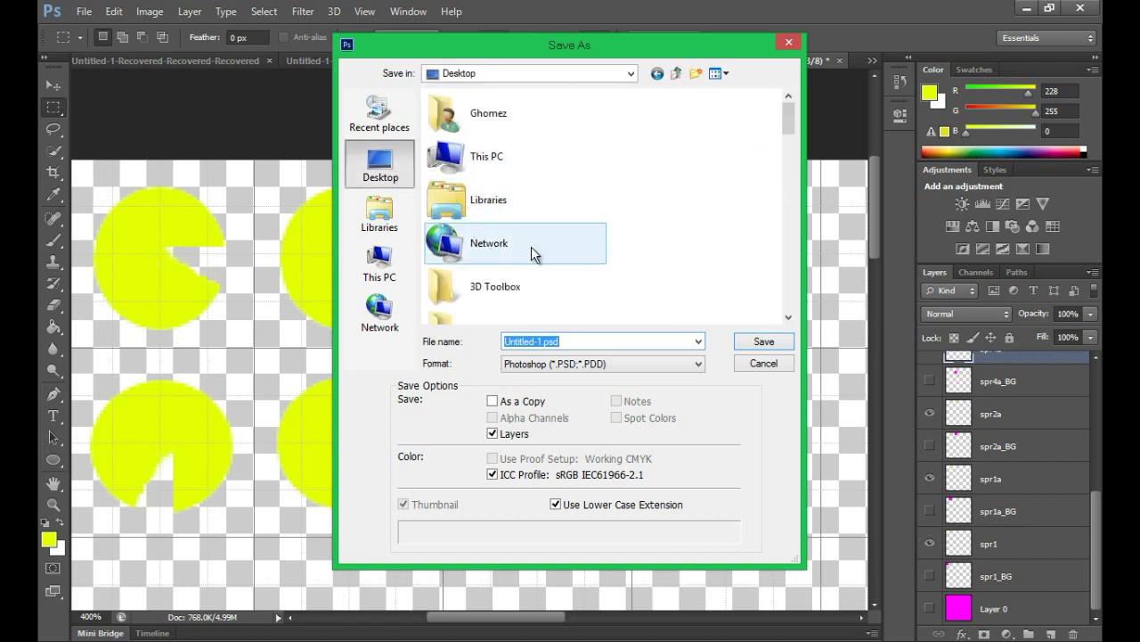
scroll(784, 262, down, 6)
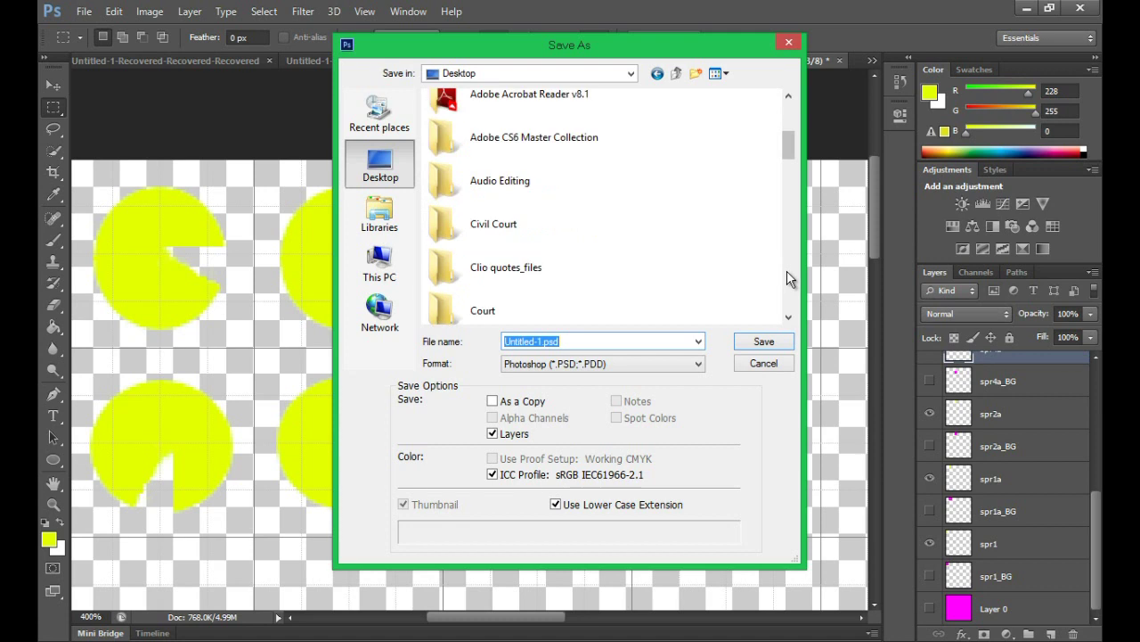
scroll(788, 276, down, 6)
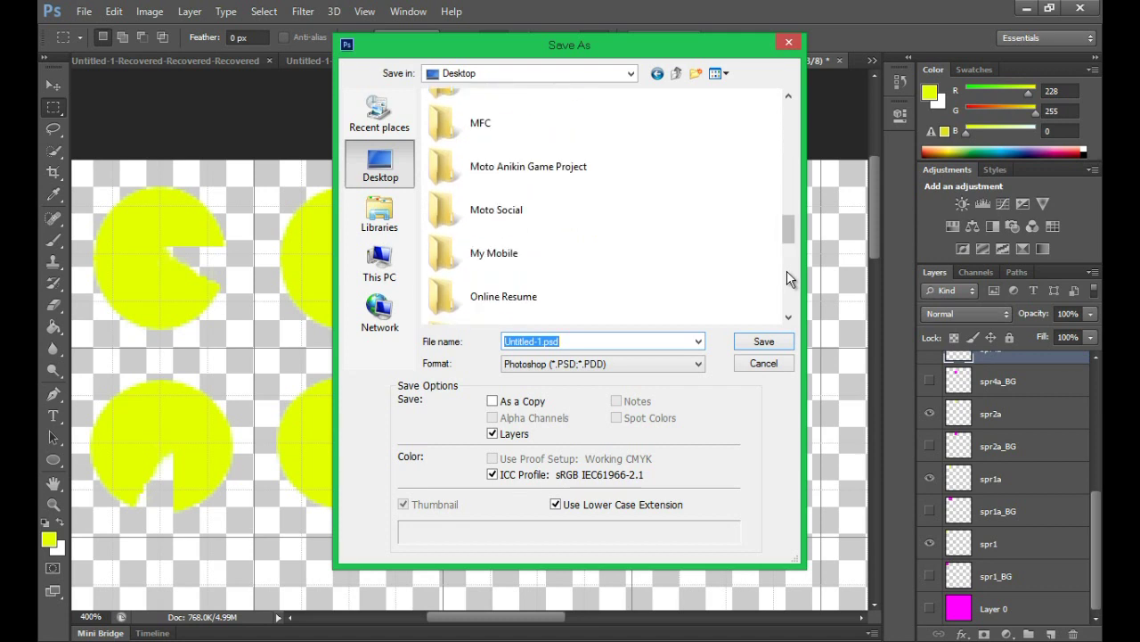
double_click(523, 243)
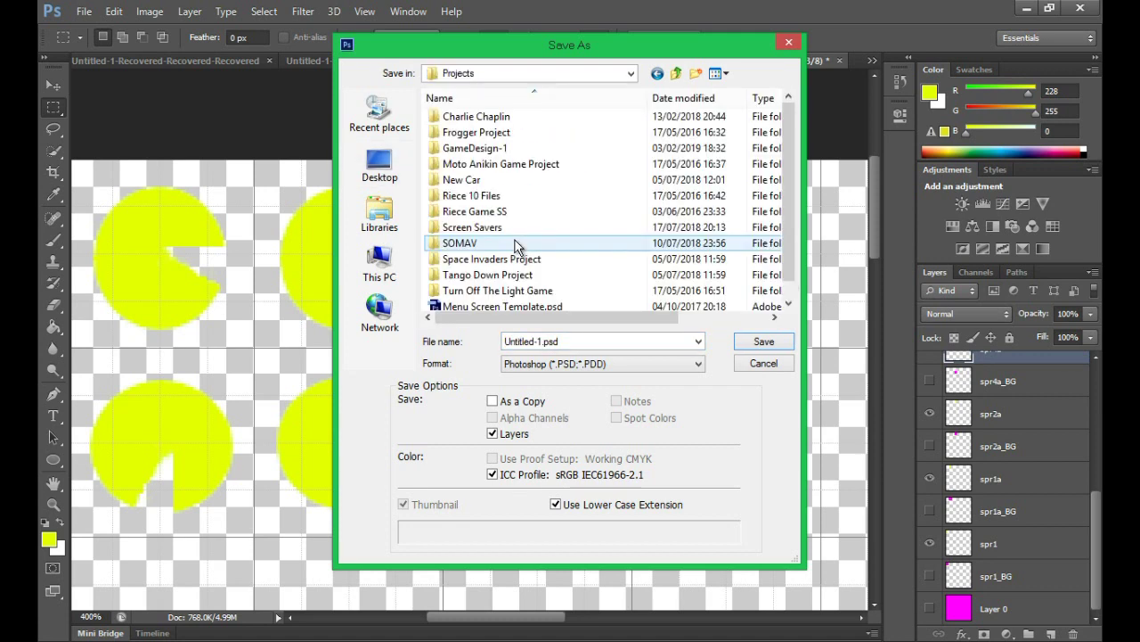
double_click(489, 150)
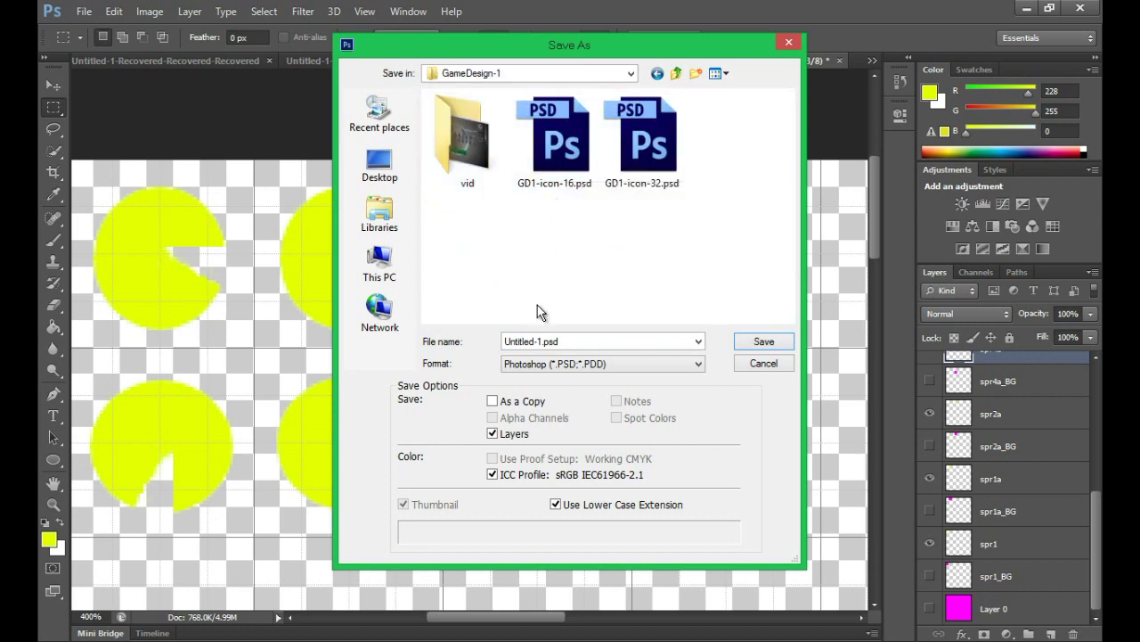
Name the document GD1-P1-spriteSheet-1 using the copied name without its .png ending, and save it as a PSD with Maximize Compatibility.
double_click(542, 342)
click(540, 342)
drag(542, 342, 497, 348)
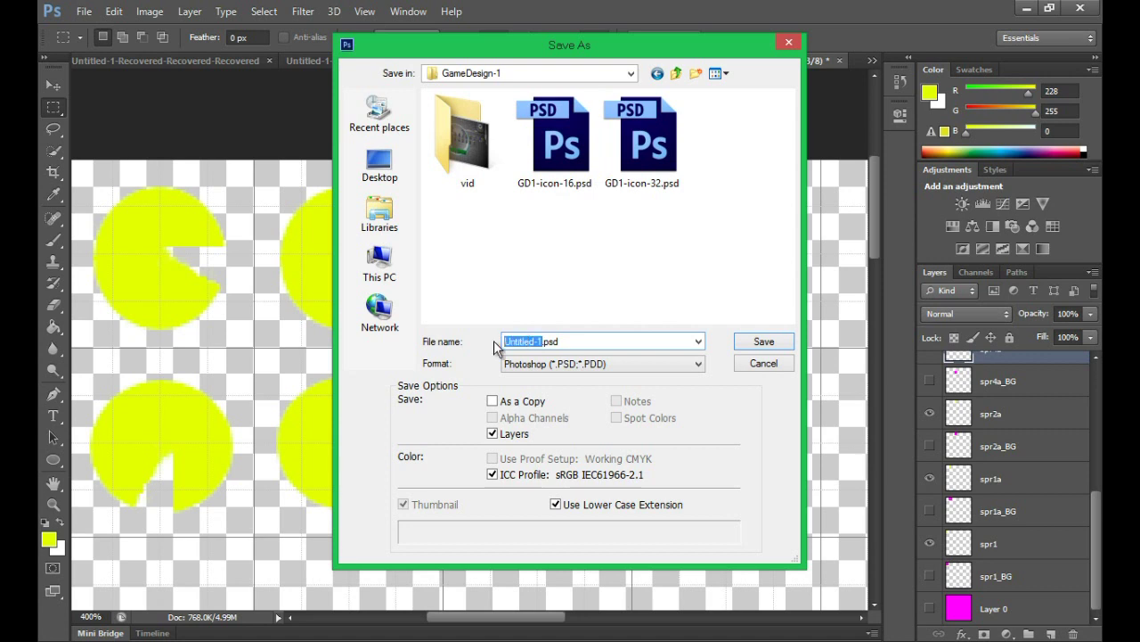
key(ctrl+v)
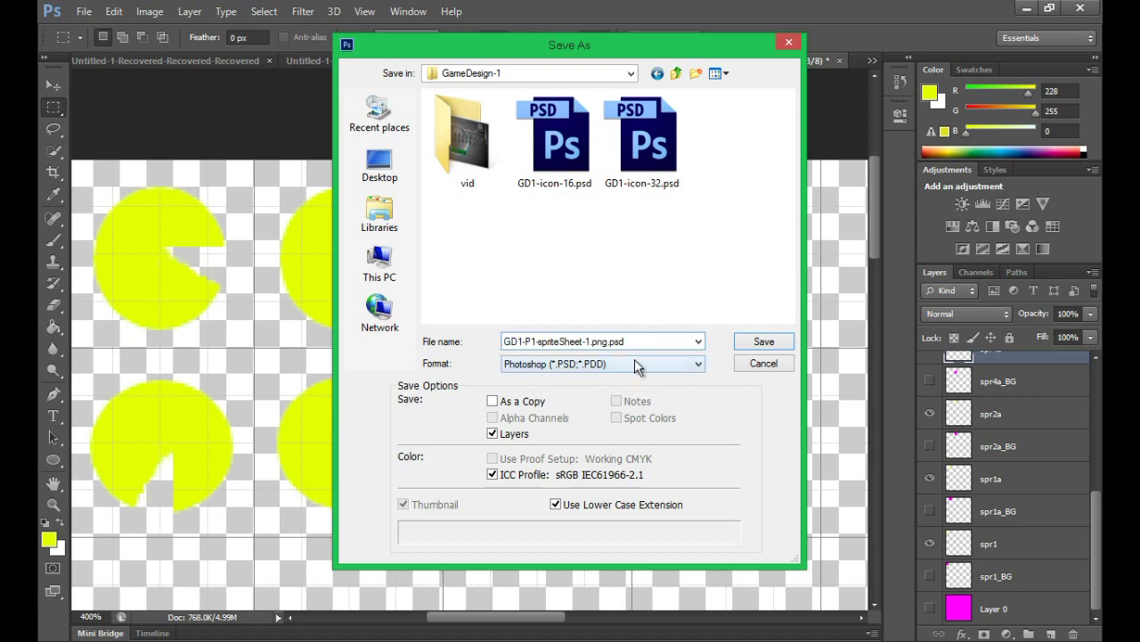
key(BackSpace)
key(BackSpace)
key(BackSpace)
key(BackSpace)
click(765, 342)
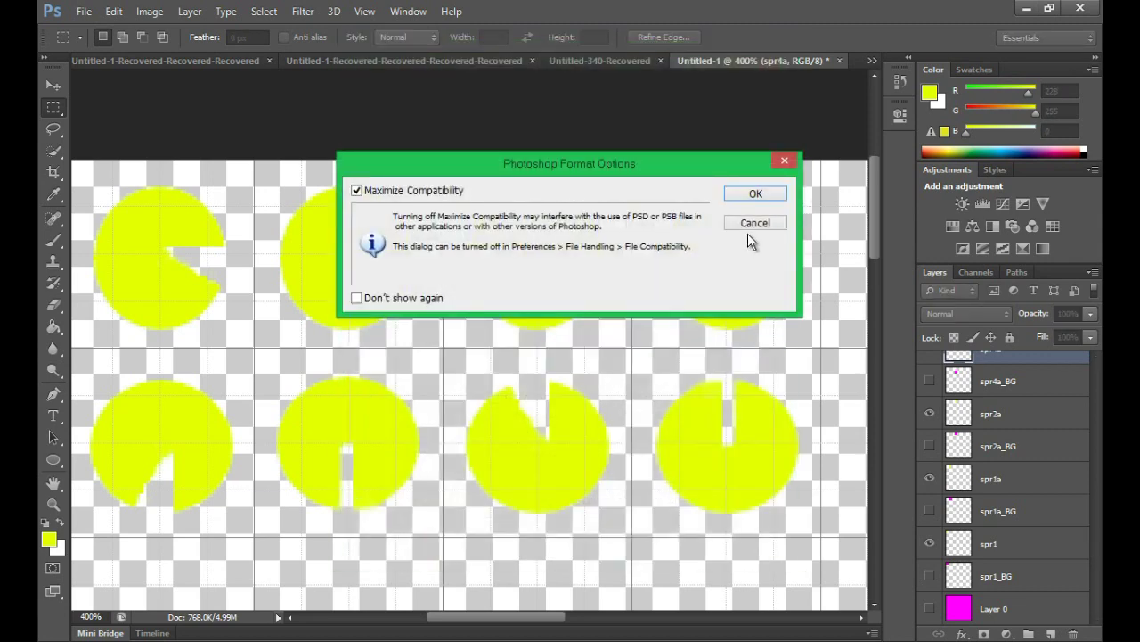
click(747, 192)
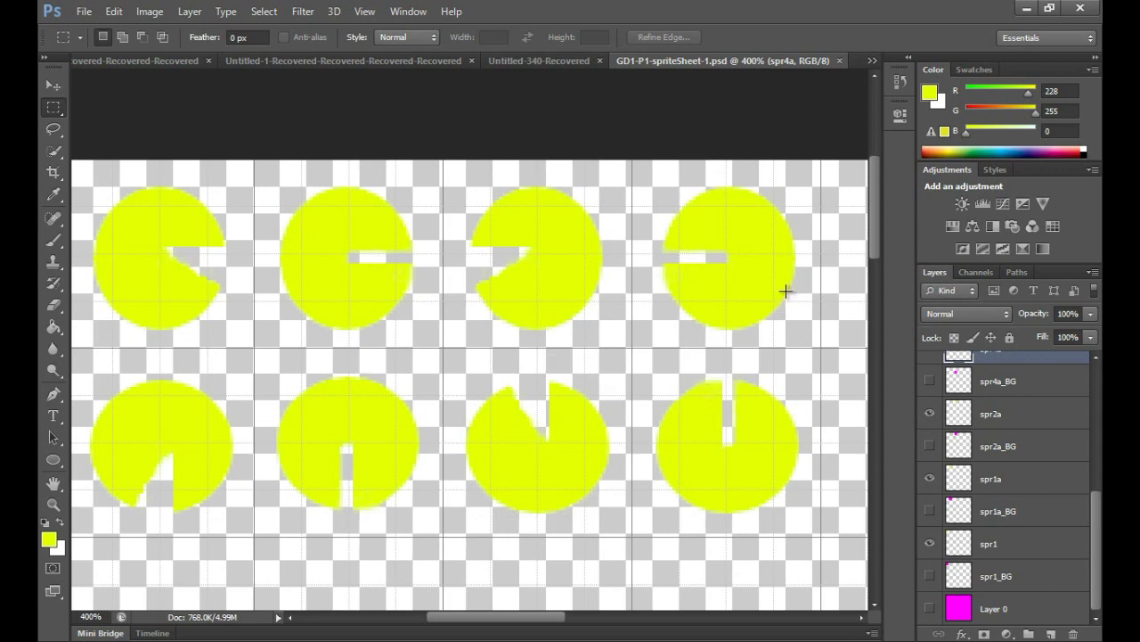
Switch to NetBeans and uncomment the Game.player.render(this, g2d); call in the render method of Screen.java.
click(1025, 11)
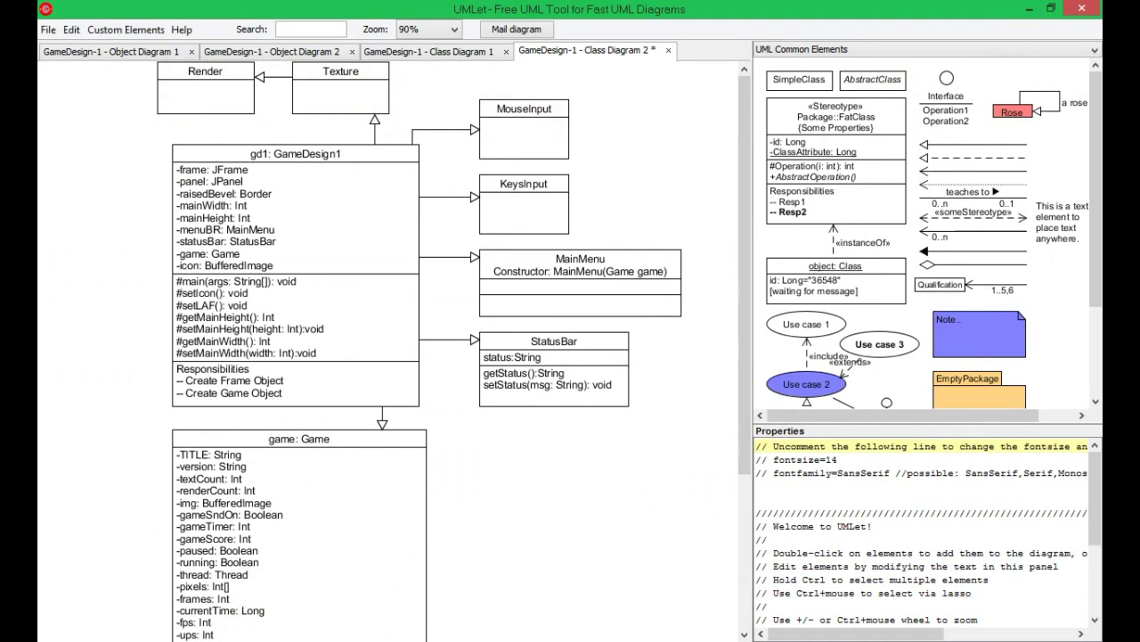
mouse_move(434, 641)
click(434, 561)
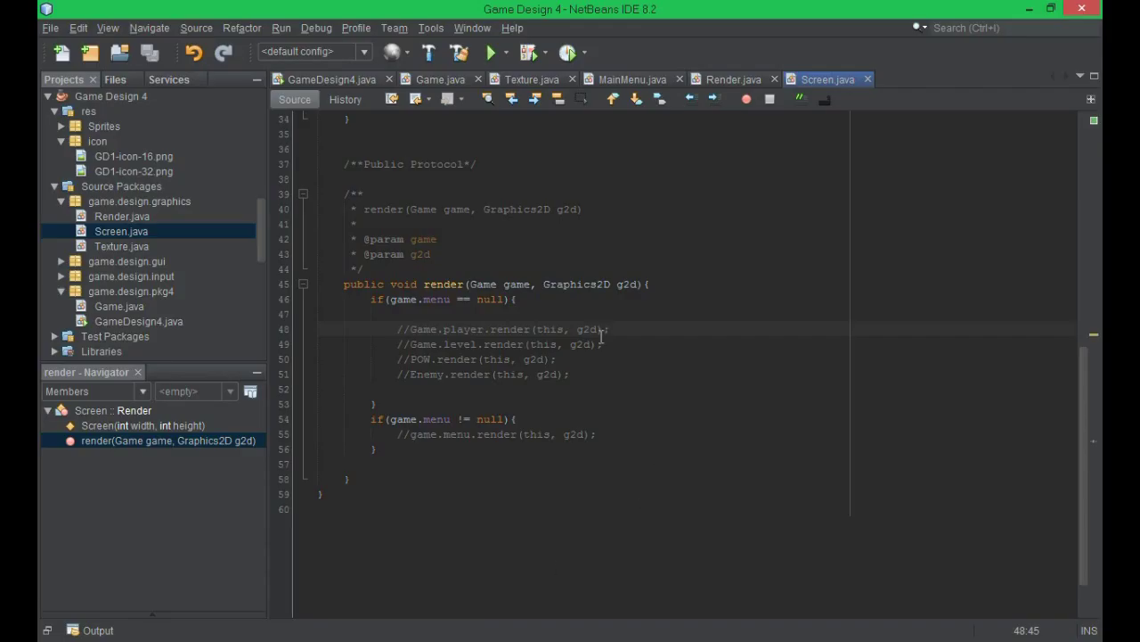
click(413, 329)
key(BackSpace)
key(BackSpace)
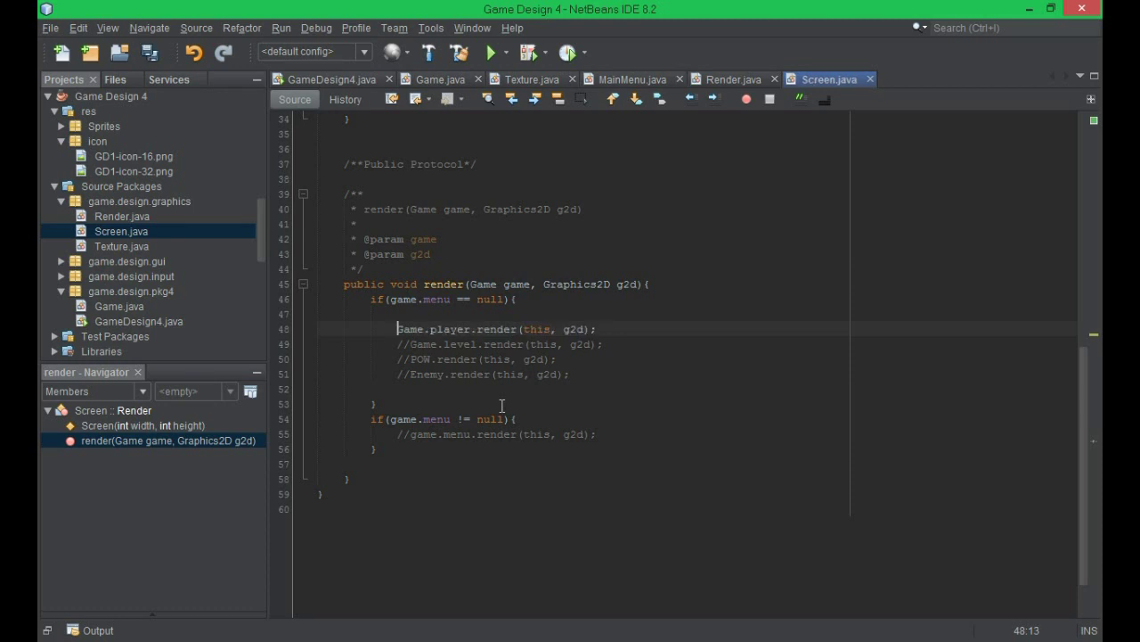